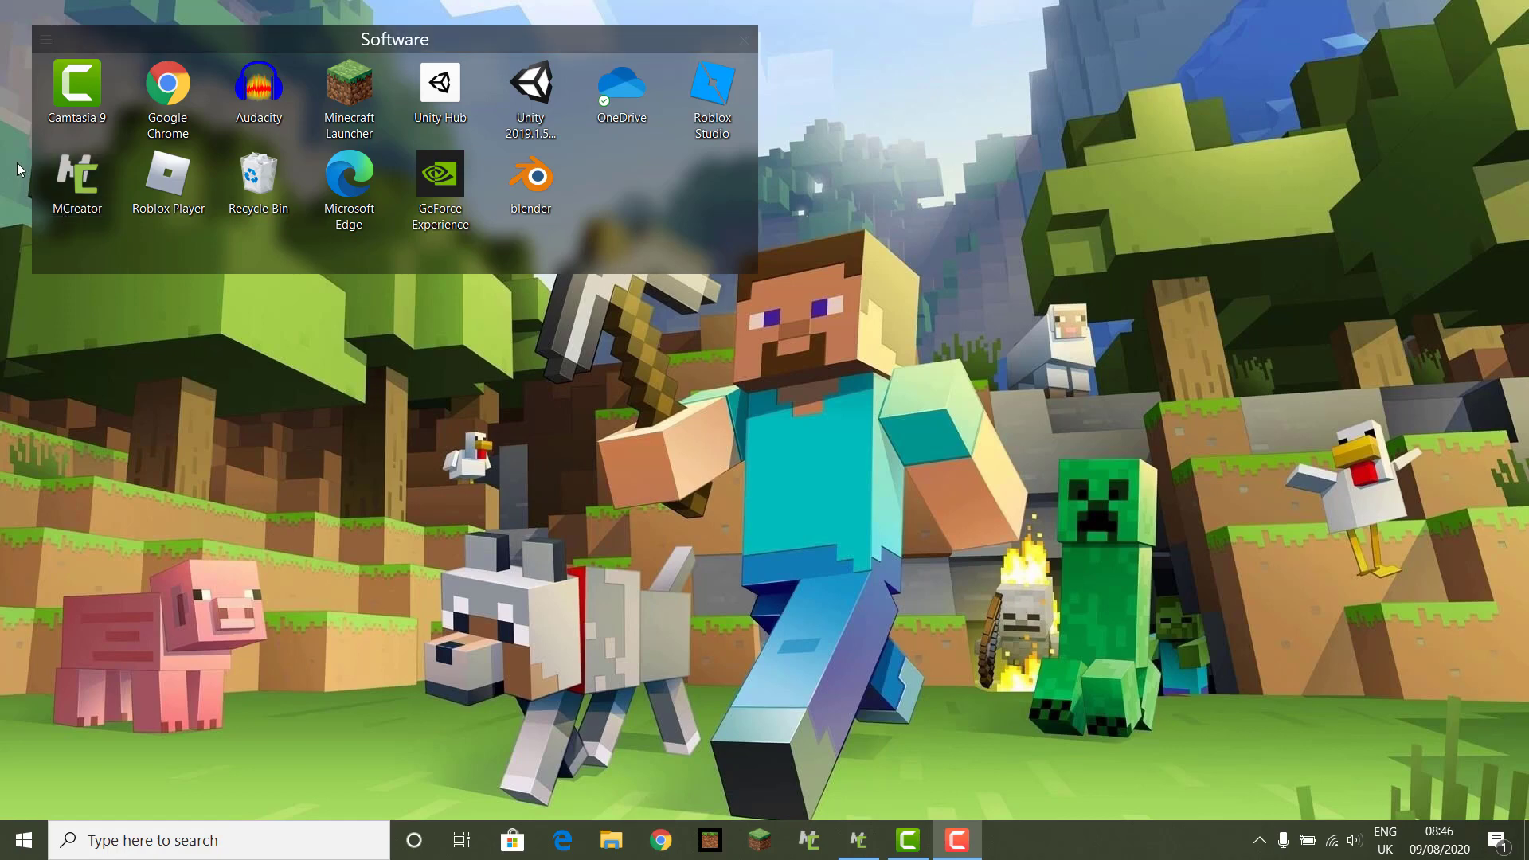
Step: Launch MCreator 2020.2 from the desktop and choose 'Remind me later' on the update notice
double_click(75, 183)
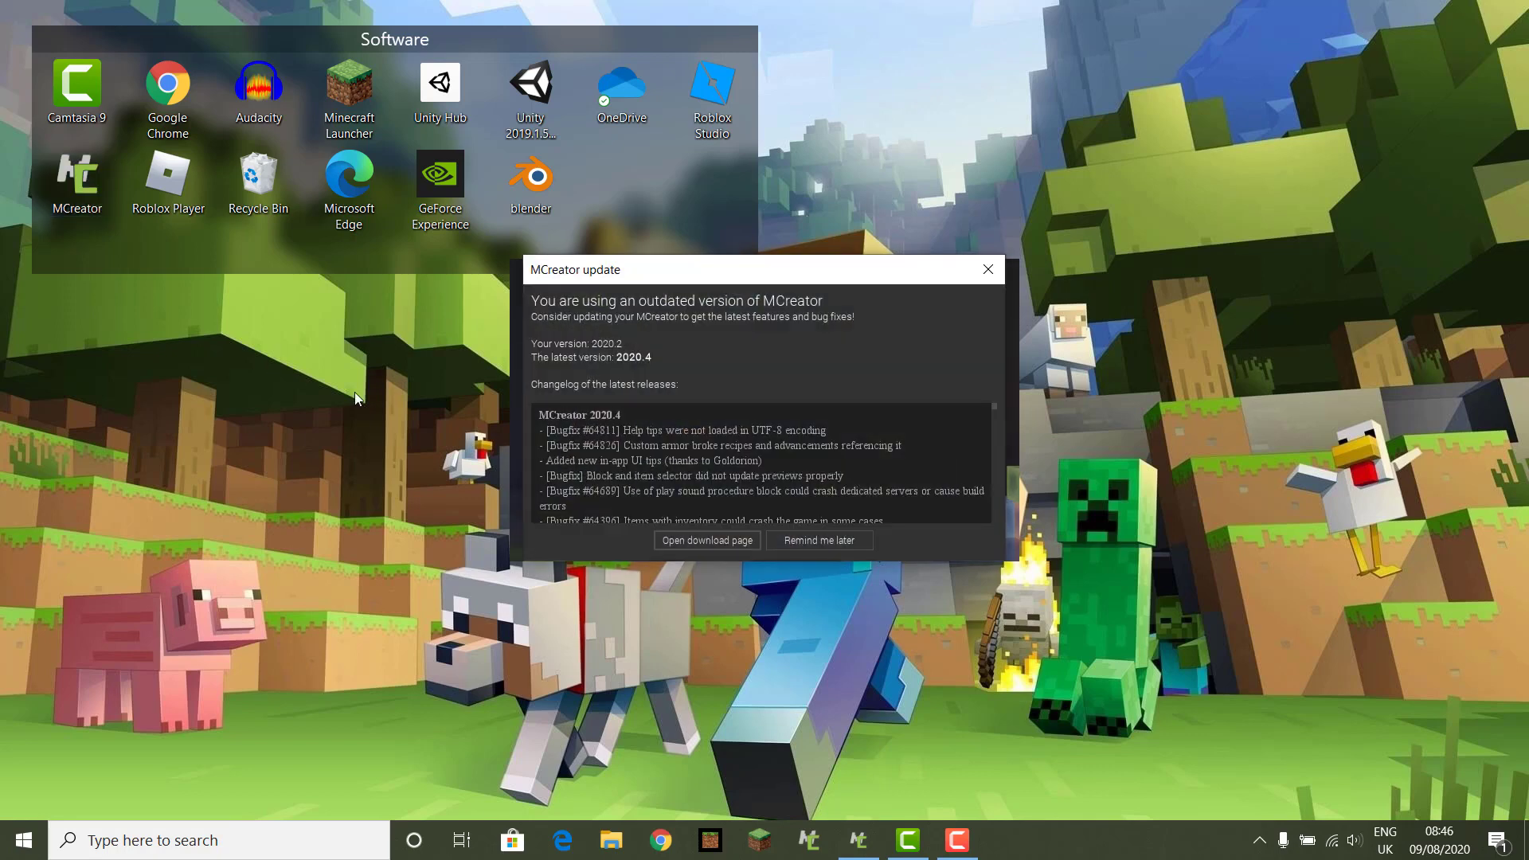
click(845, 542)
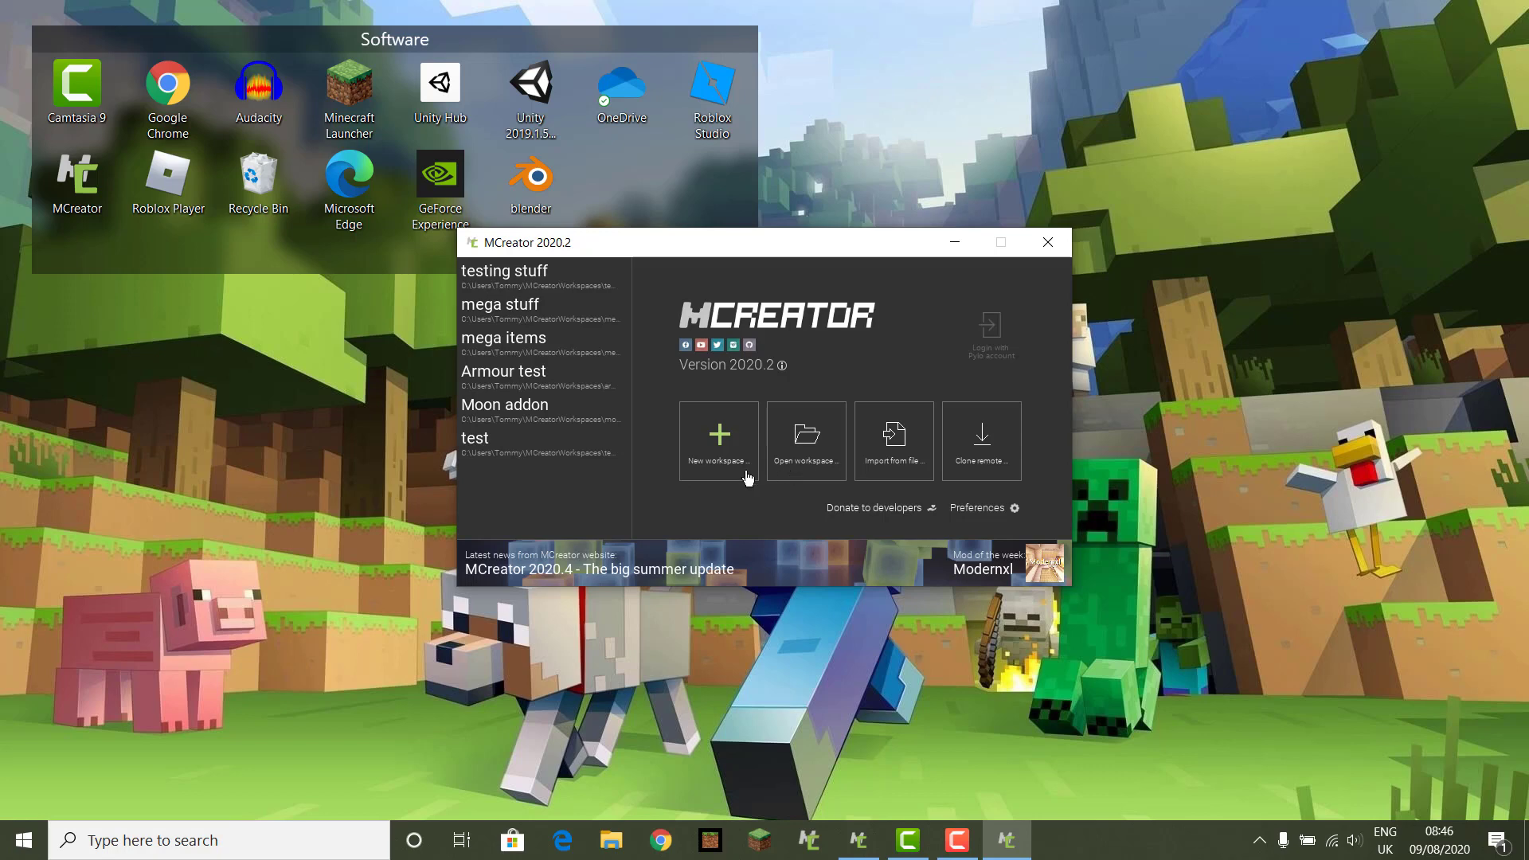
Step: Create a new workspace with the mod display name 'minecraft mod'
click(724, 444)
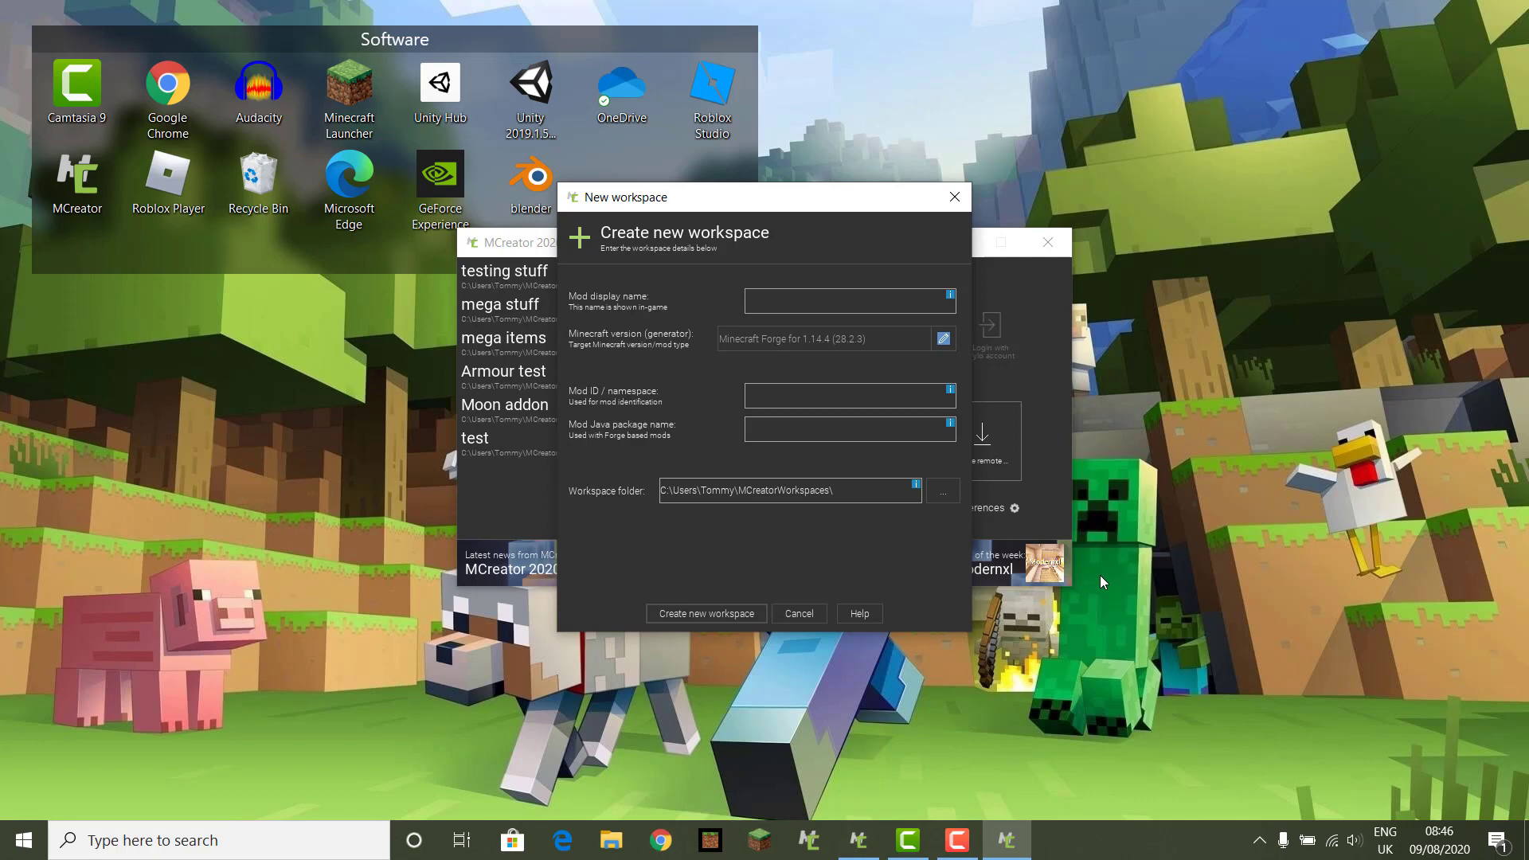
text(mine)
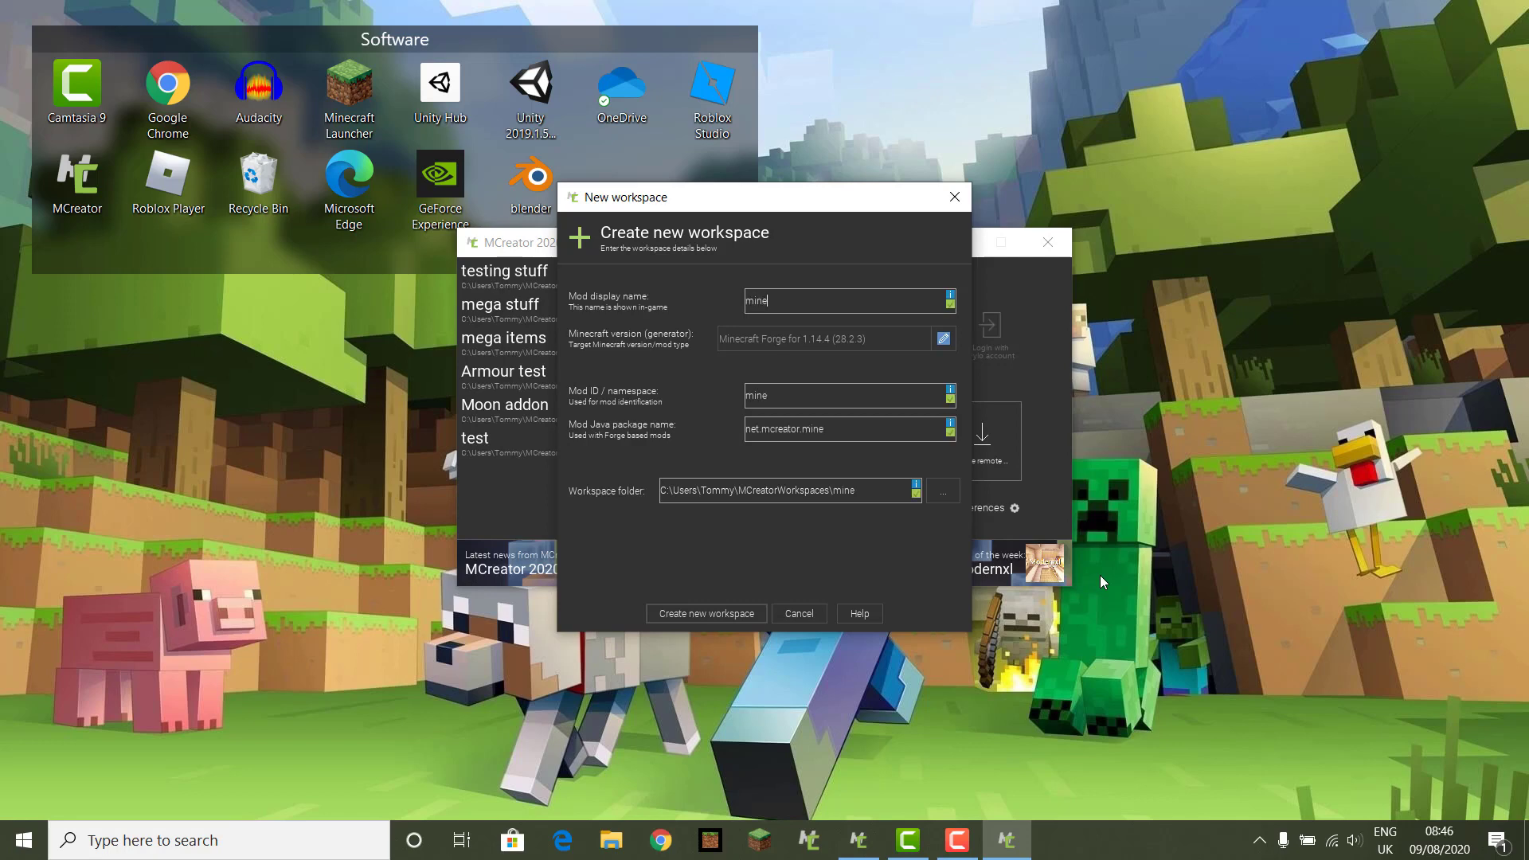
text(craft mod)
click(719, 615)
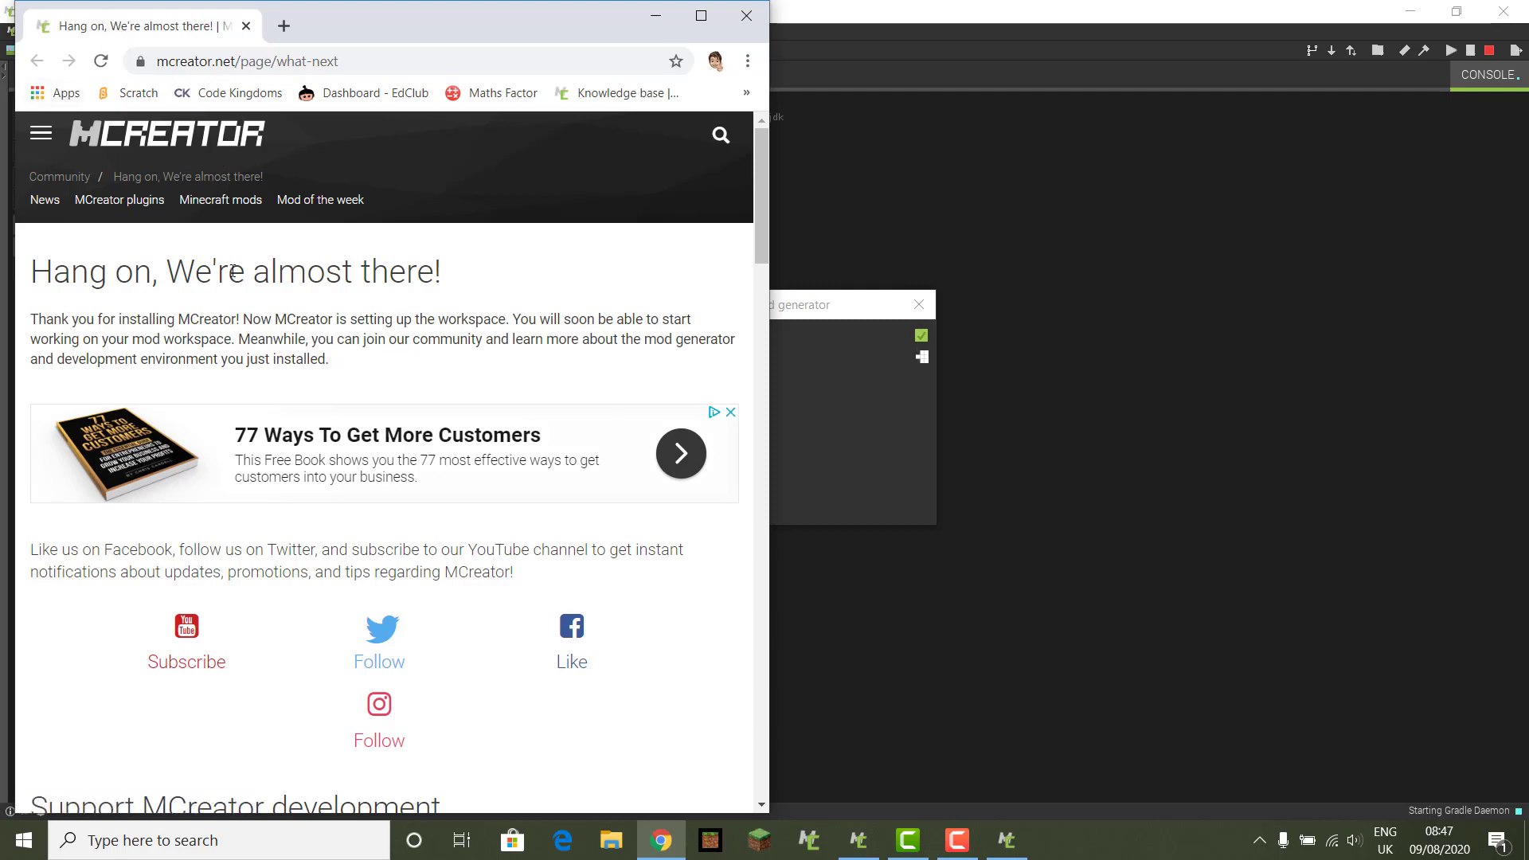
Step: Close the Chrome welcome page so MCreator's workspace setup can finish
click(752, 16)
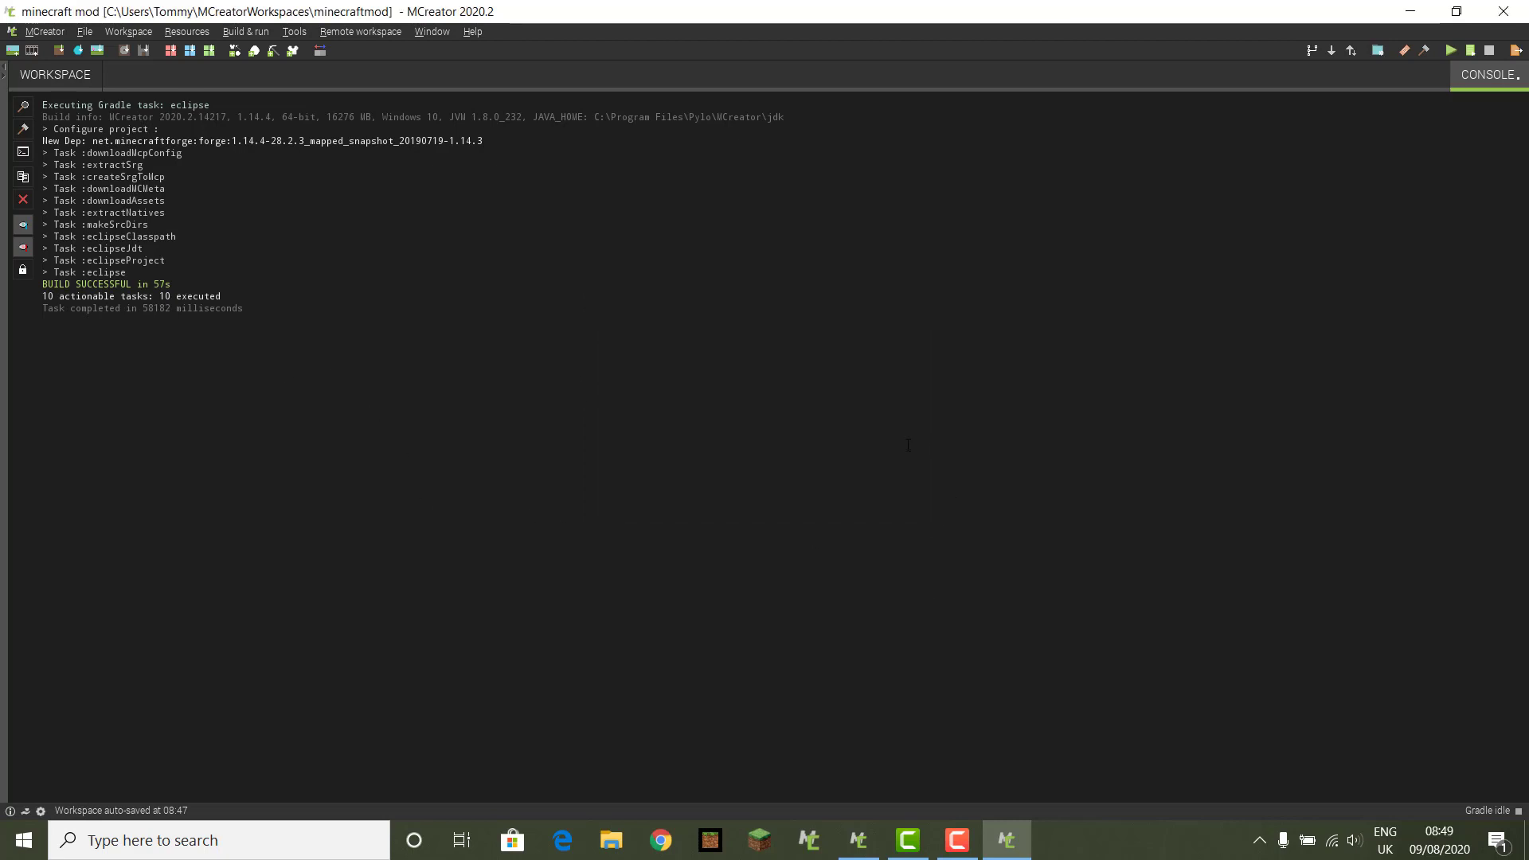
Step: Add a new Block mod element from the workspace's + menu and name it Ruby
click(47, 75)
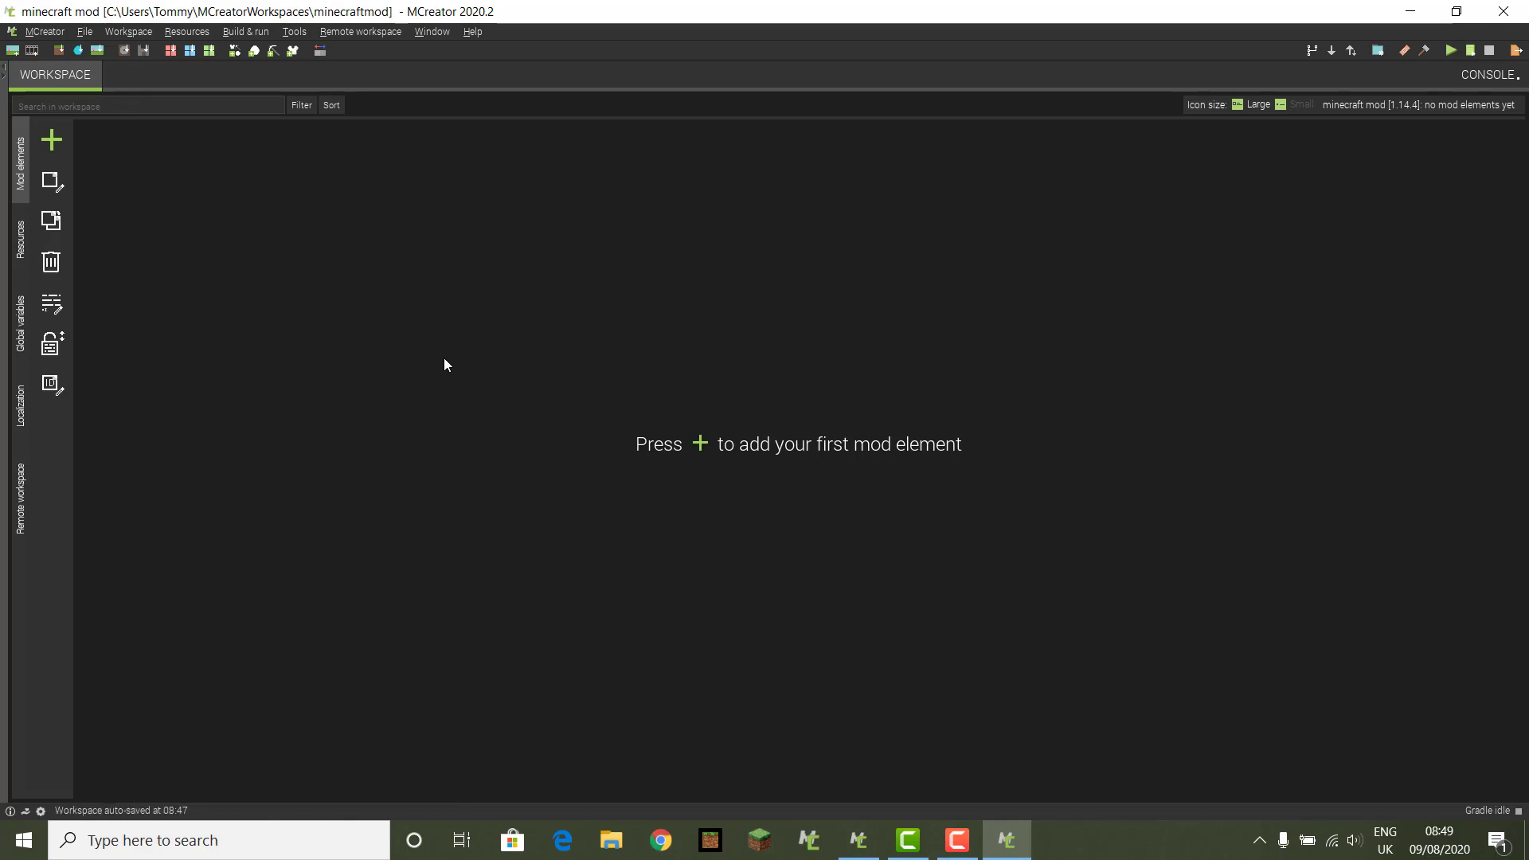
click(52, 142)
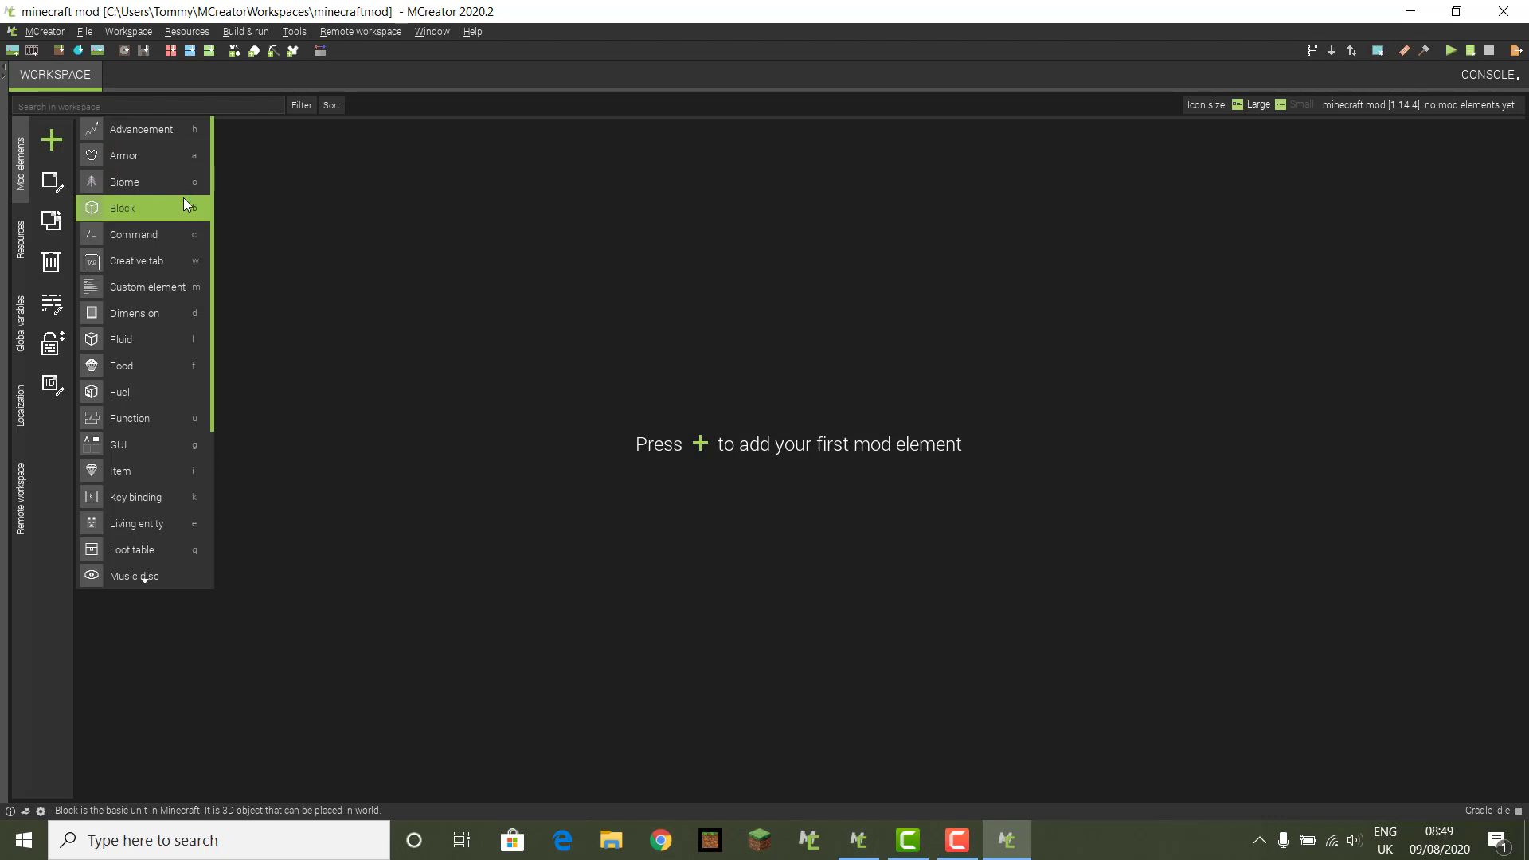
scroll(184, 198, down, 3)
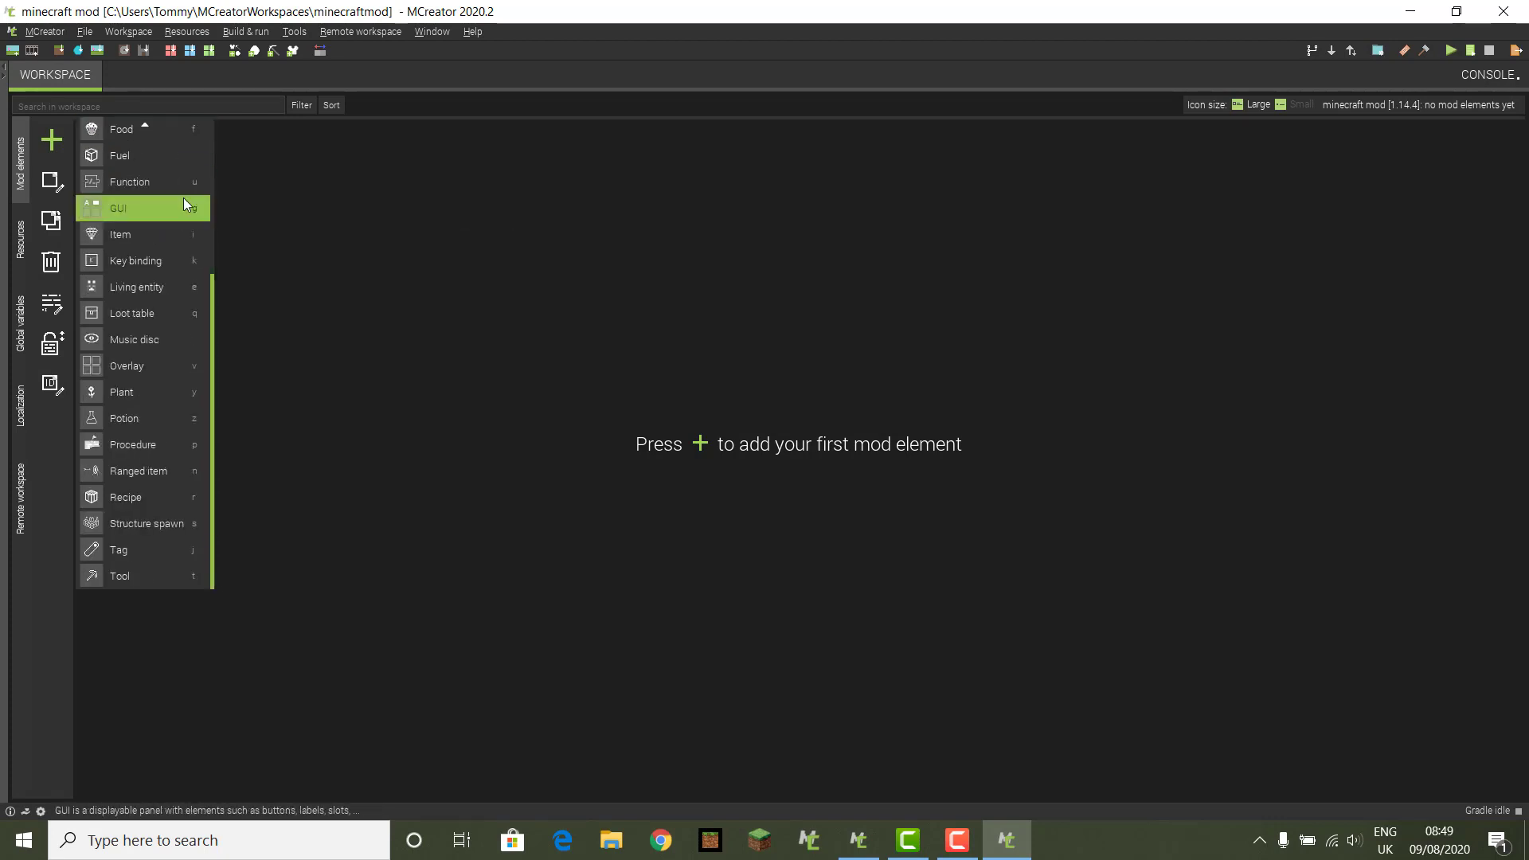
scroll(183, 197, up, 3)
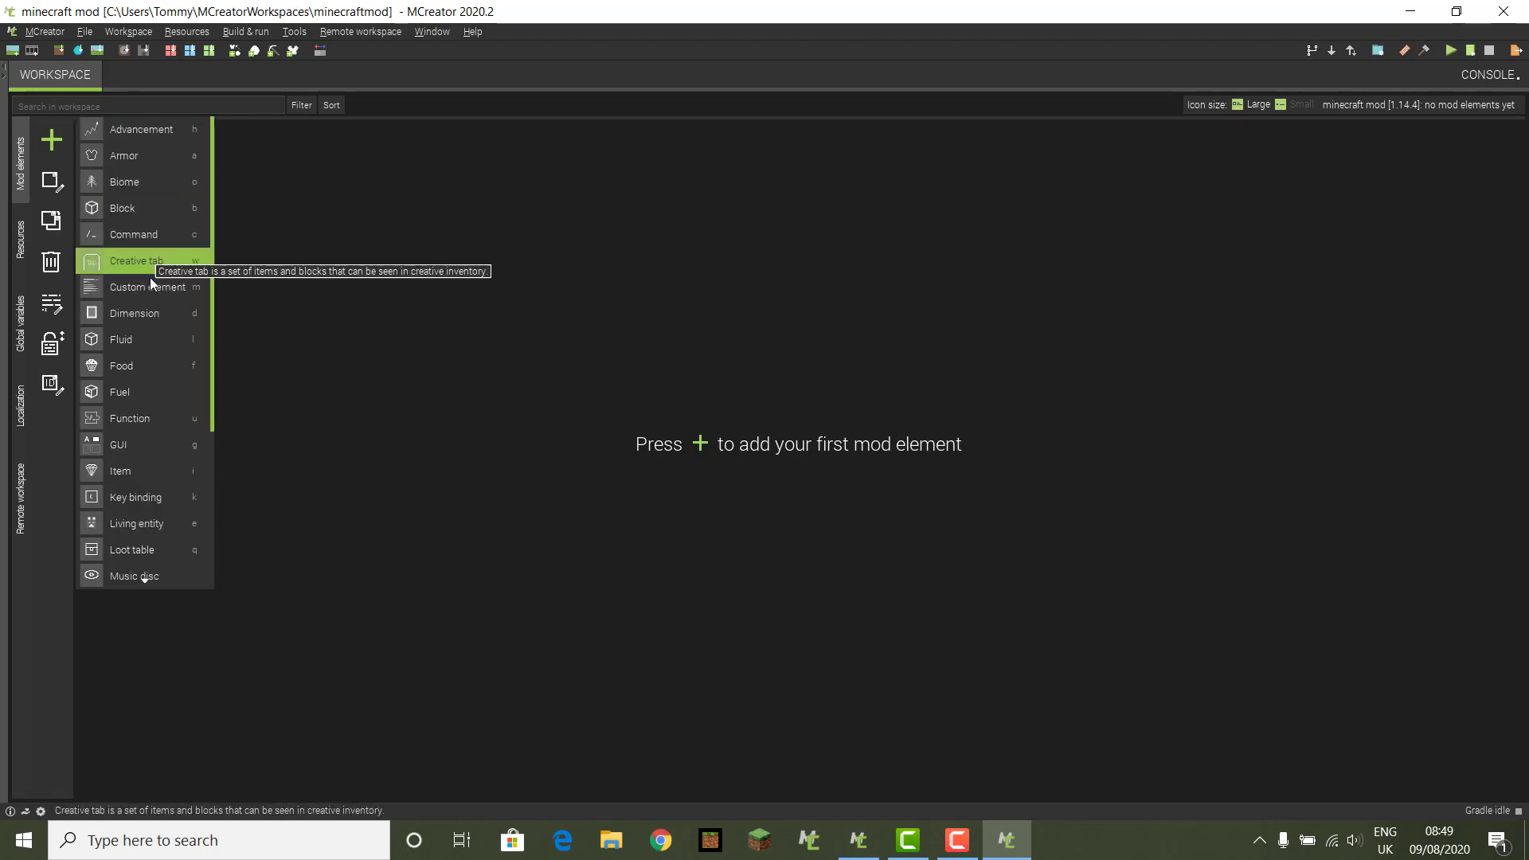
click(124, 214)
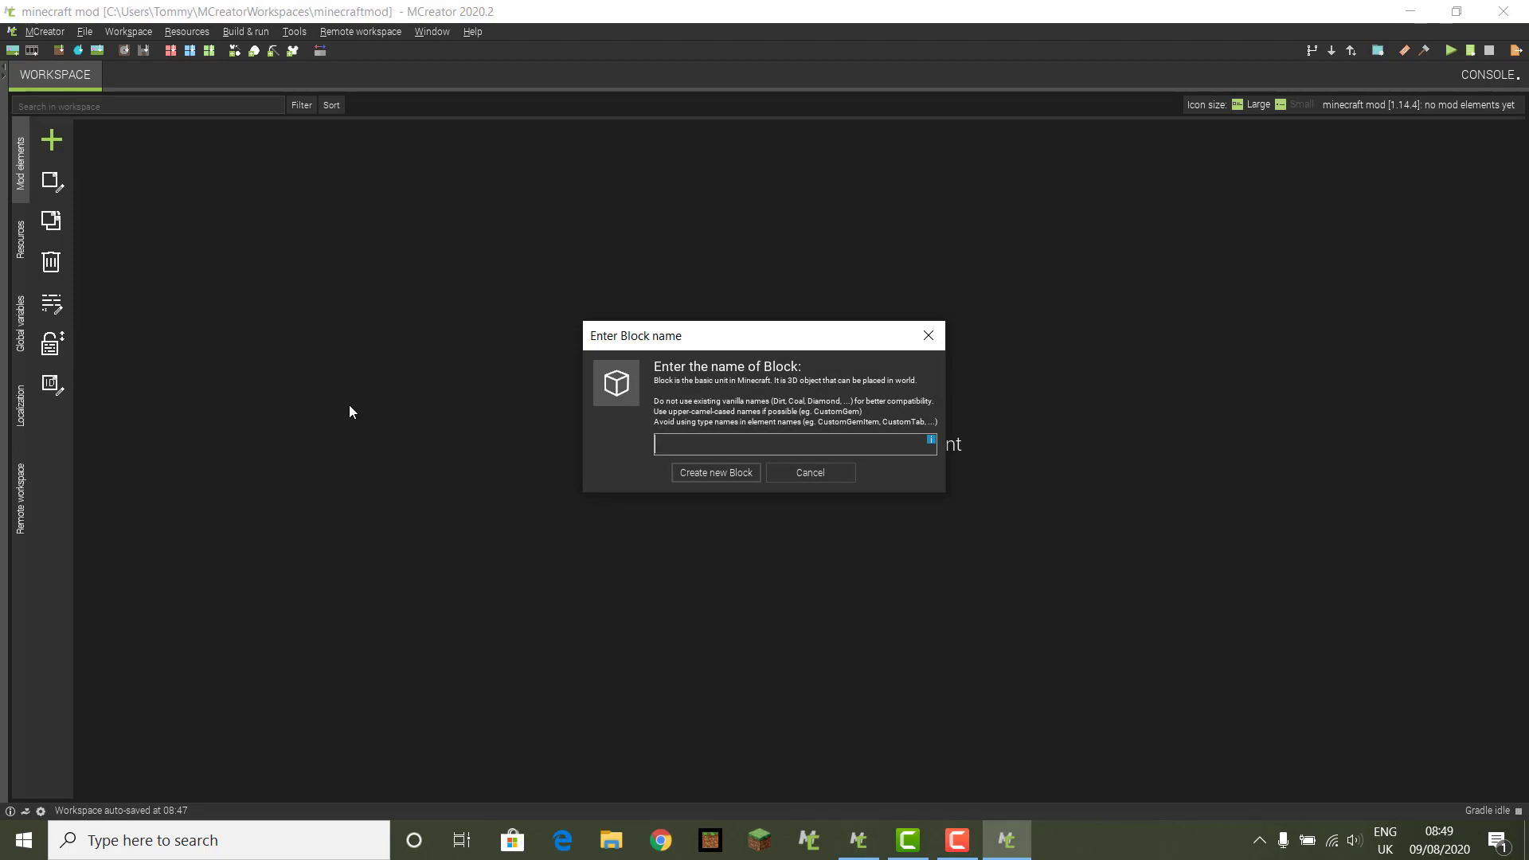
text(Ruby)
Step: Create the Ruby block and start a blank 16×16 transparent texture for its Left slot
click(734, 479)
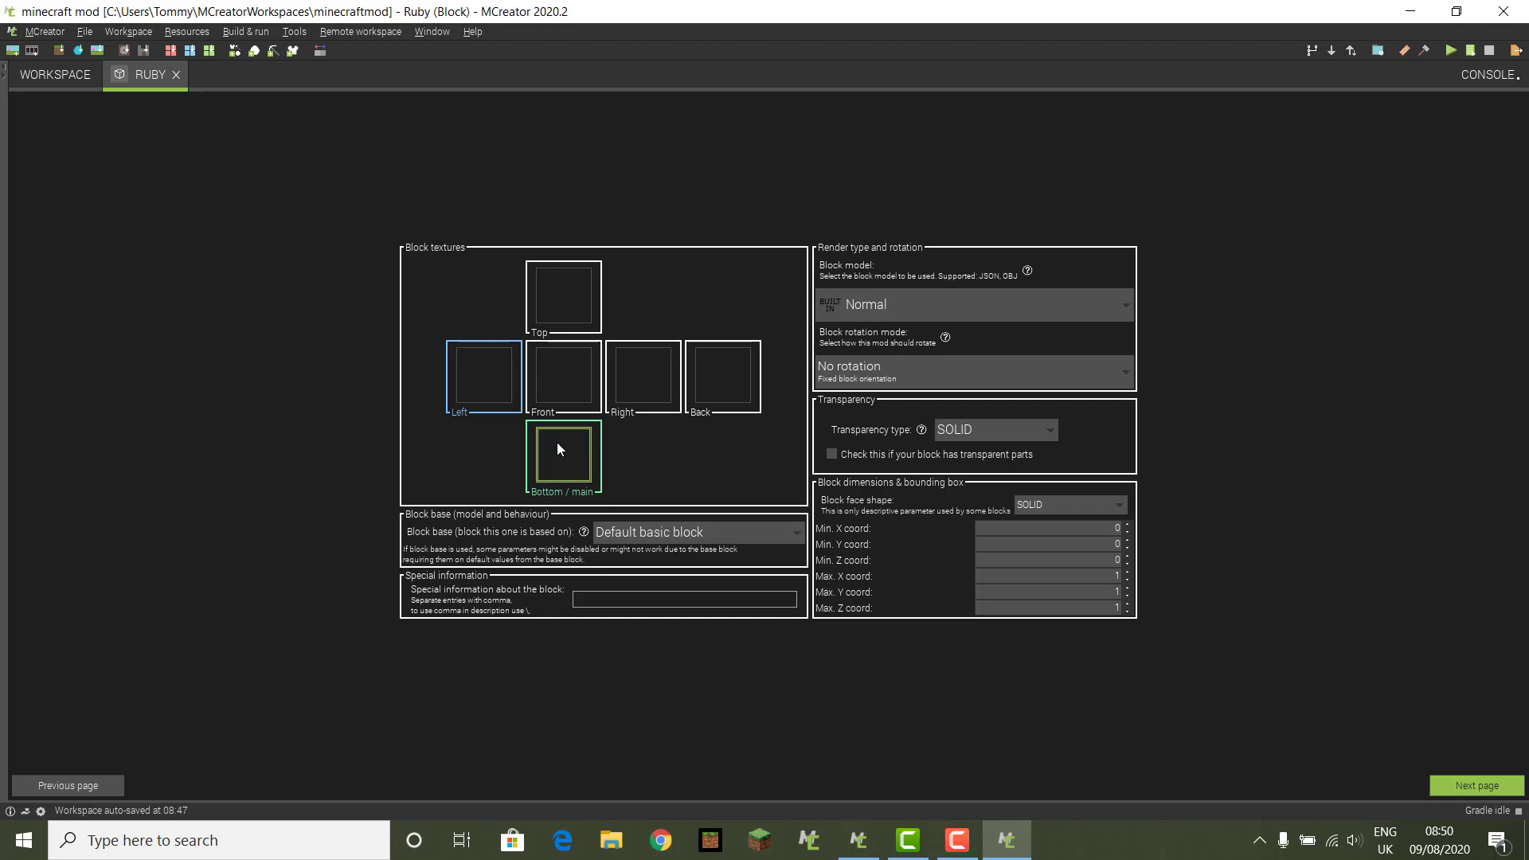
click(486, 388)
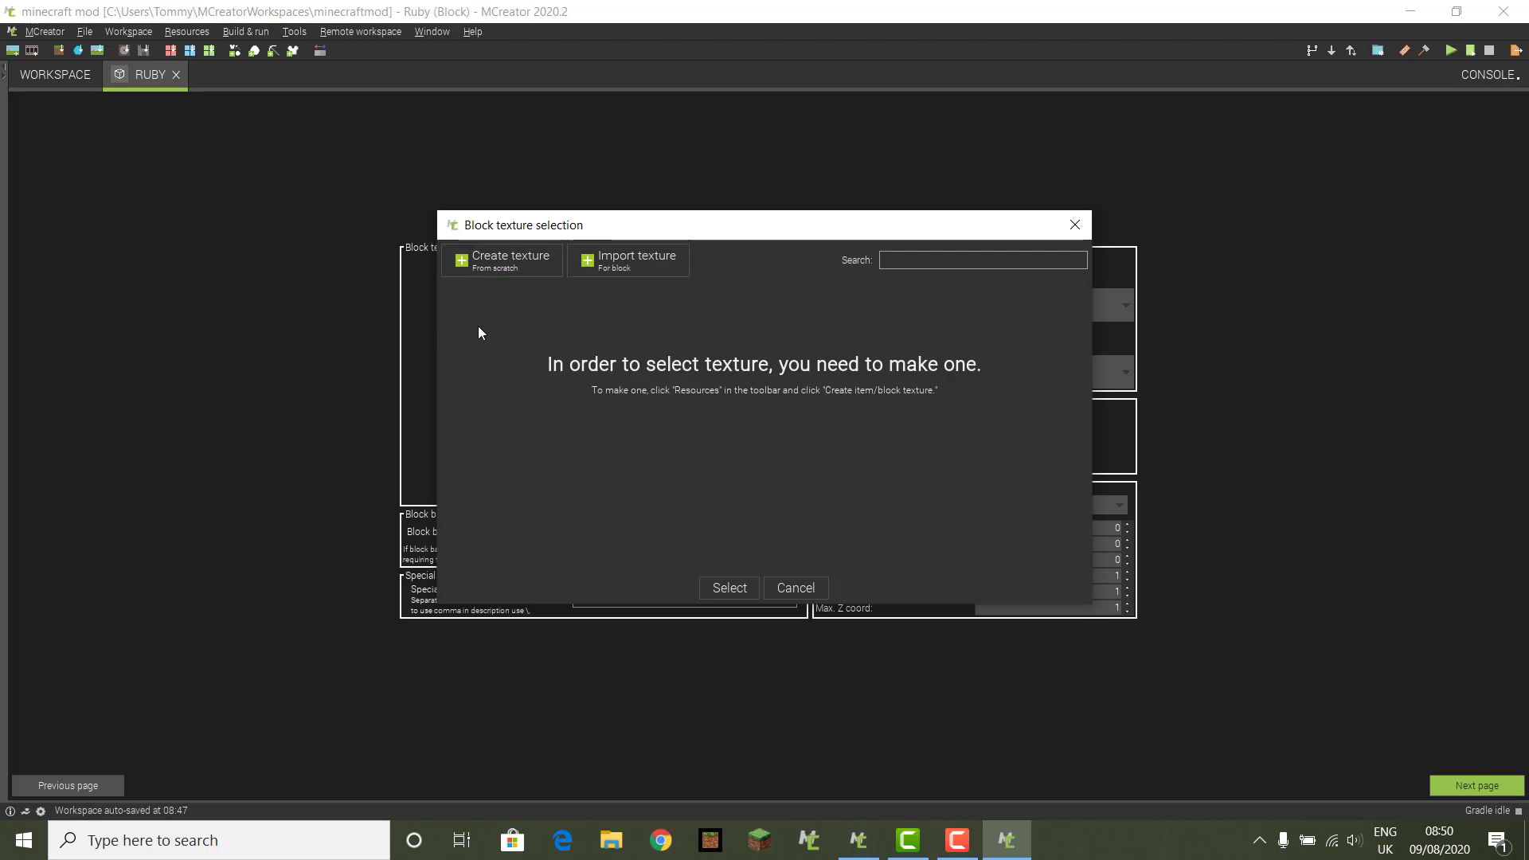
click(487, 268)
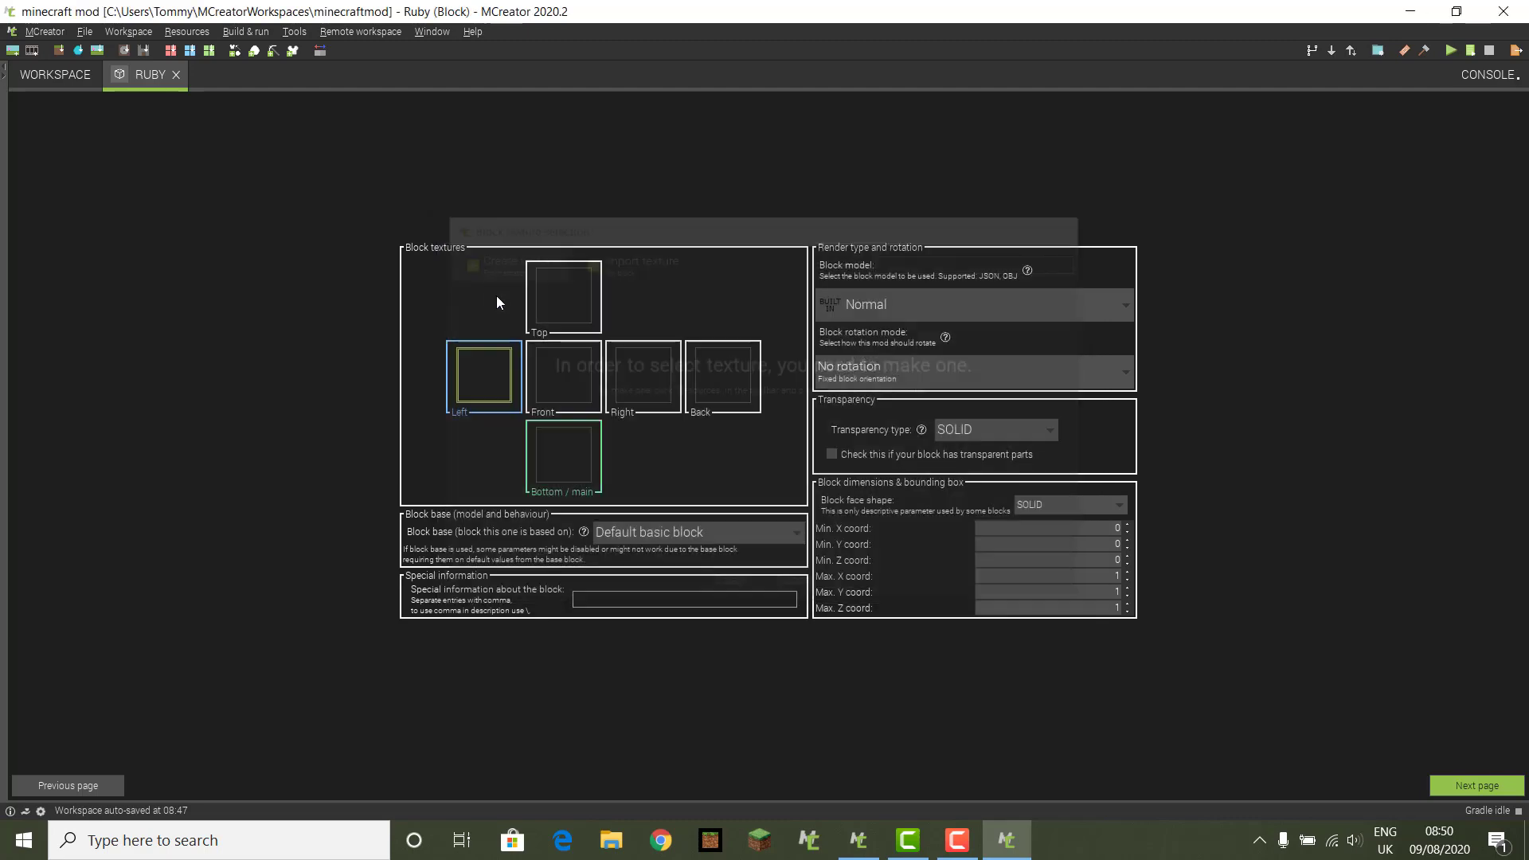
click(923, 479)
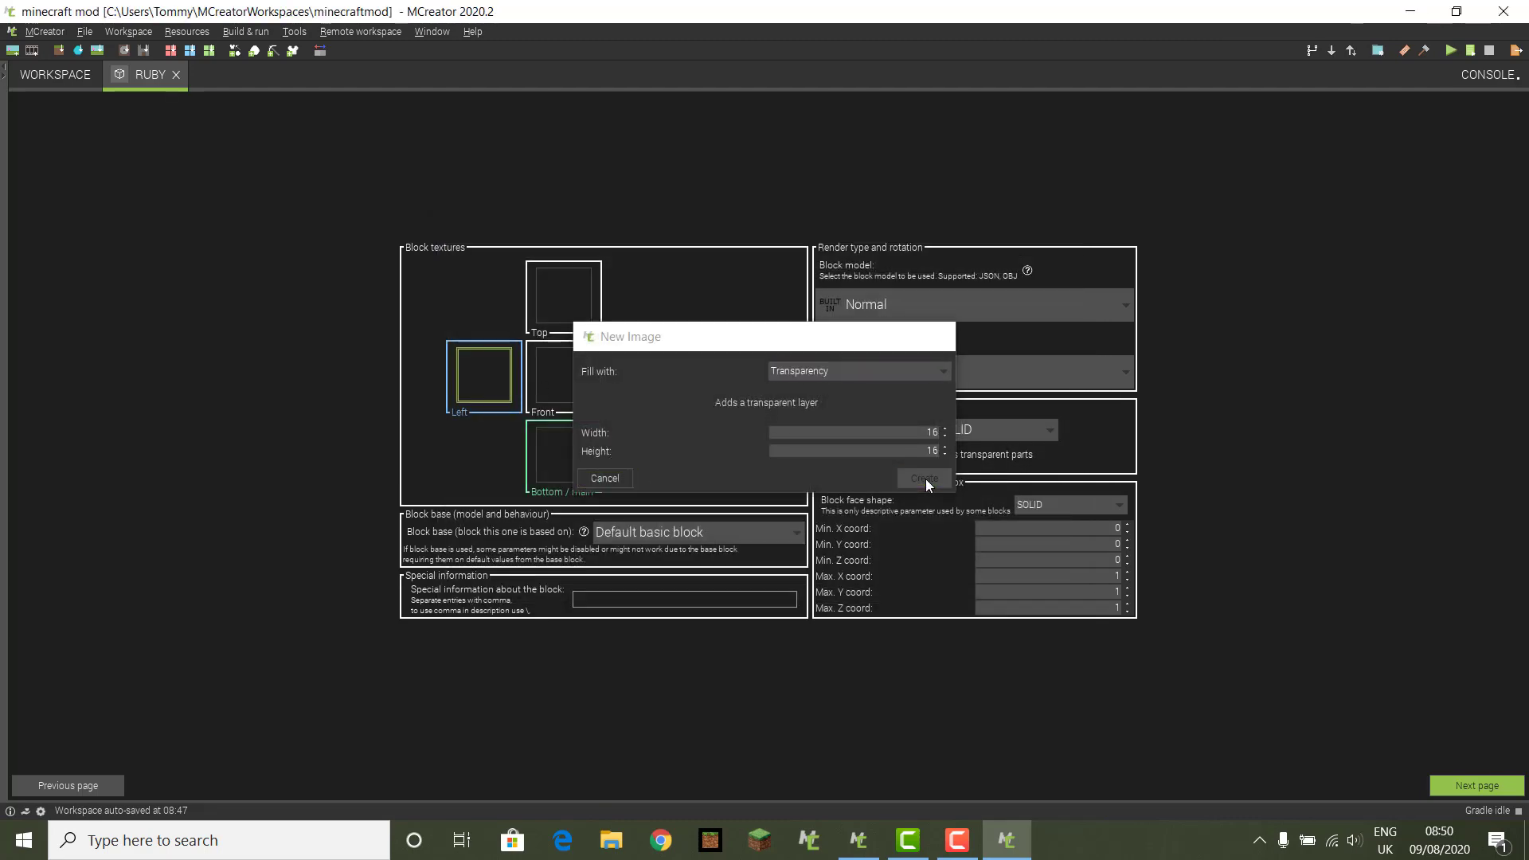
Step: Set the drawing colour to grey and the secondary colour to red
click(114, 317)
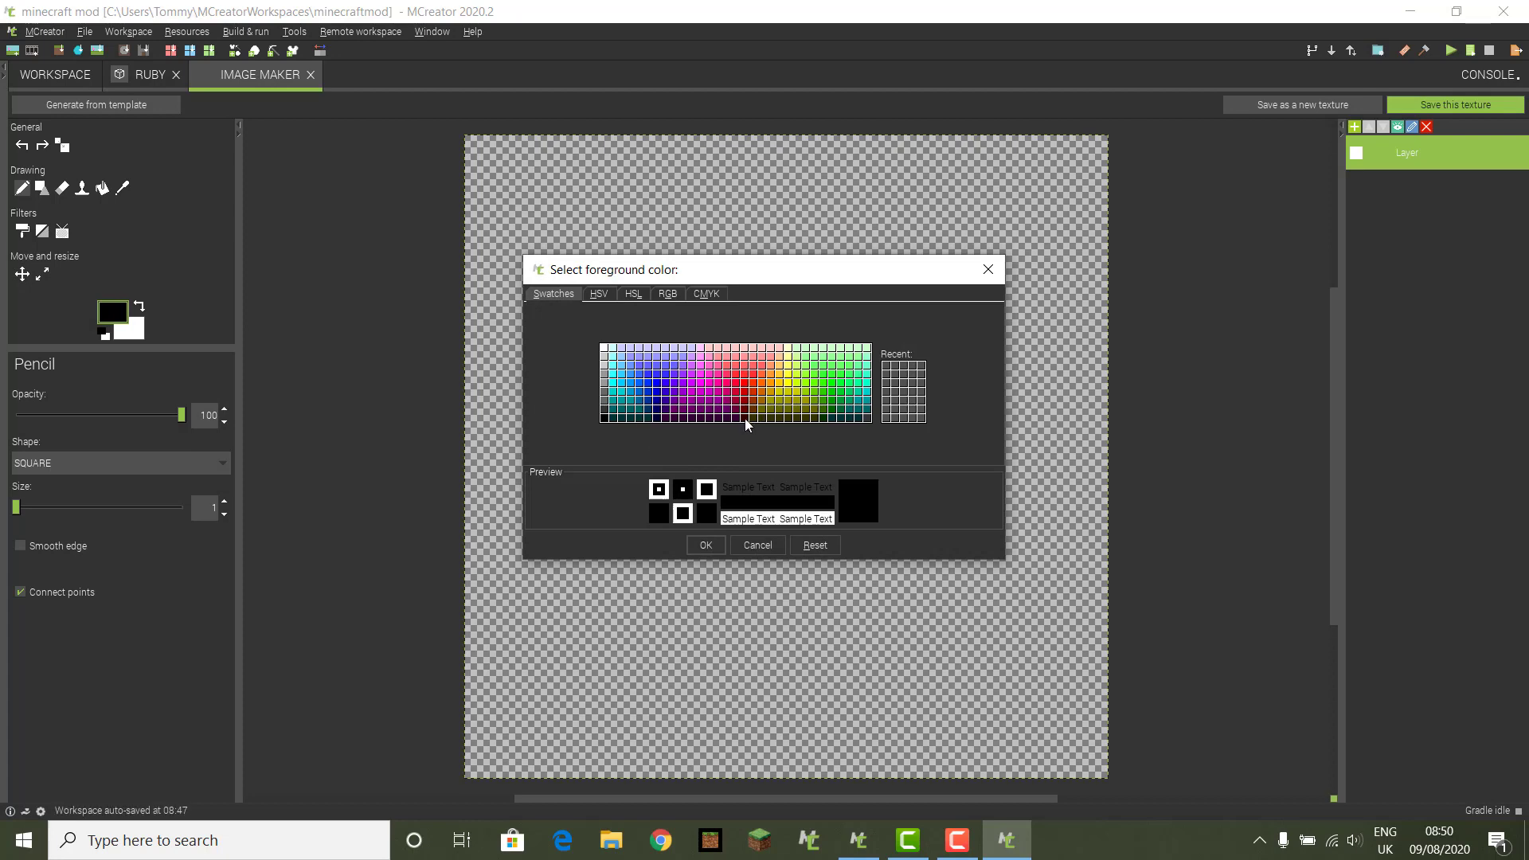
click(605, 397)
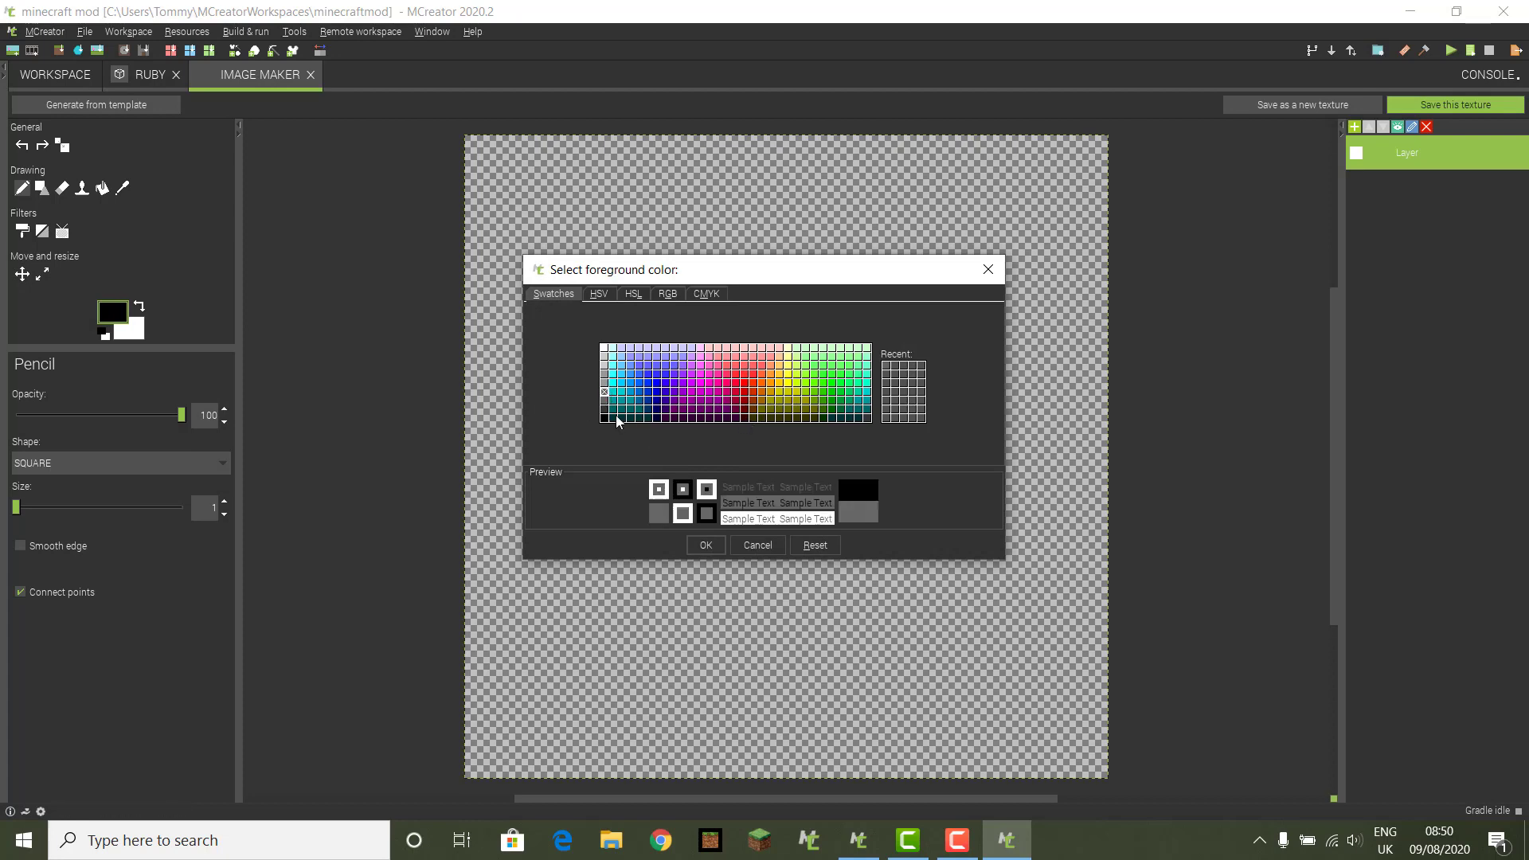
click(704, 546)
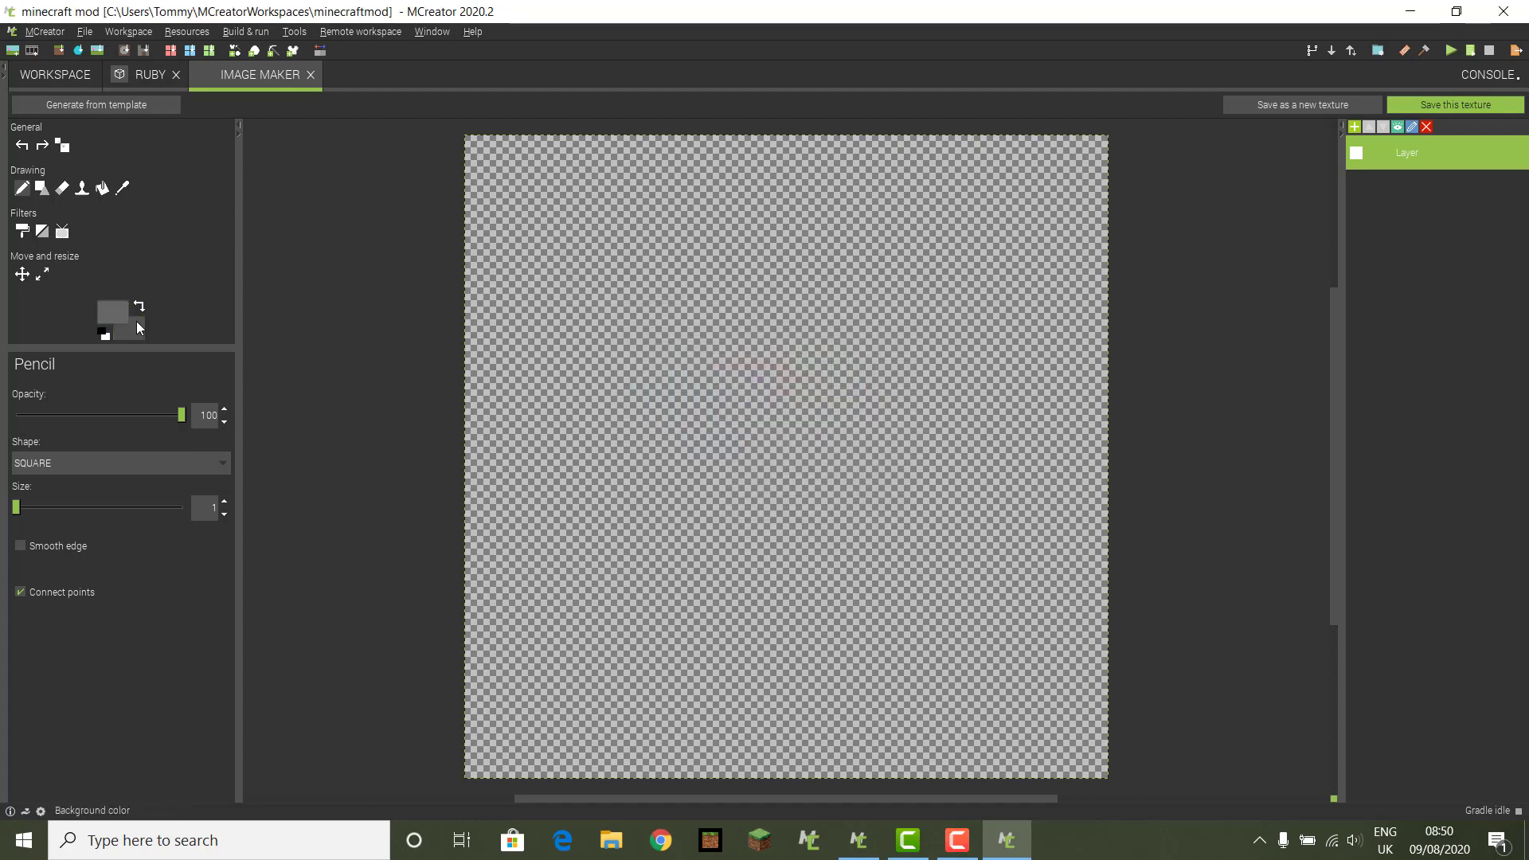
click(136, 322)
click(745, 396)
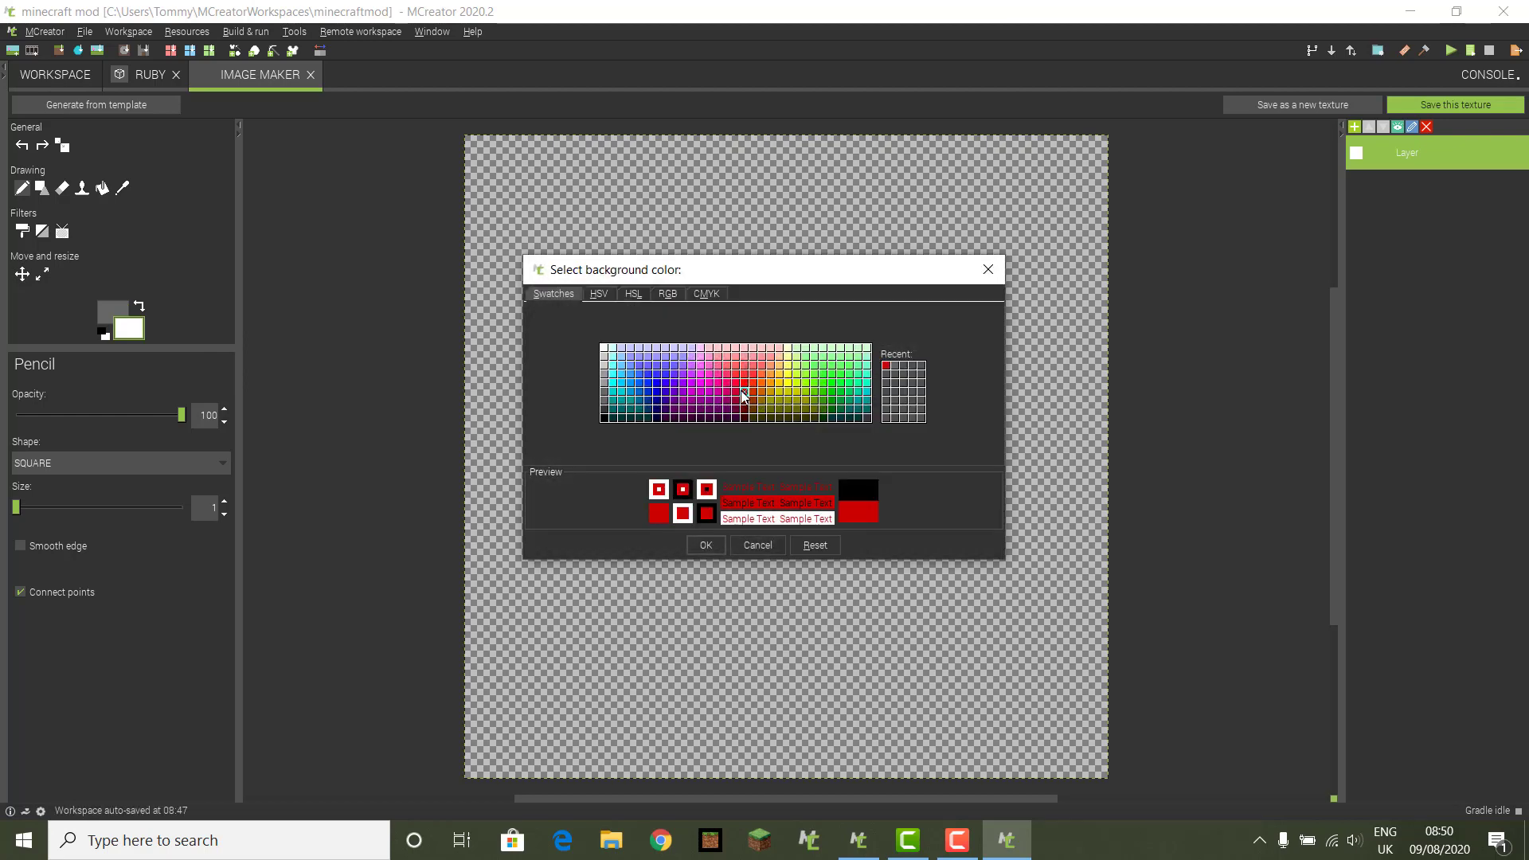
click(706, 544)
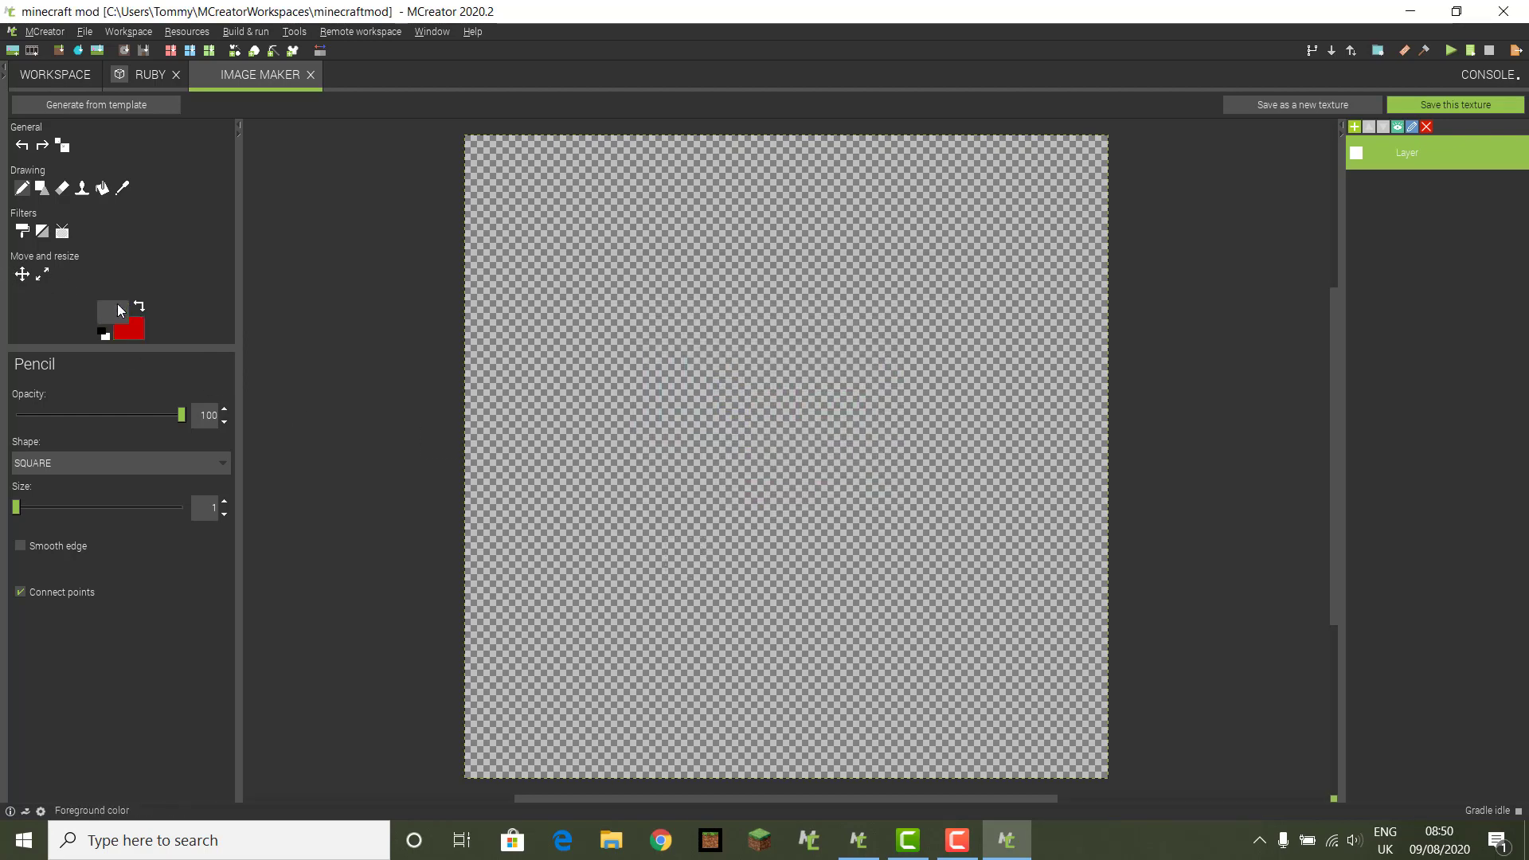
Step: Keep grey as the drawing colour and paint grey pixels in the texture's top-left corner
click(115, 310)
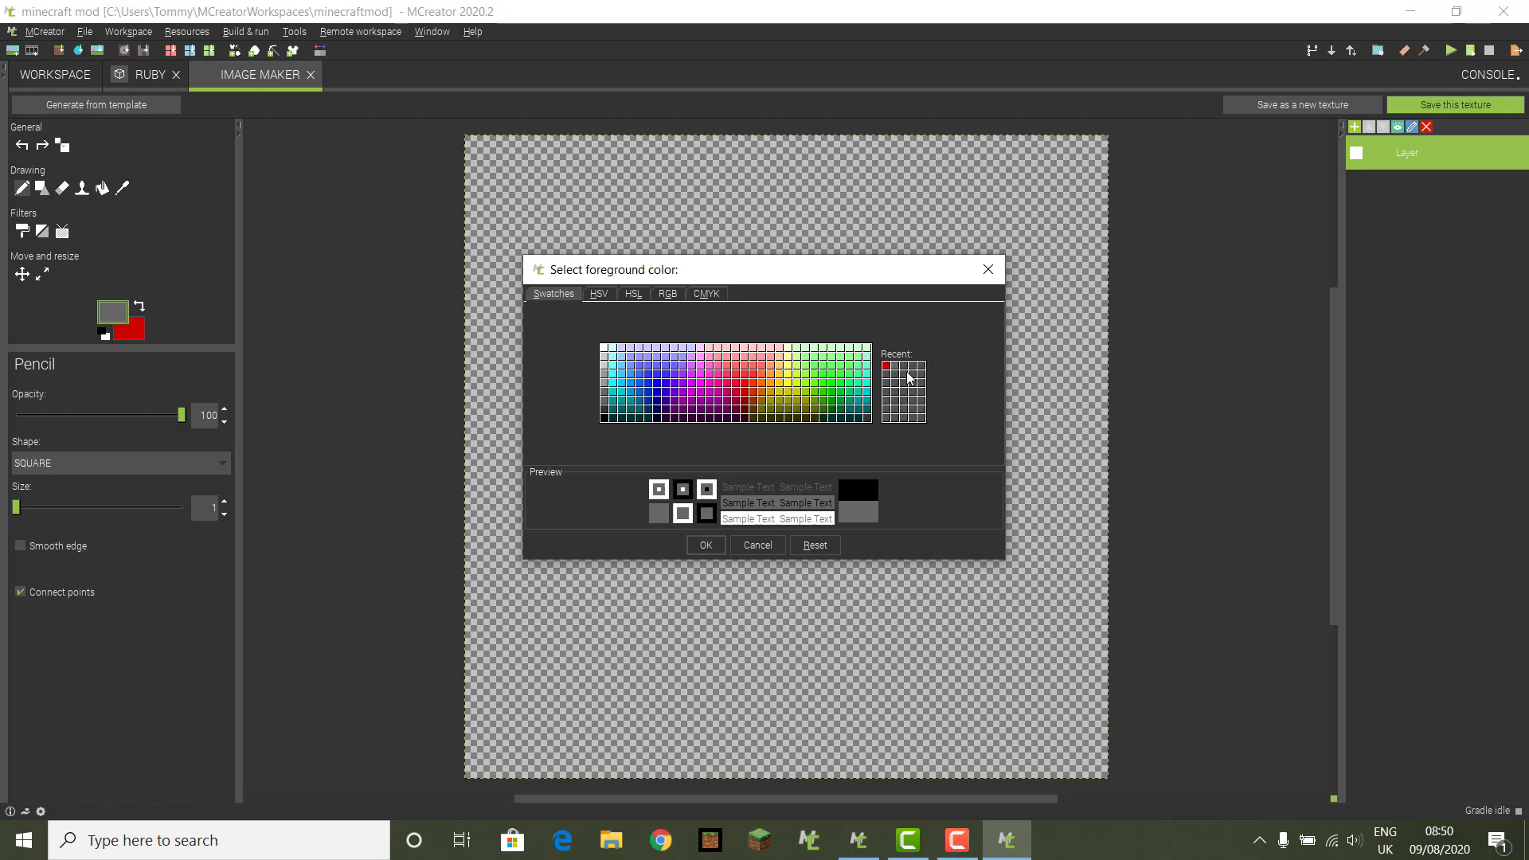
click(988, 272)
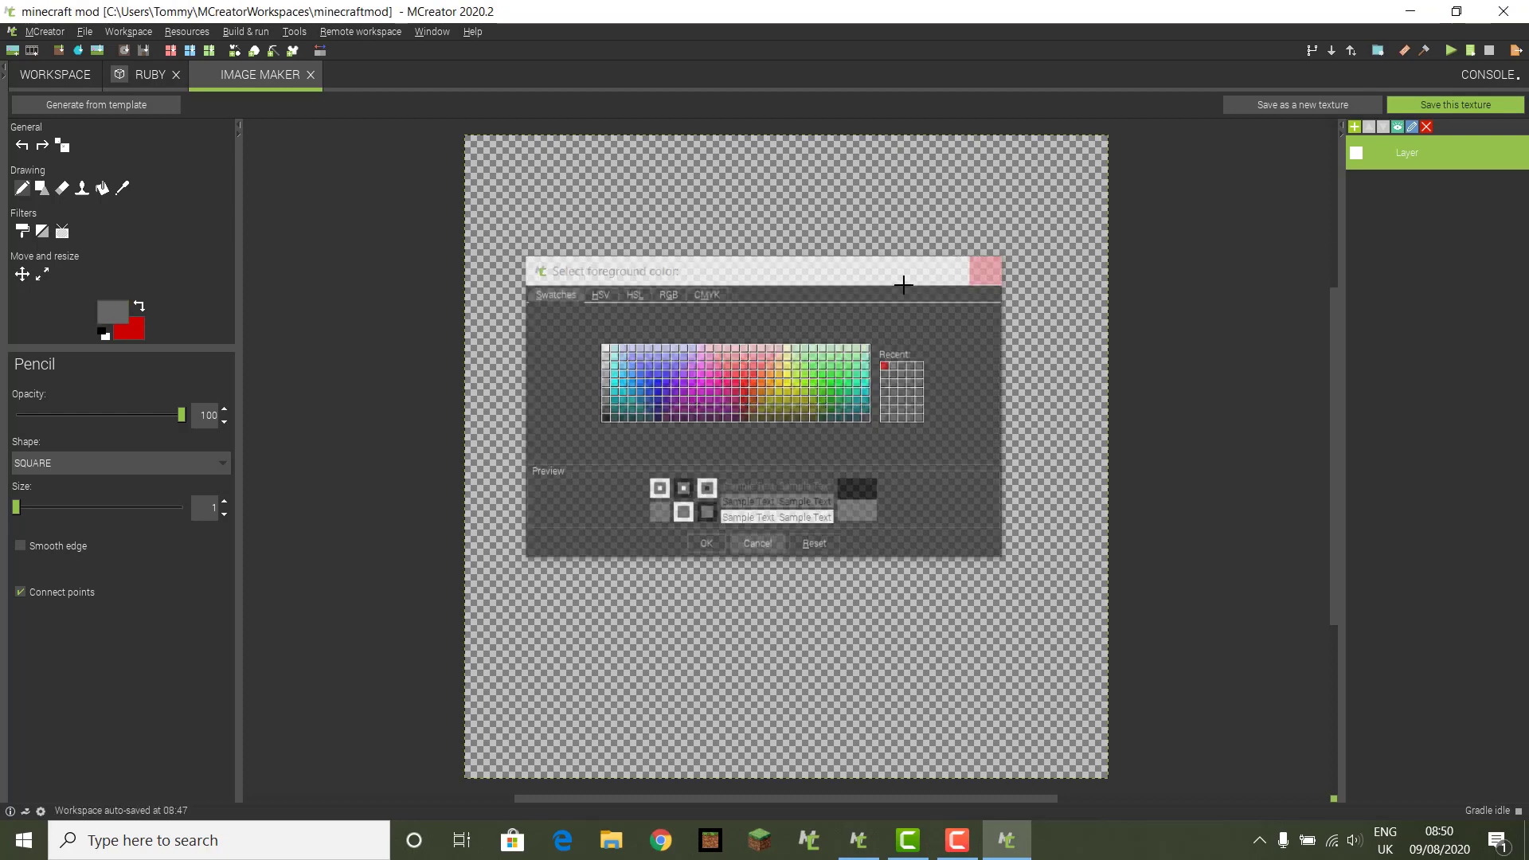
click(140, 312)
click(138, 312)
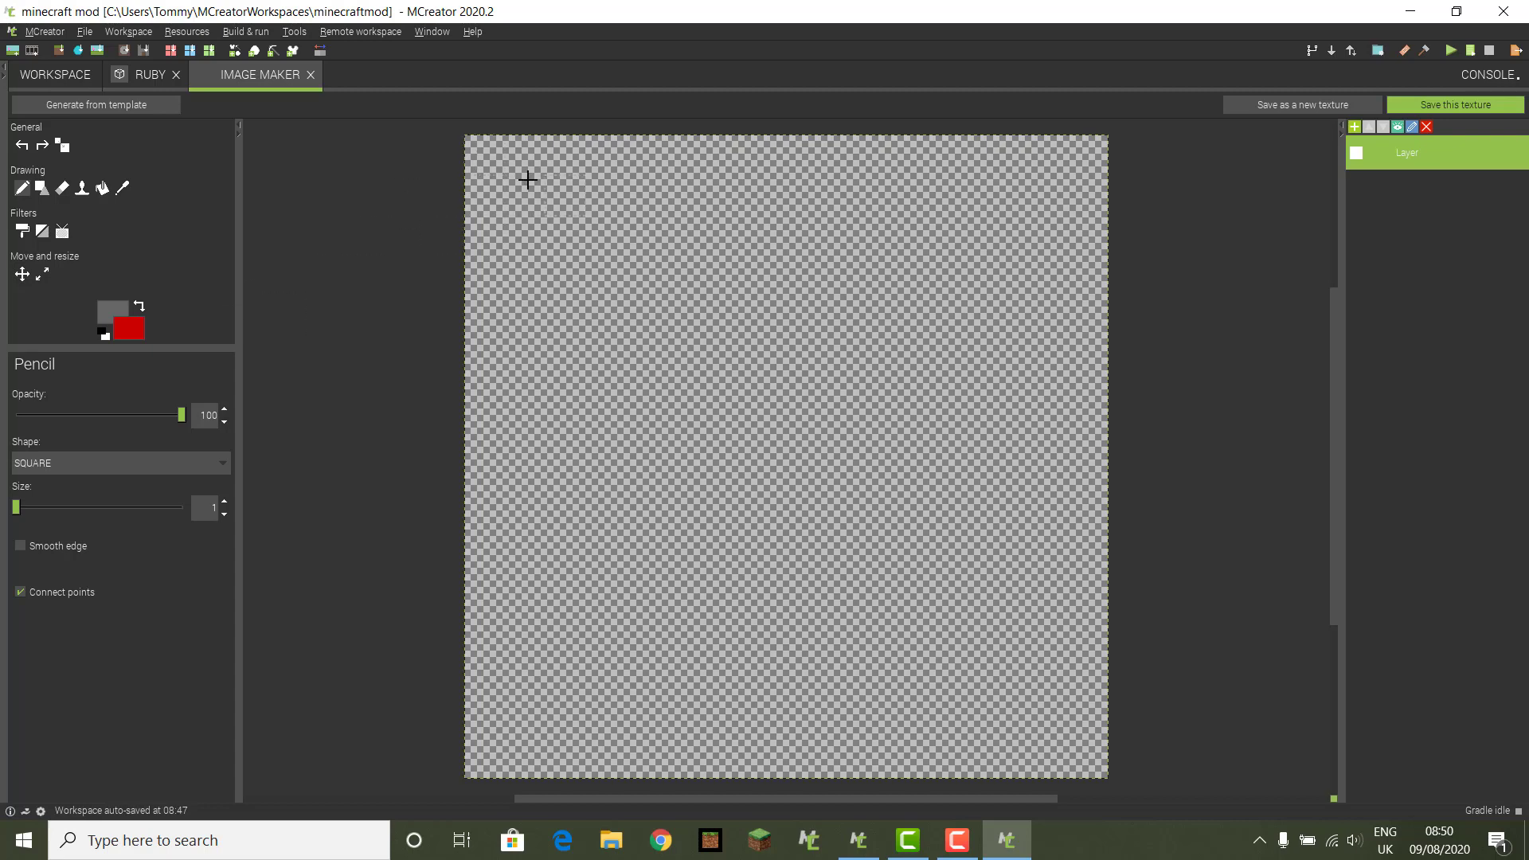
mouse_move(485, 152)
mouse_down()
mouse_move(1014, 146)
mouse_move(1103, 239)
mouse_move(1089, 318)
mouse_up()
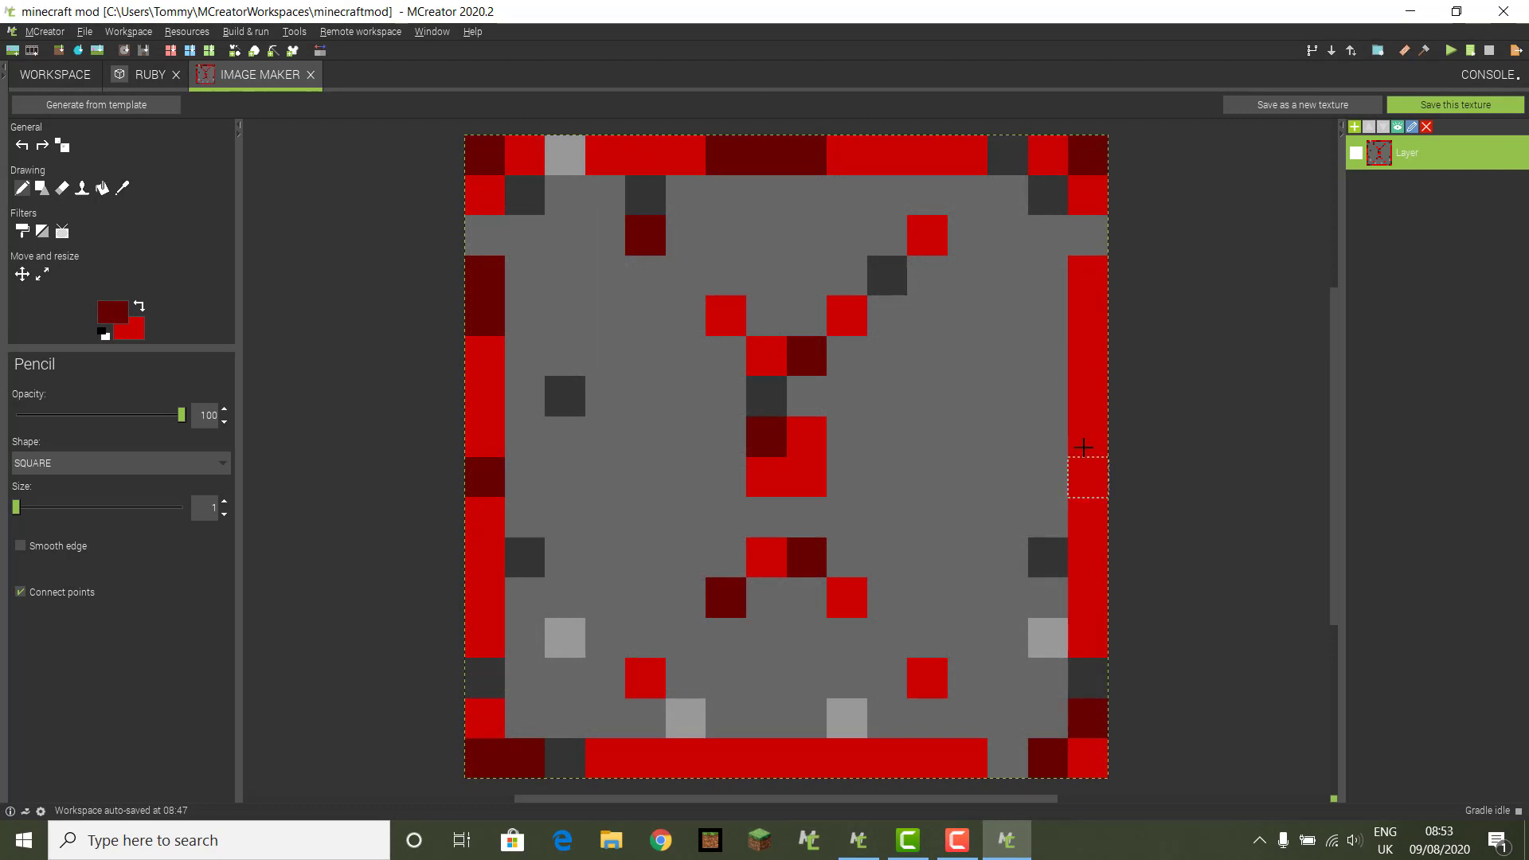
Step: Add a dark-red border pixel and save the texture as a Block texture named ruby
click(1088, 379)
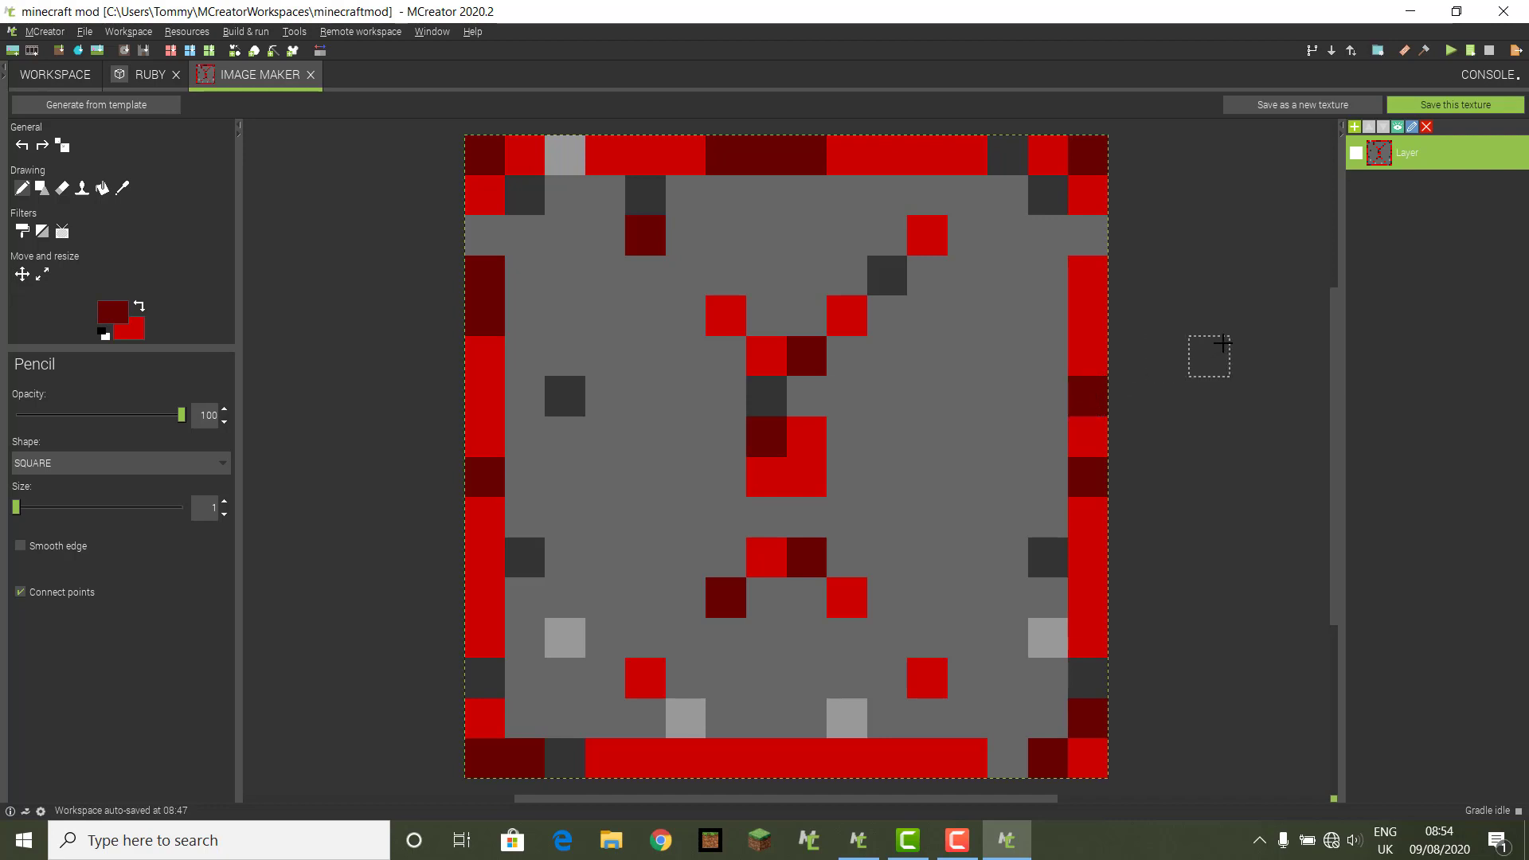
click(1453, 106)
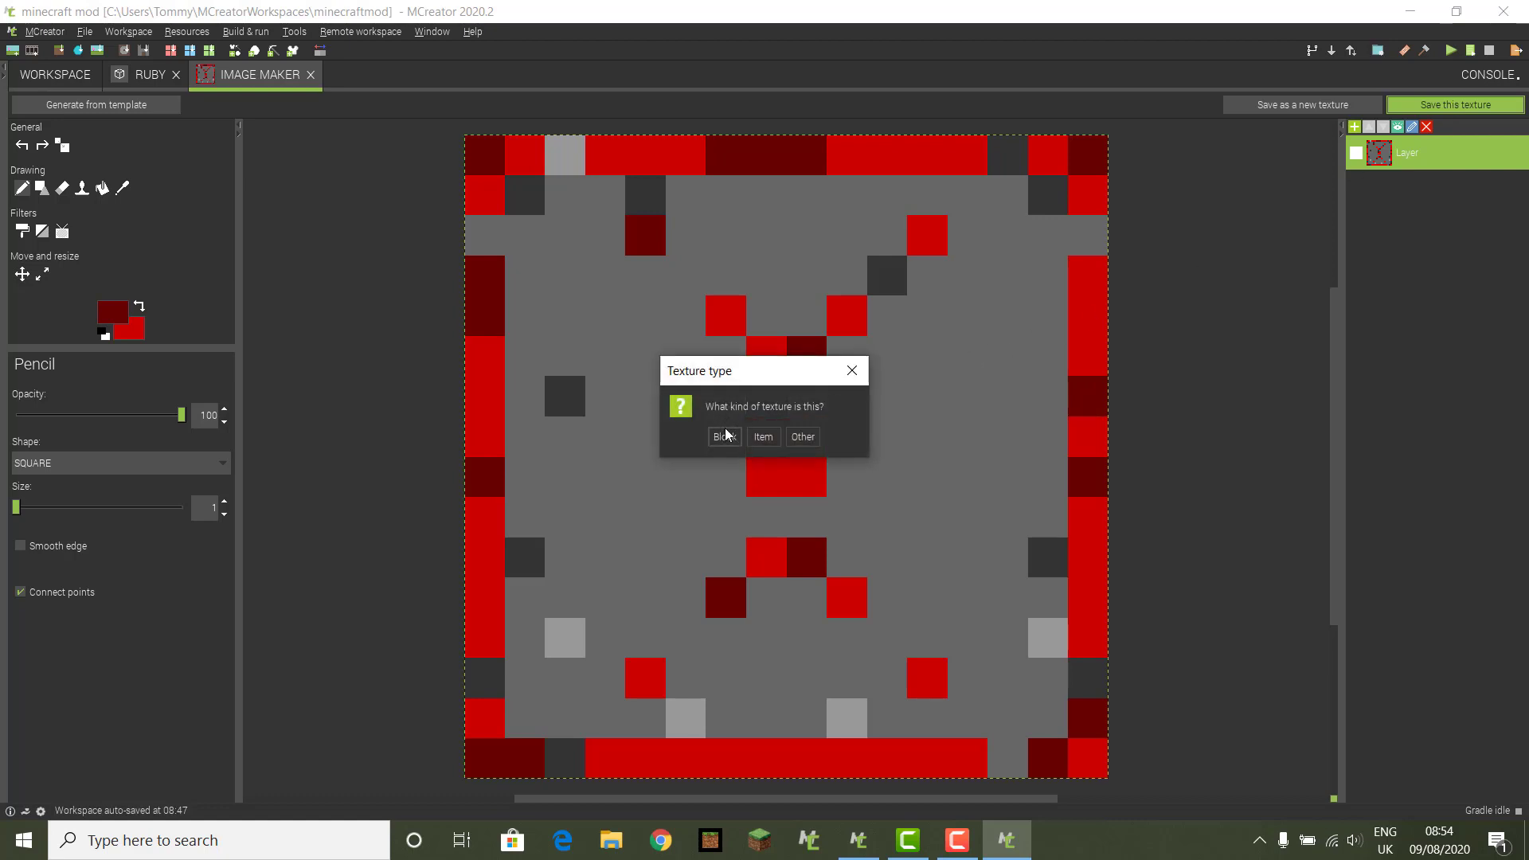
click(730, 437)
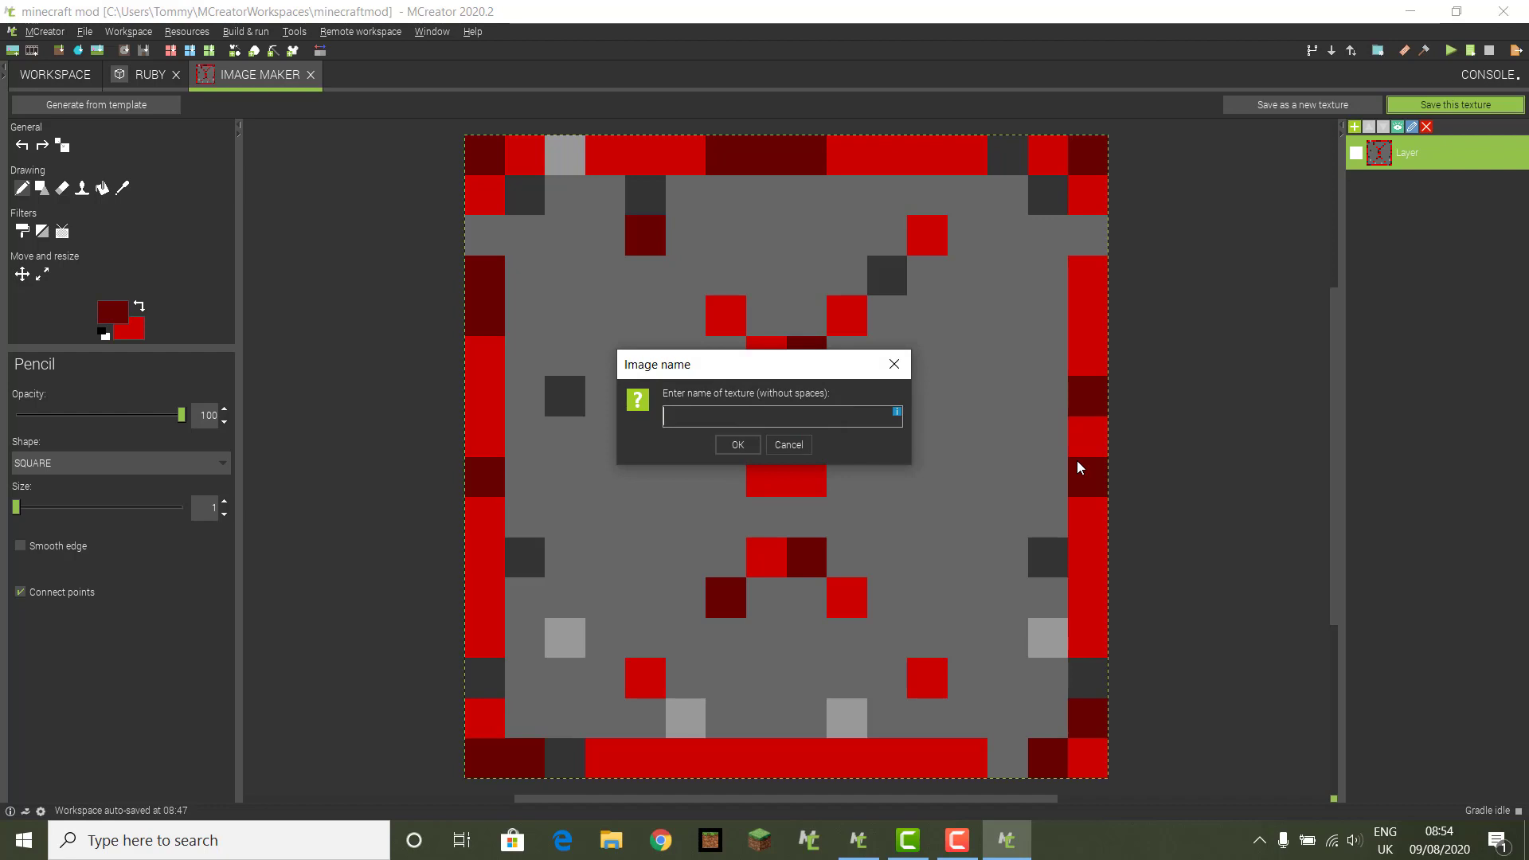
text(ruby)
click(732, 445)
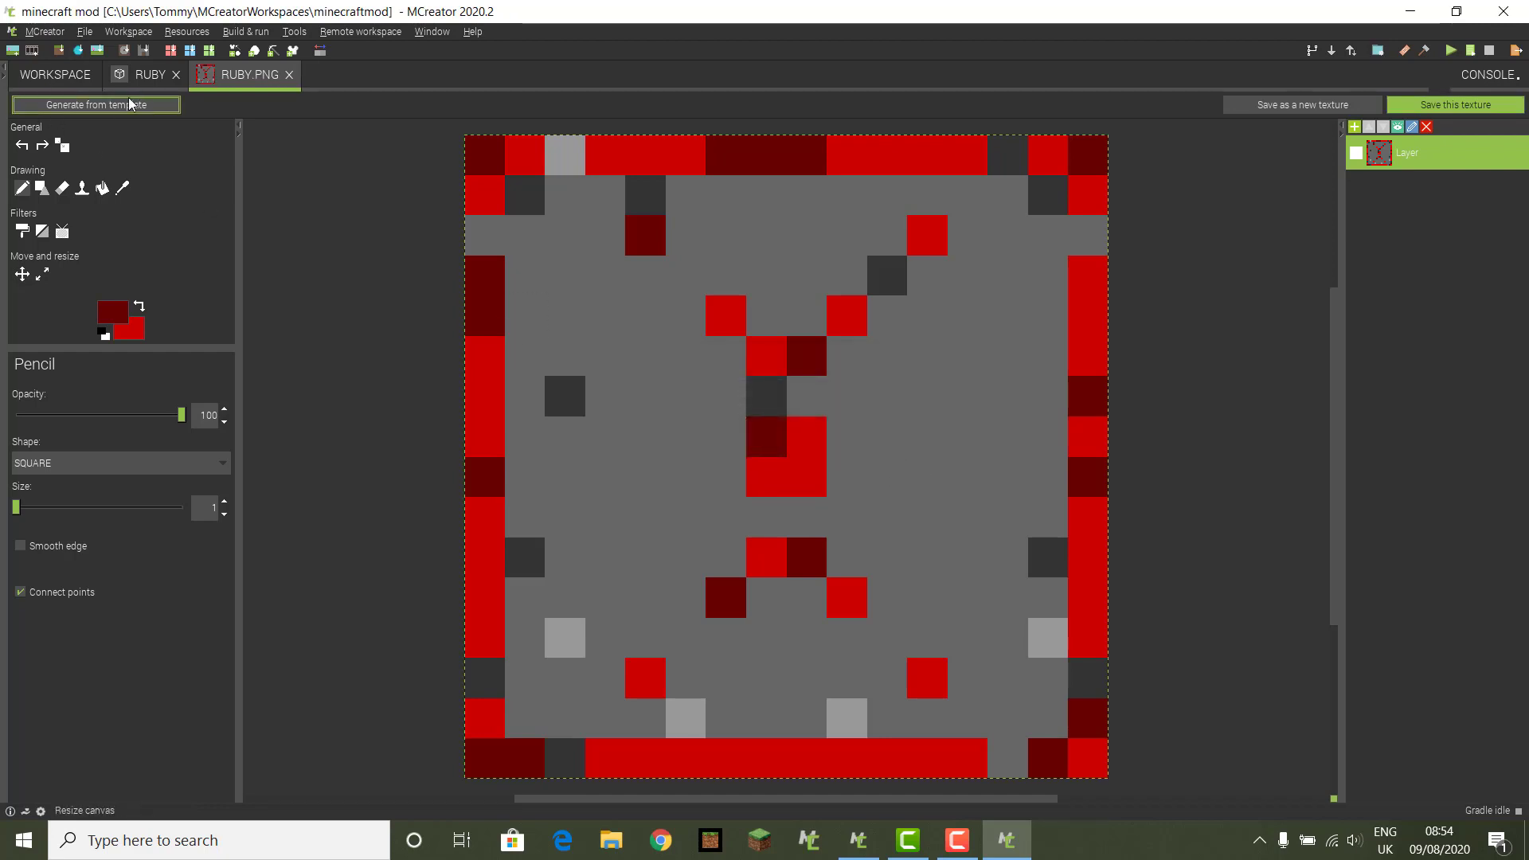
Step: Apply the ruby texture to all six faces of the Ruby block, then move to its properties page
click(134, 78)
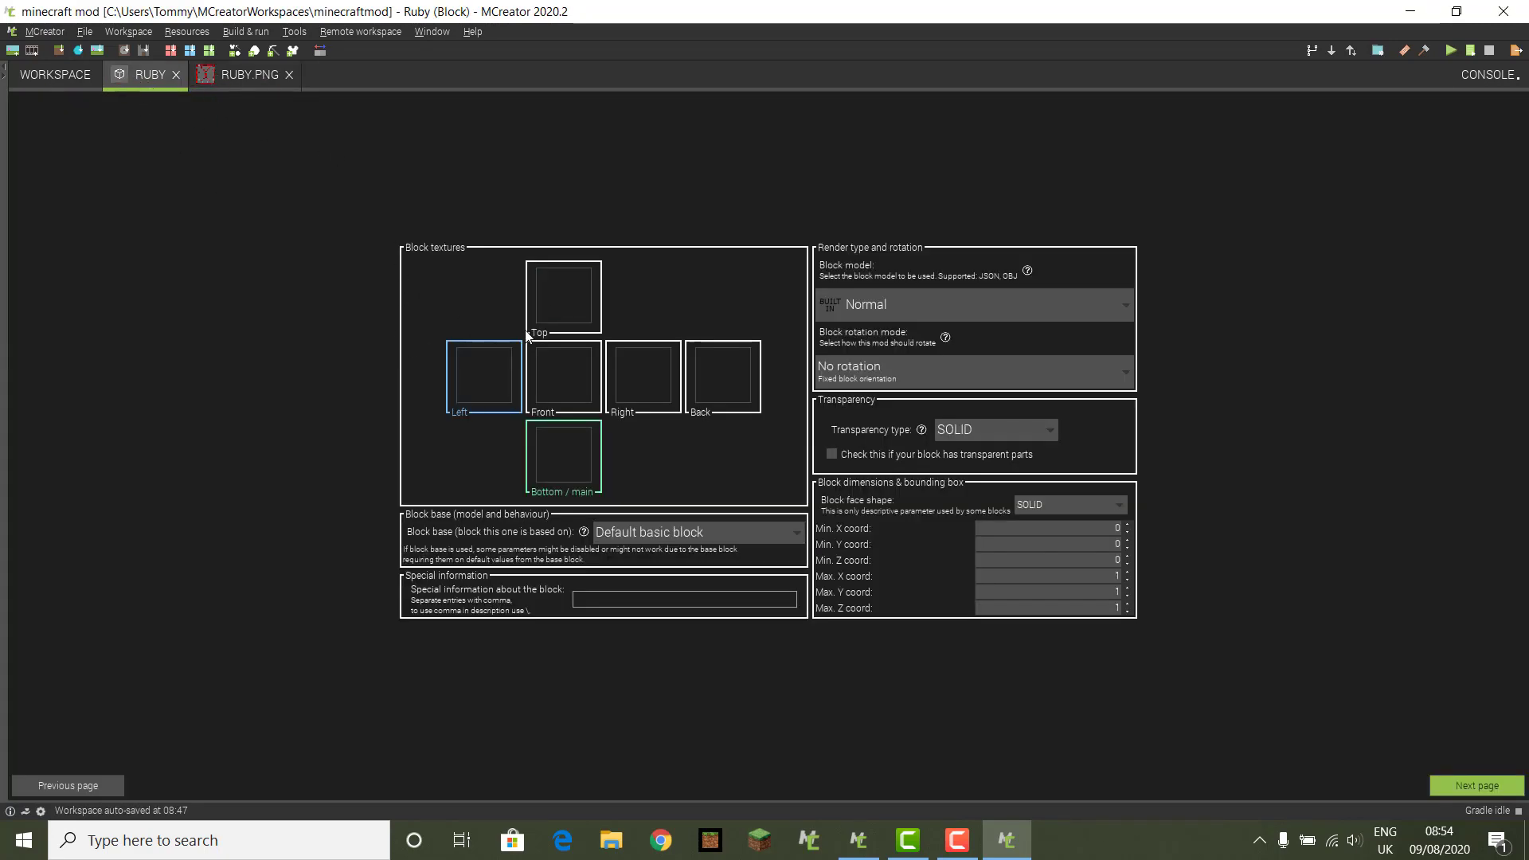
click(481, 366)
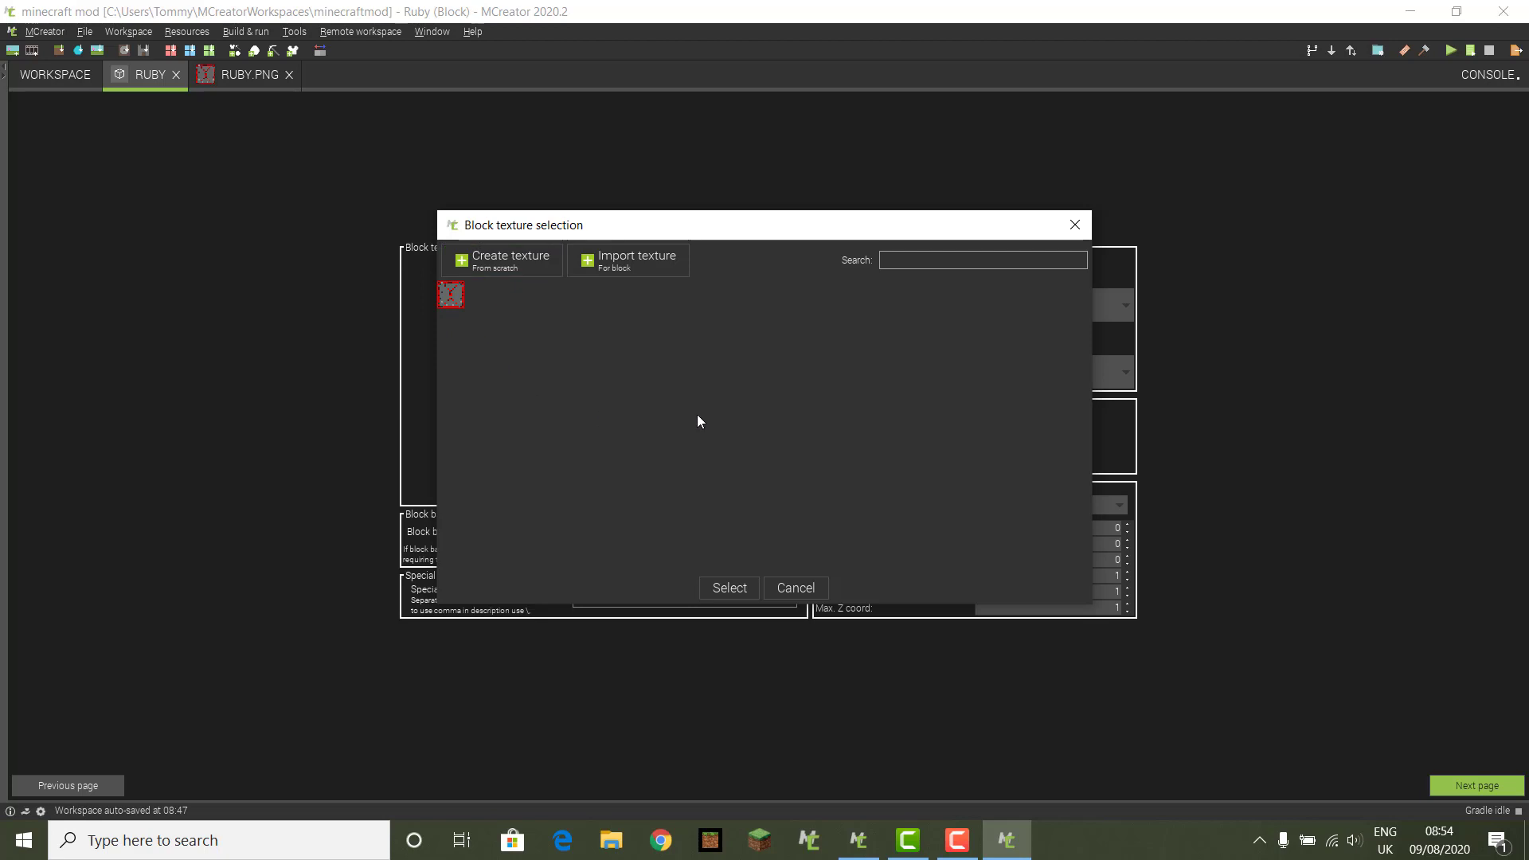
click(728, 586)
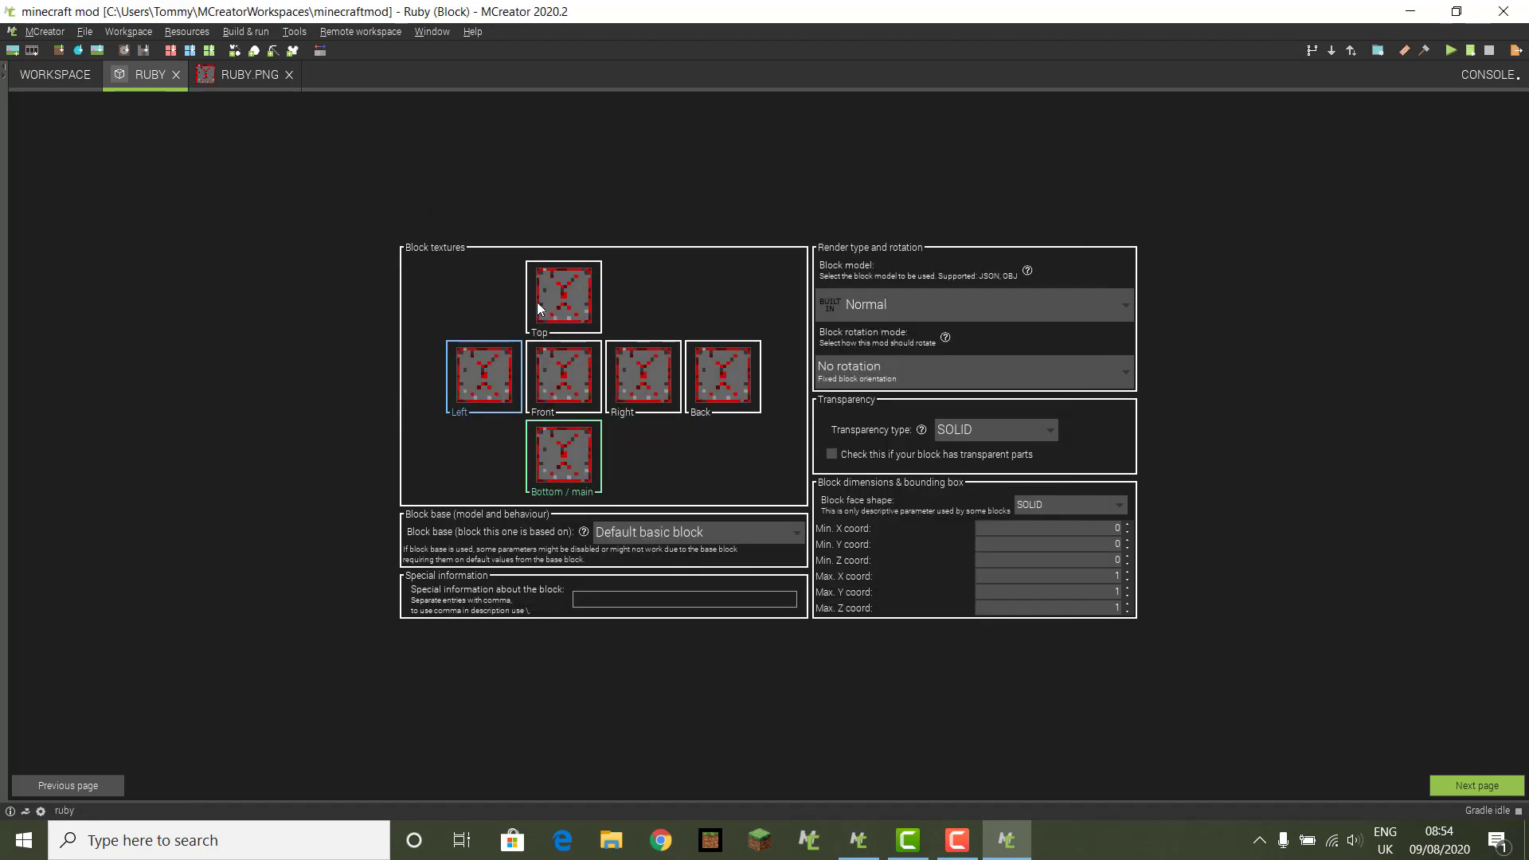
click(1467, 787)
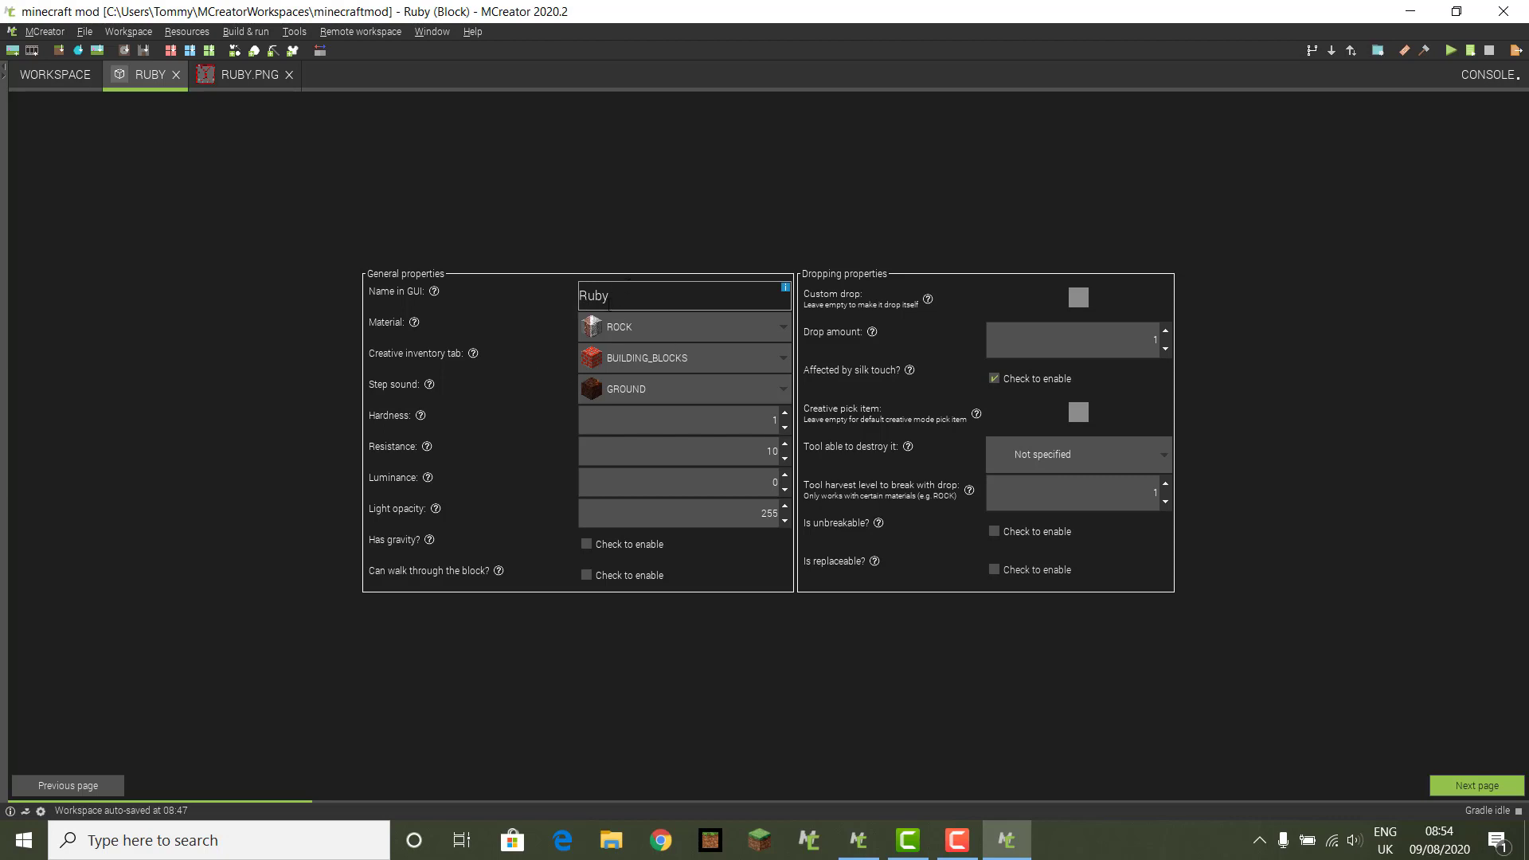
Step: Keep the Ruby block's creative inventory tab as BUILDING_BLOCKS
click(786, 362)
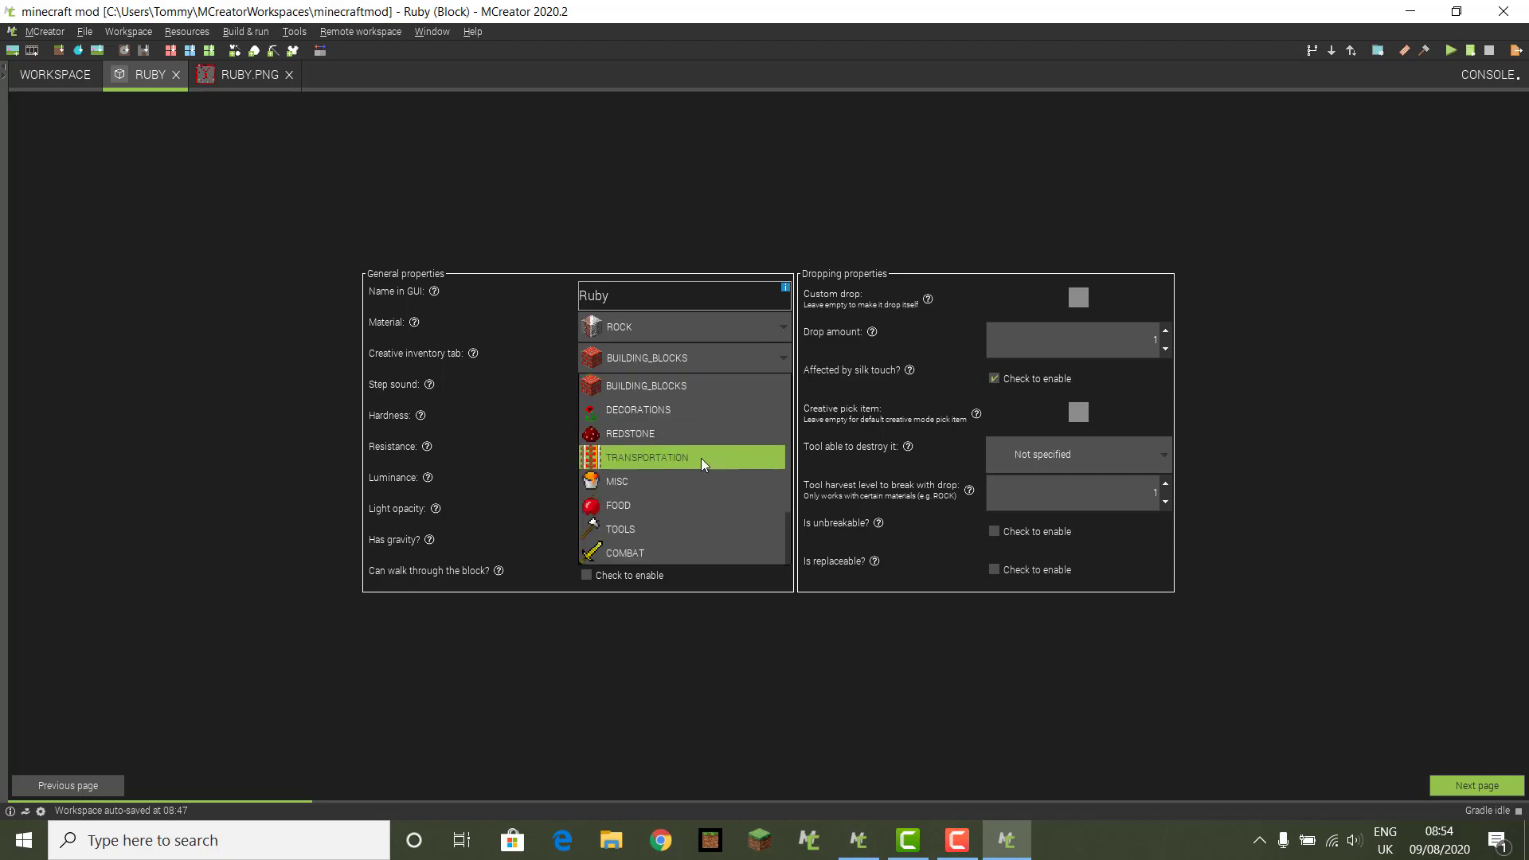
scroll(701, 457, down, 1)
scroll(701, 457, up, 1)
scroll(701, 457, down, 1)
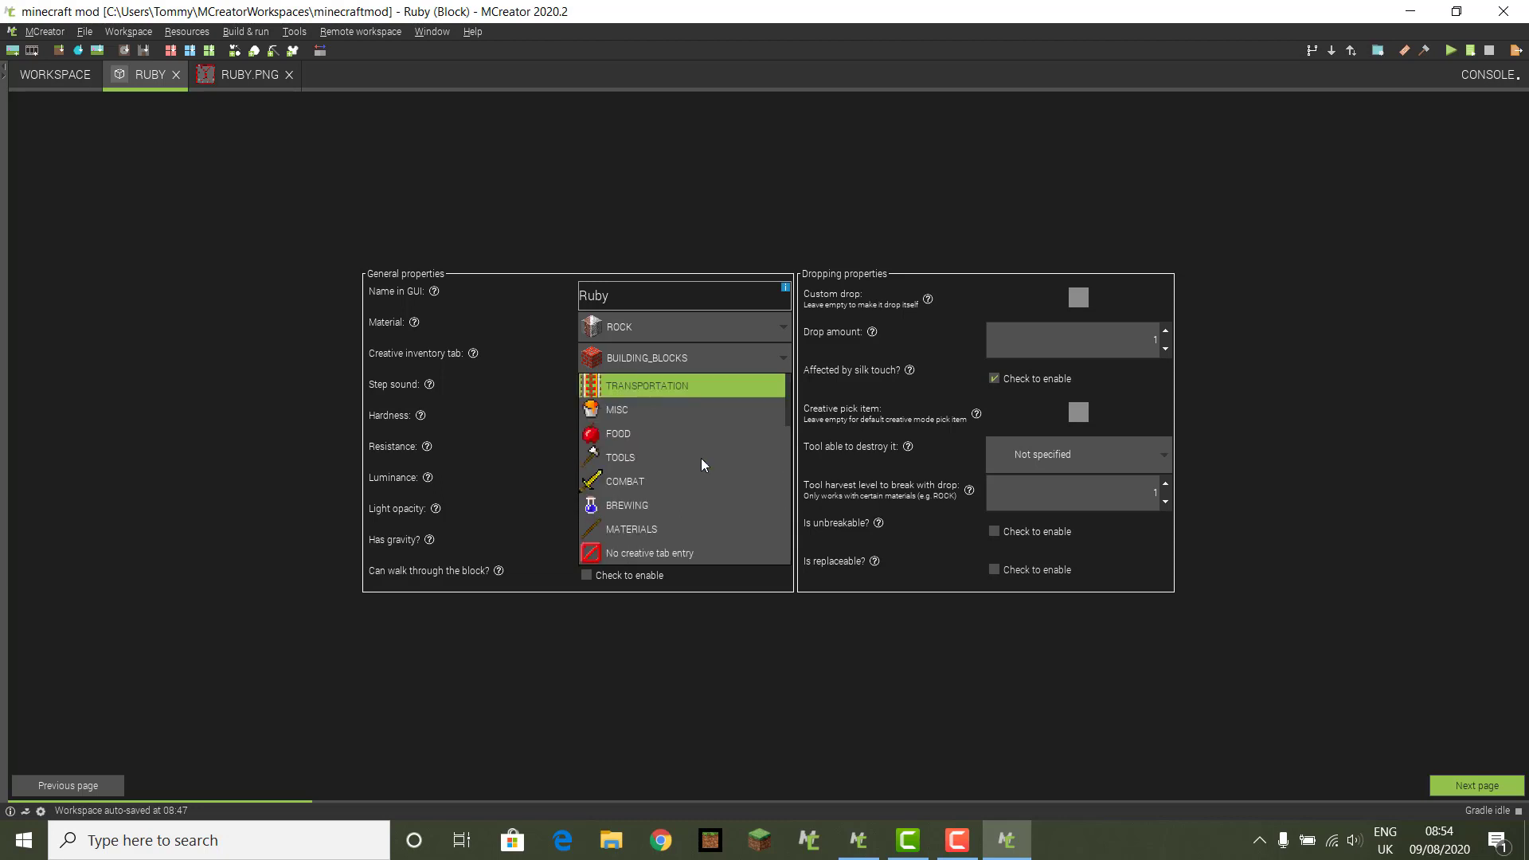
scroll(701, 457, up, 1)
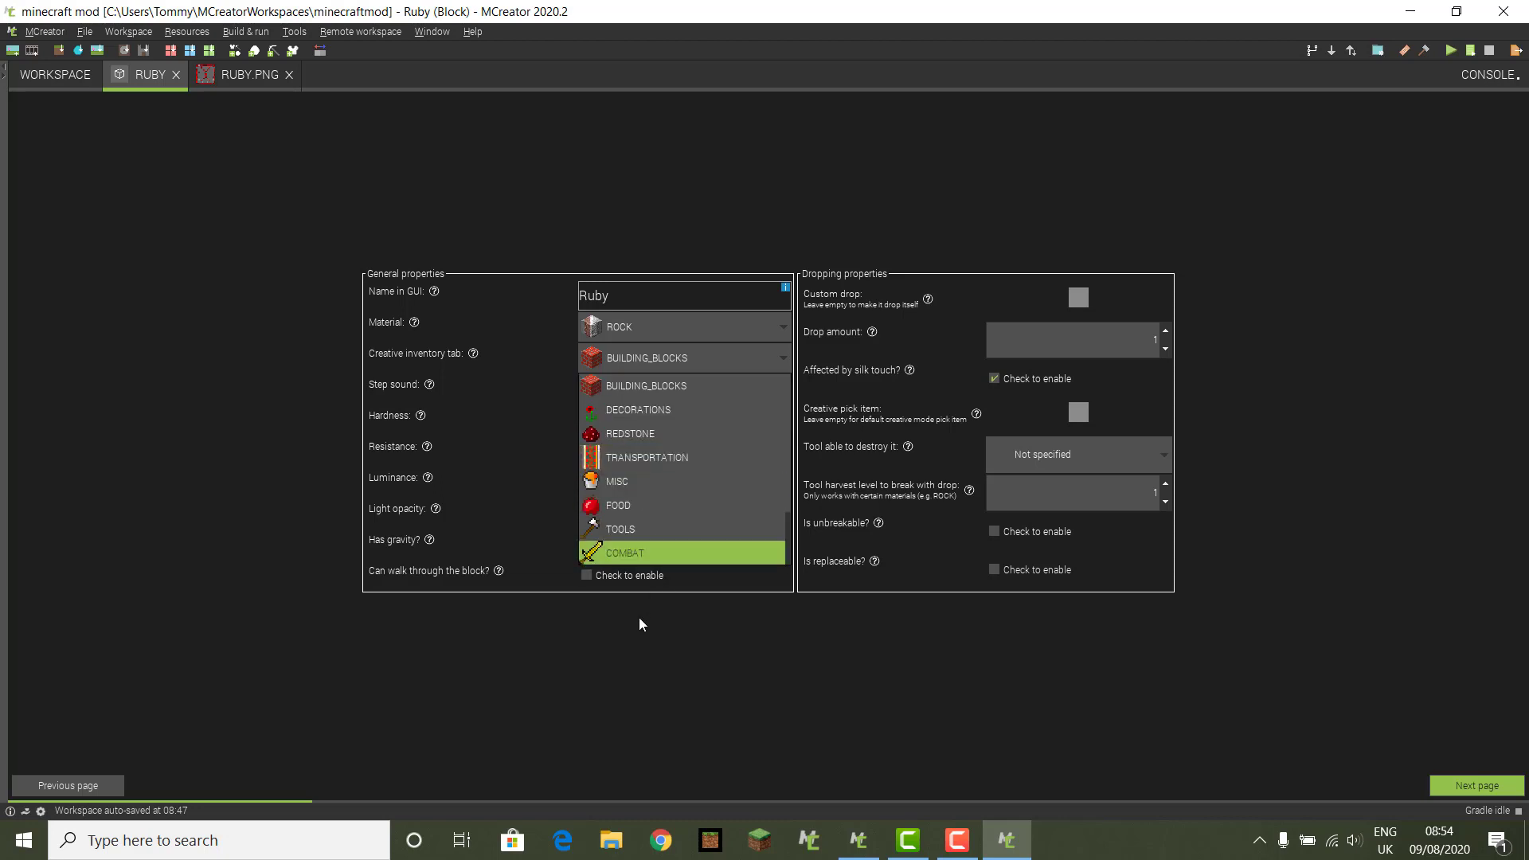
click(676, 386)
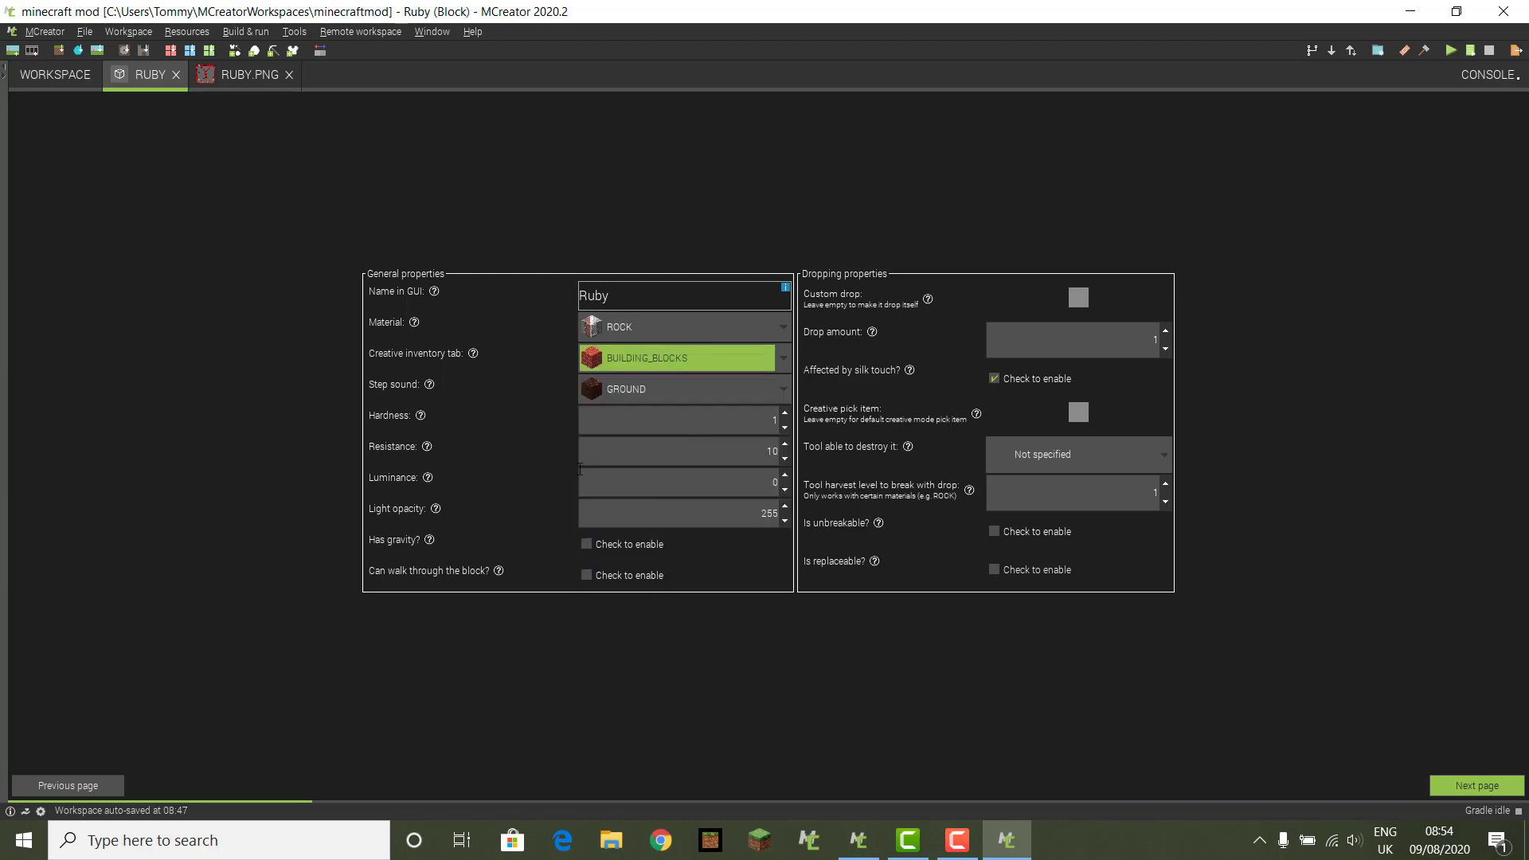
Step: Set the block's step sound to STONE and its hardness to 3
click(786, 389)
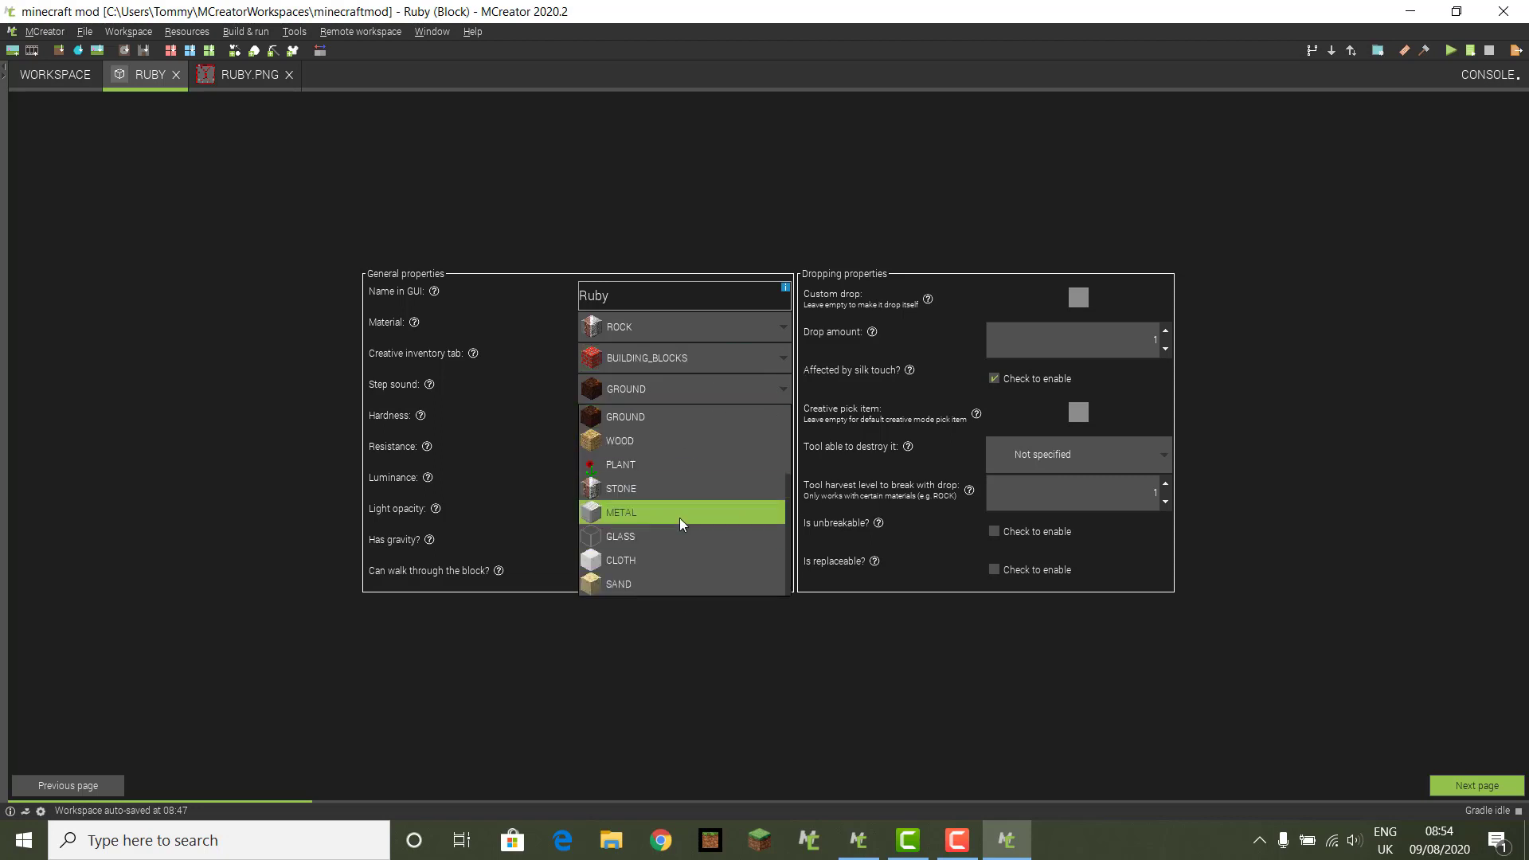
click(661, 489)
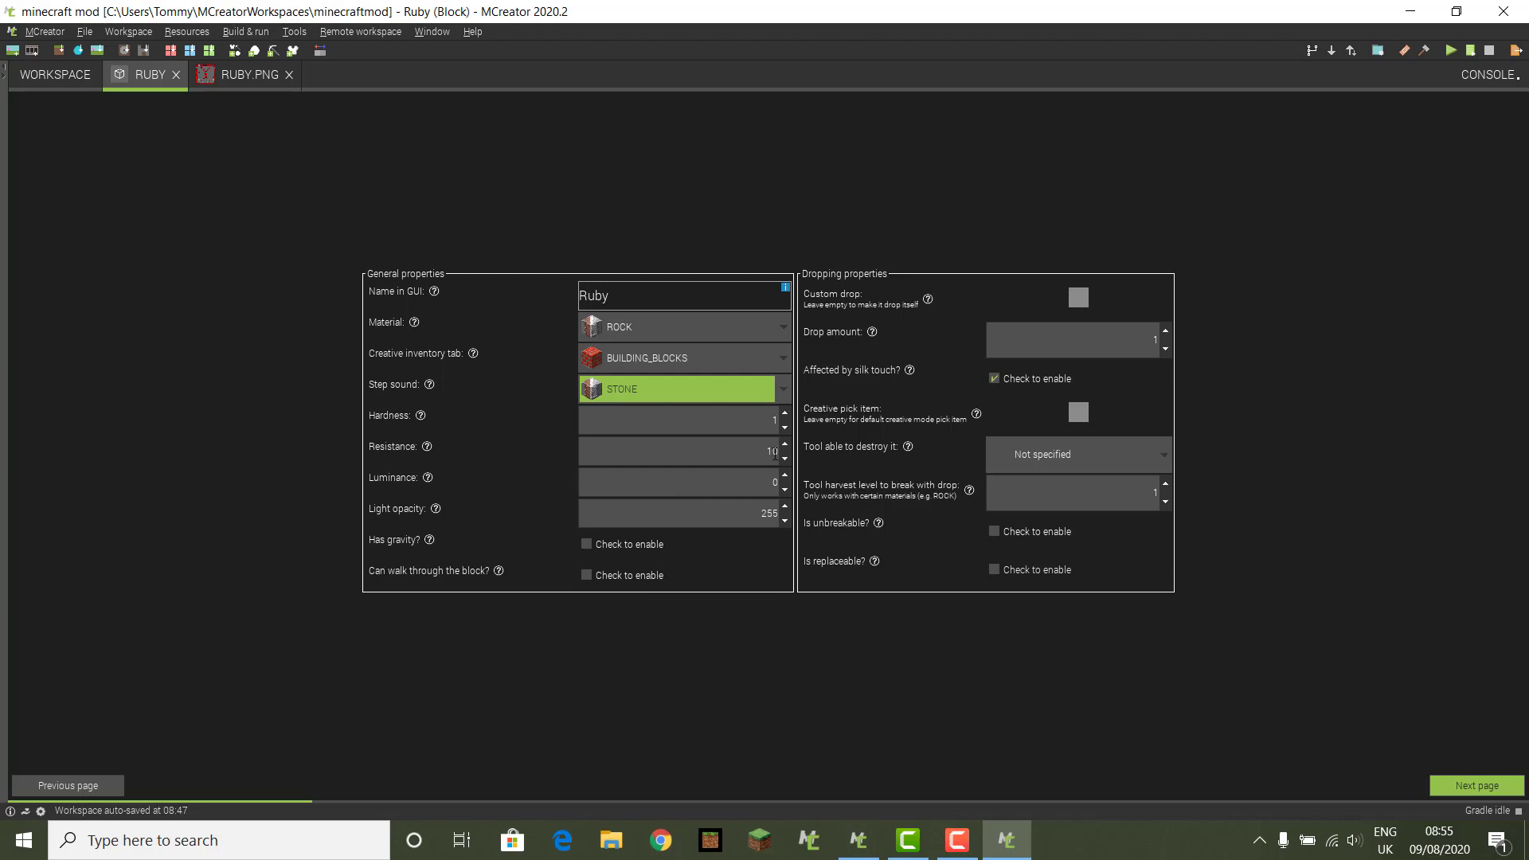
click(786, 413)
click(786, 413)
click(786, 413)
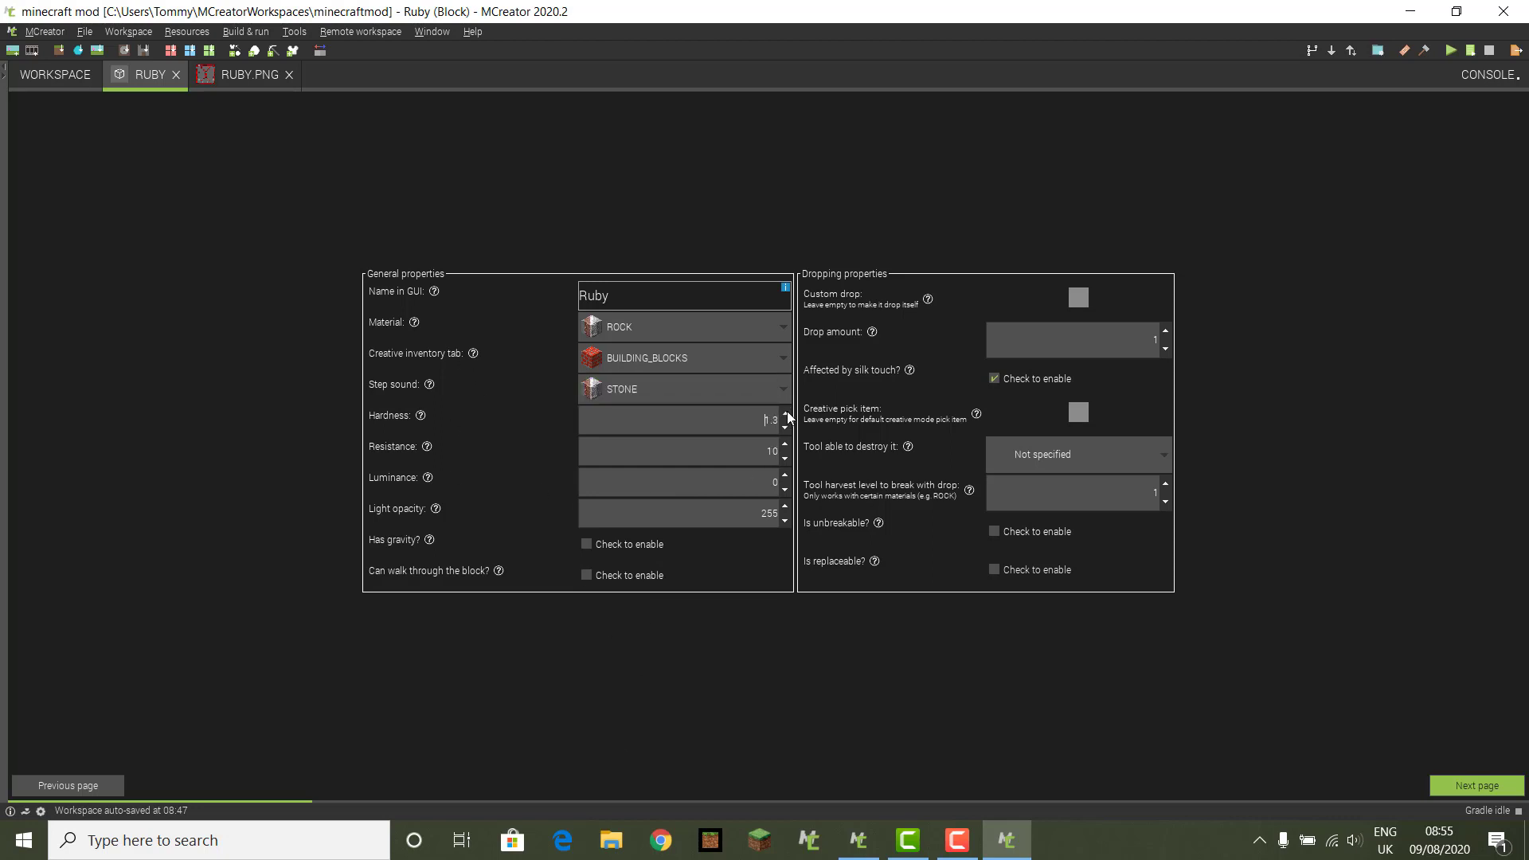
click(787, 413)
click(789, 412)
Step: Leave the custom drop empty, require a pickaxe at harvest level 2, and continue to advanced properties
click(1081, 296)
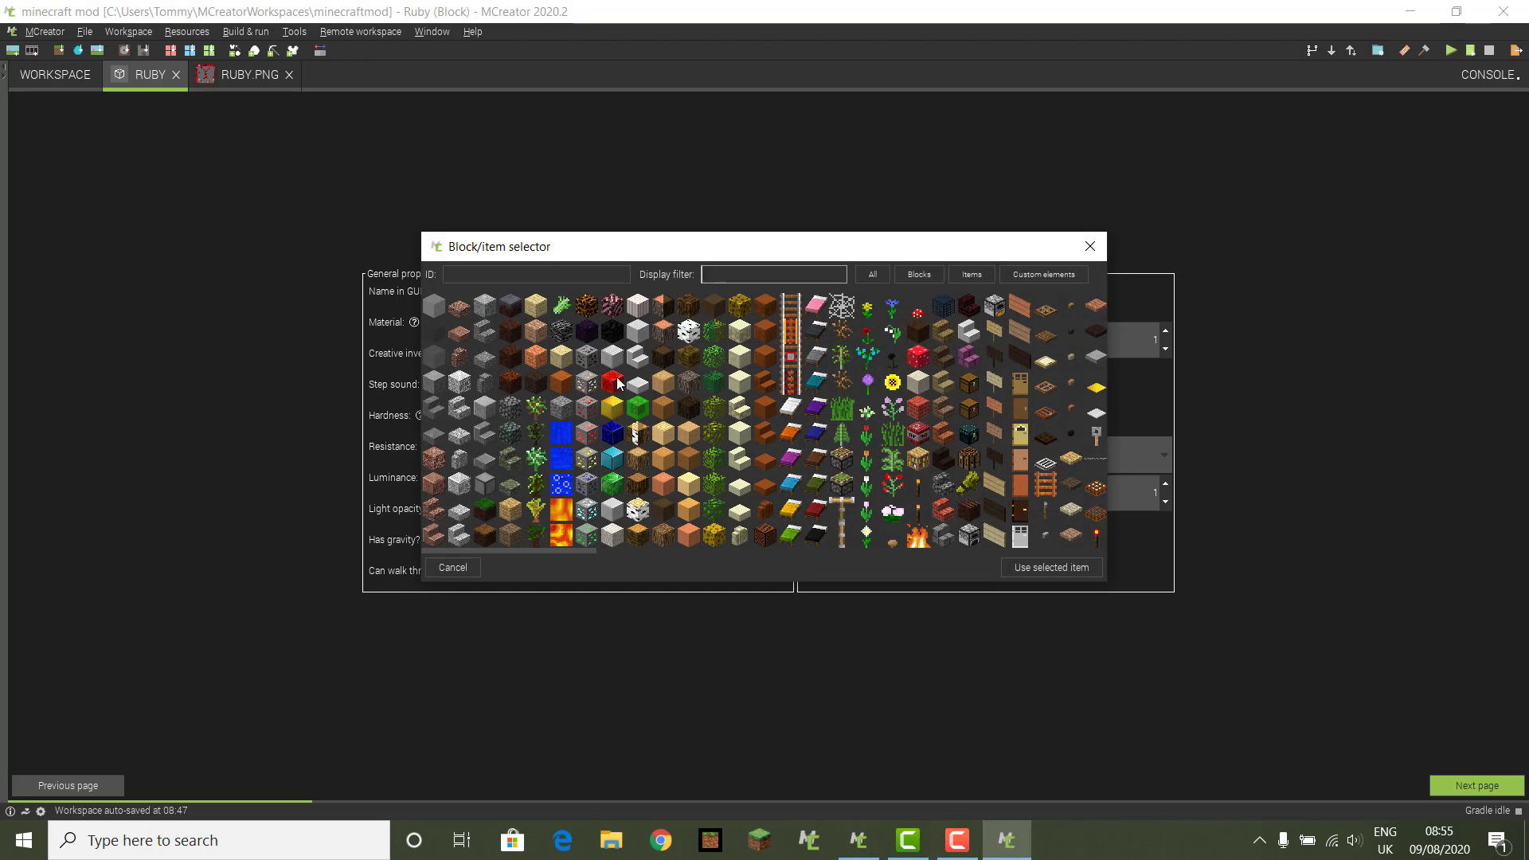
click(1094, 247)
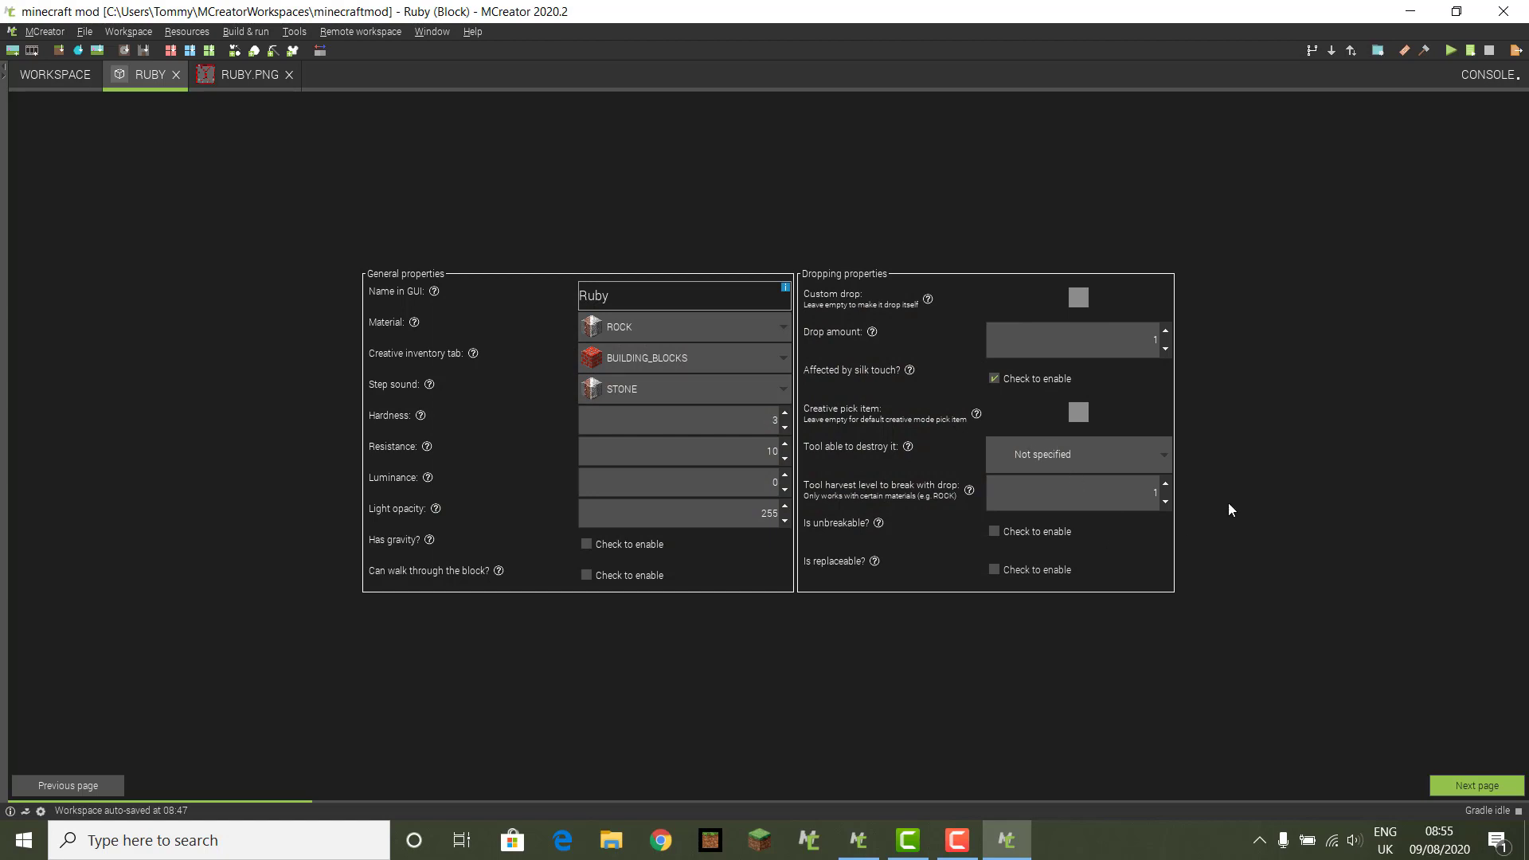
click(1160, 461)
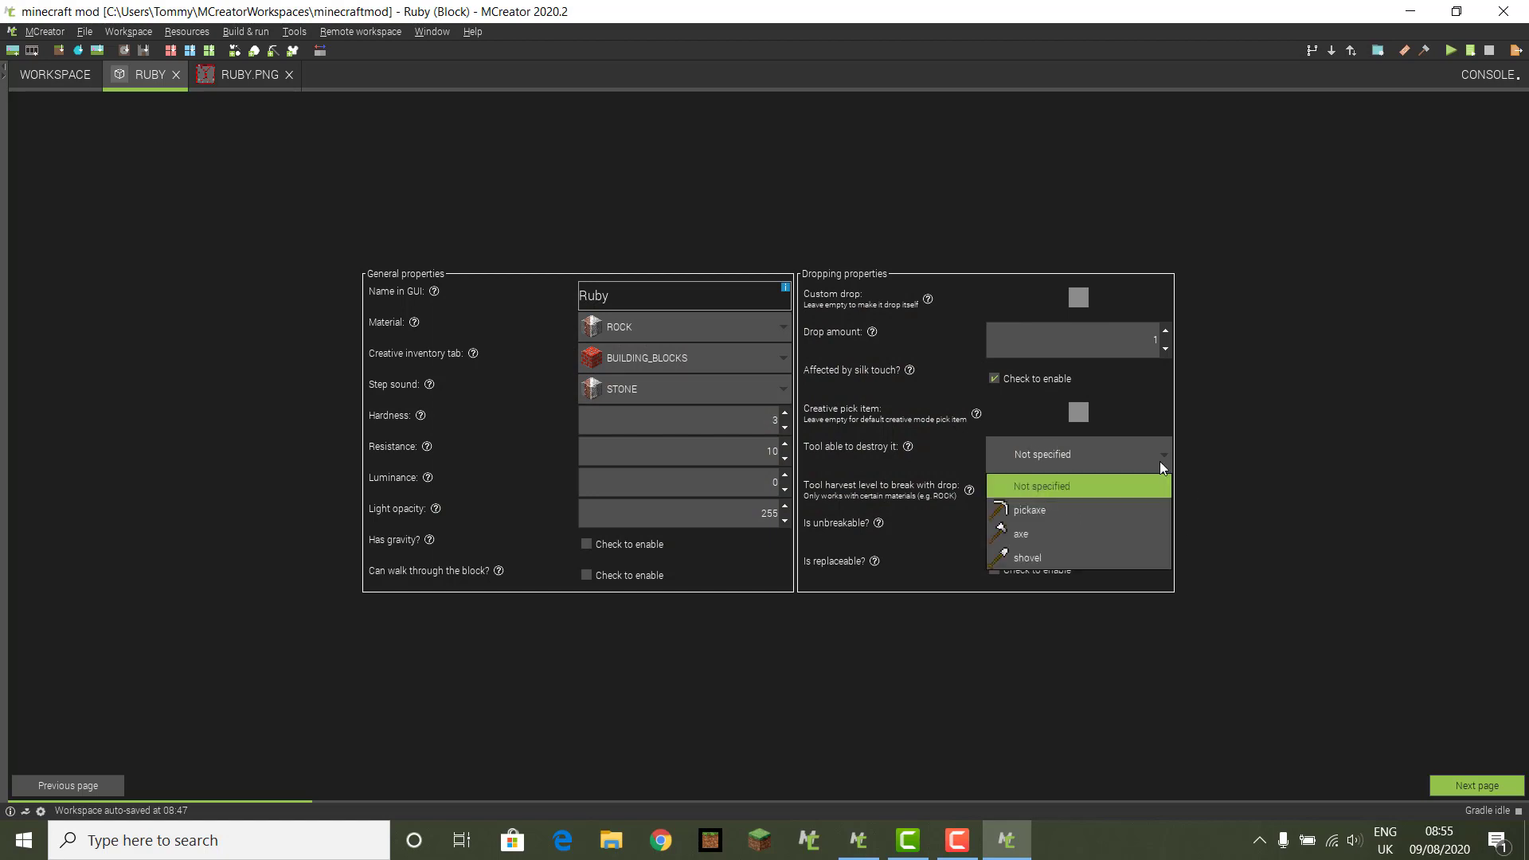
click(1127, 508)
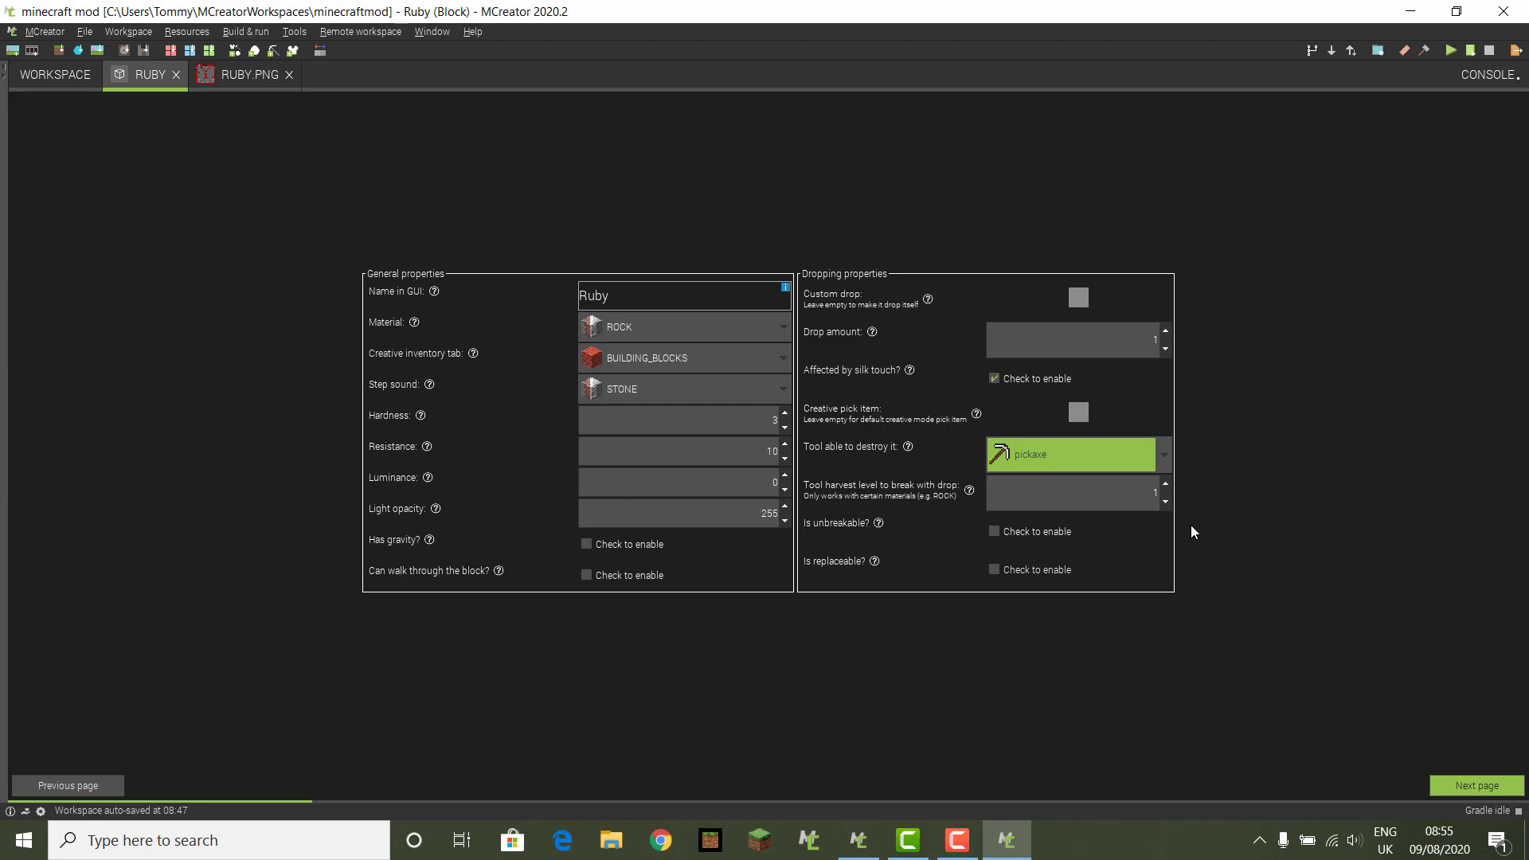
click(1164, 485)
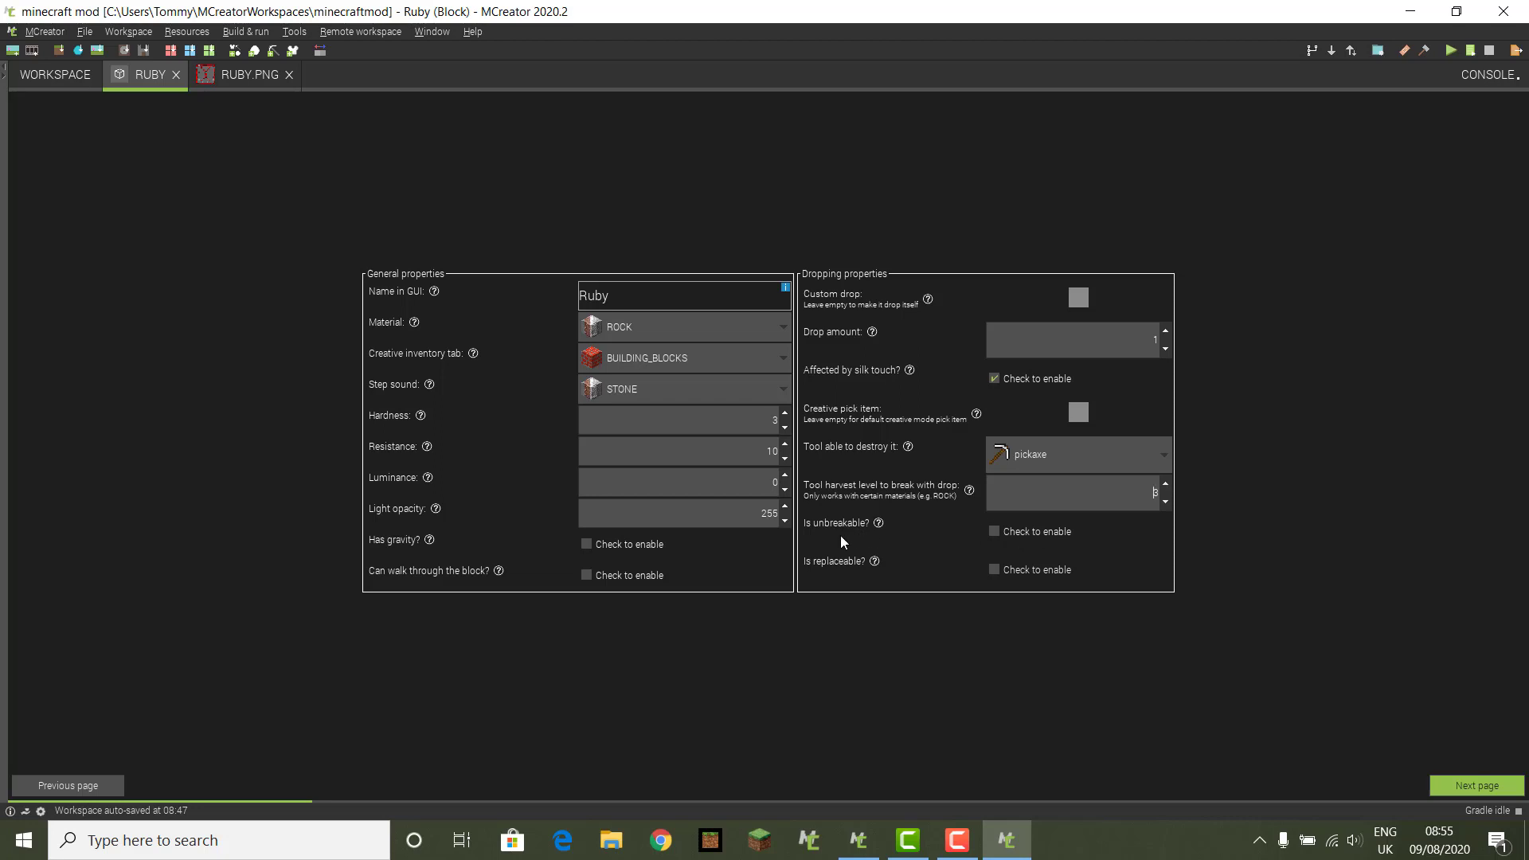
click(1482, 787)
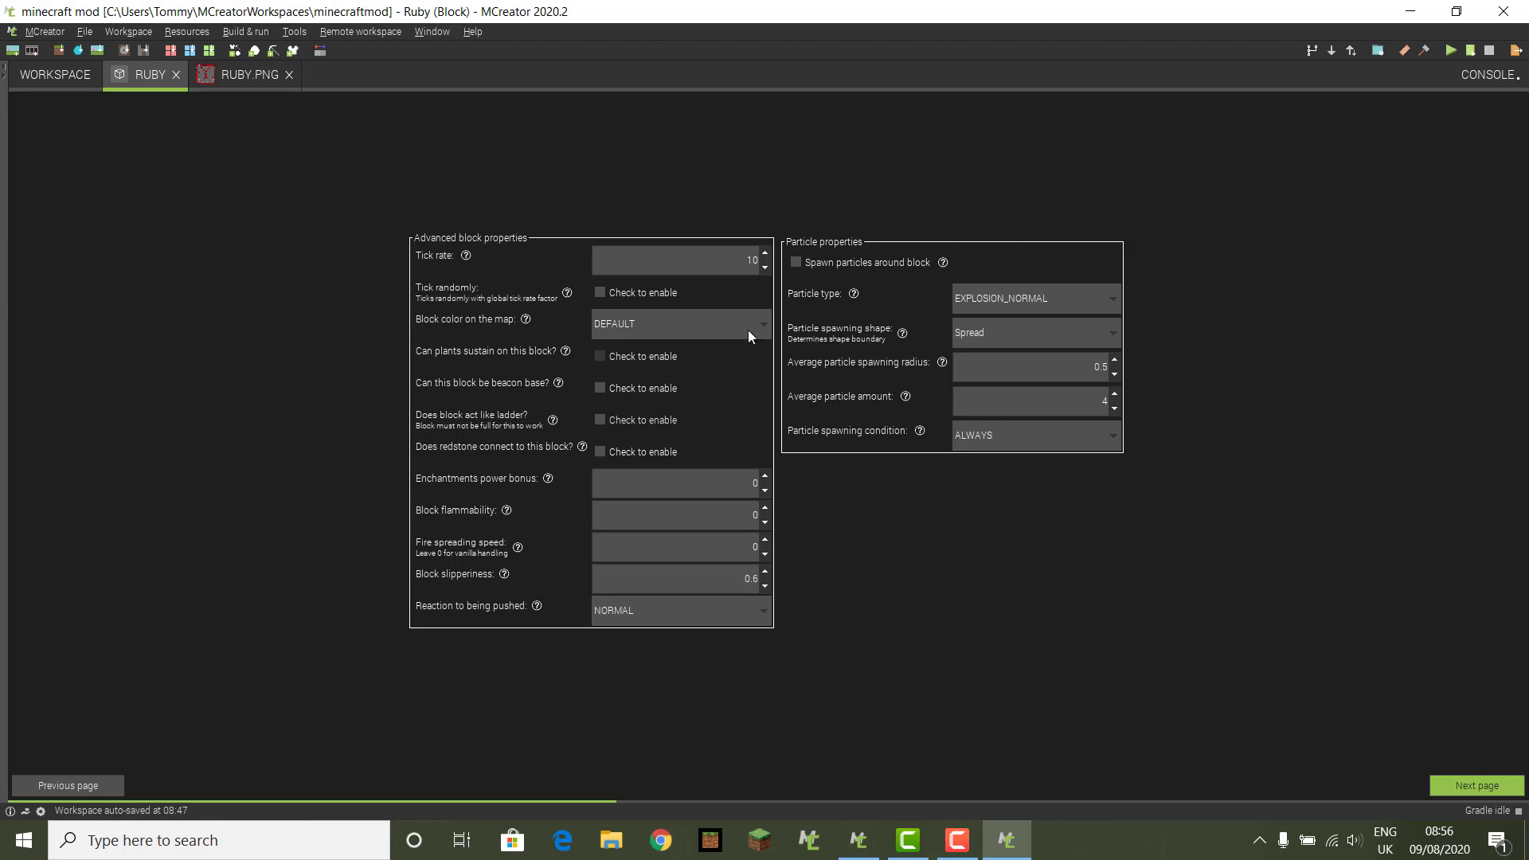
Step: Set the Ruby block's map colour to STONE, let plants grow on it, and raise slipperiness to 5
click(769, 322)
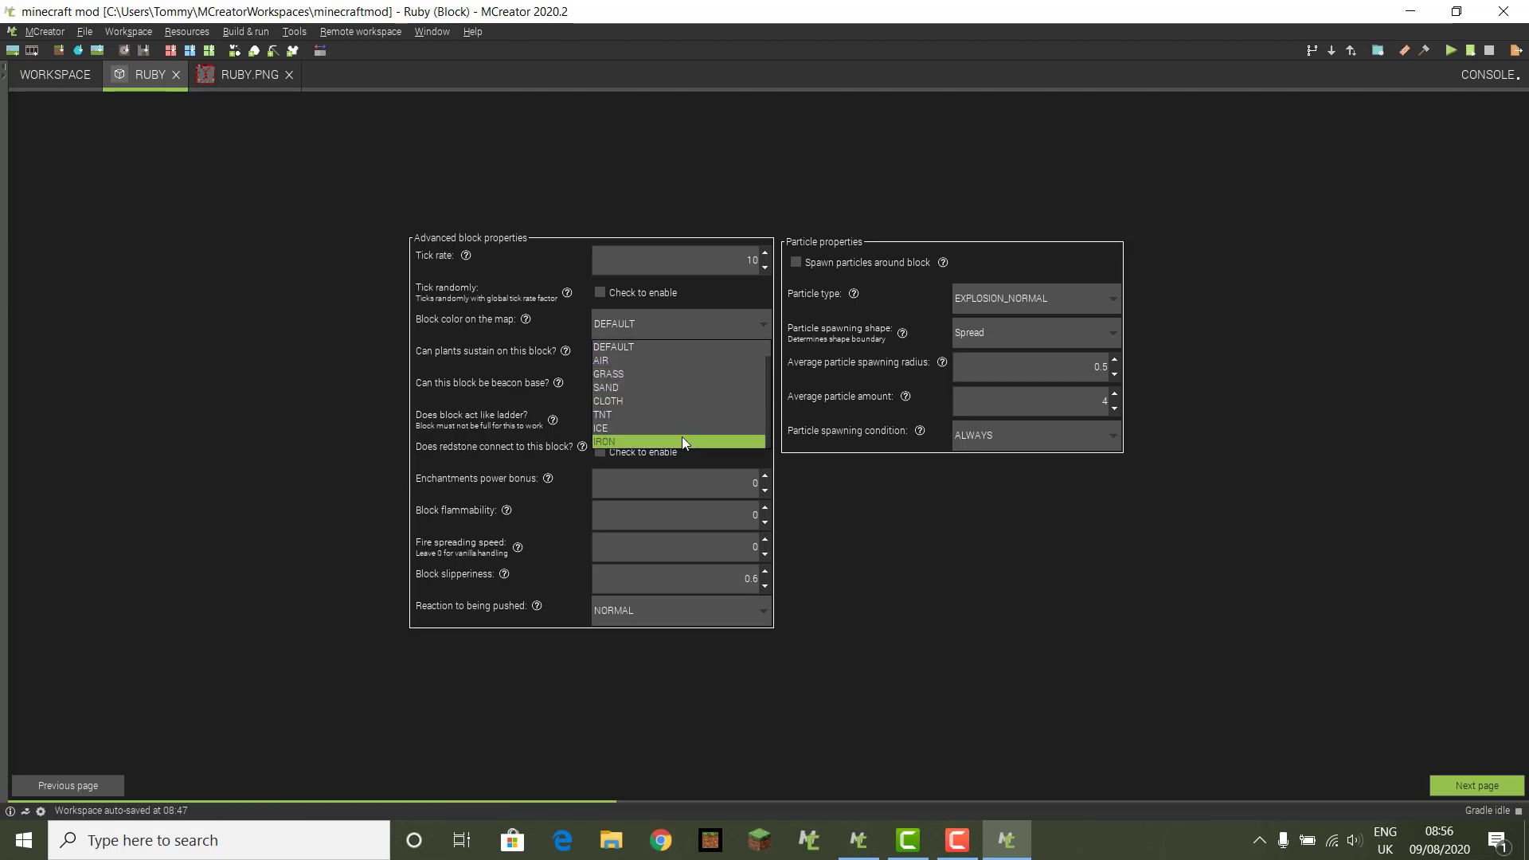
scroll(682, 436, down, 1)
scroll(682, 437, down, 2)
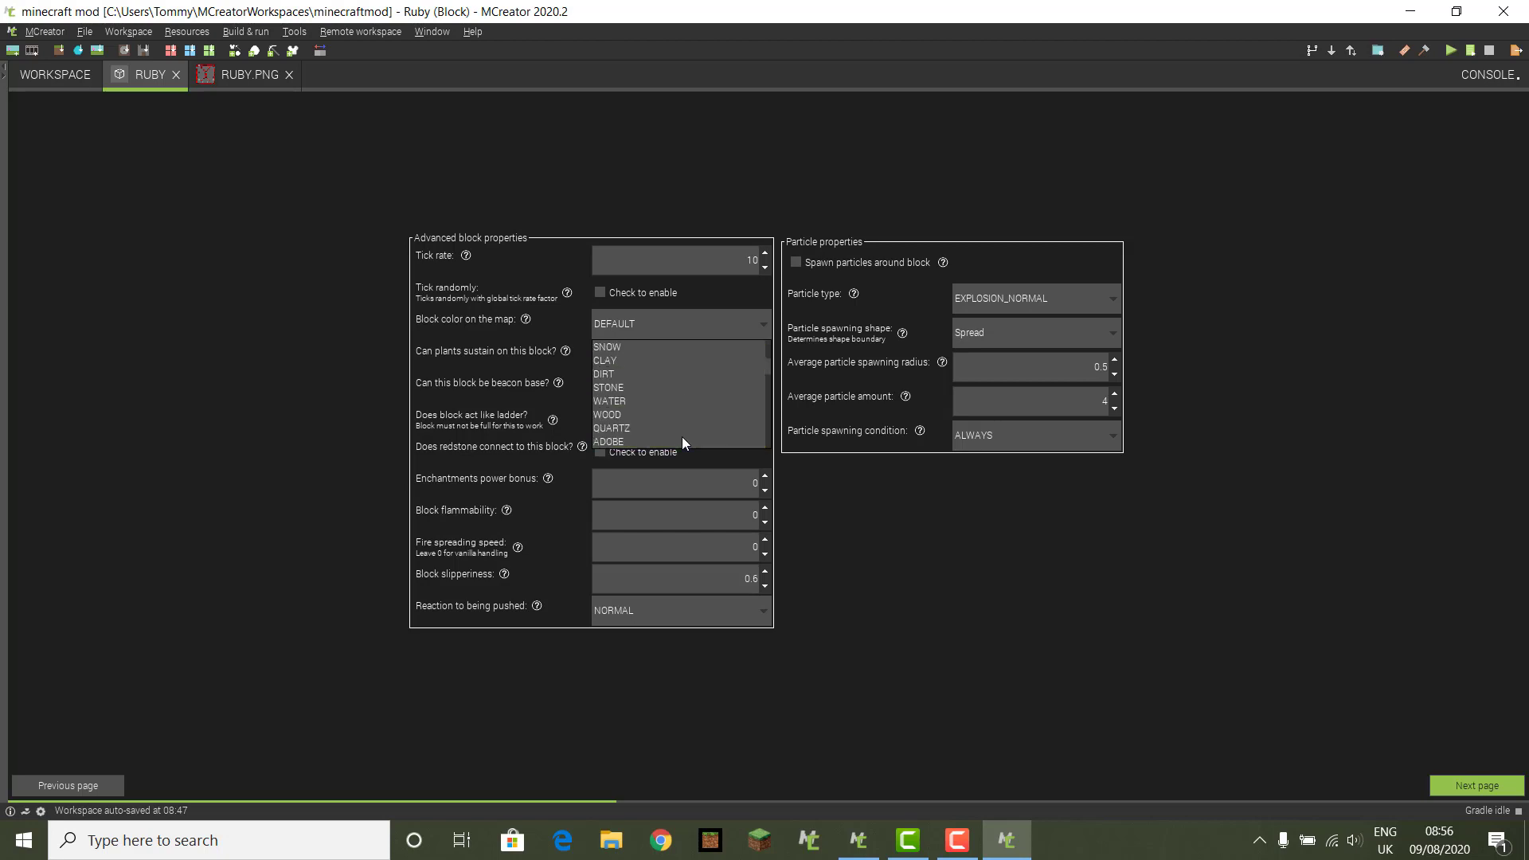
click(639, 390)
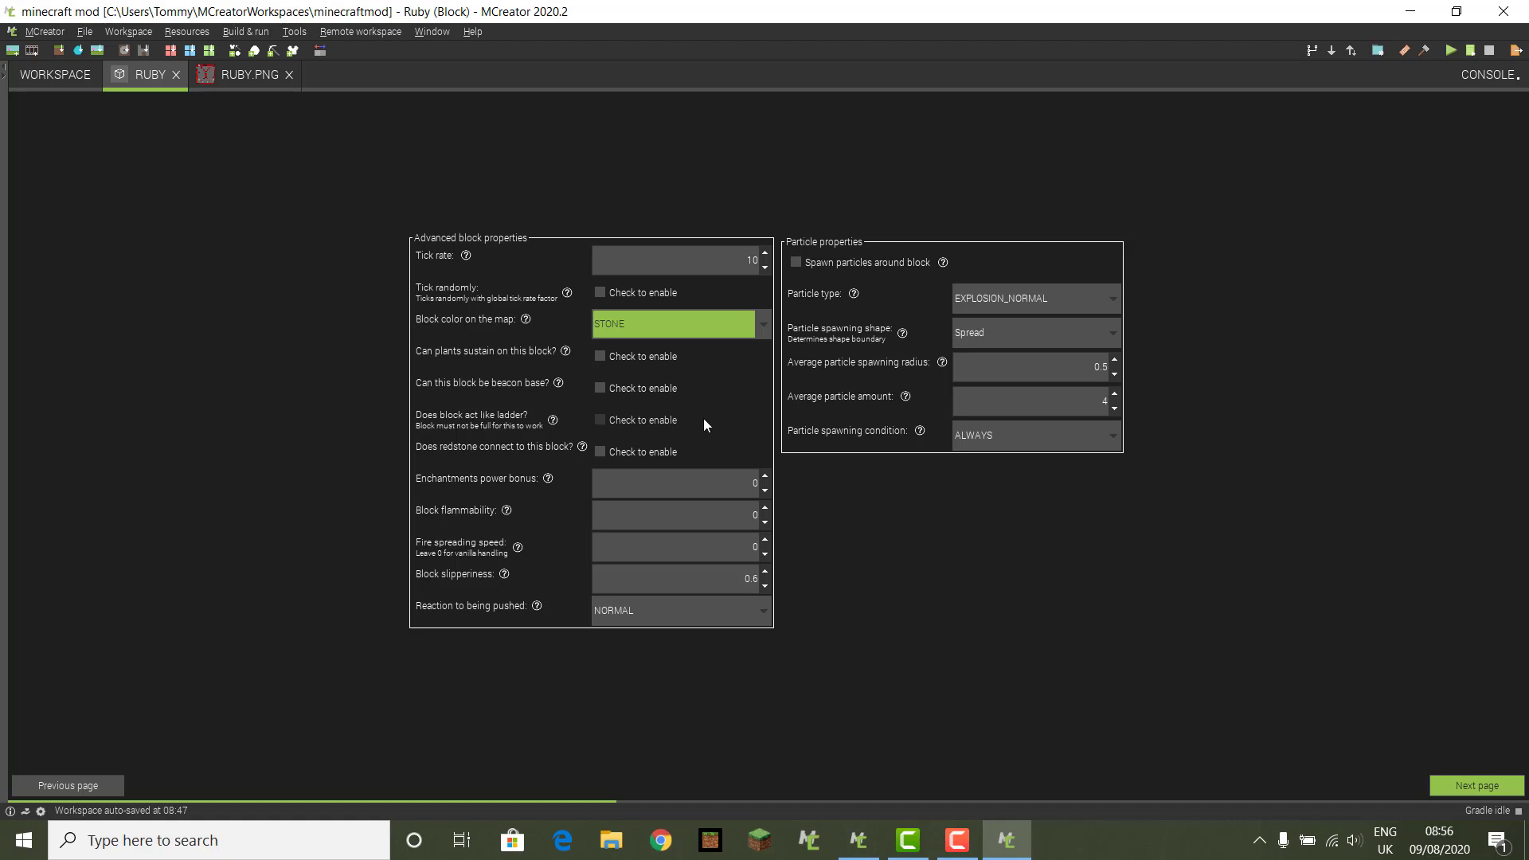
click(602, 355)
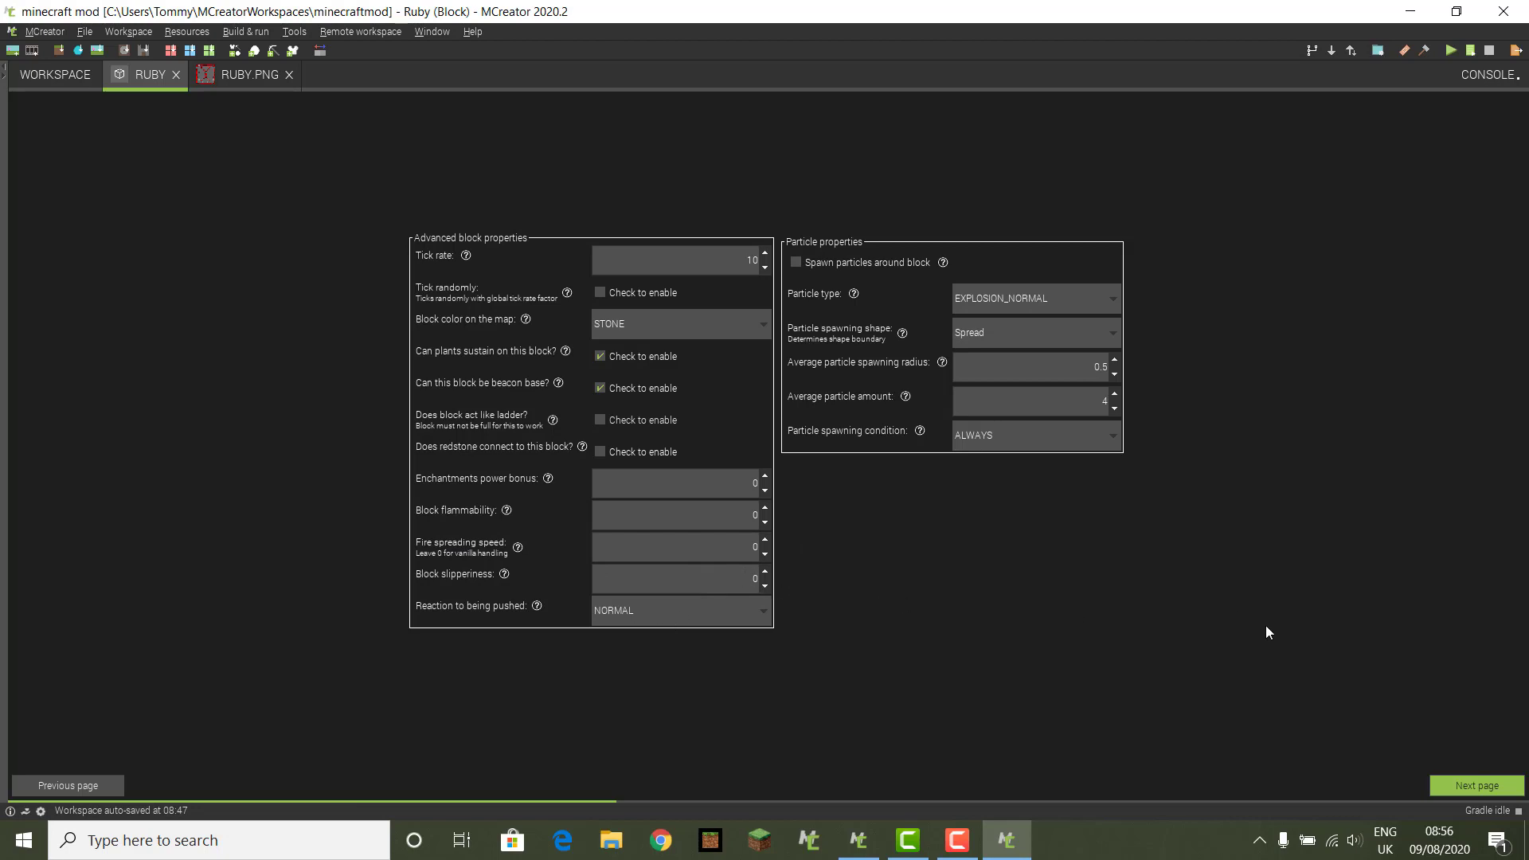
click(762, 570)
click(763, 571)
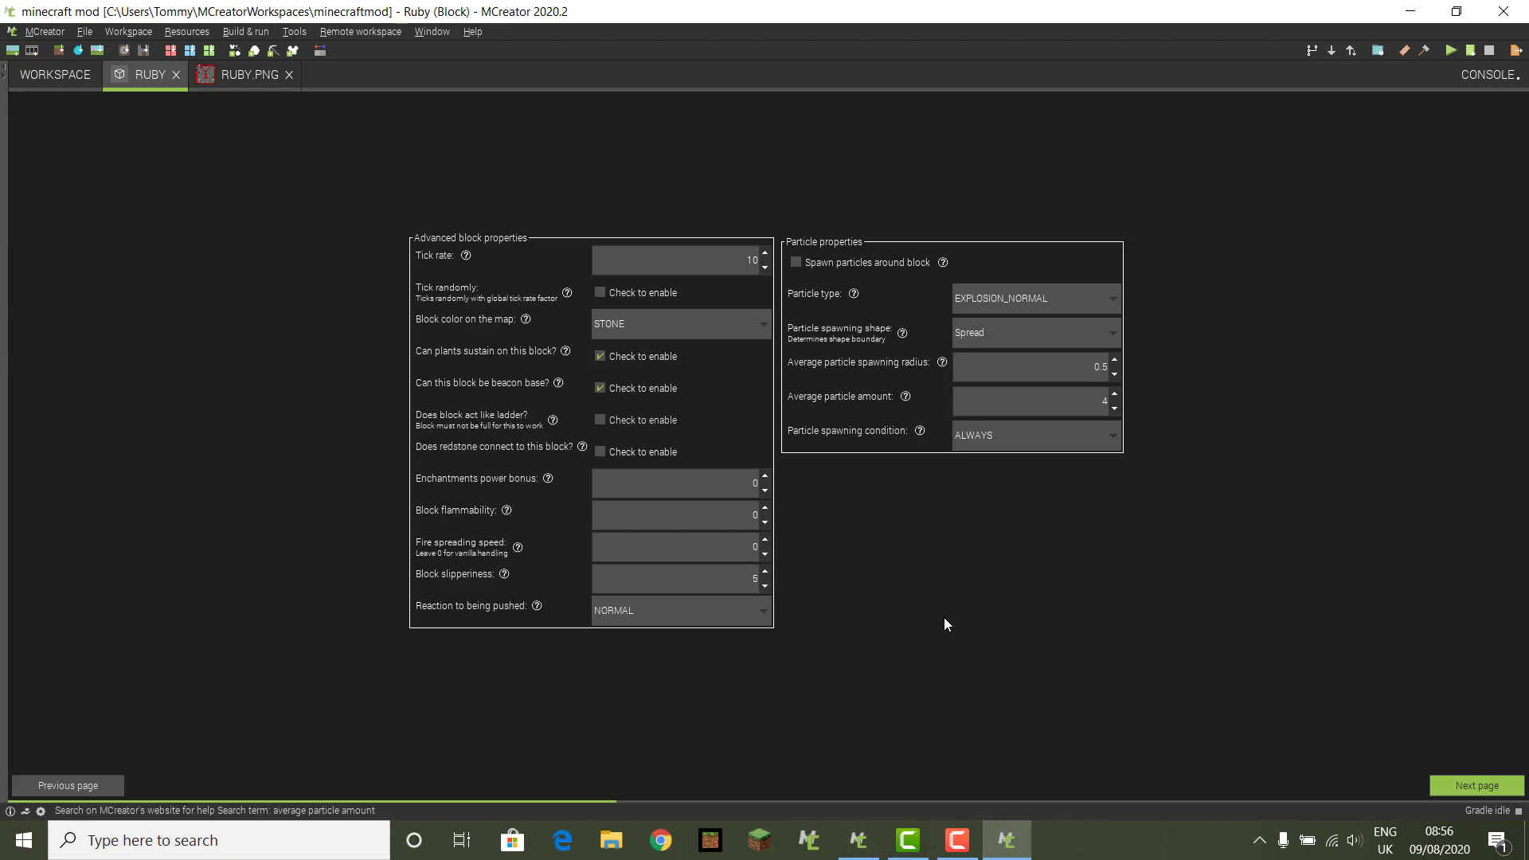
Step: Skip past the GUI and inventory settings to the Ruby block's event triggers page
click(1488, 790)
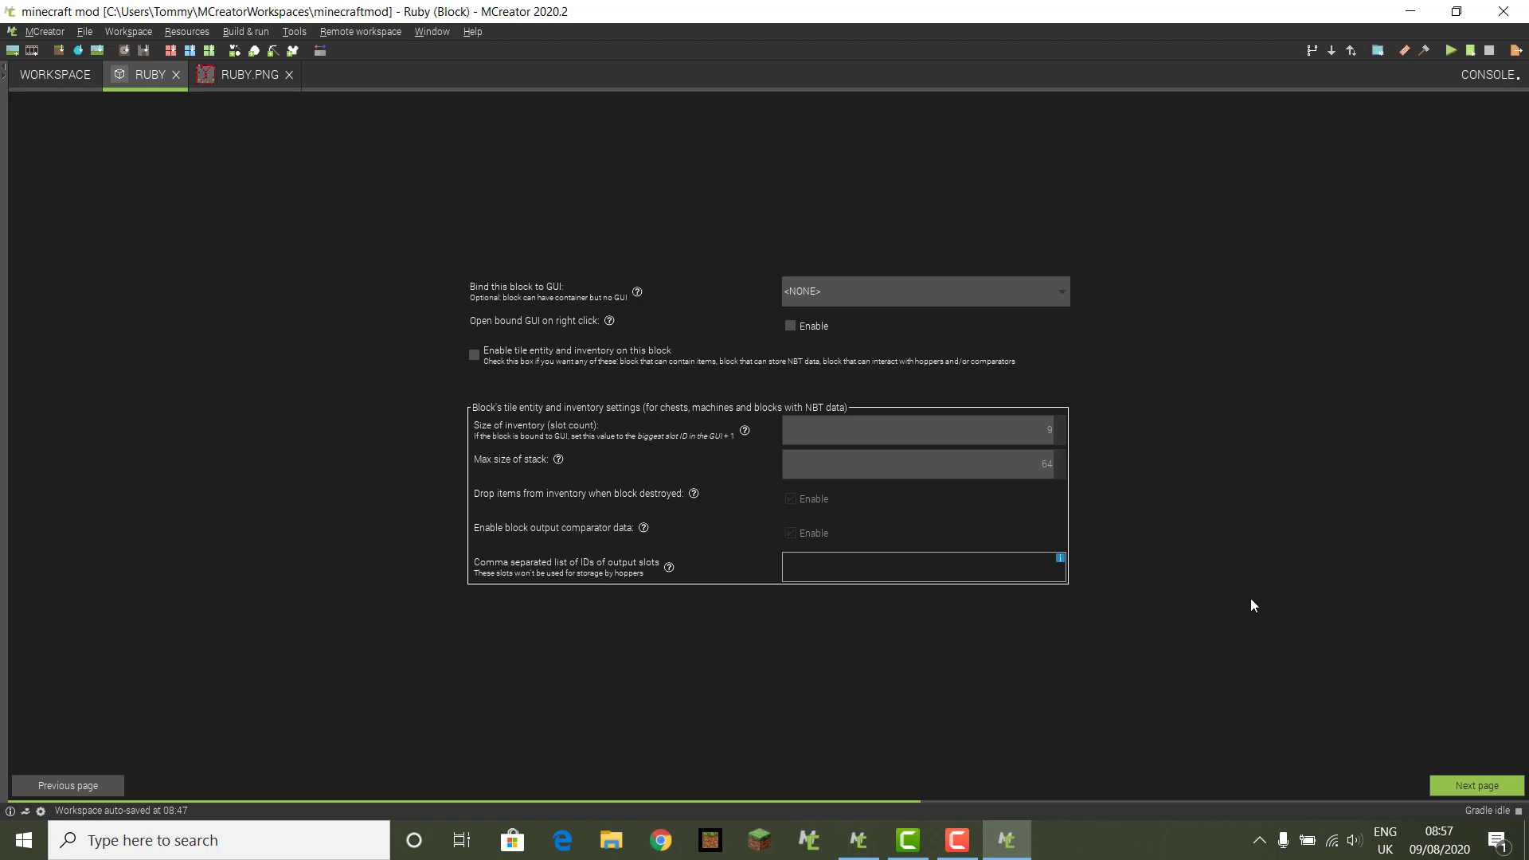
click(1469, 790)
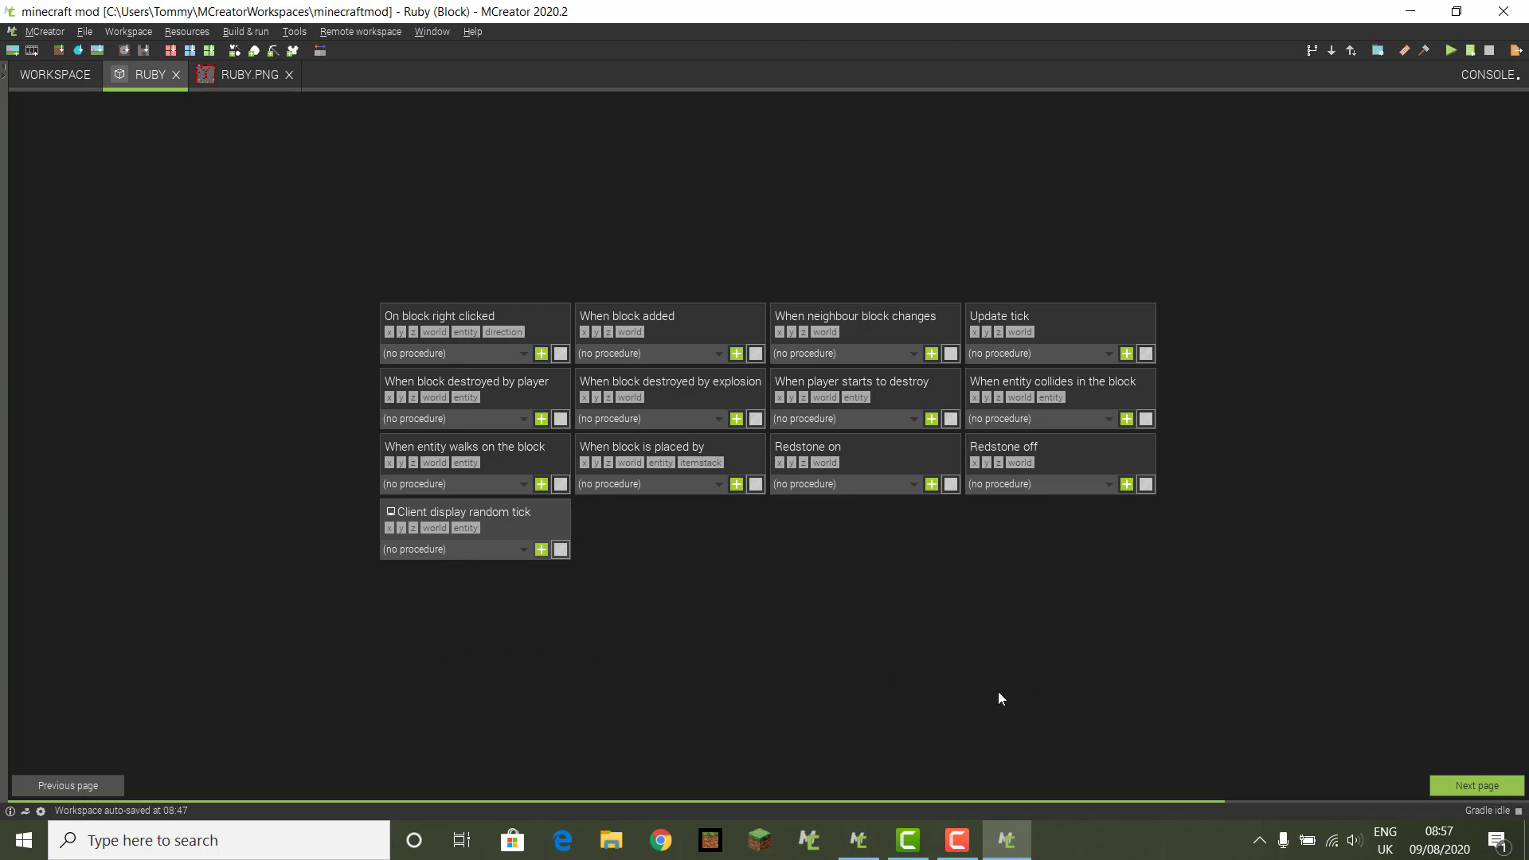
Step: On the ore generation page, add DIAMOND_ORE as a replaceable block and remove Blocks.STONE
click(1478, 785)
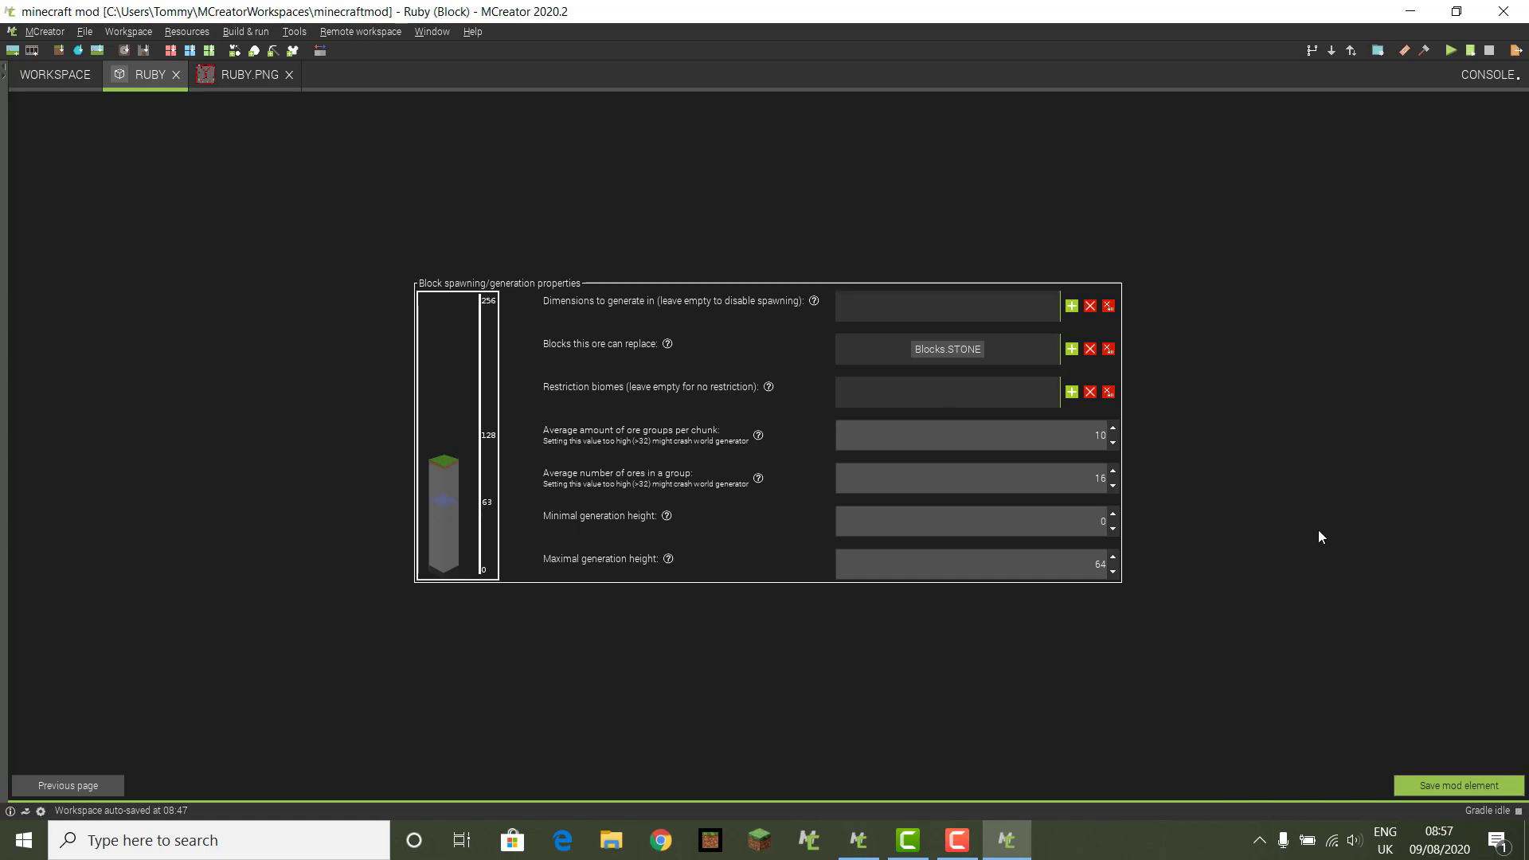
click(1073, 350)
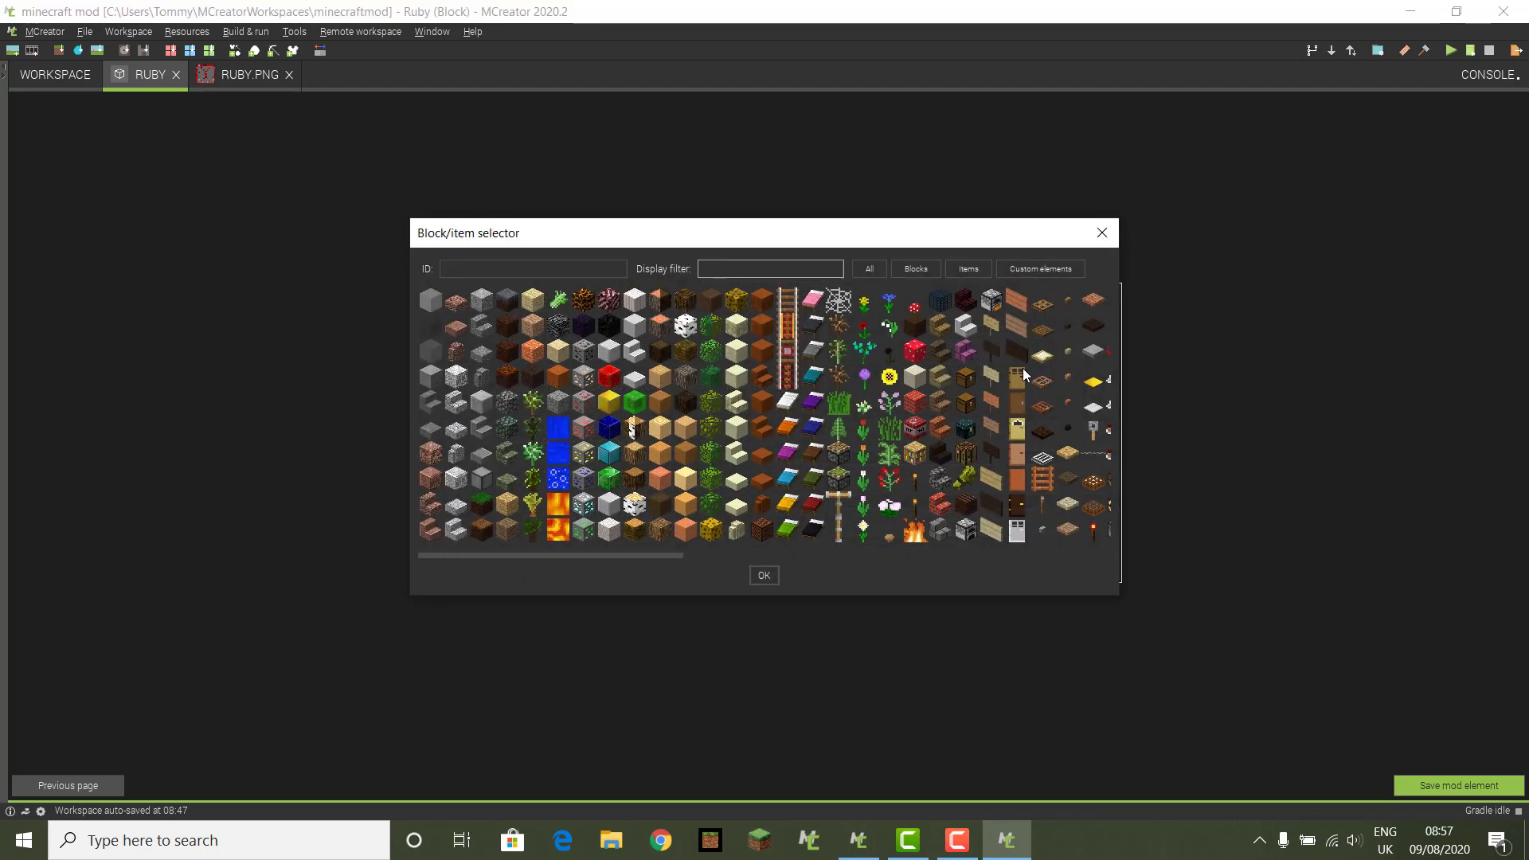
click(780, 269)
text(di)
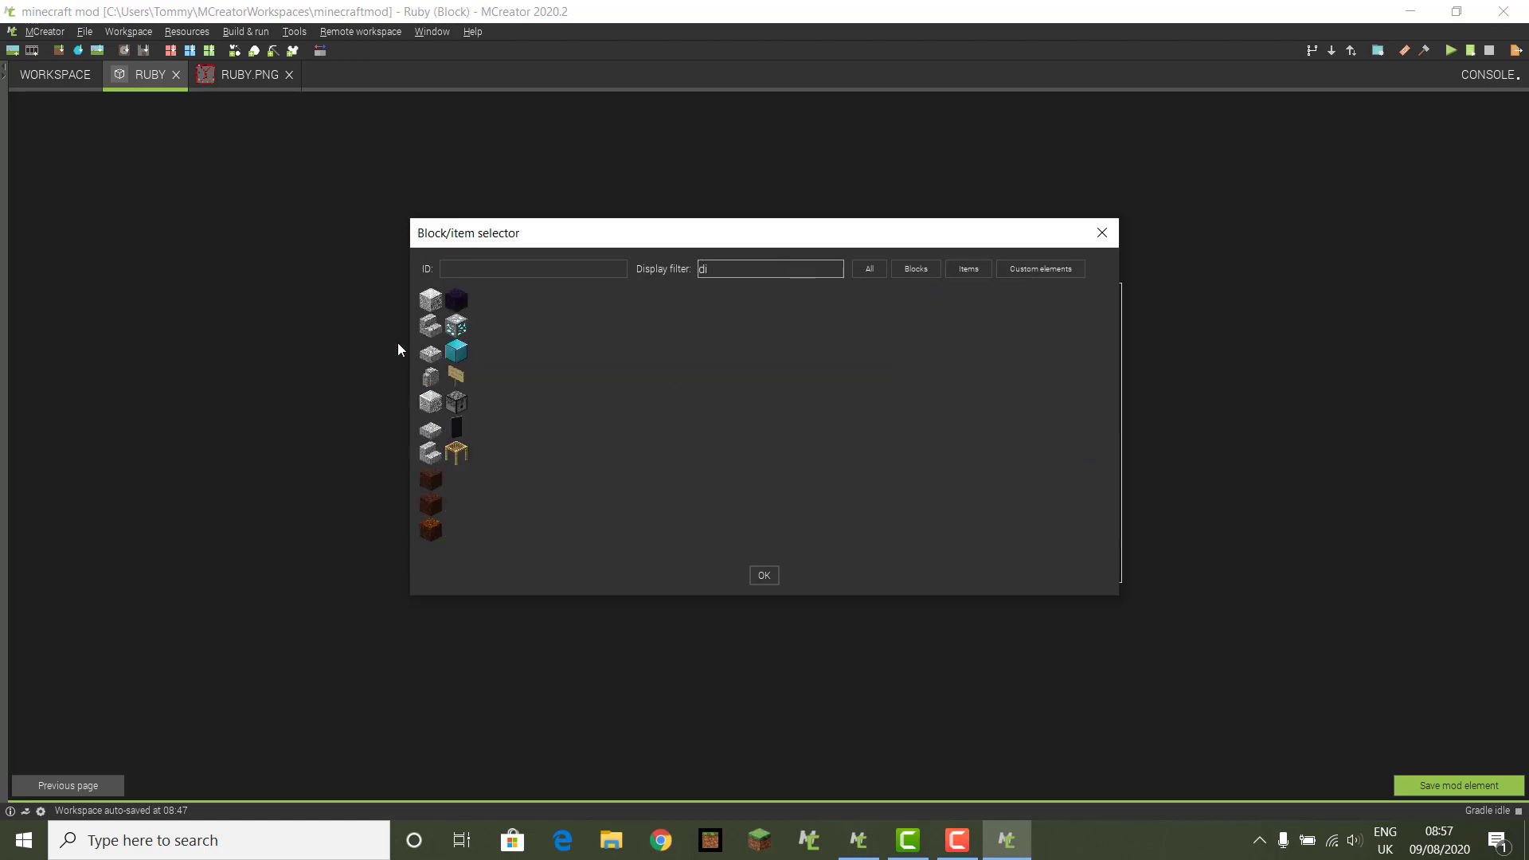
click(457, 326)
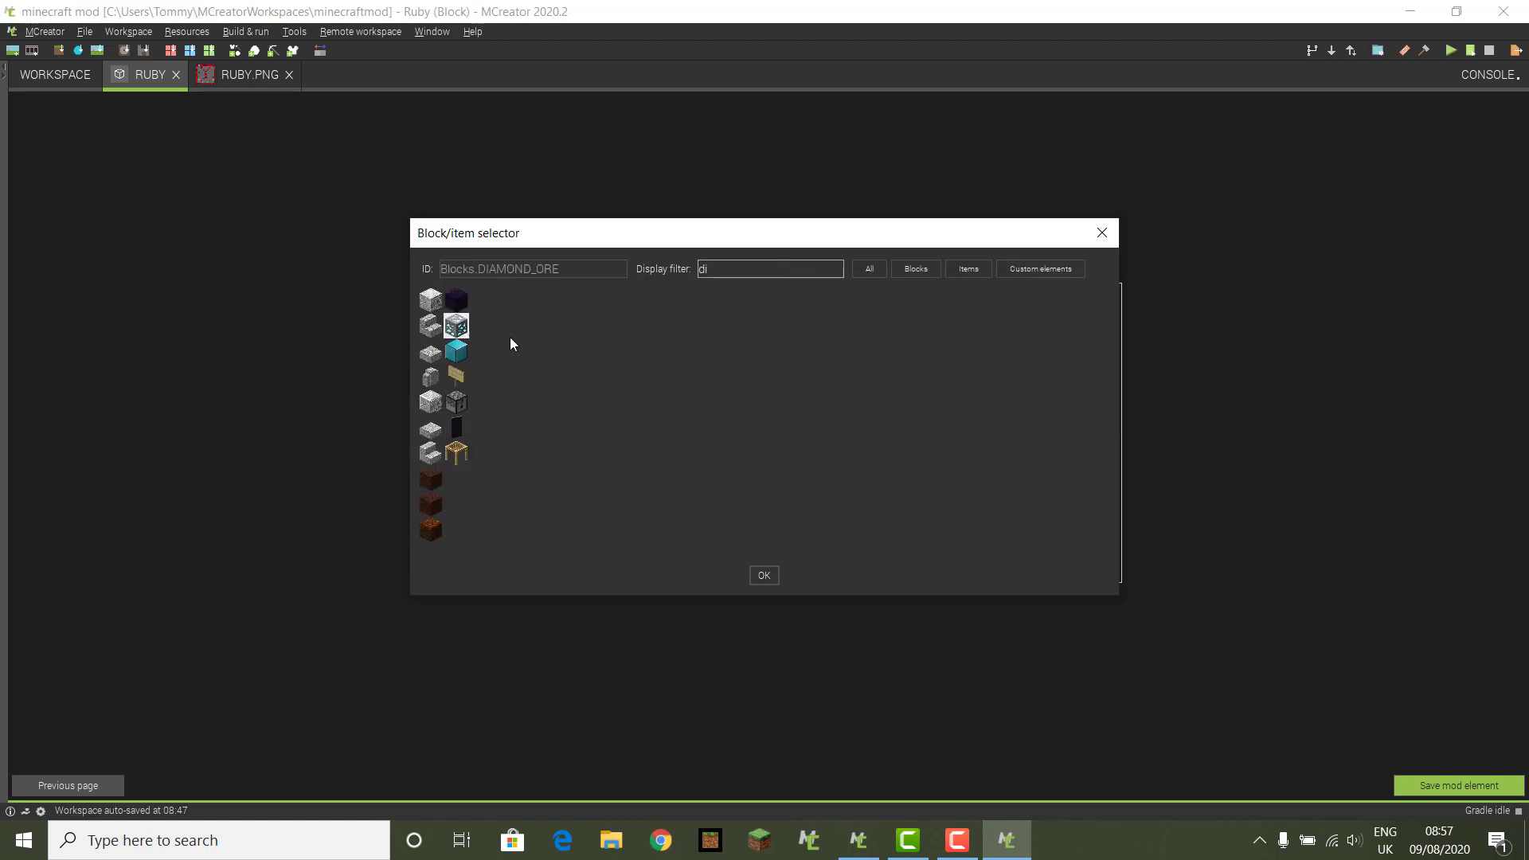
click(765, 576)
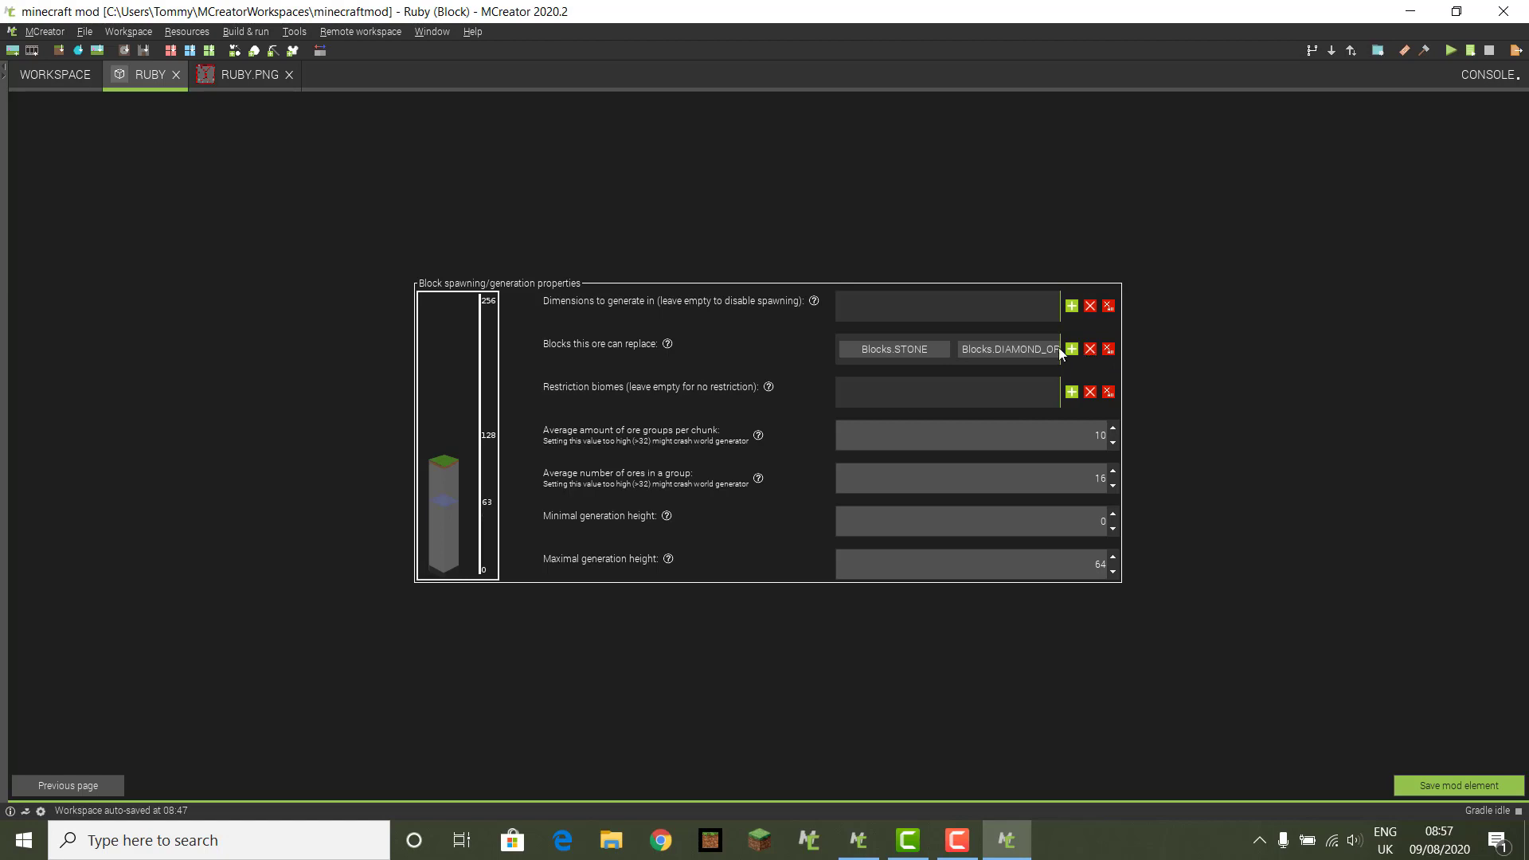
click(910, 352)
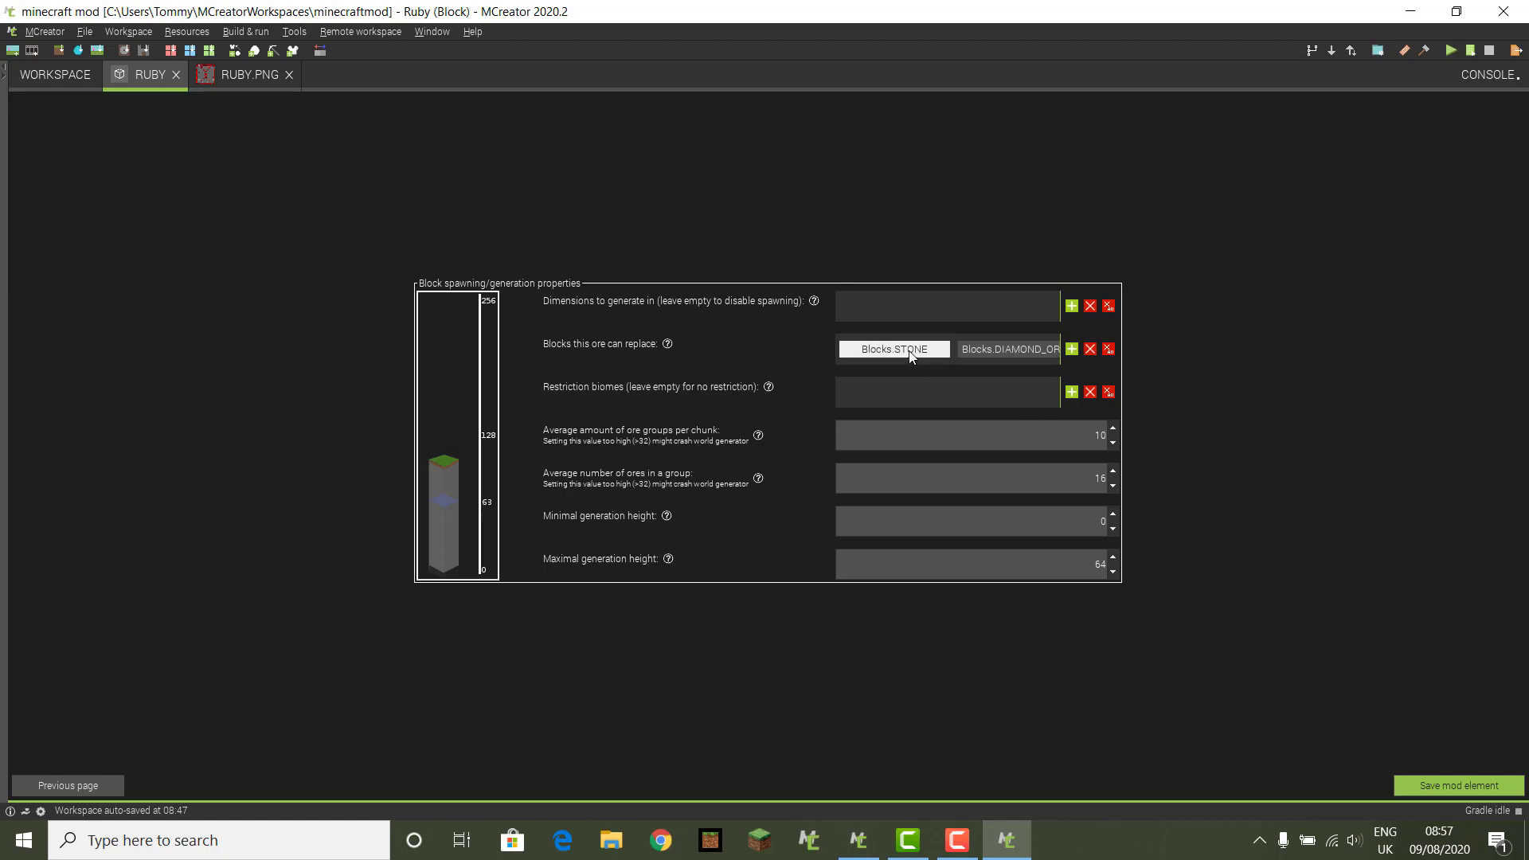
click(1096, 351)
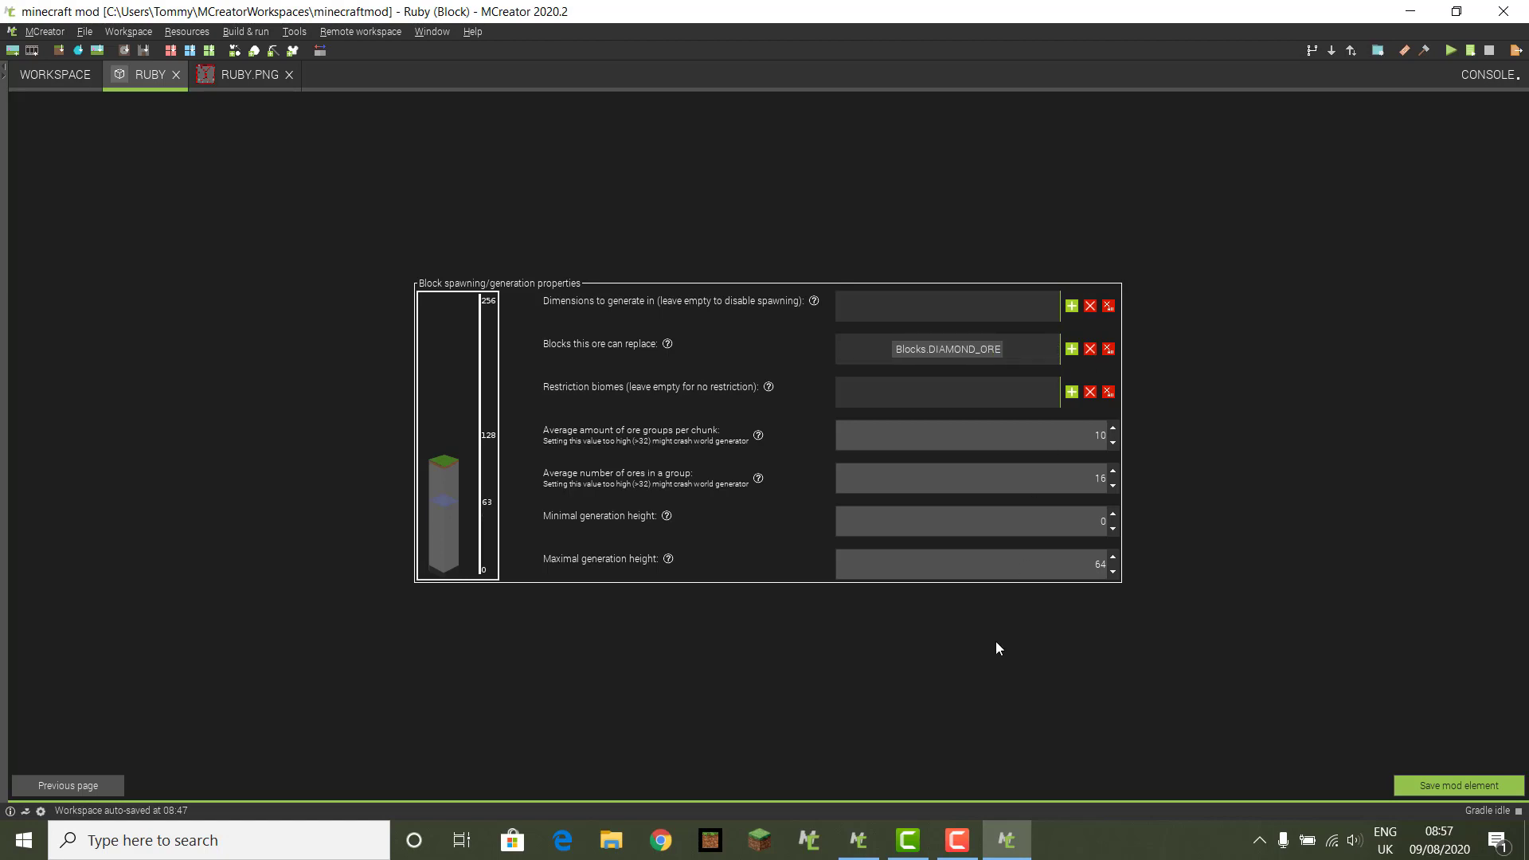
Step: Add GOLD_ORE to the blocks the Ruby ore can replace, filtering the list by 'gol'
click(1069, 350)
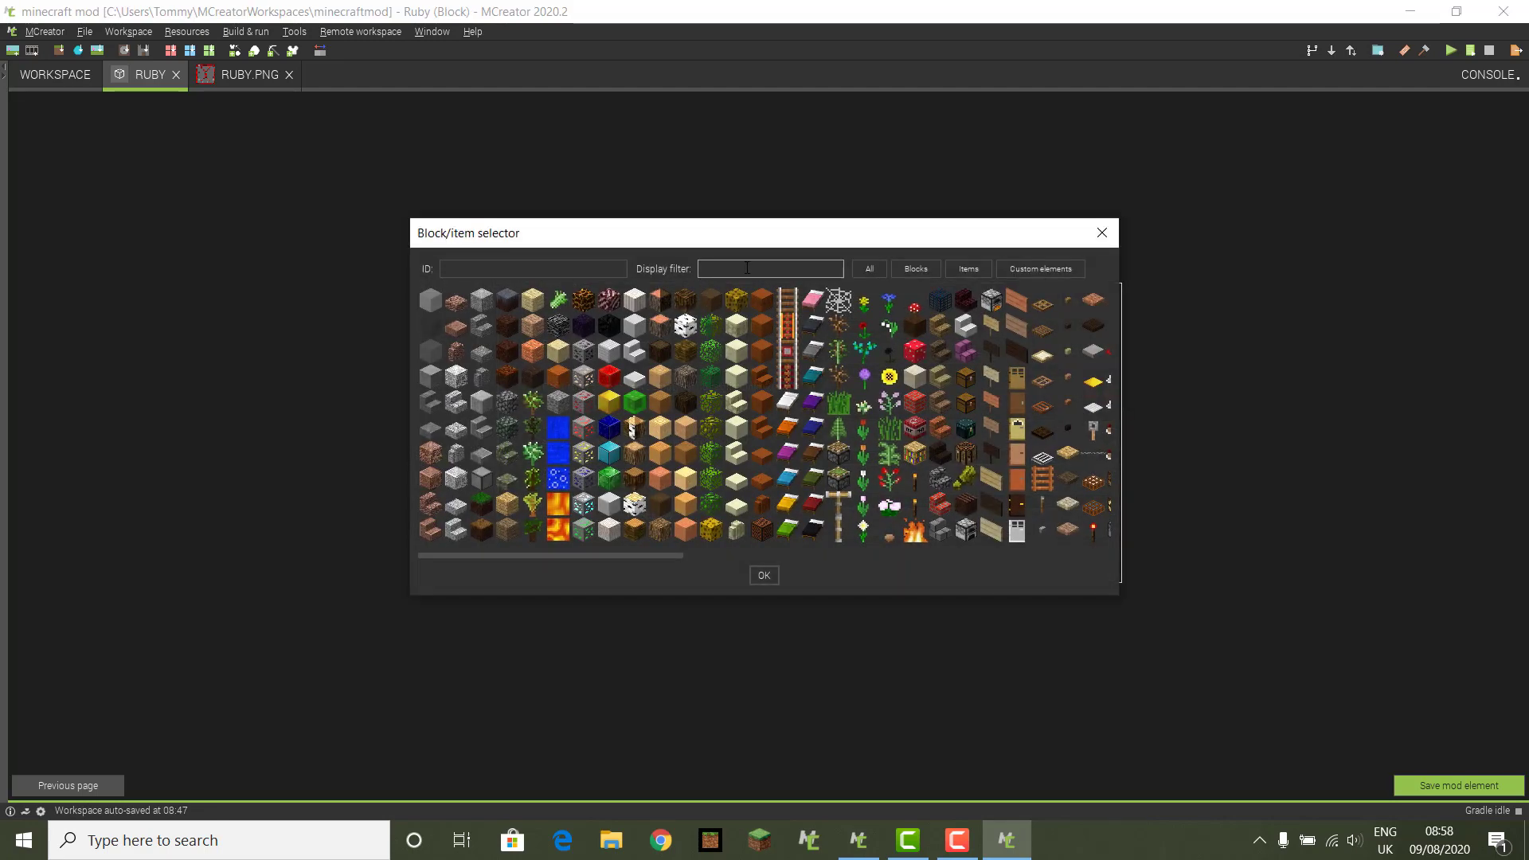
click(747, 268)
text(gol)
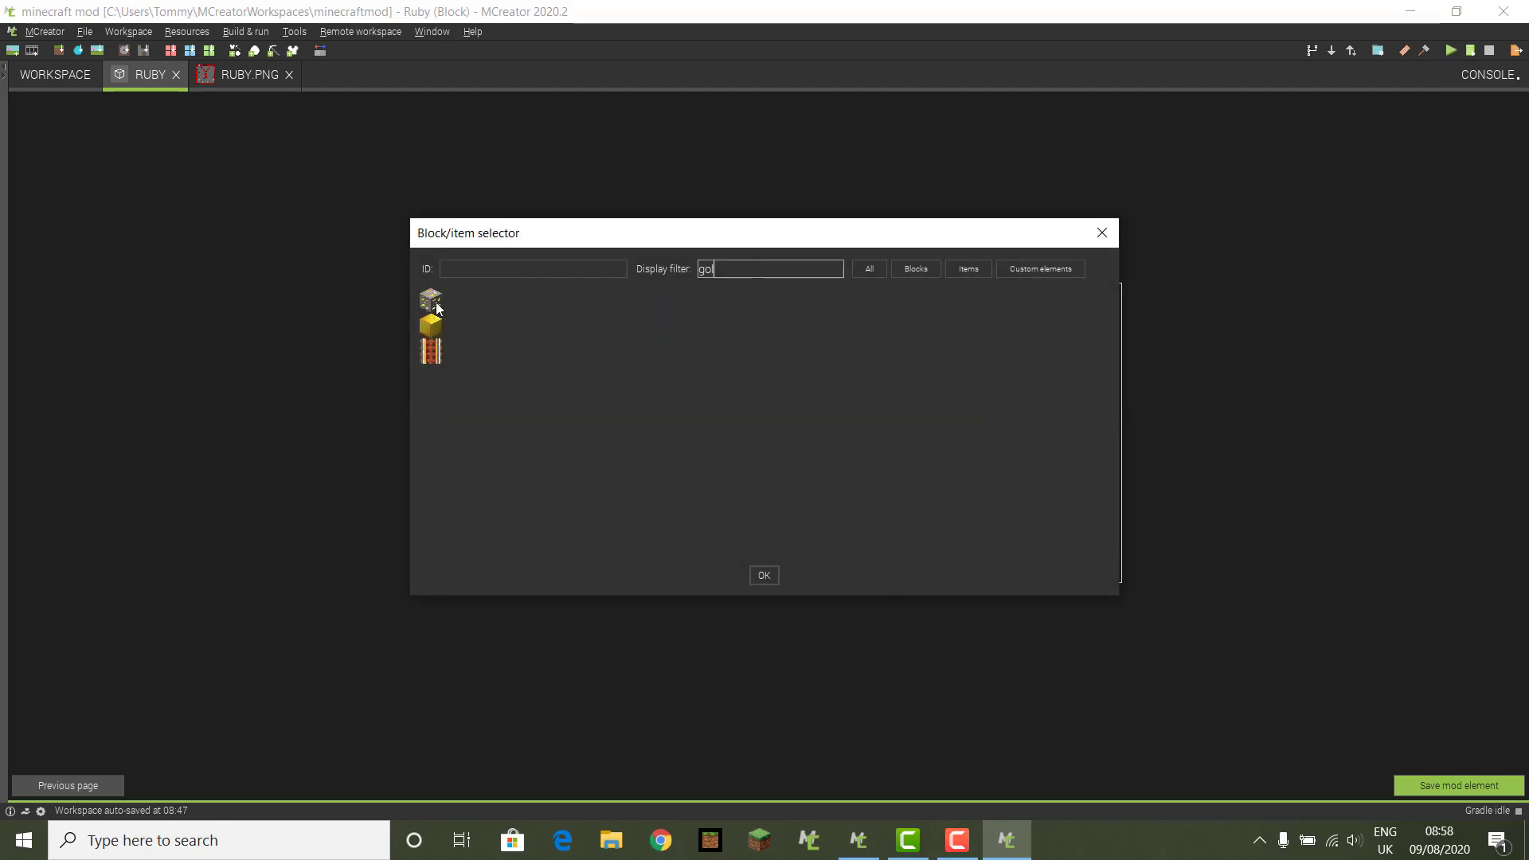
click(431, 301)
click(764, 575)
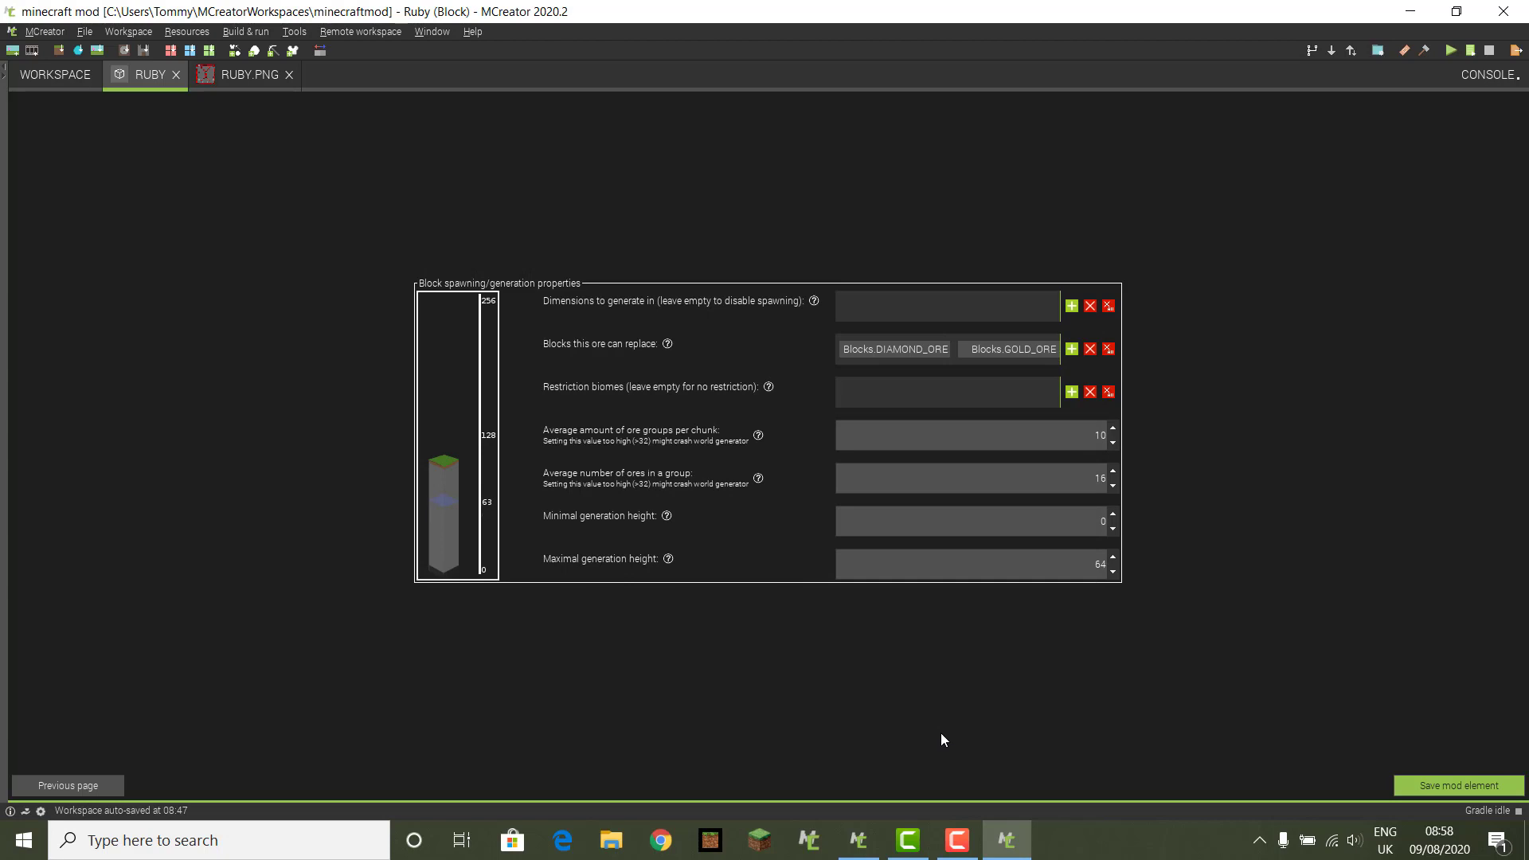
Step: Lower the maximal generation height to 28 and save the Ruby block
click(1113, 570)
click(1114, 570)
click(1454, 792)
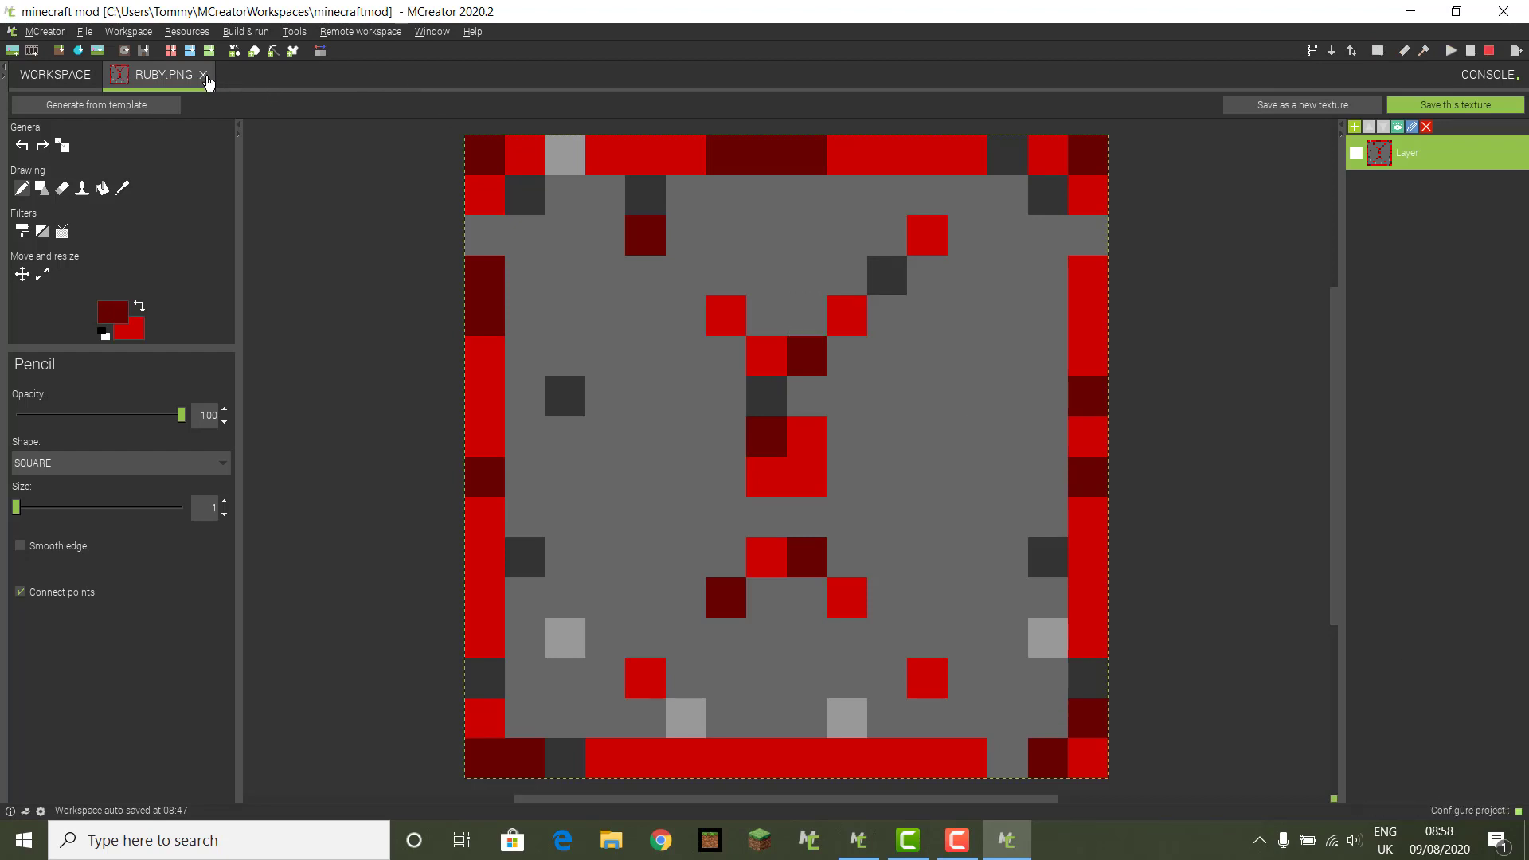
Step: Close the RUBY.PNG texture tab and launch the Minecraft test client with the mod
click(203, 75)
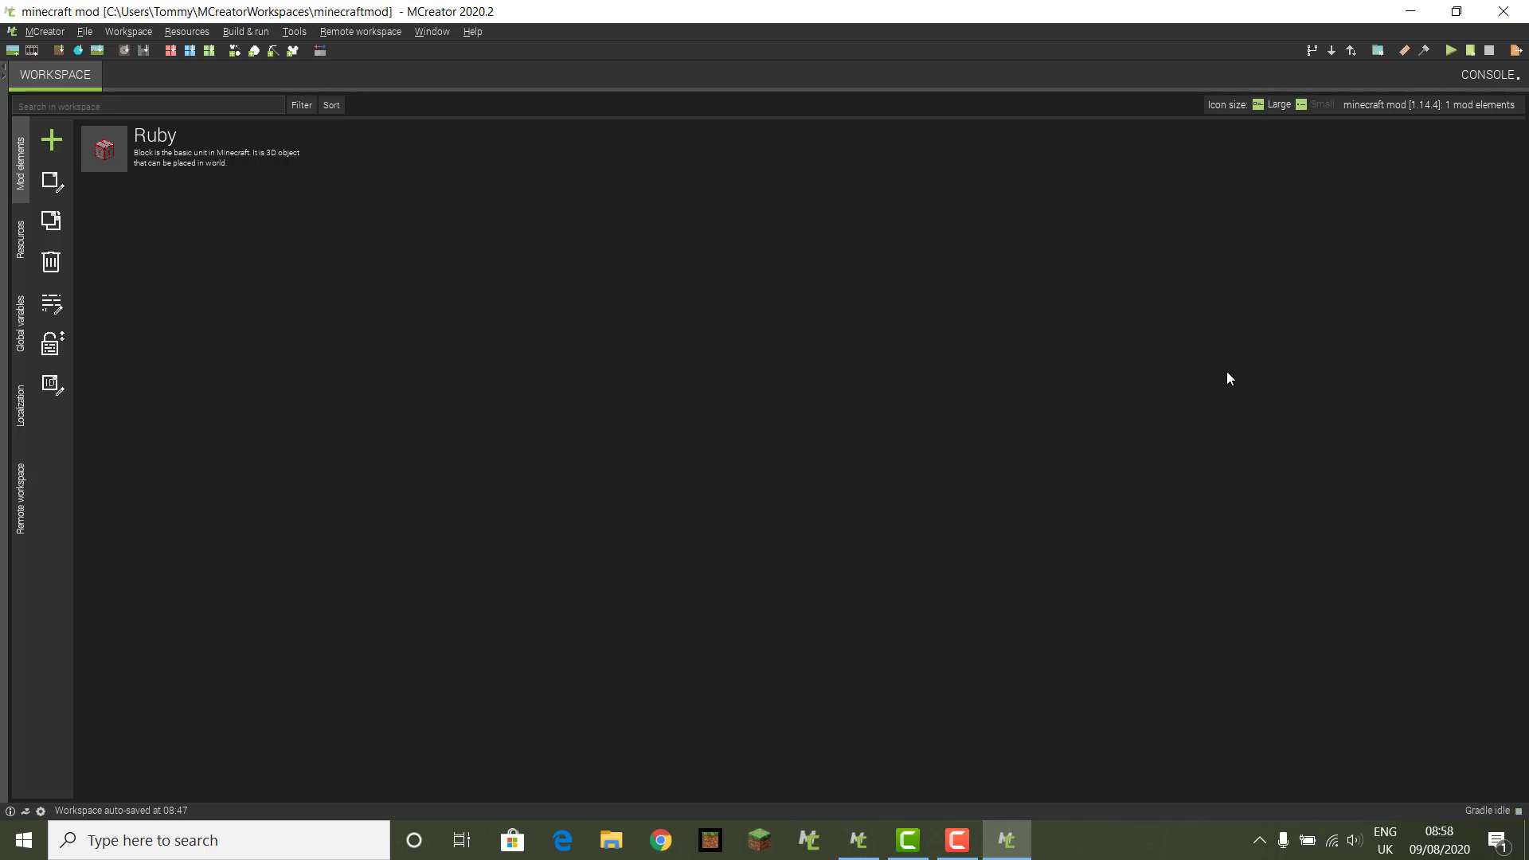
click(1446, 50)
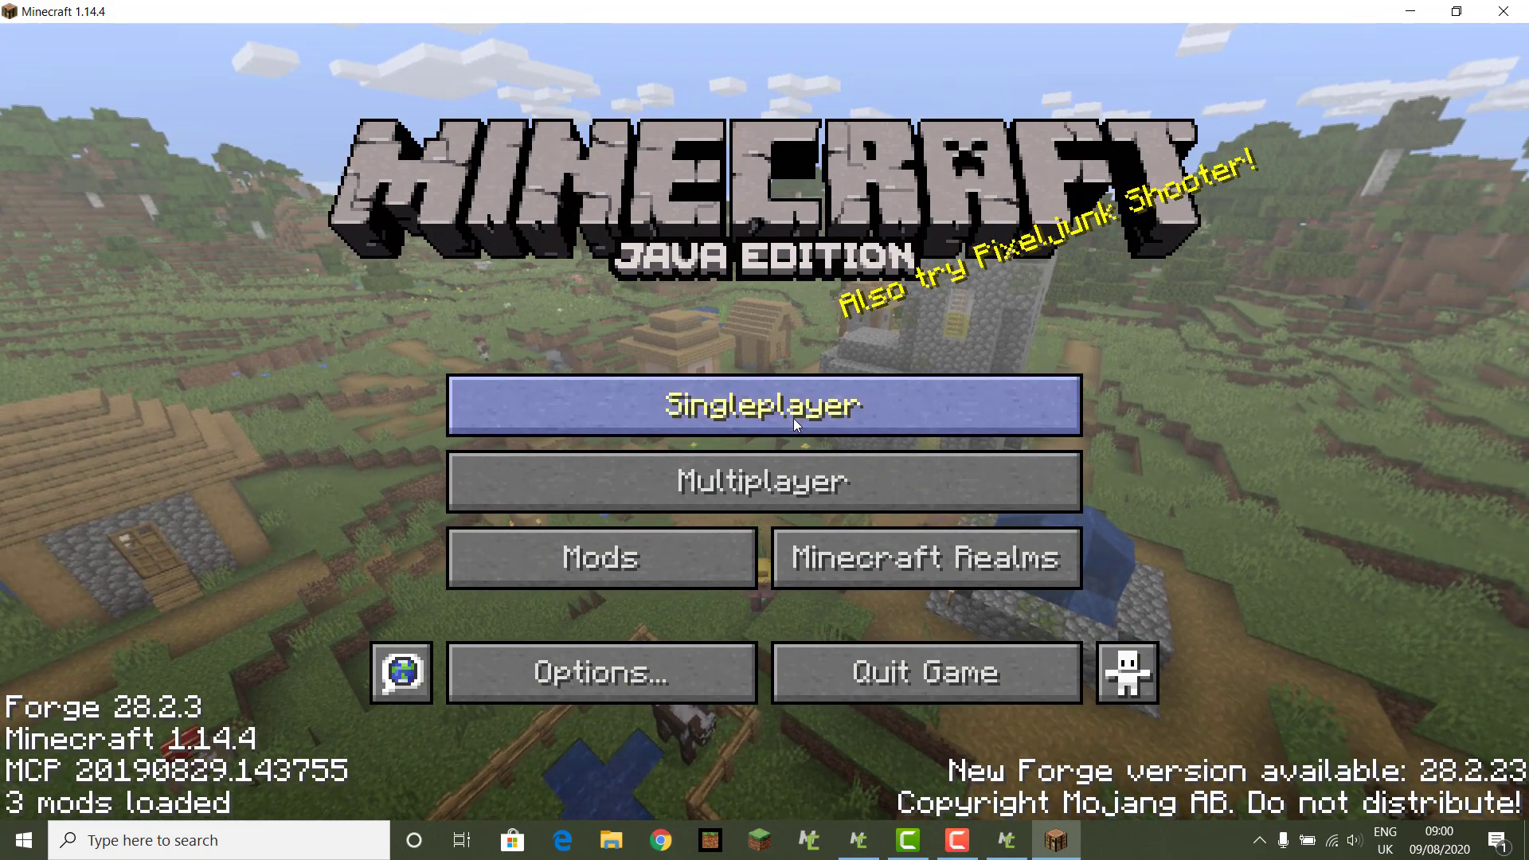
Step: Start a new singleplayer world named 'testing the ruby block' in Creative mode
click(796, 416)
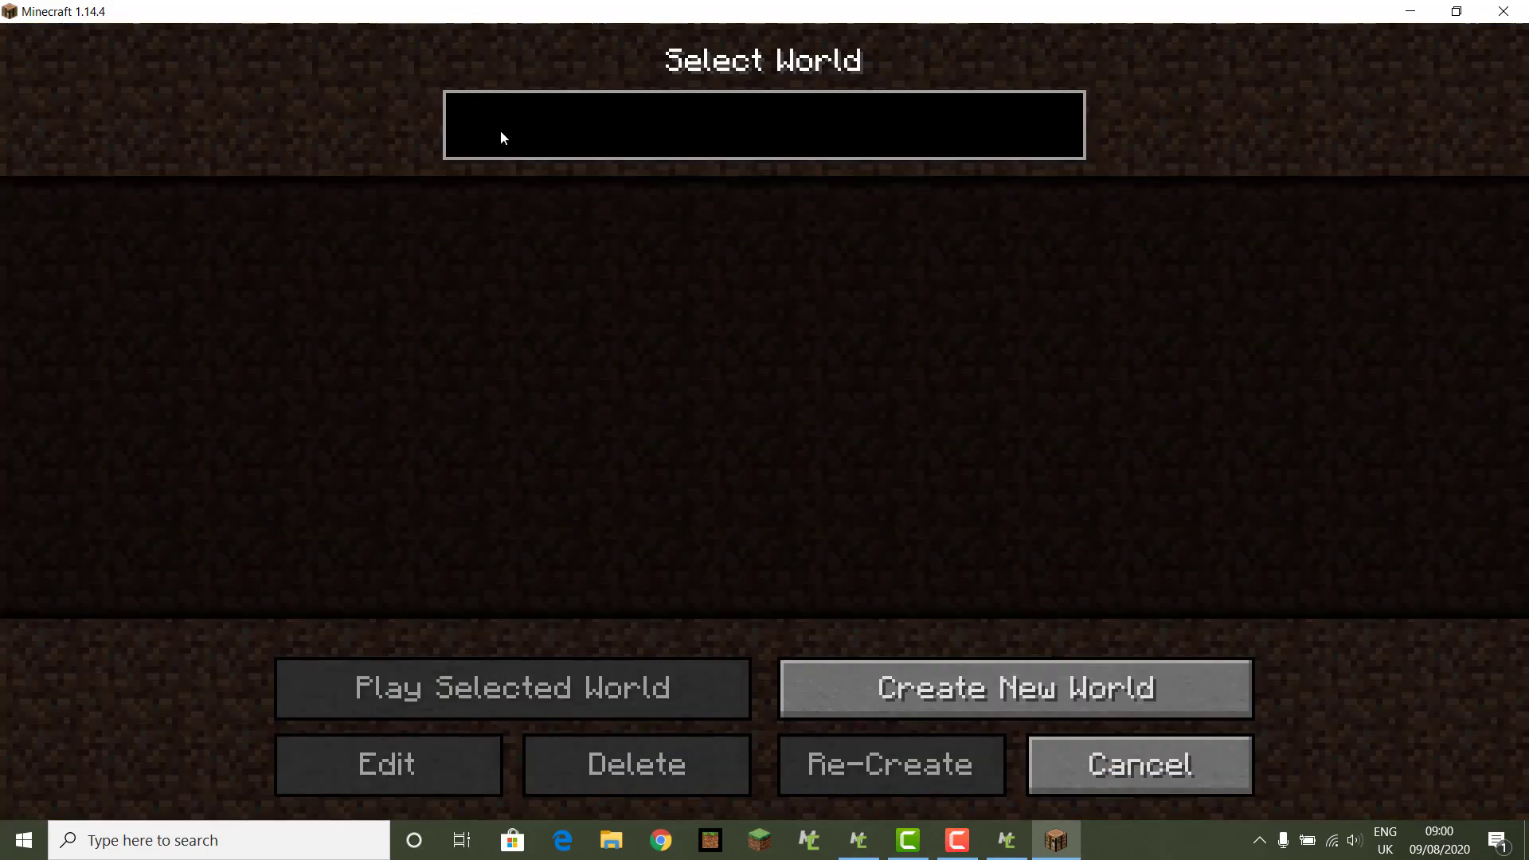
click(852, 679)
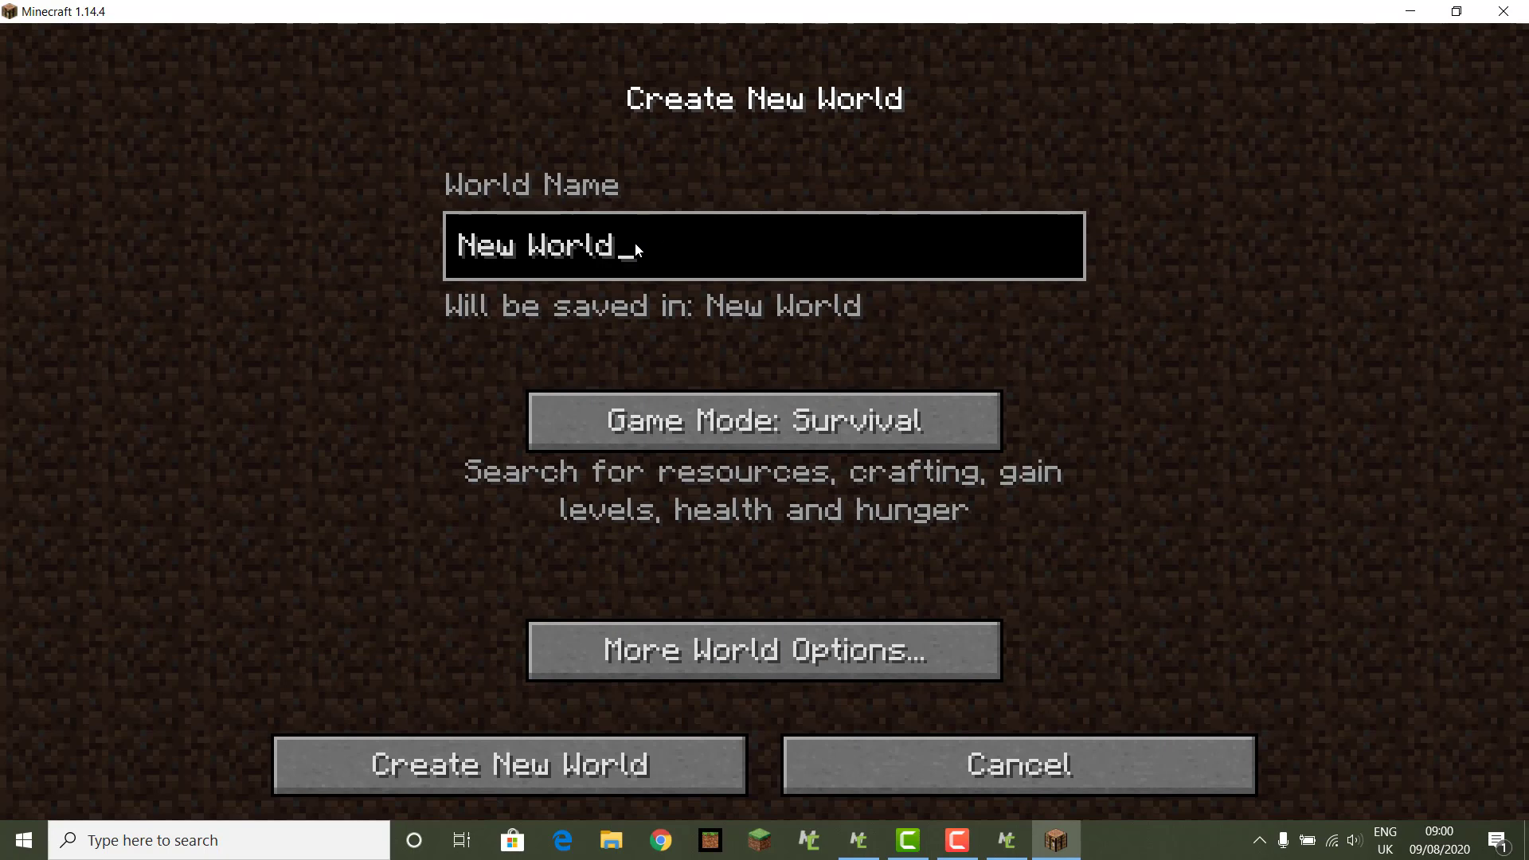
key(BackSpace)
key(BackSpace)
key(BackSpace)
key(BackSpace)
key(BackSpace)
key(BackSpace)
key(BackSpace)
key(BackSpace)
key(BackSpace)
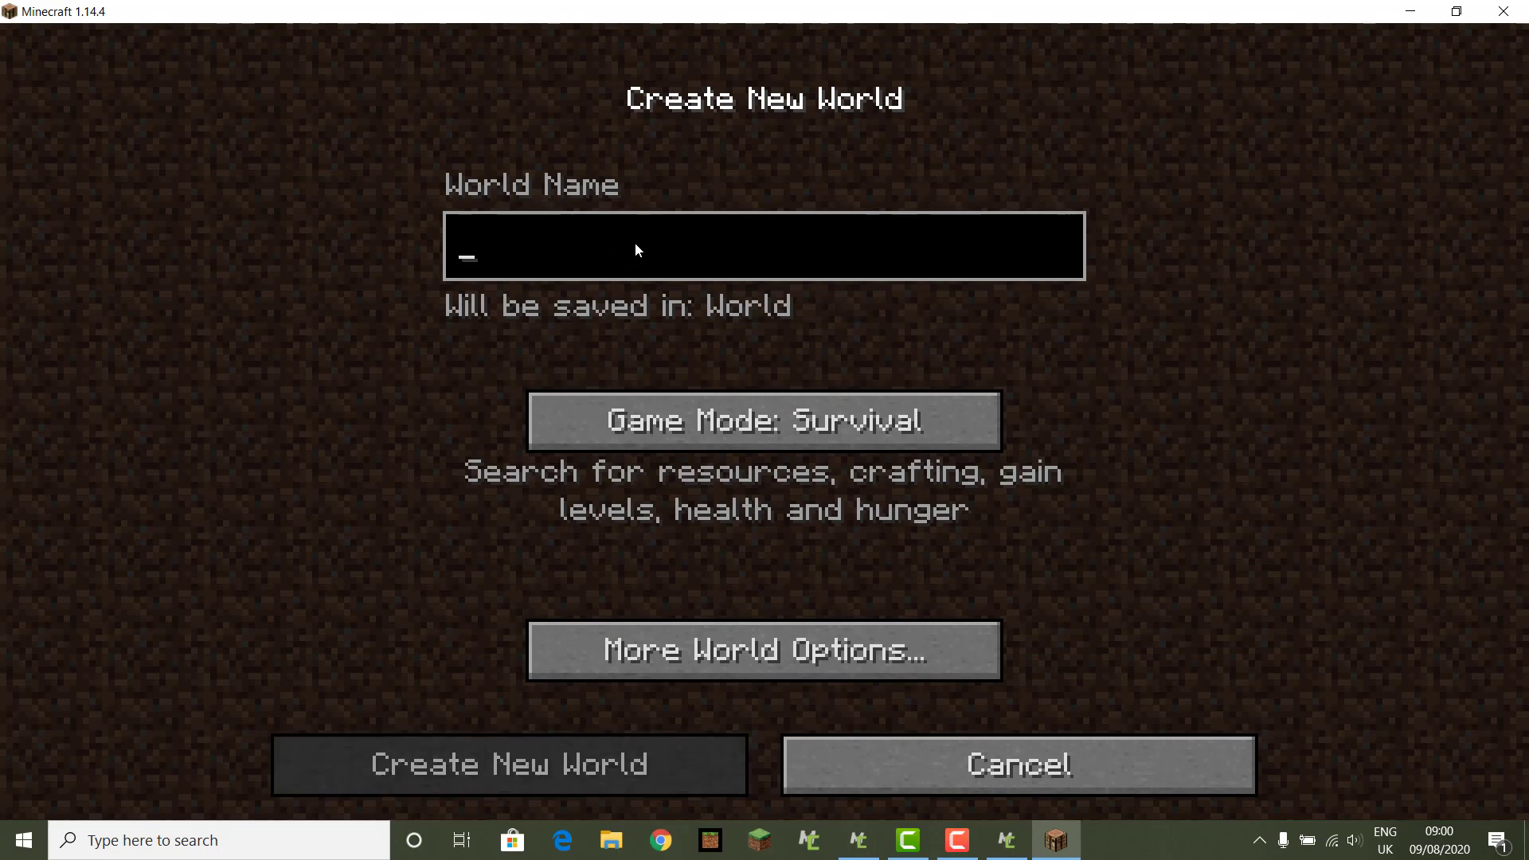
text(t)
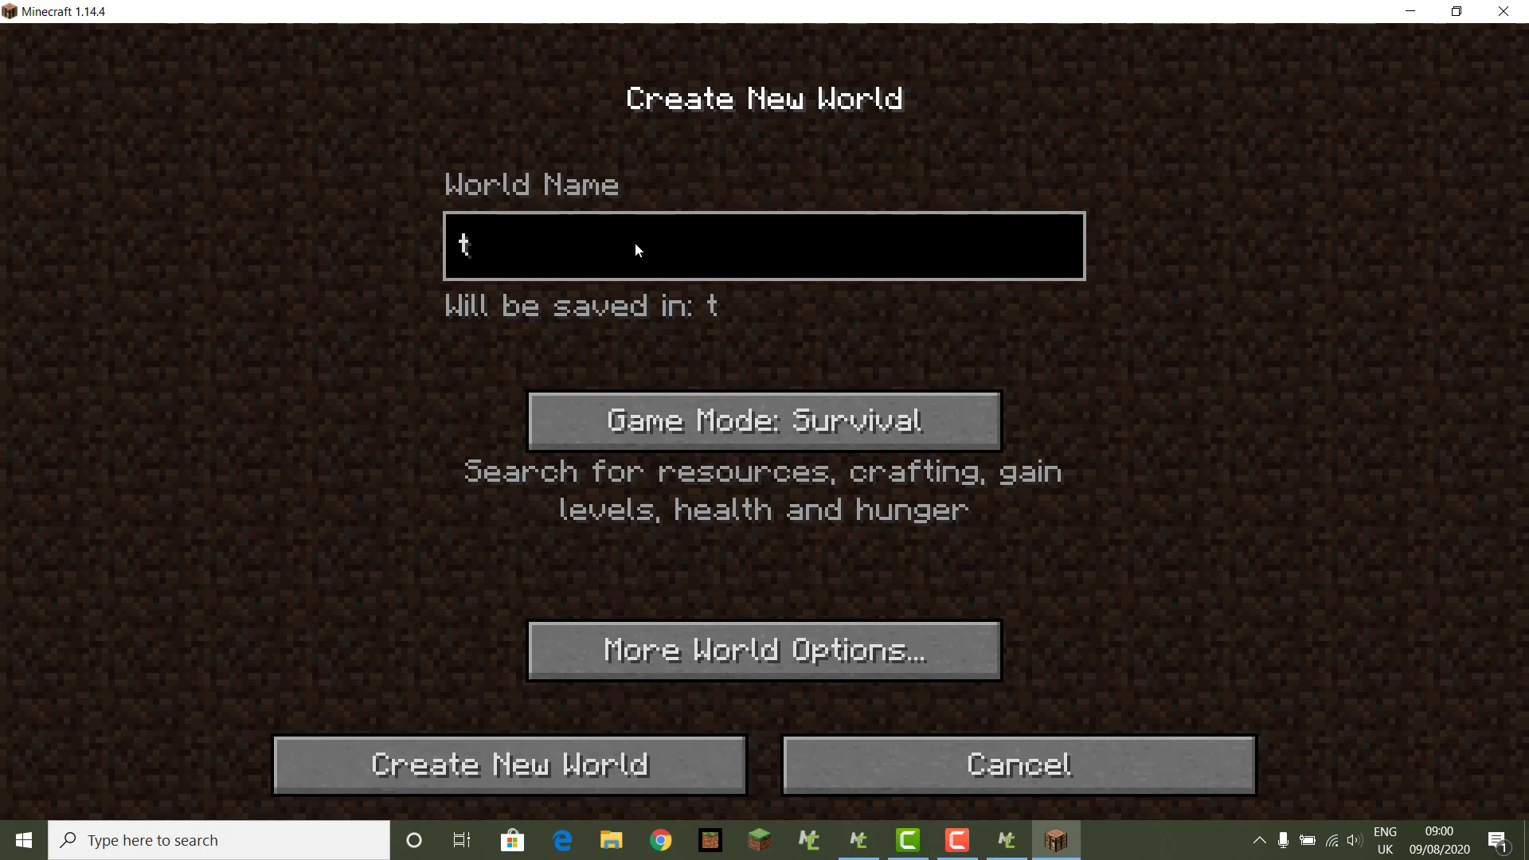
text(estin)
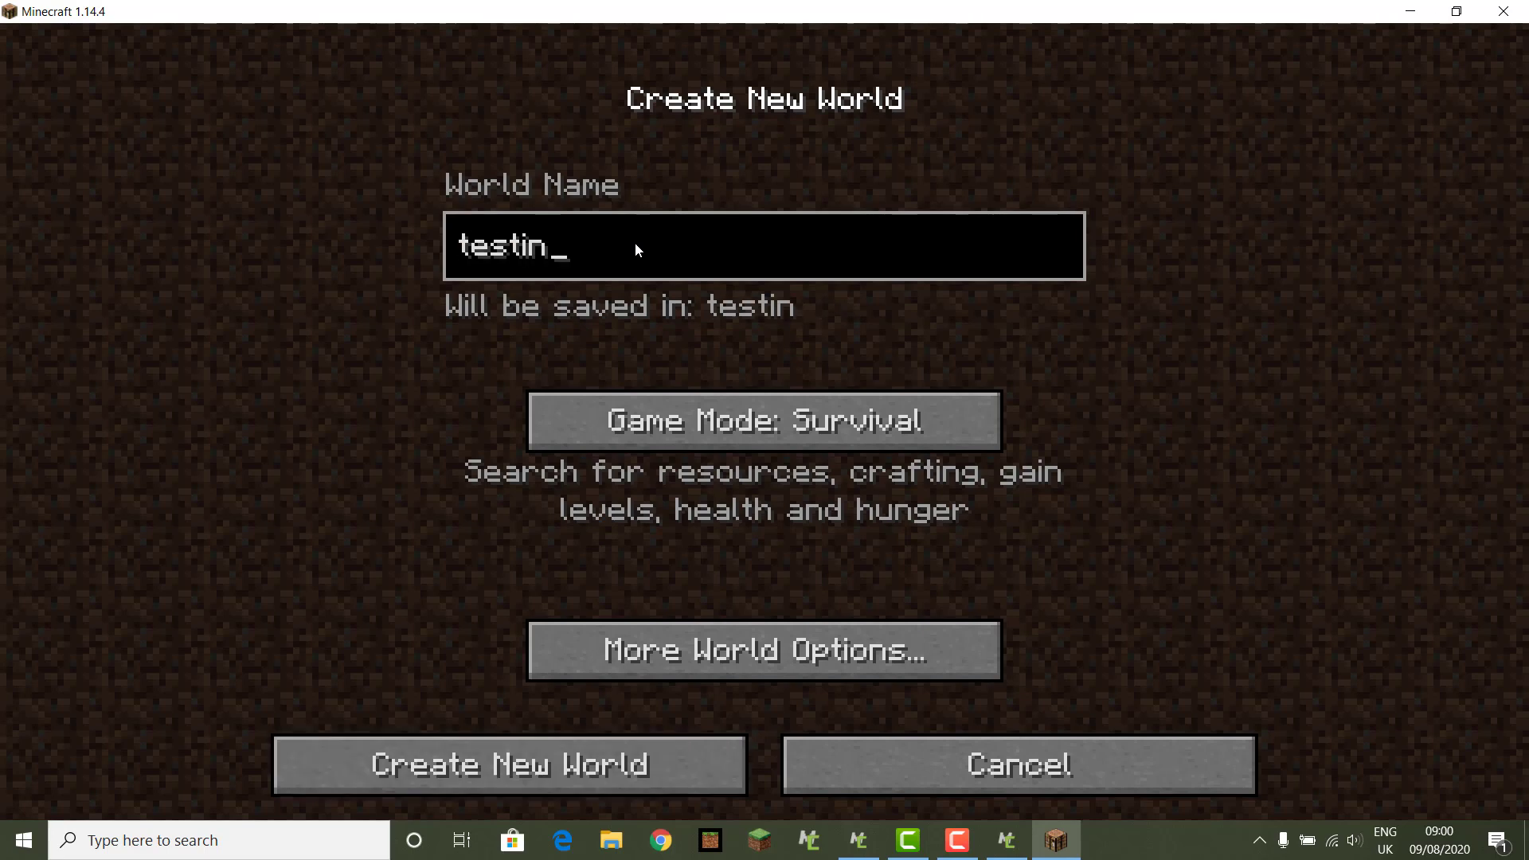
text(g the rub)
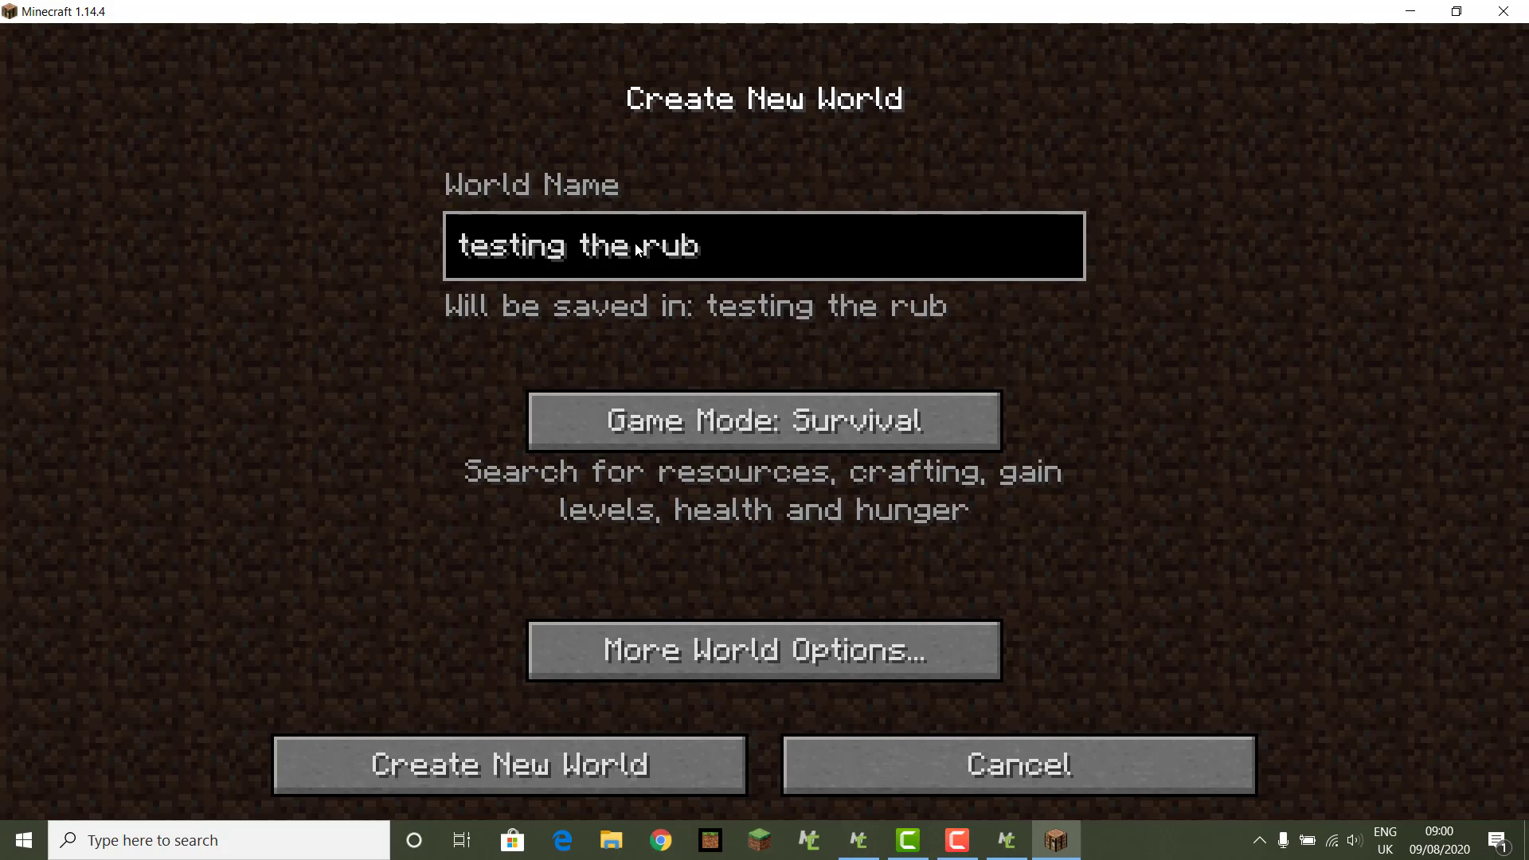
text(y block)
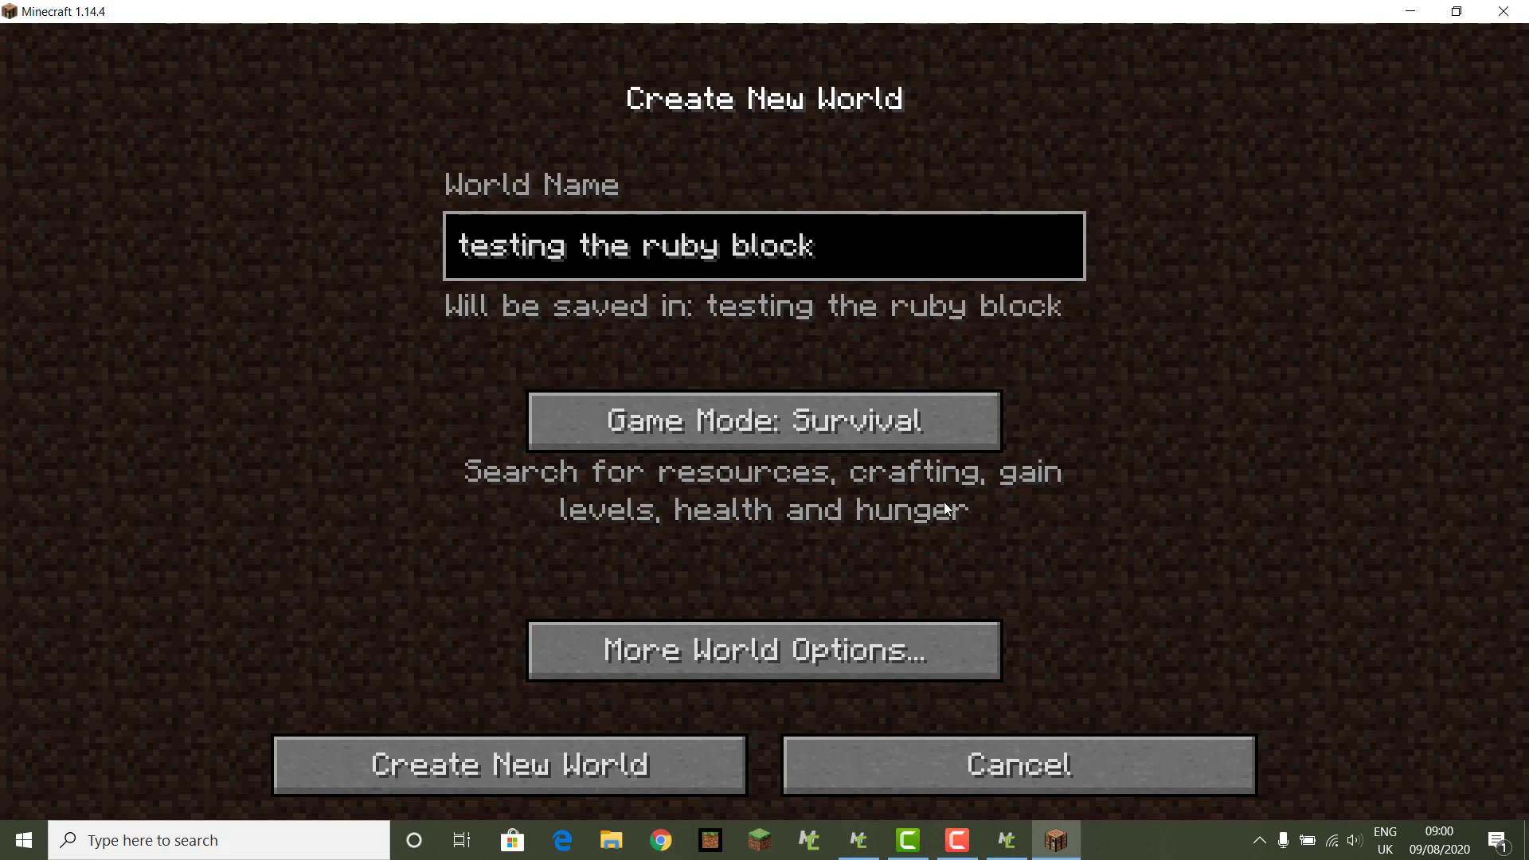
click(849, 444)
click(848, 442)
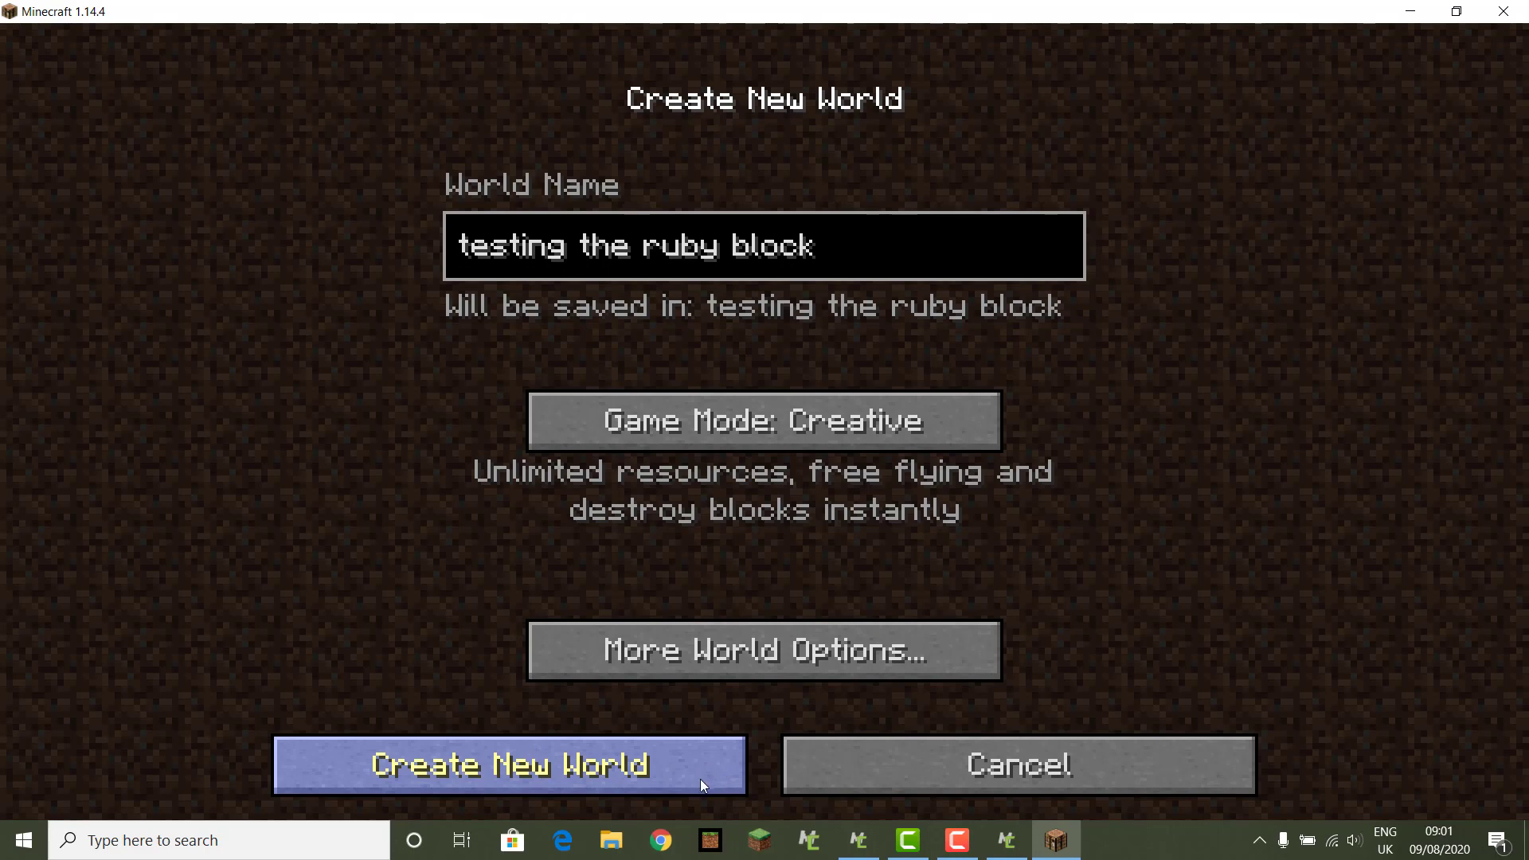
Step: Create the 'testing the ruby block' world and load into it
click(678, 779)
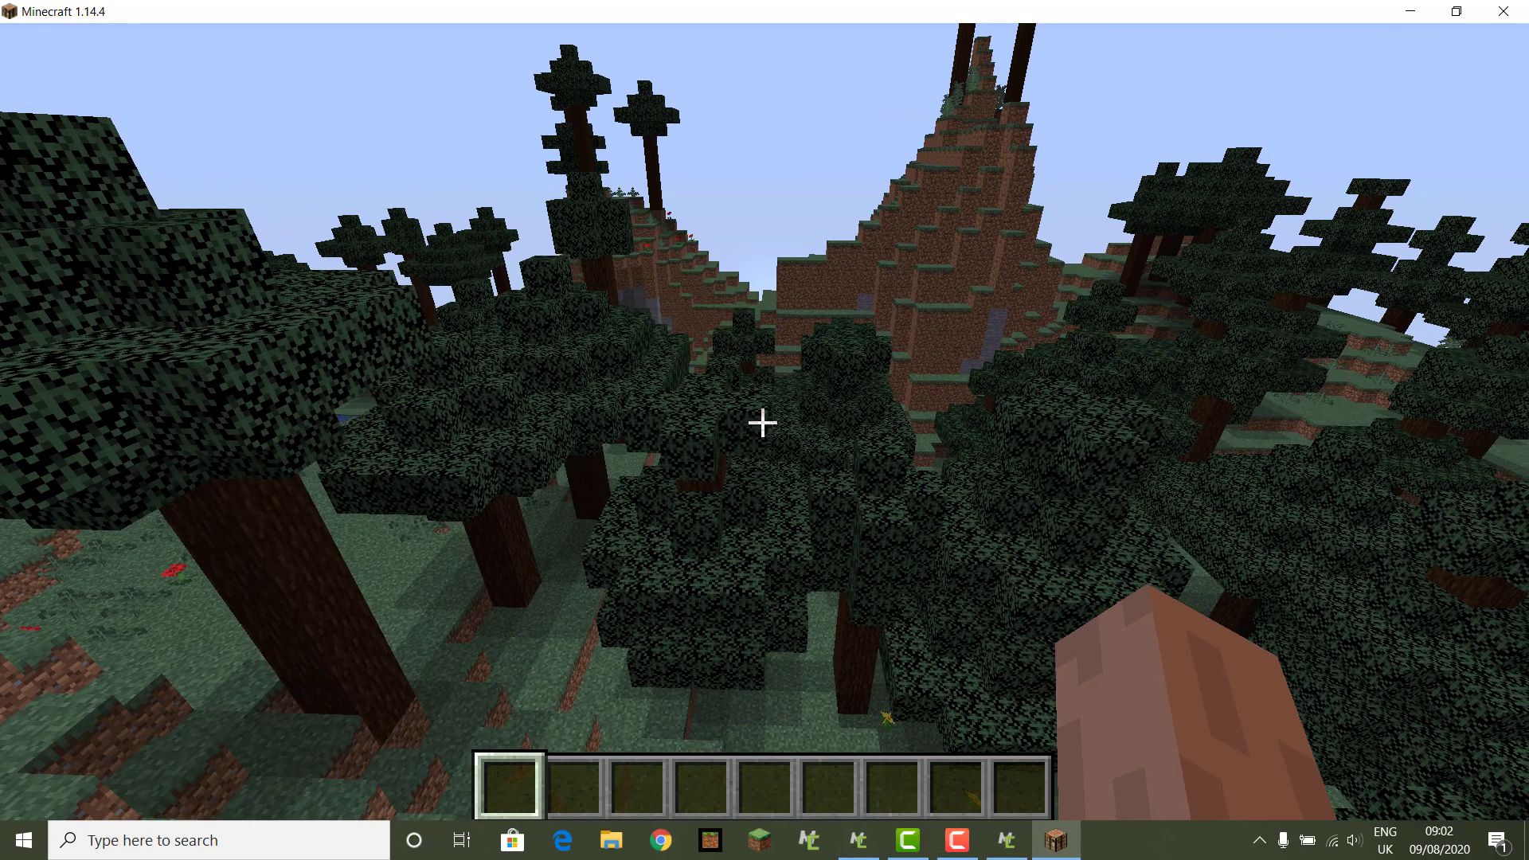
Step: Search the creative inventory for 'ru' and put the Ruby block in the first hotbar slot
key(e)
click(1038, 185)
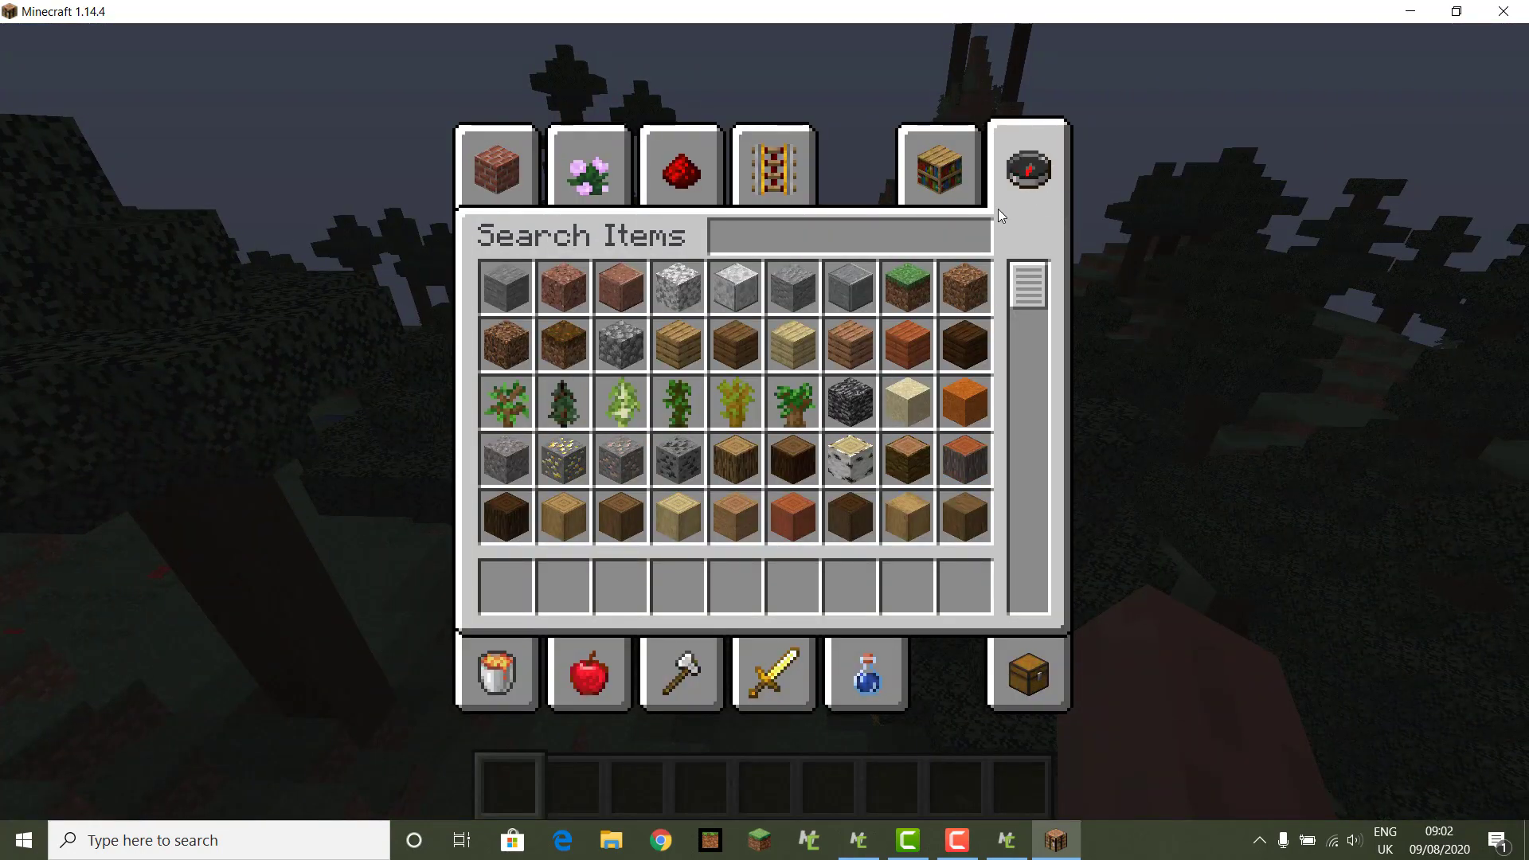
text(ru)
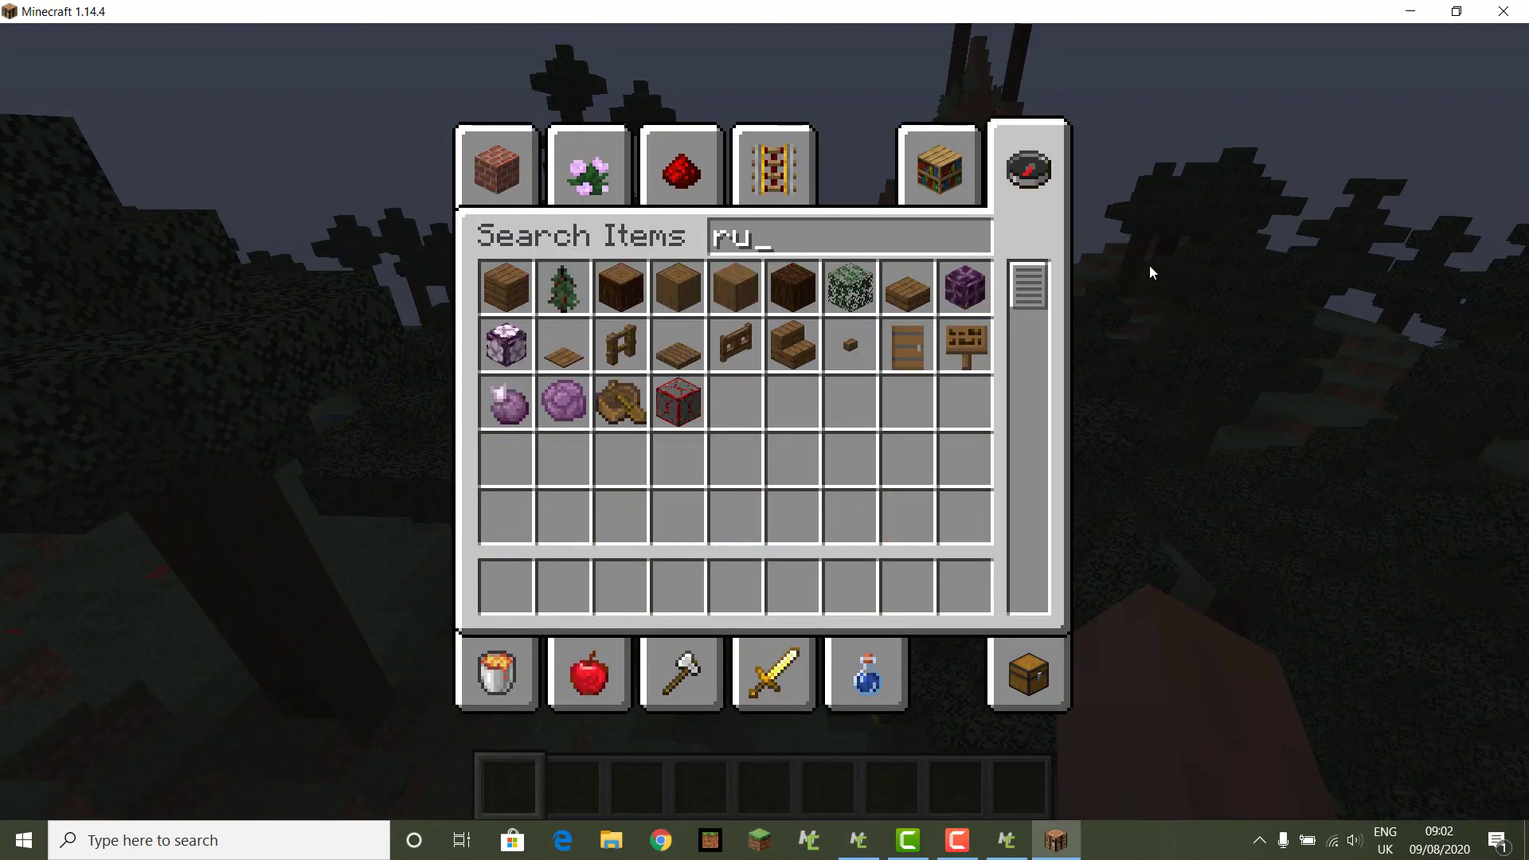
click(686, 390)
click(507, 585)
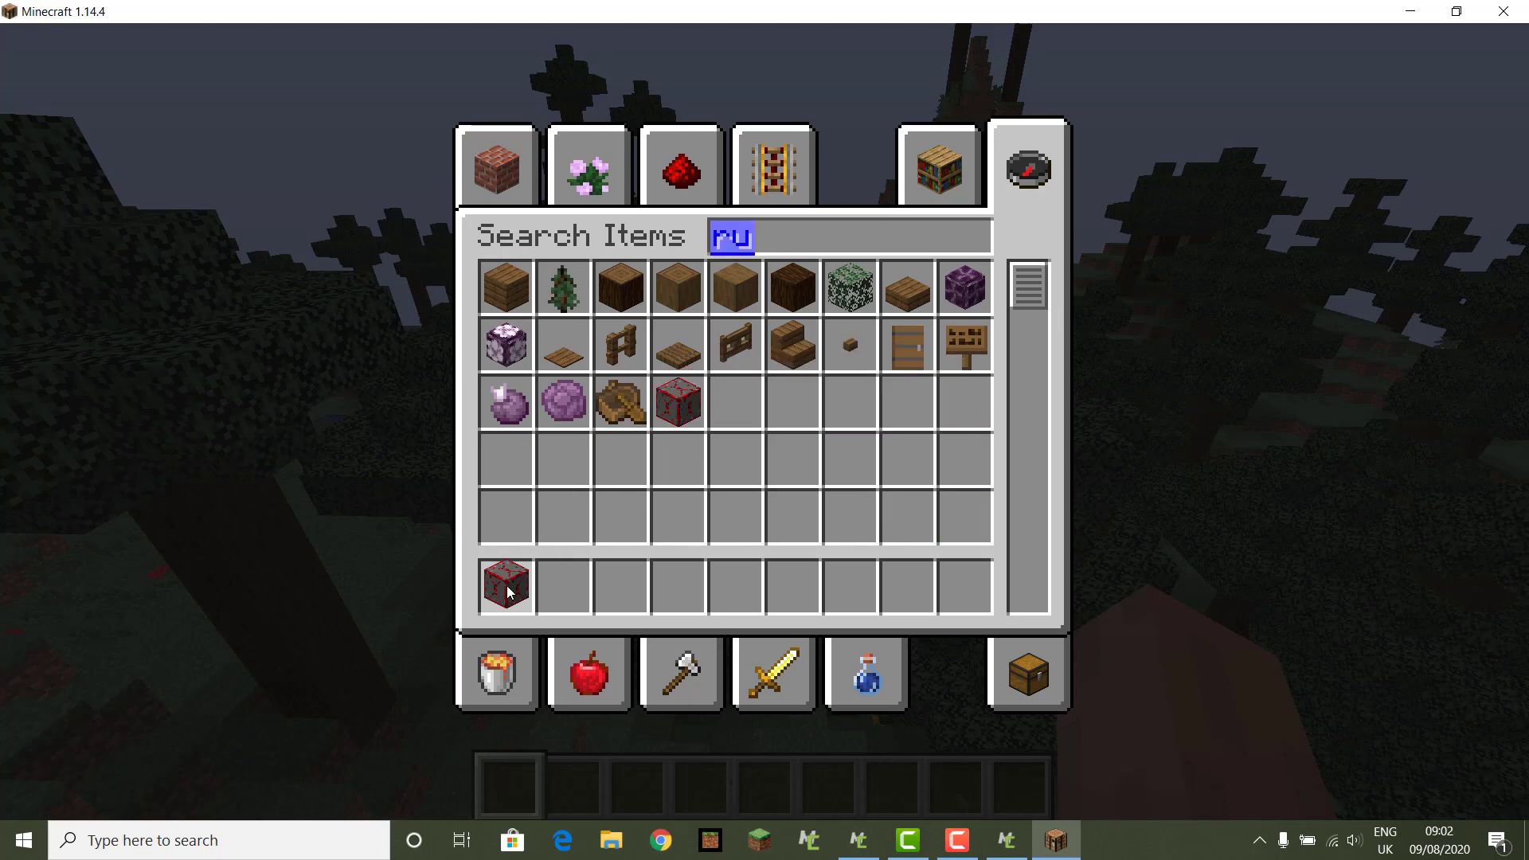
click(495, 155)
scroll(741, 319, down, 5)
scroll(741, 318, down, 10)
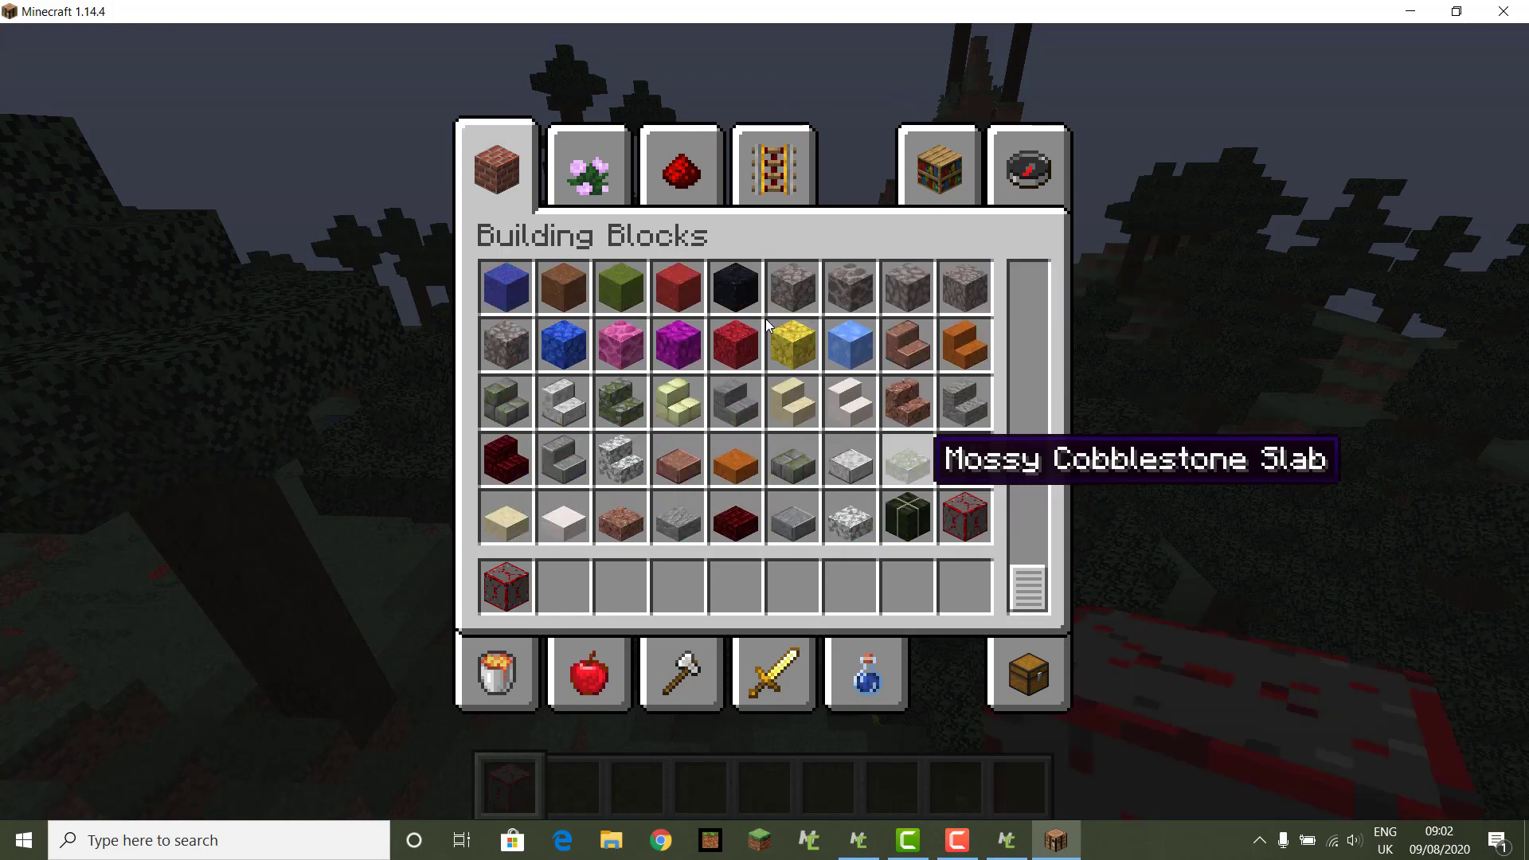
key(e)
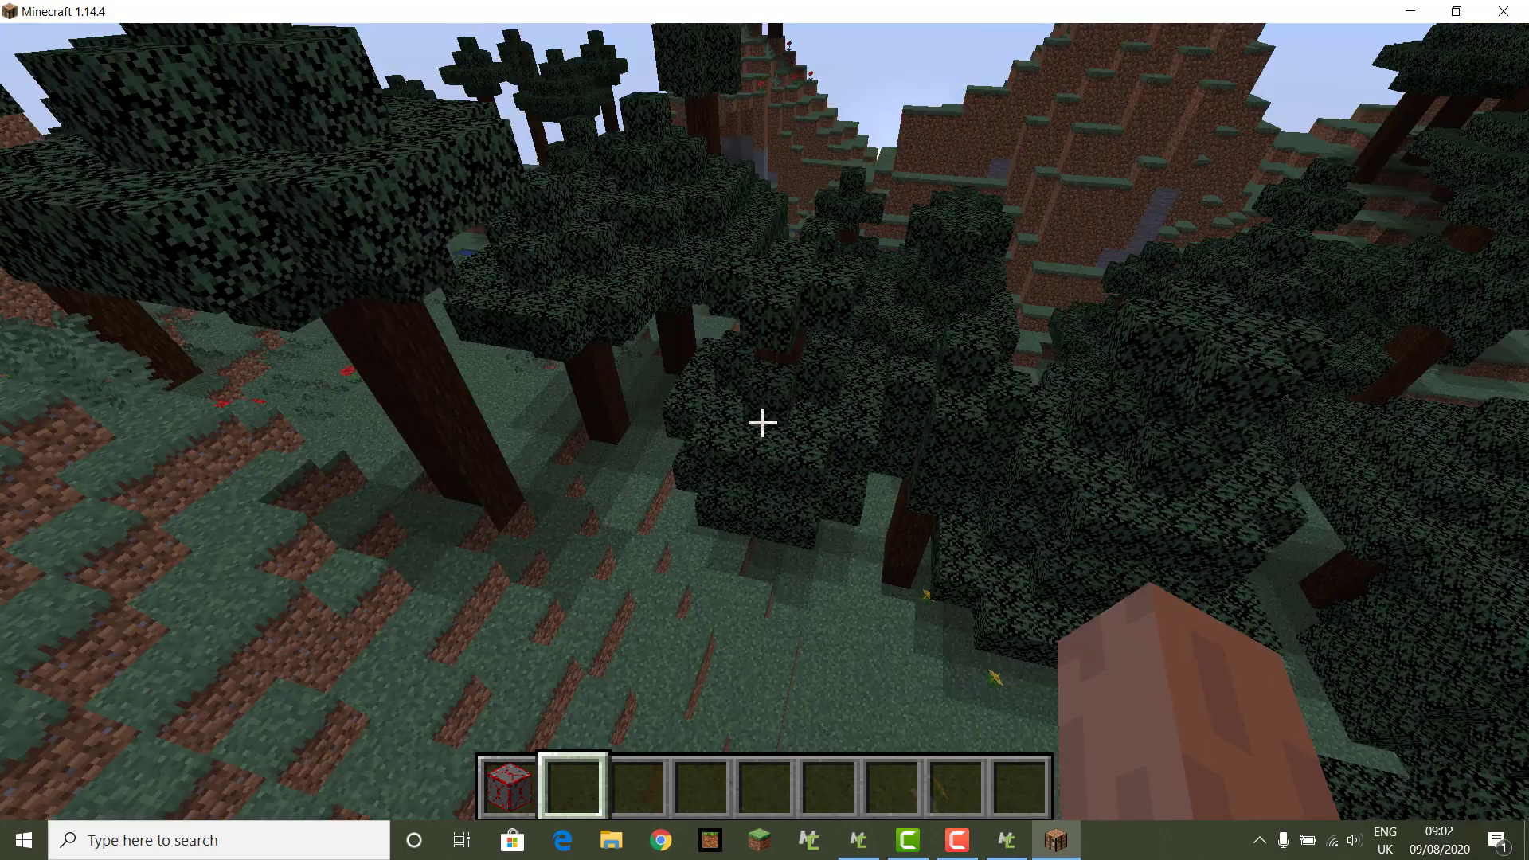
Step: Place a Ruby block on the grass and break it again
key(9)
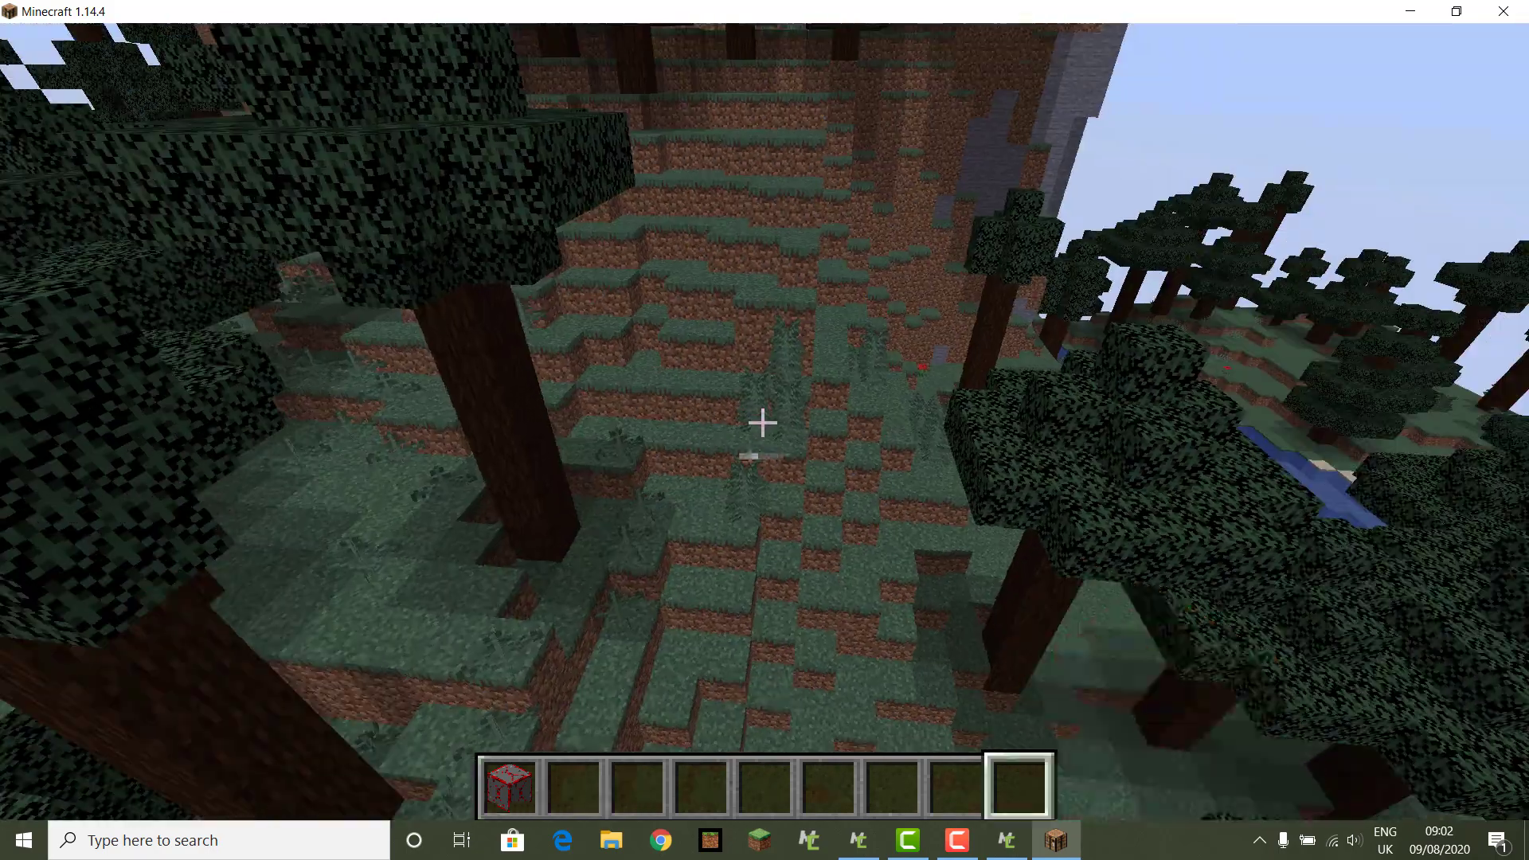
key(1)
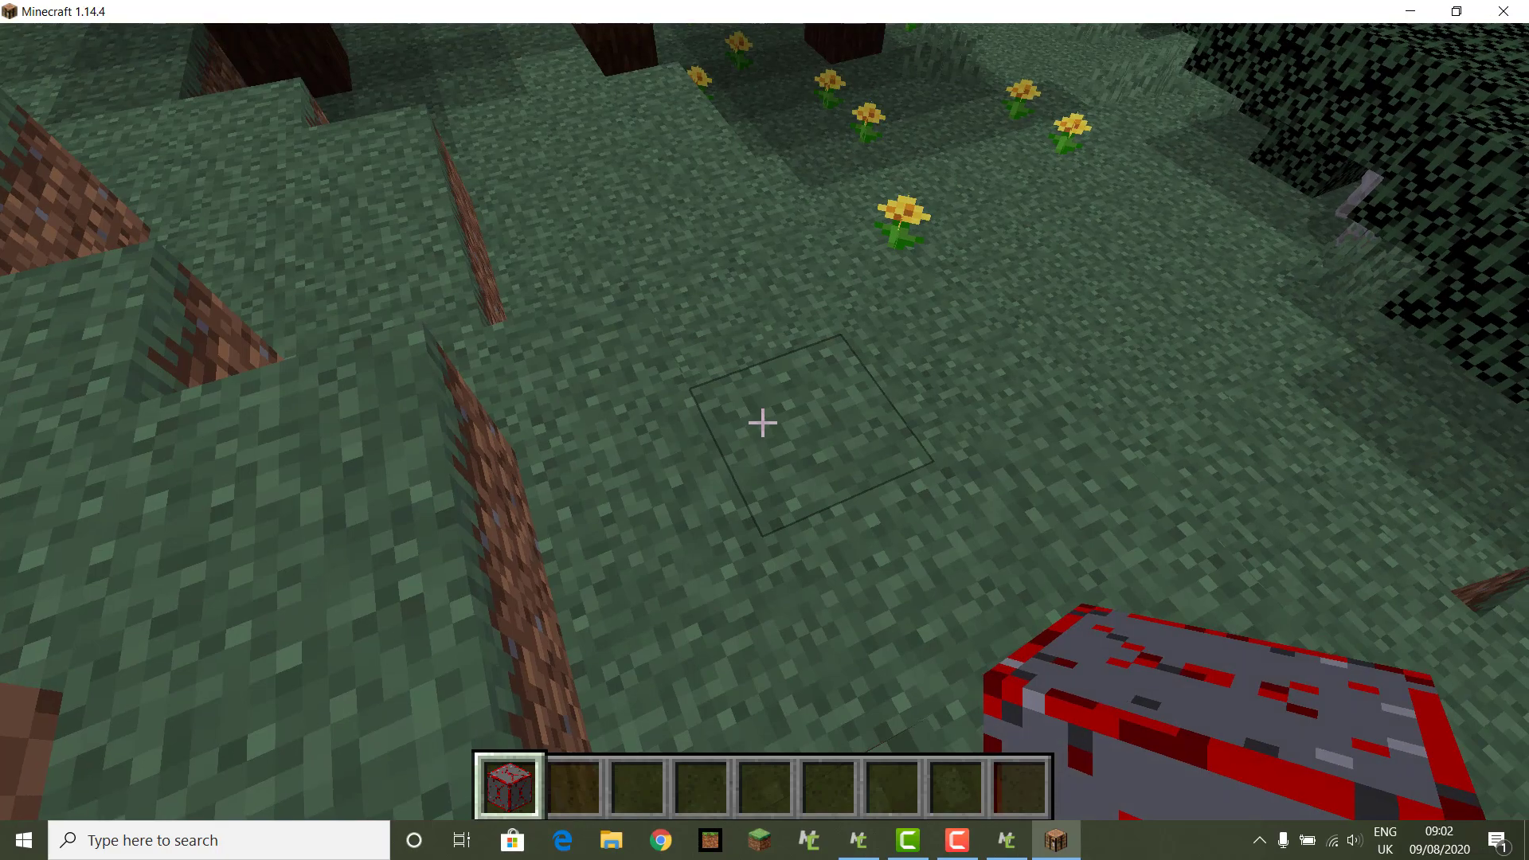
right_click(763, 423)
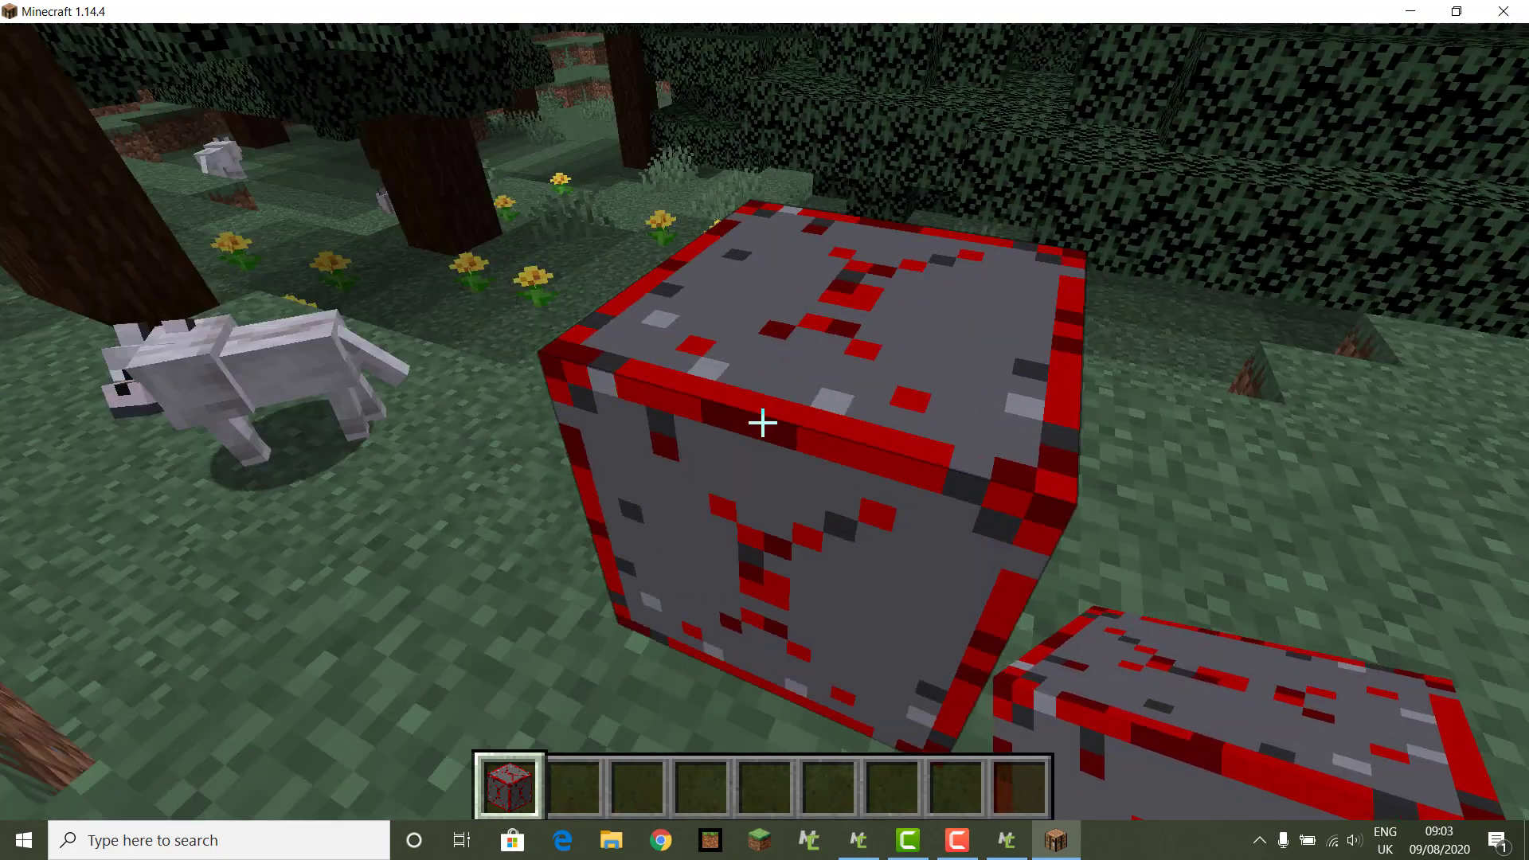
click(763, 422)
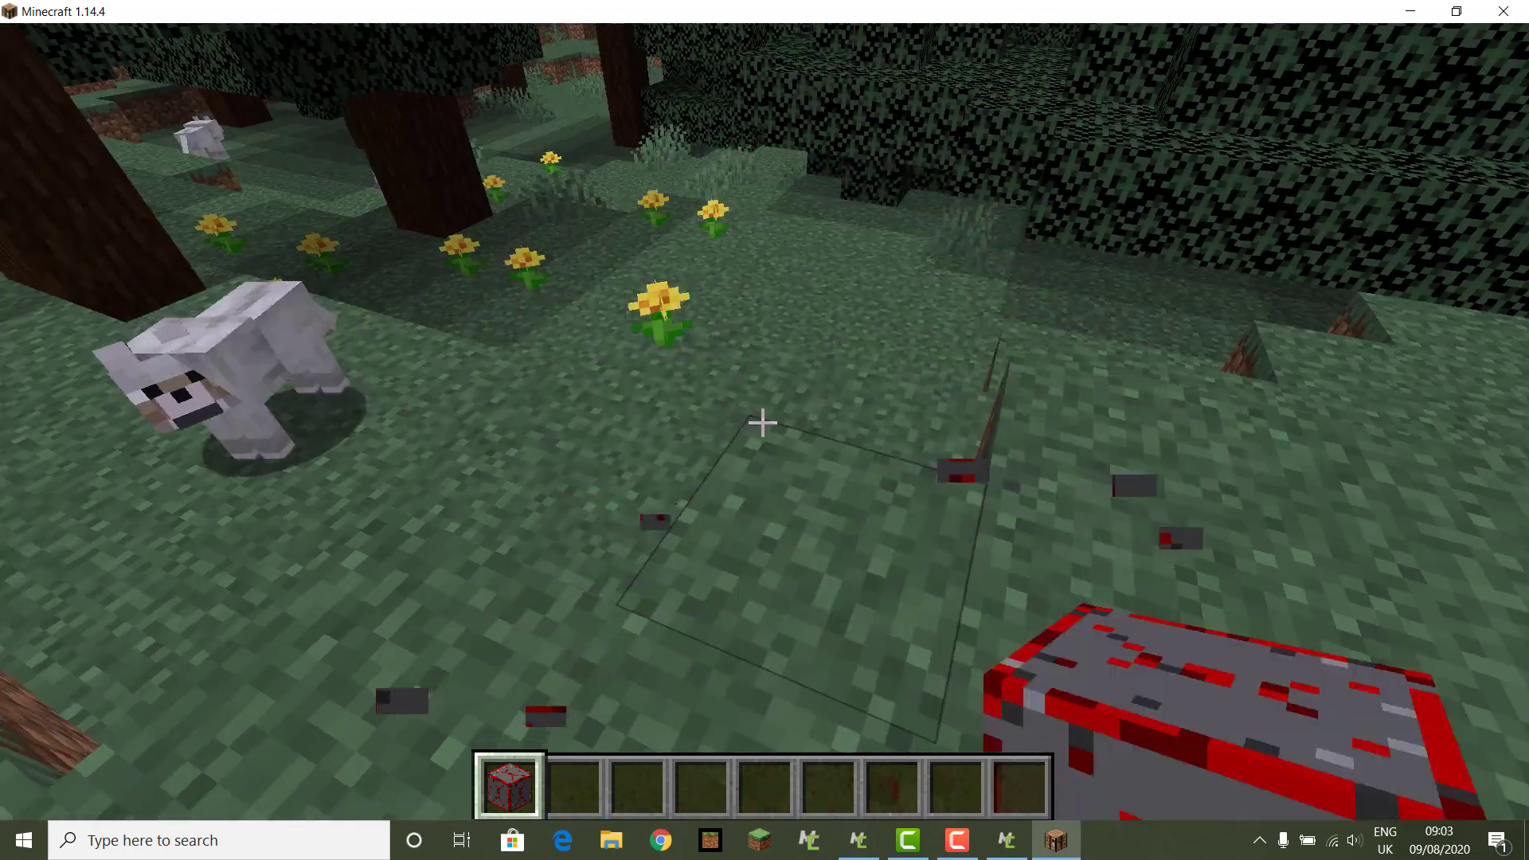
Step: Dig a shaft down through the grass and dirt, then climb out and move past the hole
key(2)
click(763, 422)
click(763, 422)
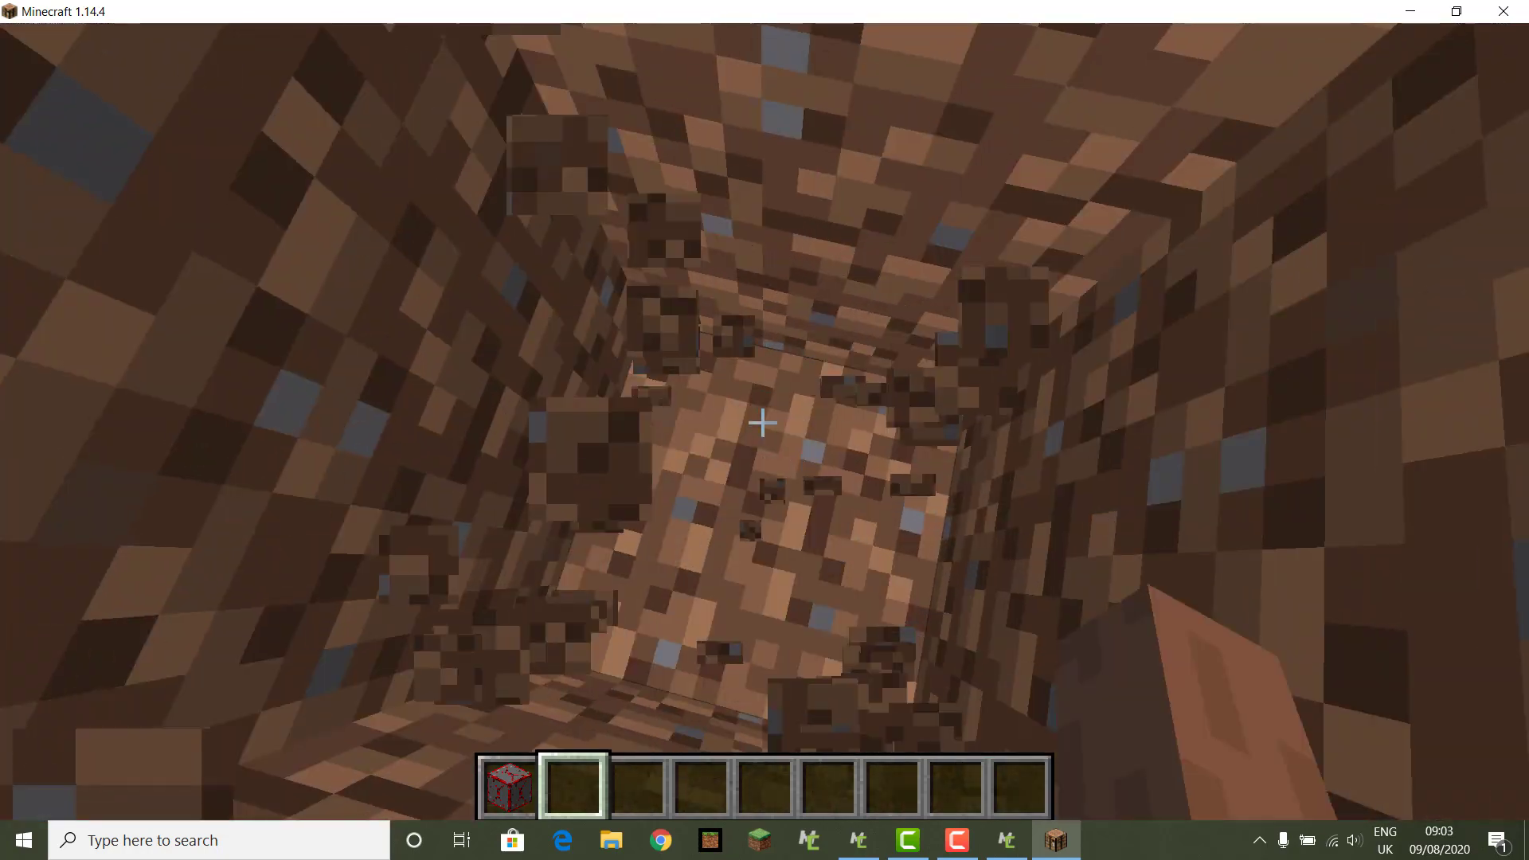
click(763, 422)
click(763, 422)
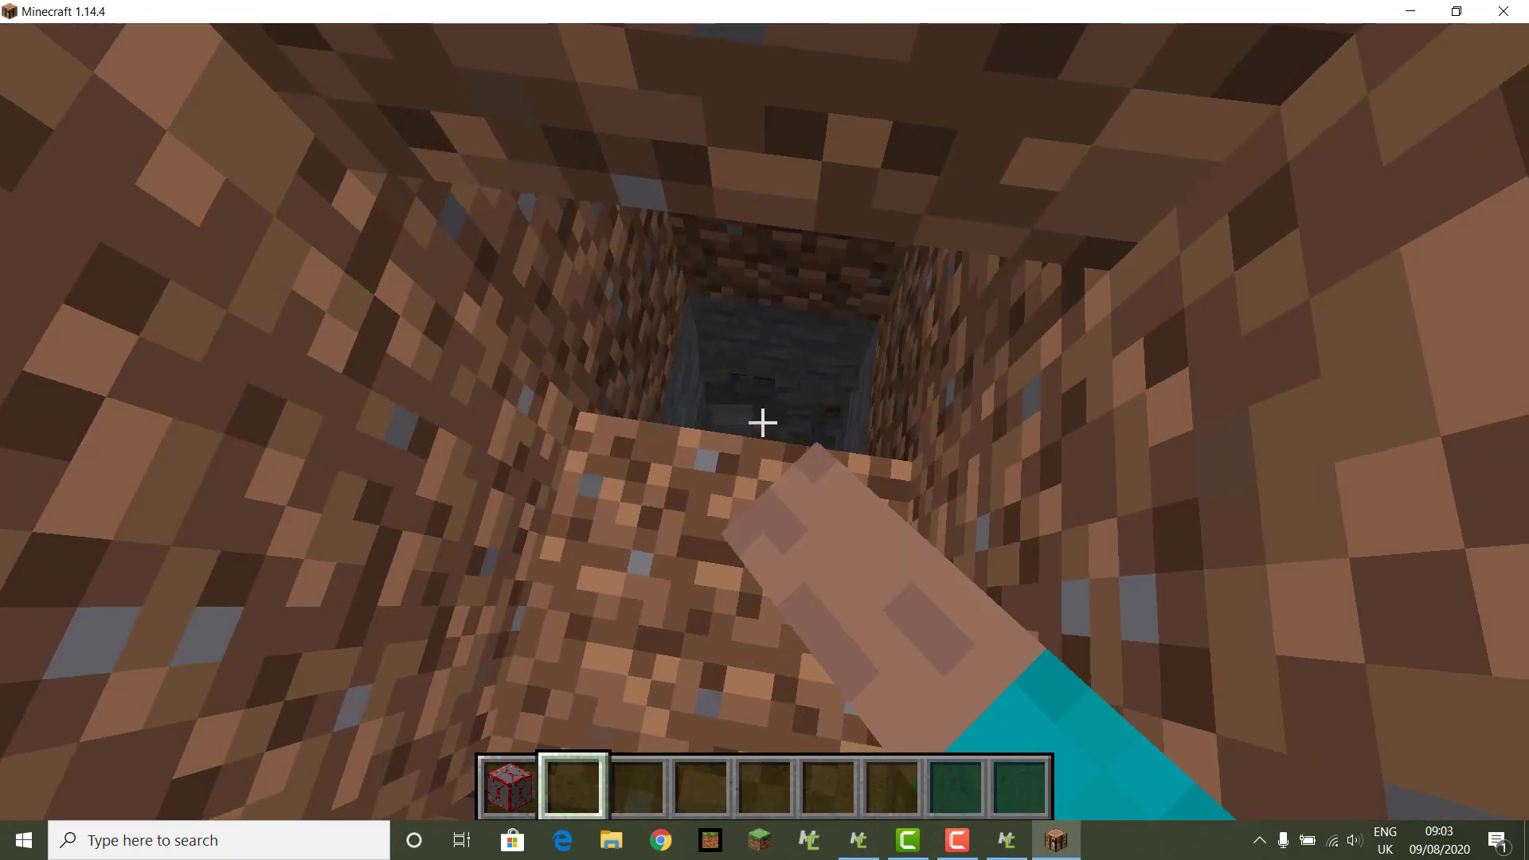
click(763, 422)
key(space)
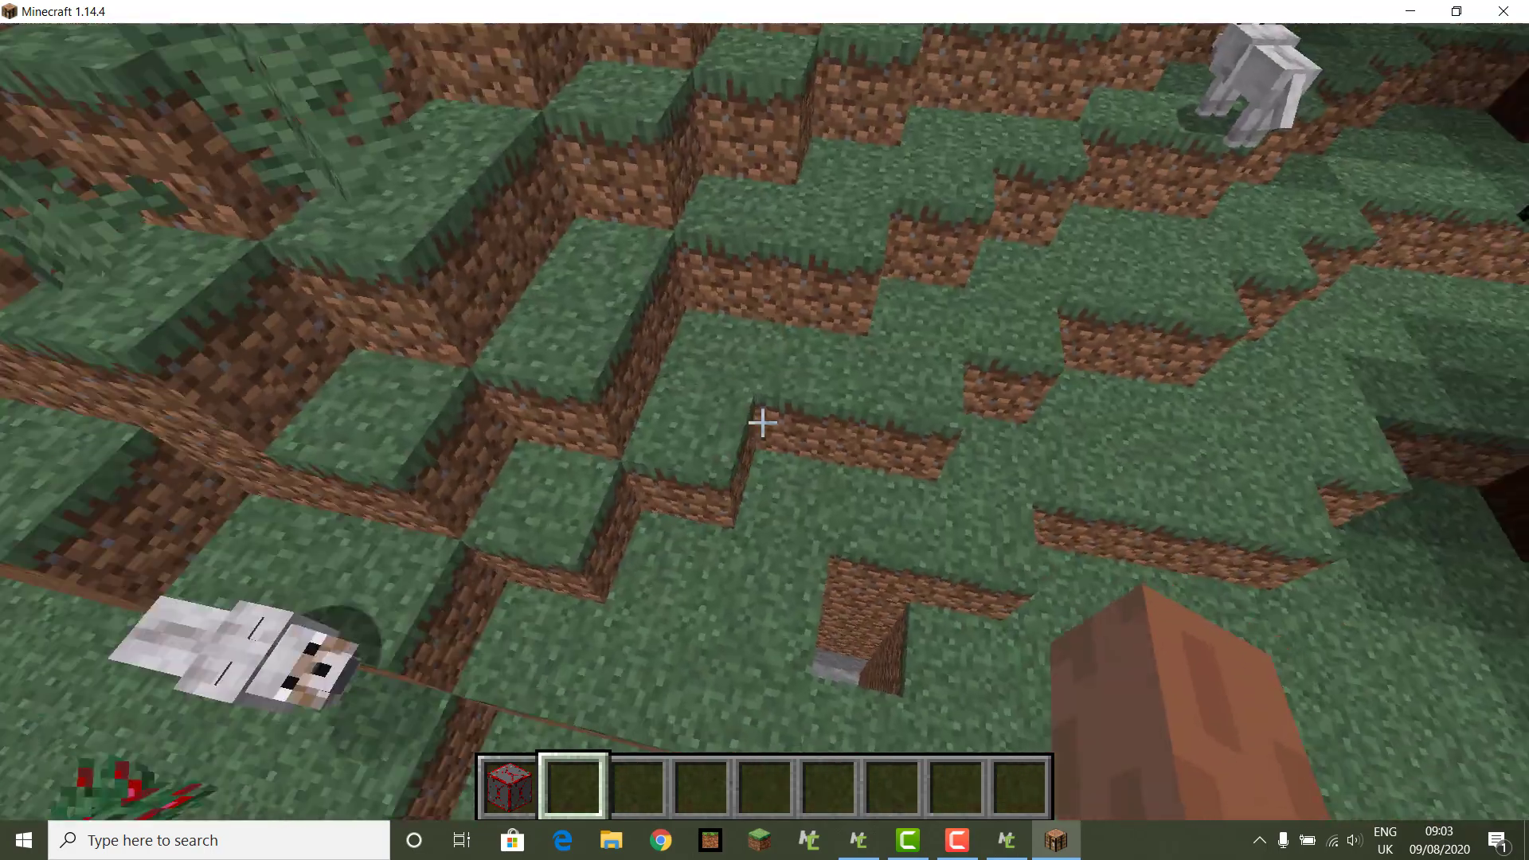
key(w)
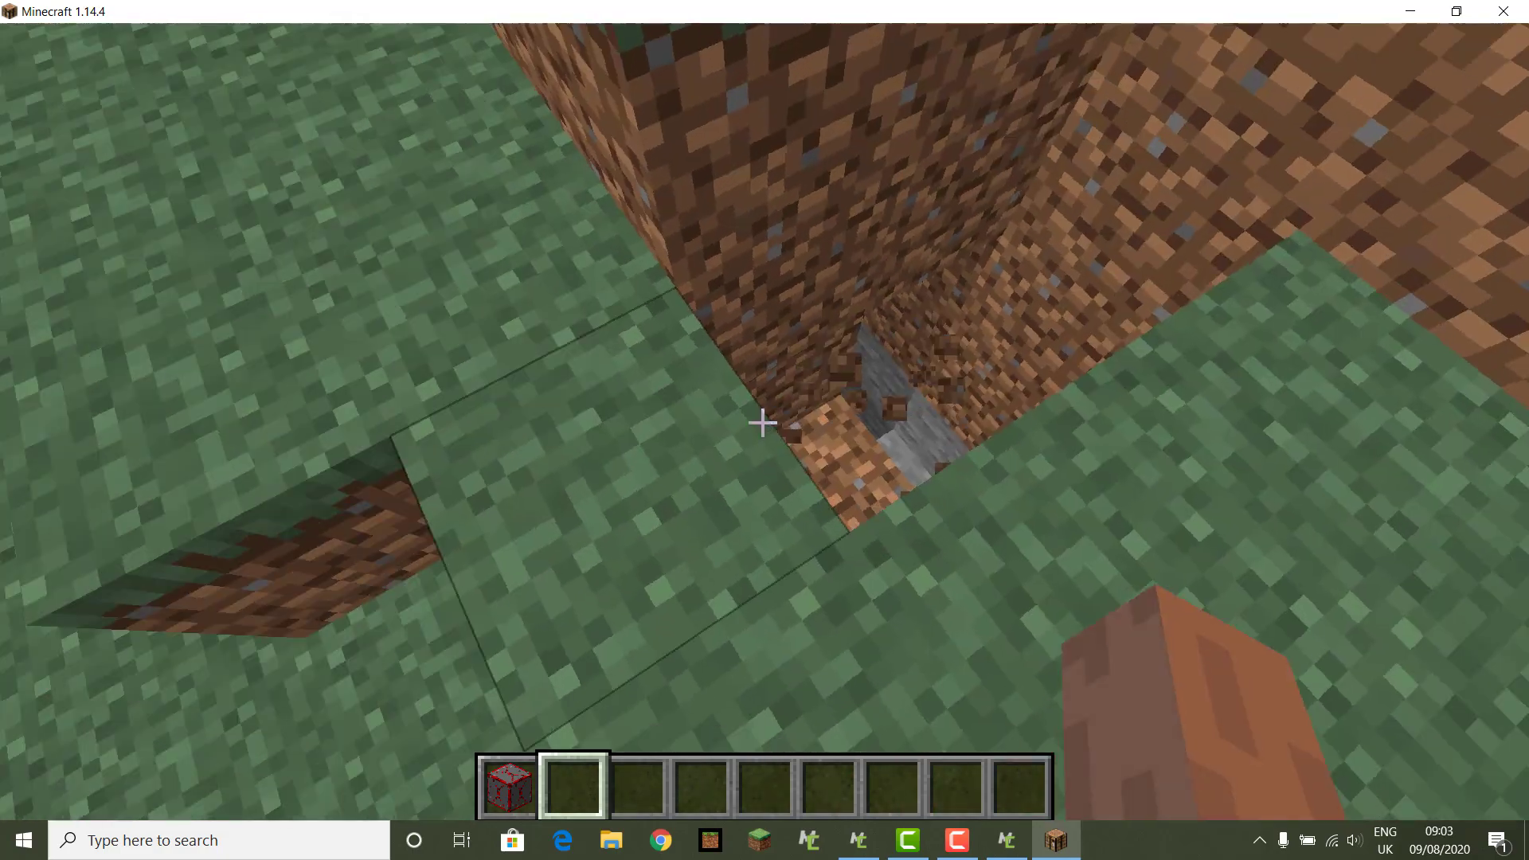
click(762, 422)
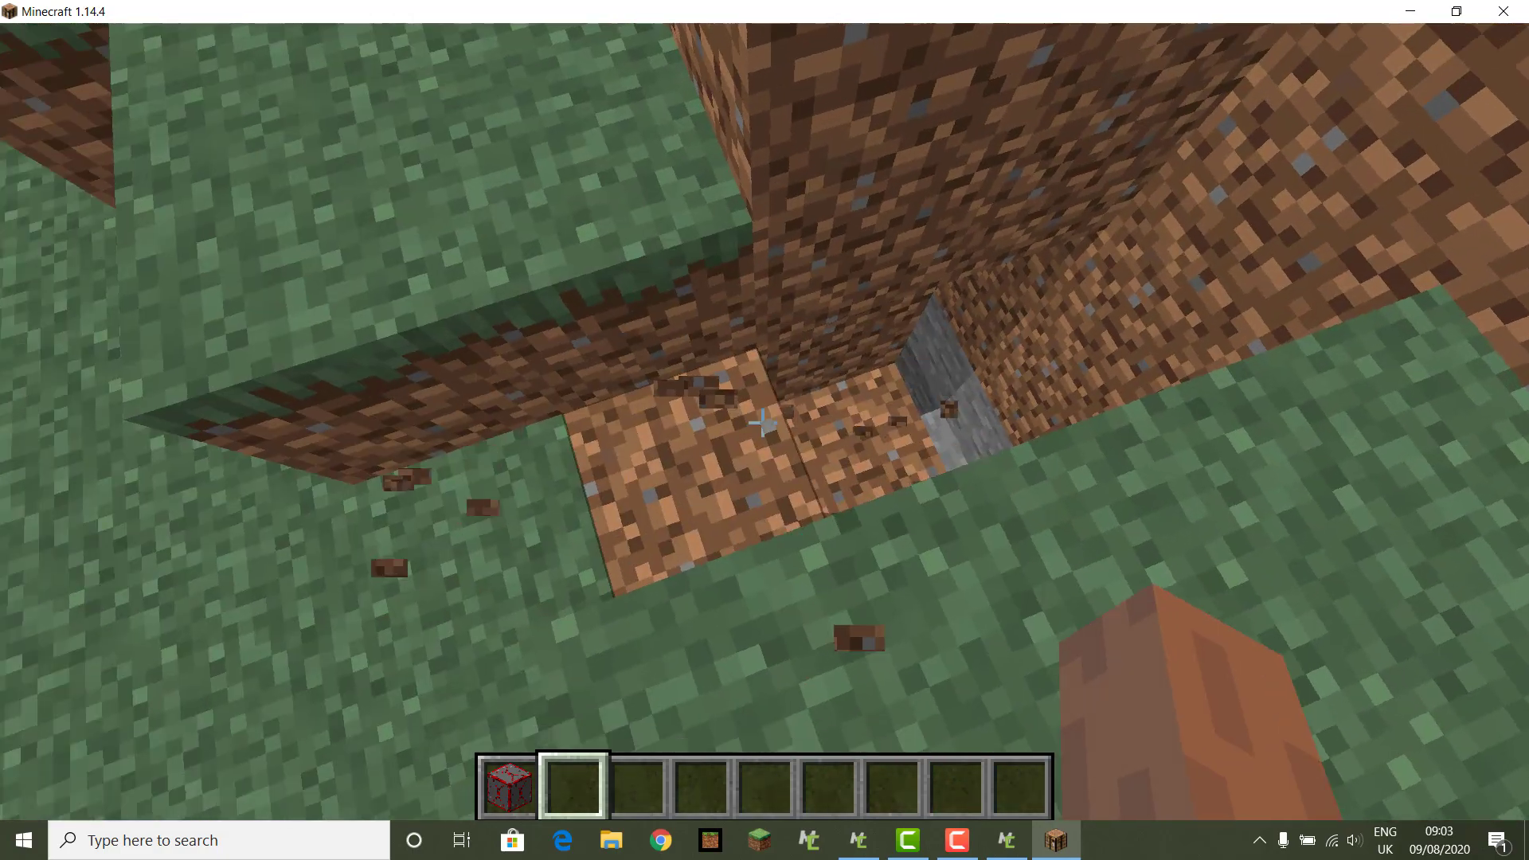
key(w)
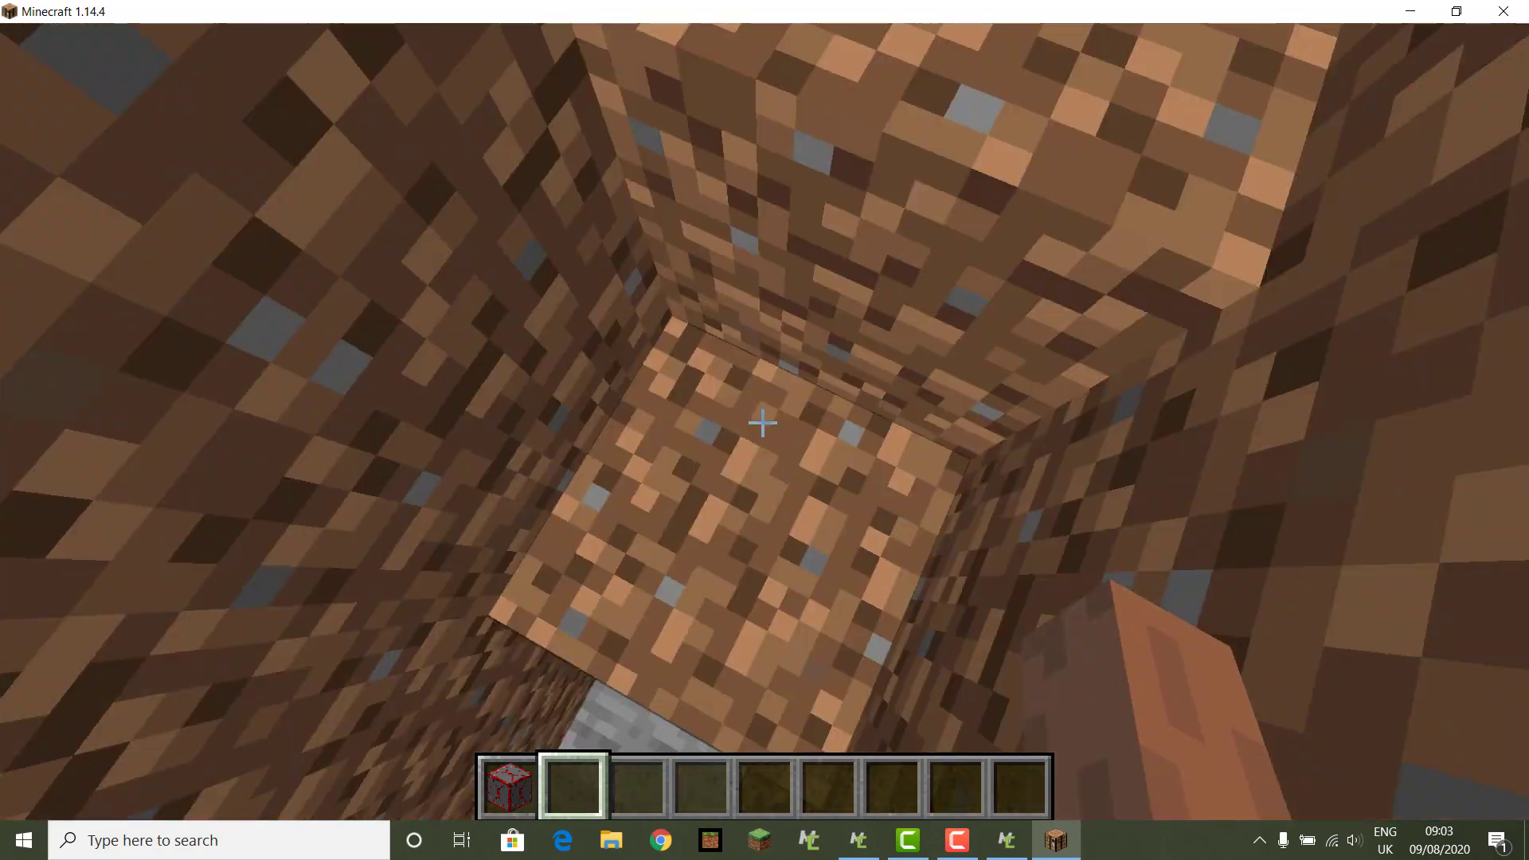
key(space)
key(w)
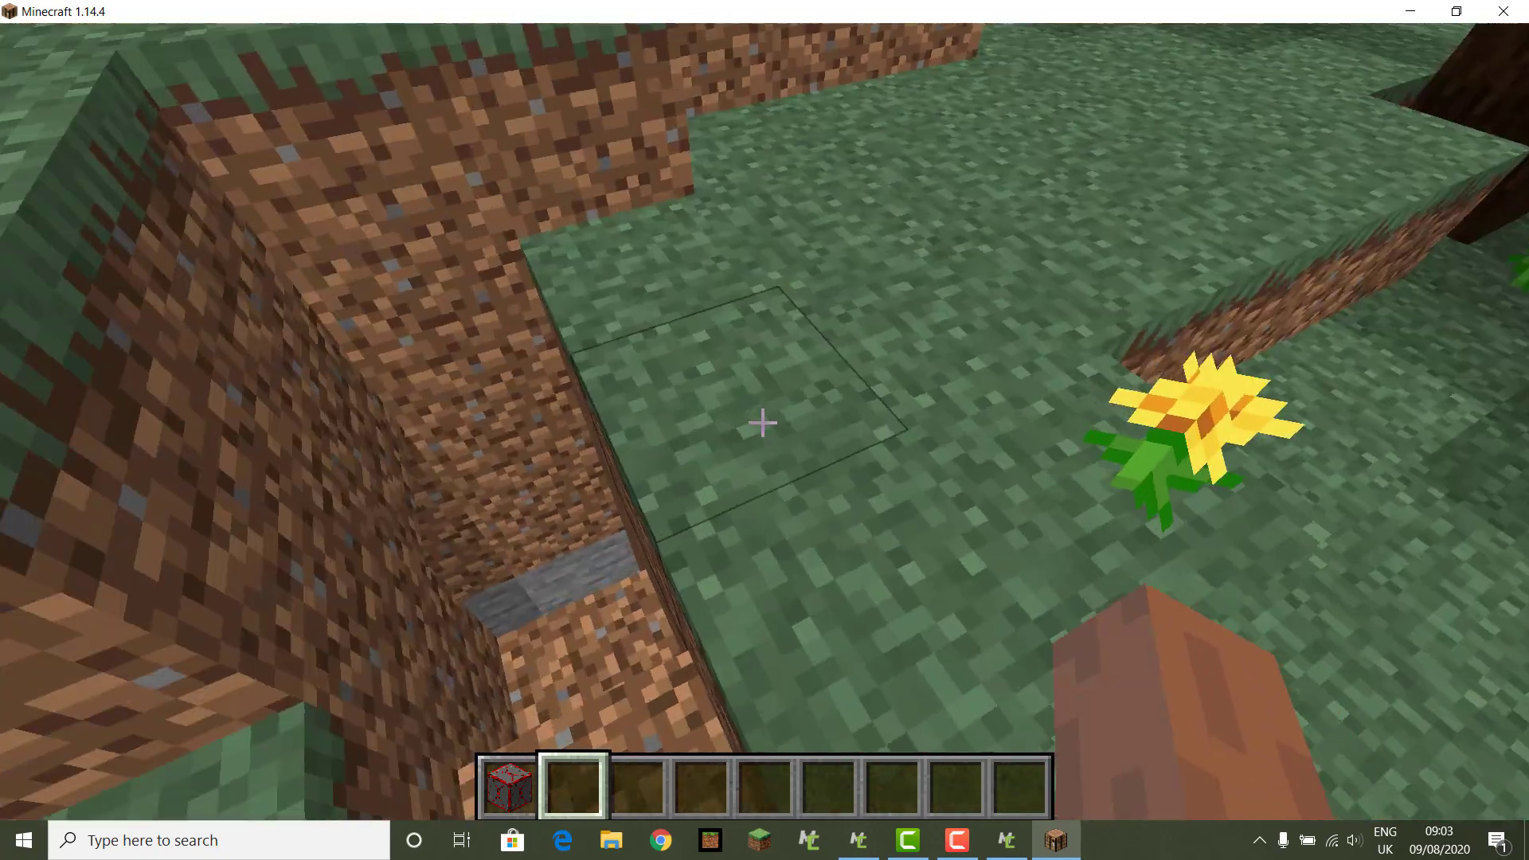
Step: Break the leftover Ruby block, place and mine a new one, then pause the game
key(1)
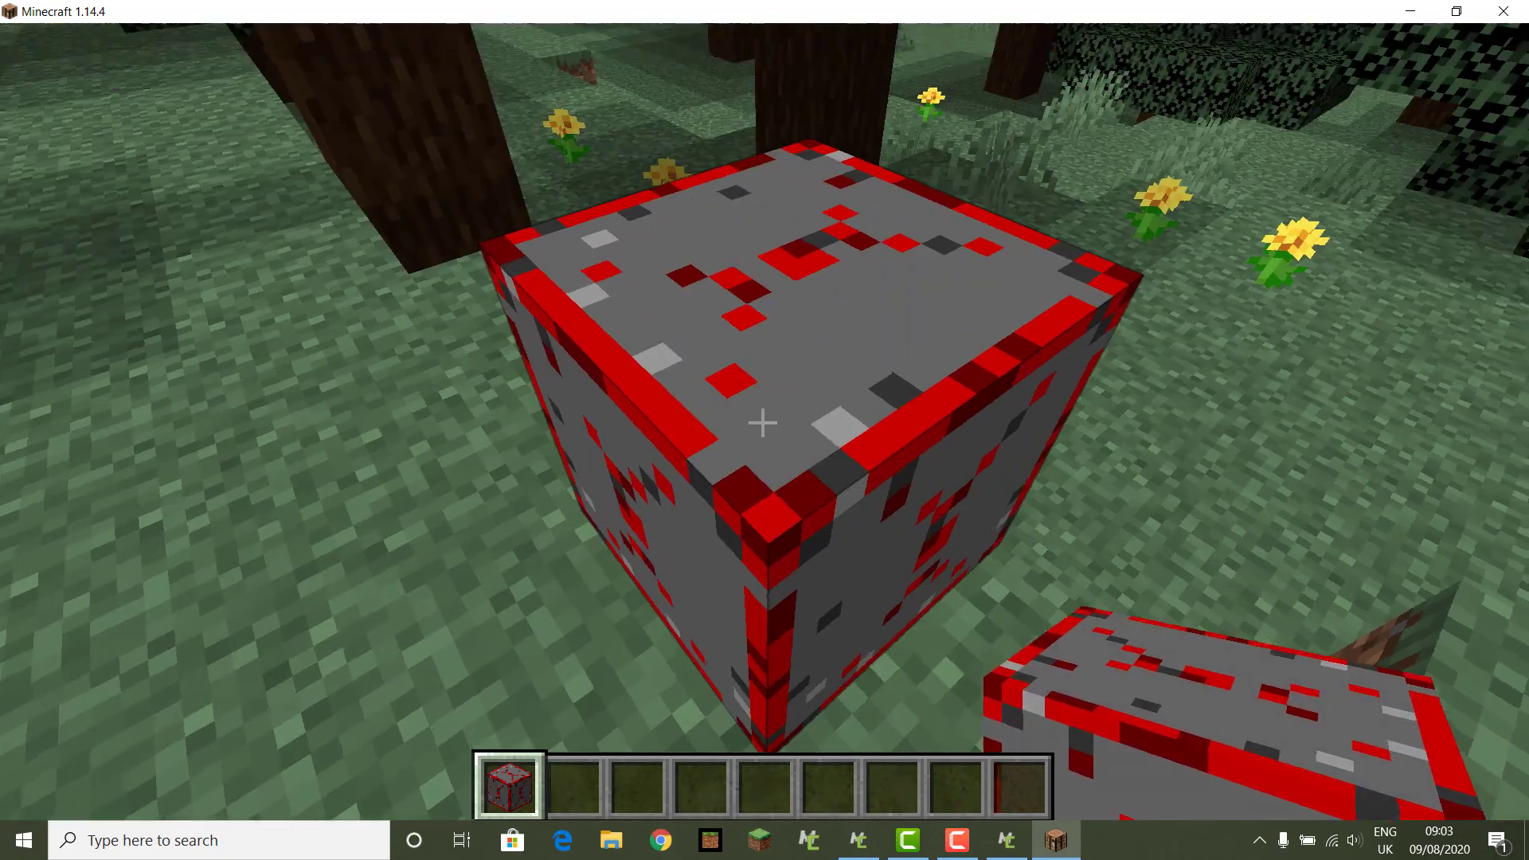
key(3)
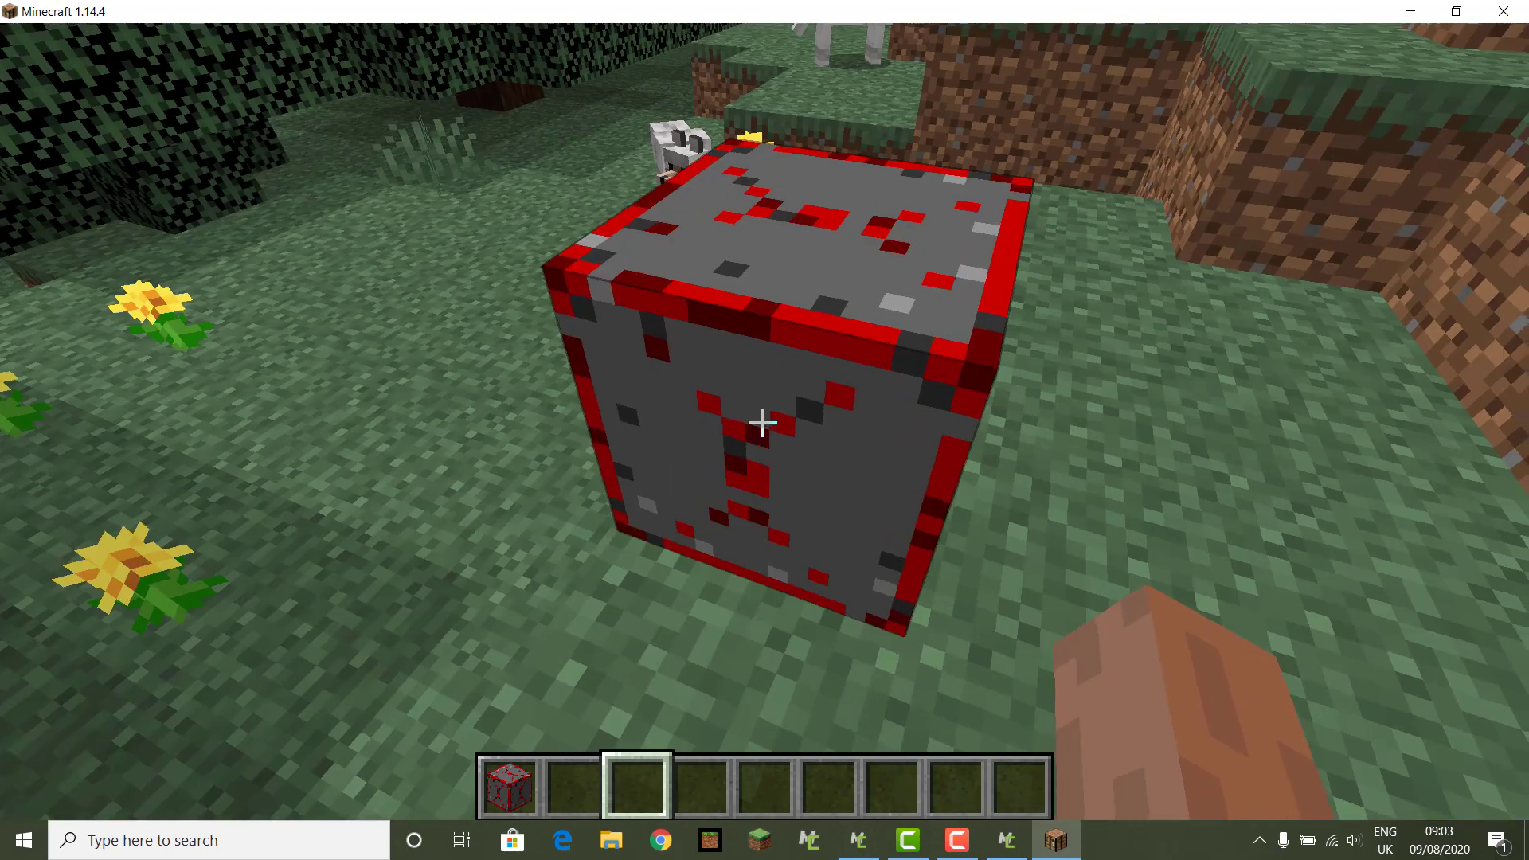
click(762, 422)
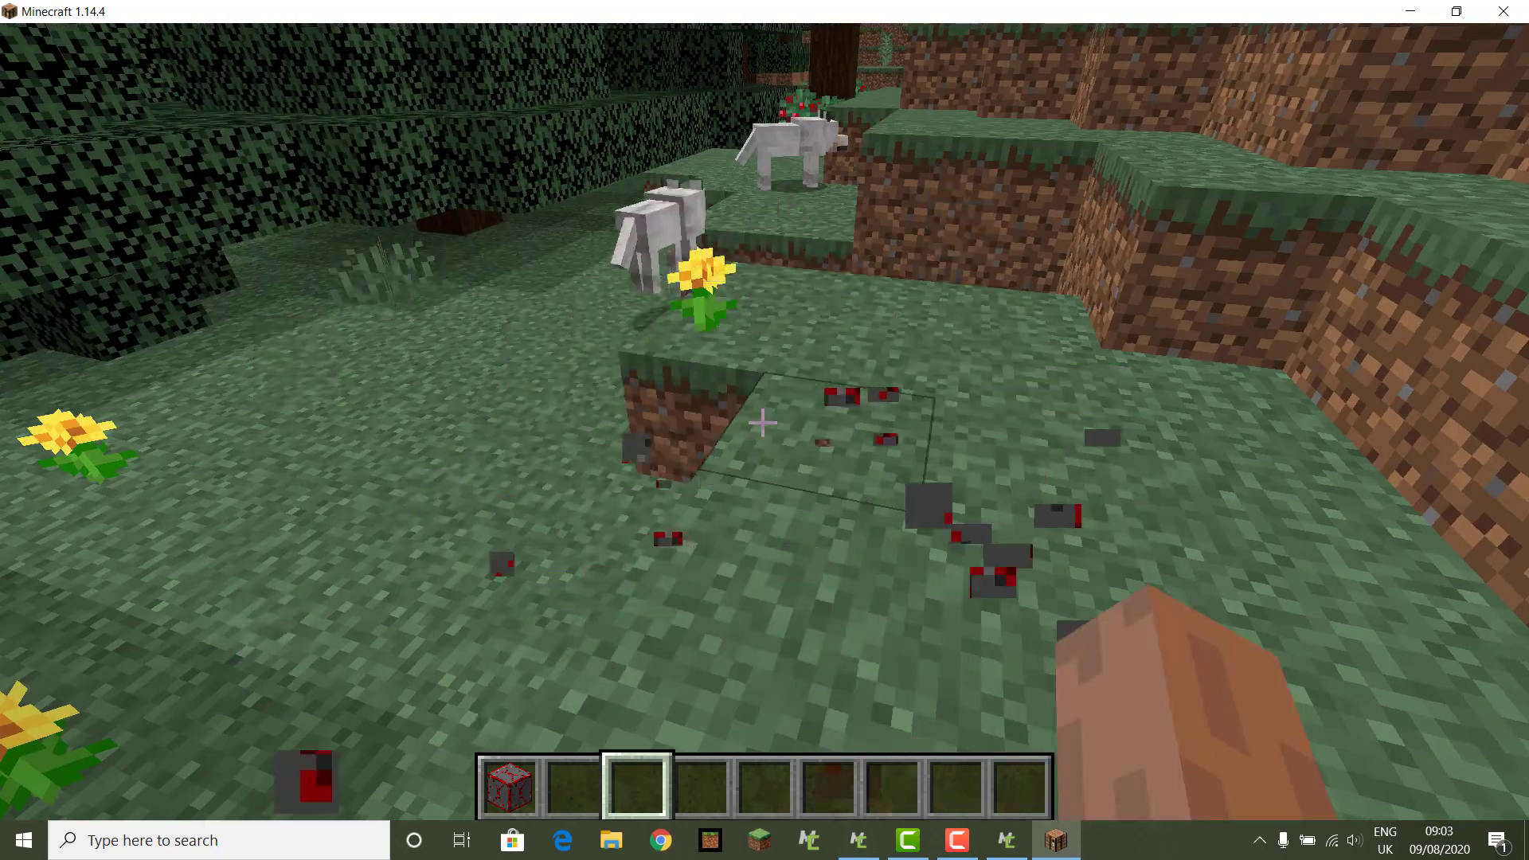
key(1)
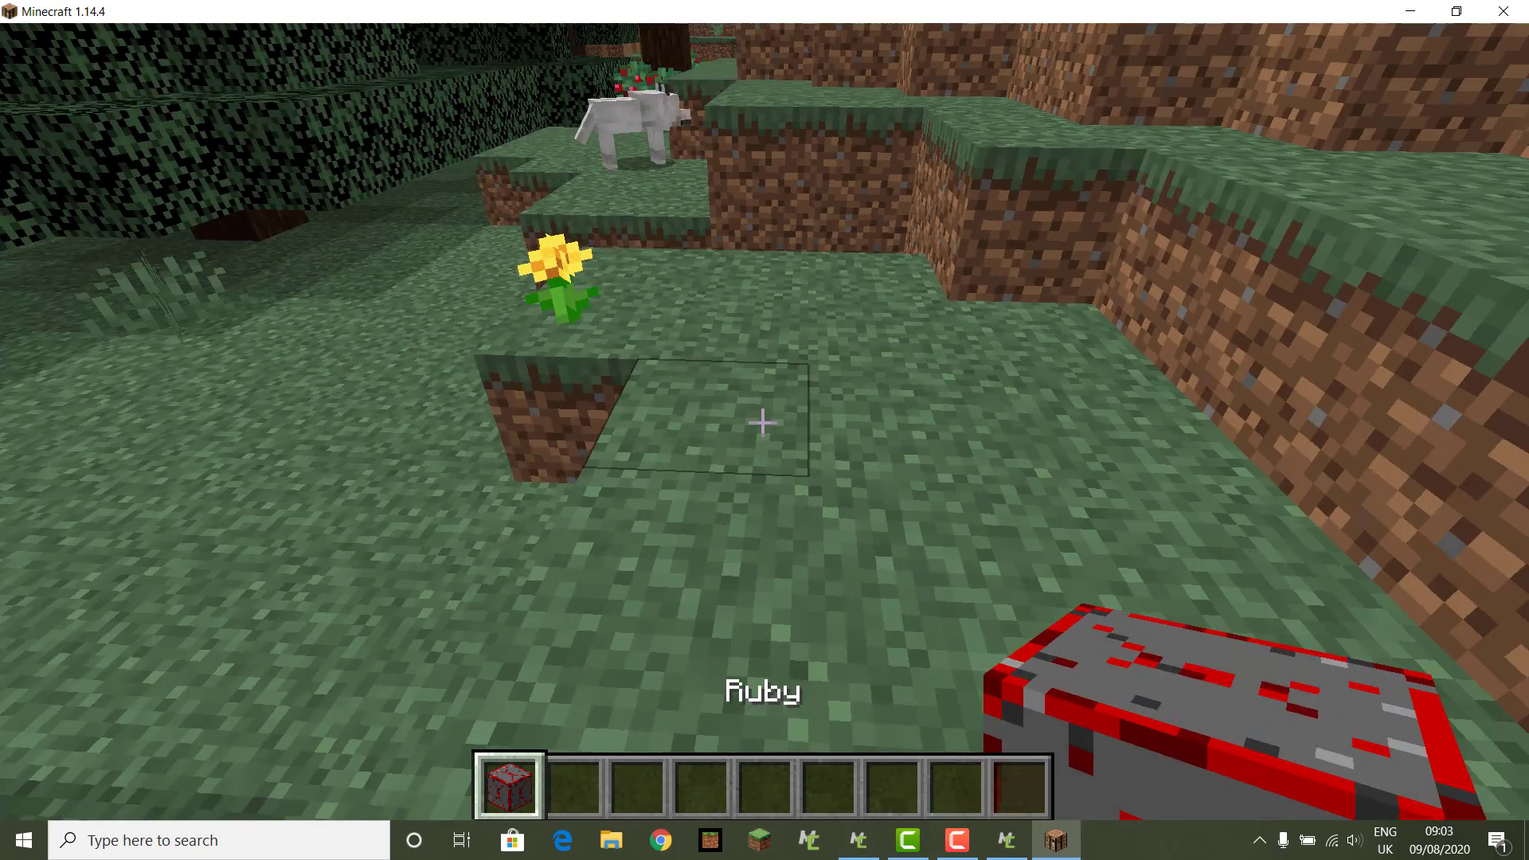
right_click(763, 422)
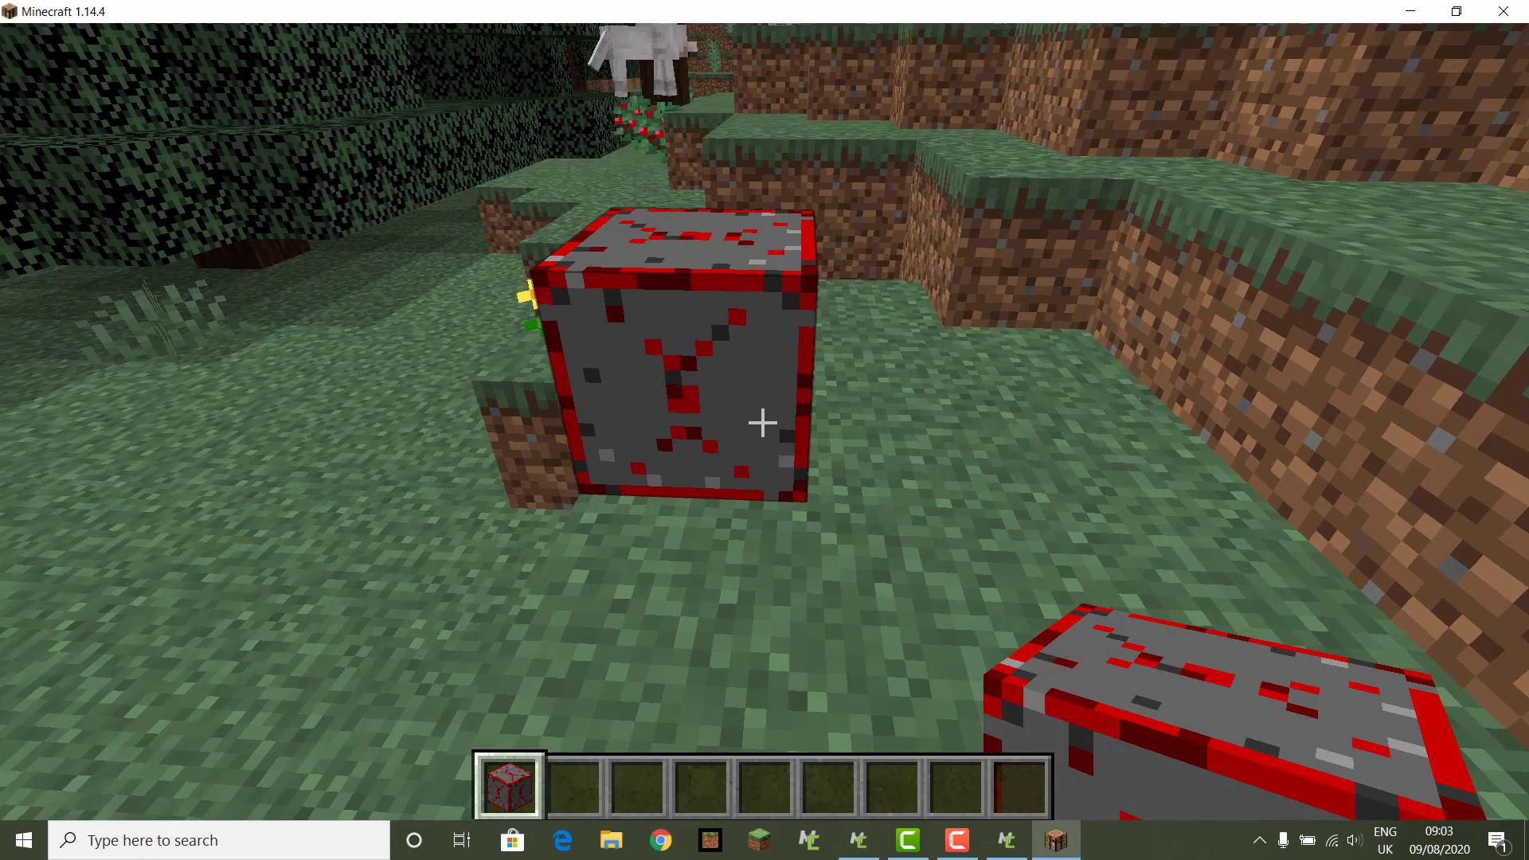
key(w)
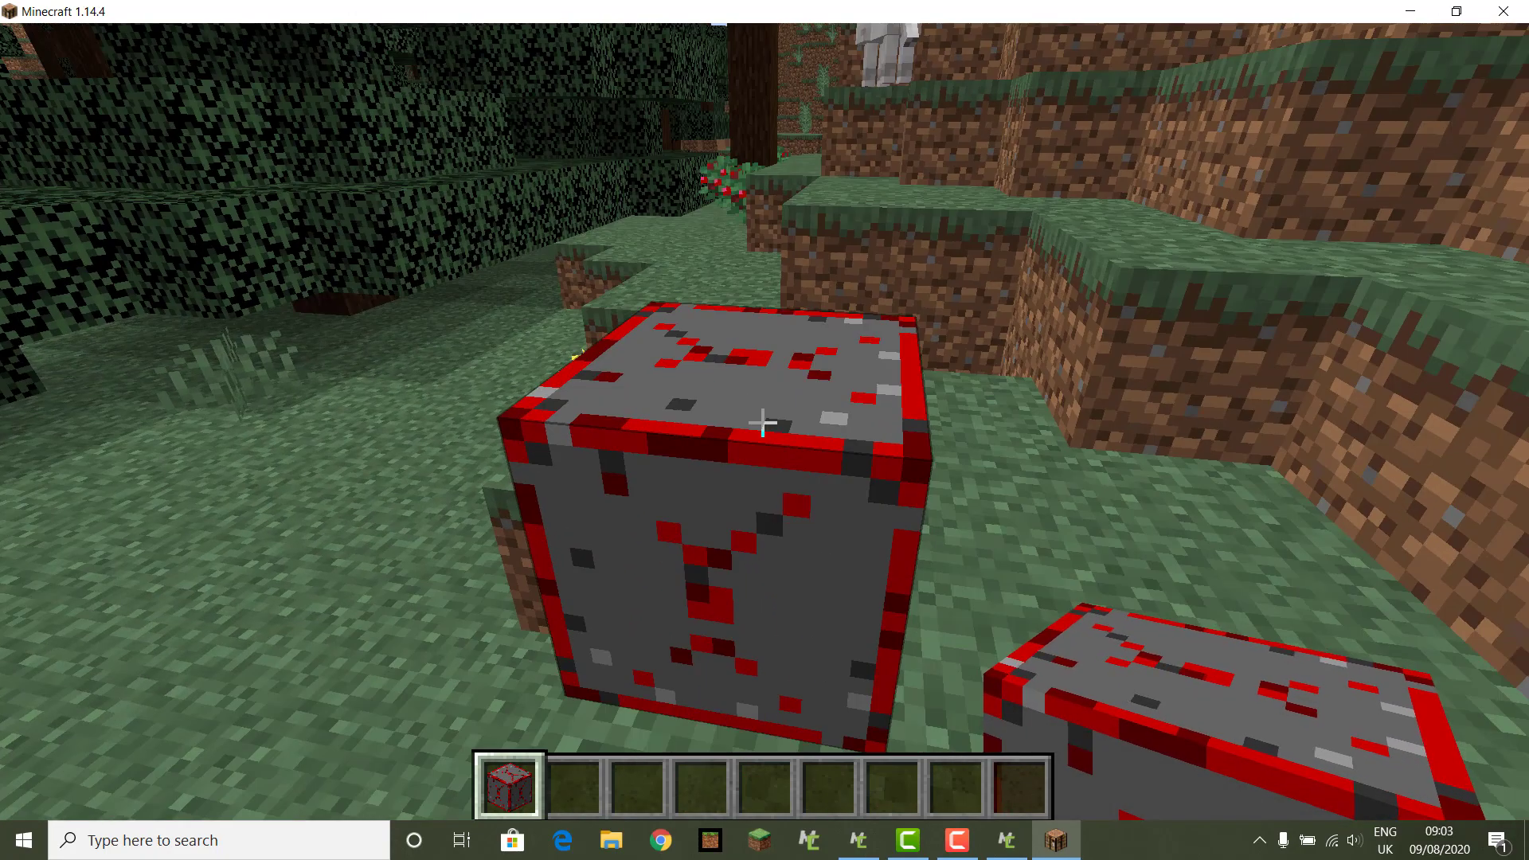
click(762, 422)
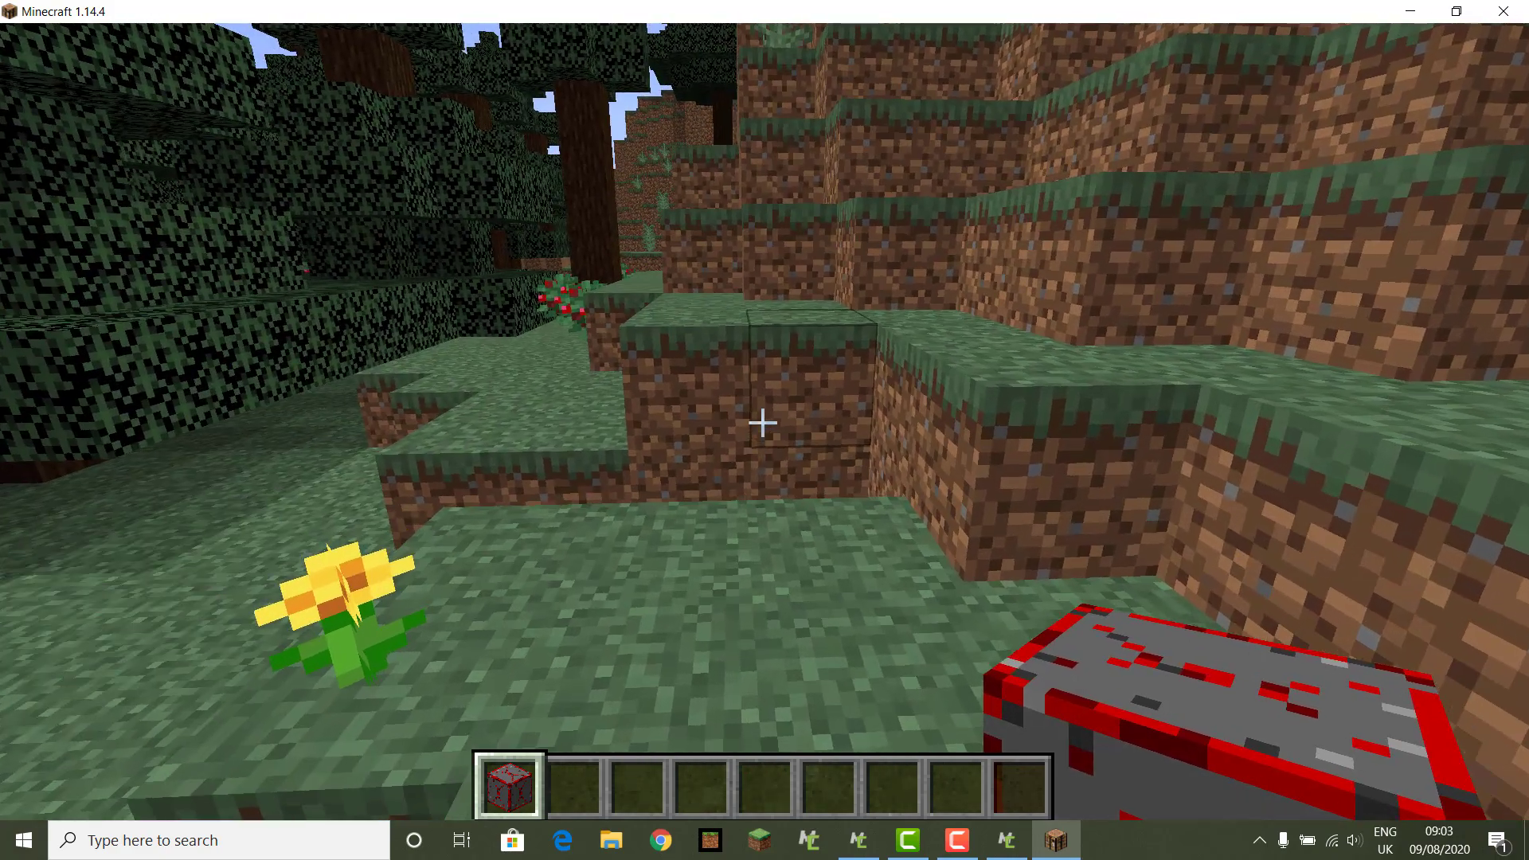
key(Escape)
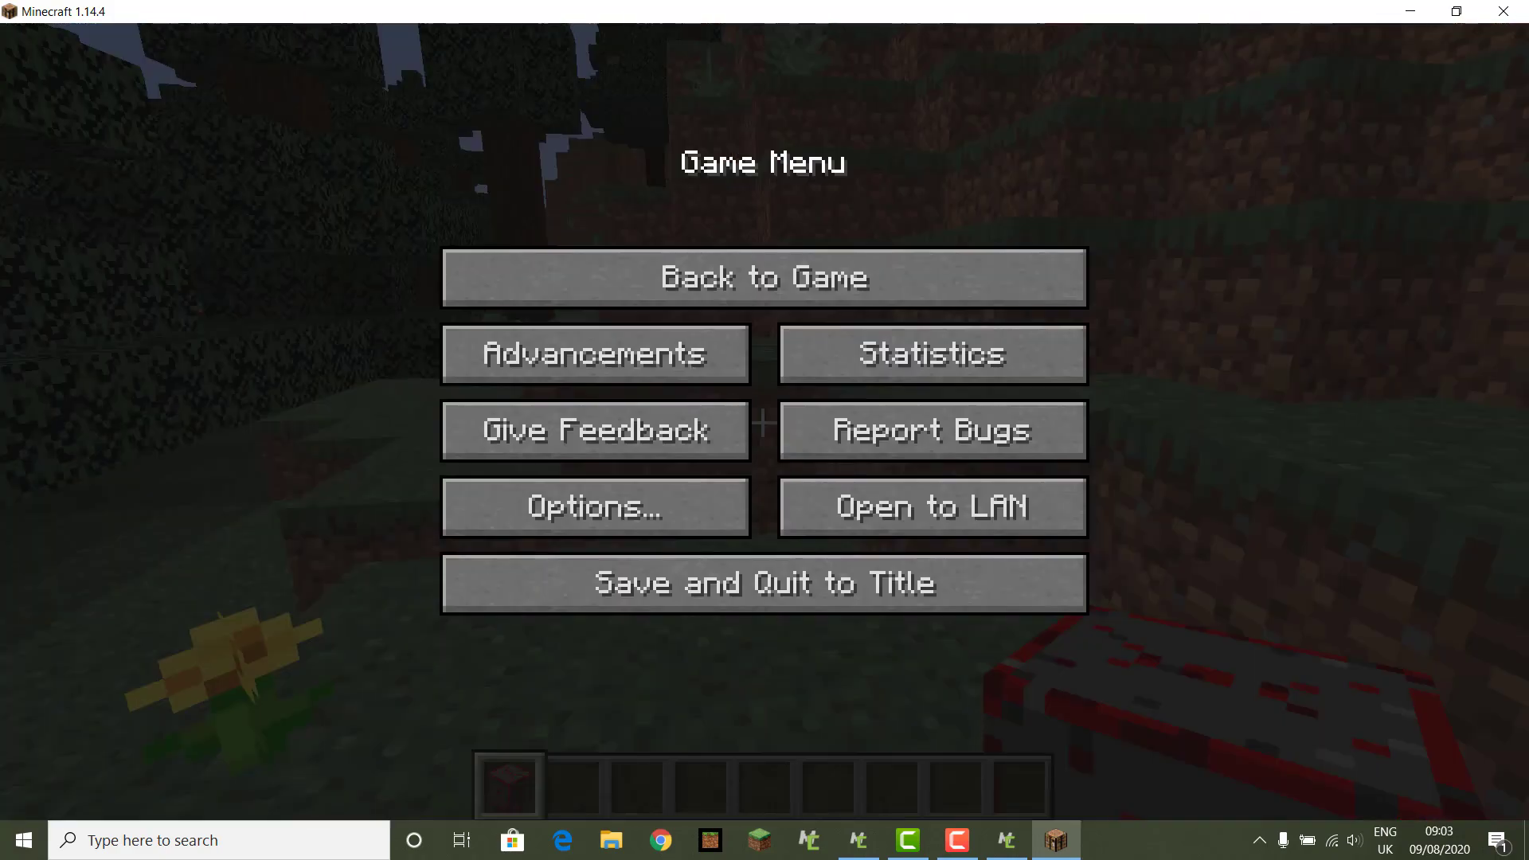
Step: Save and quit the world to the title screen, then return to MCreator
click(810, 581)
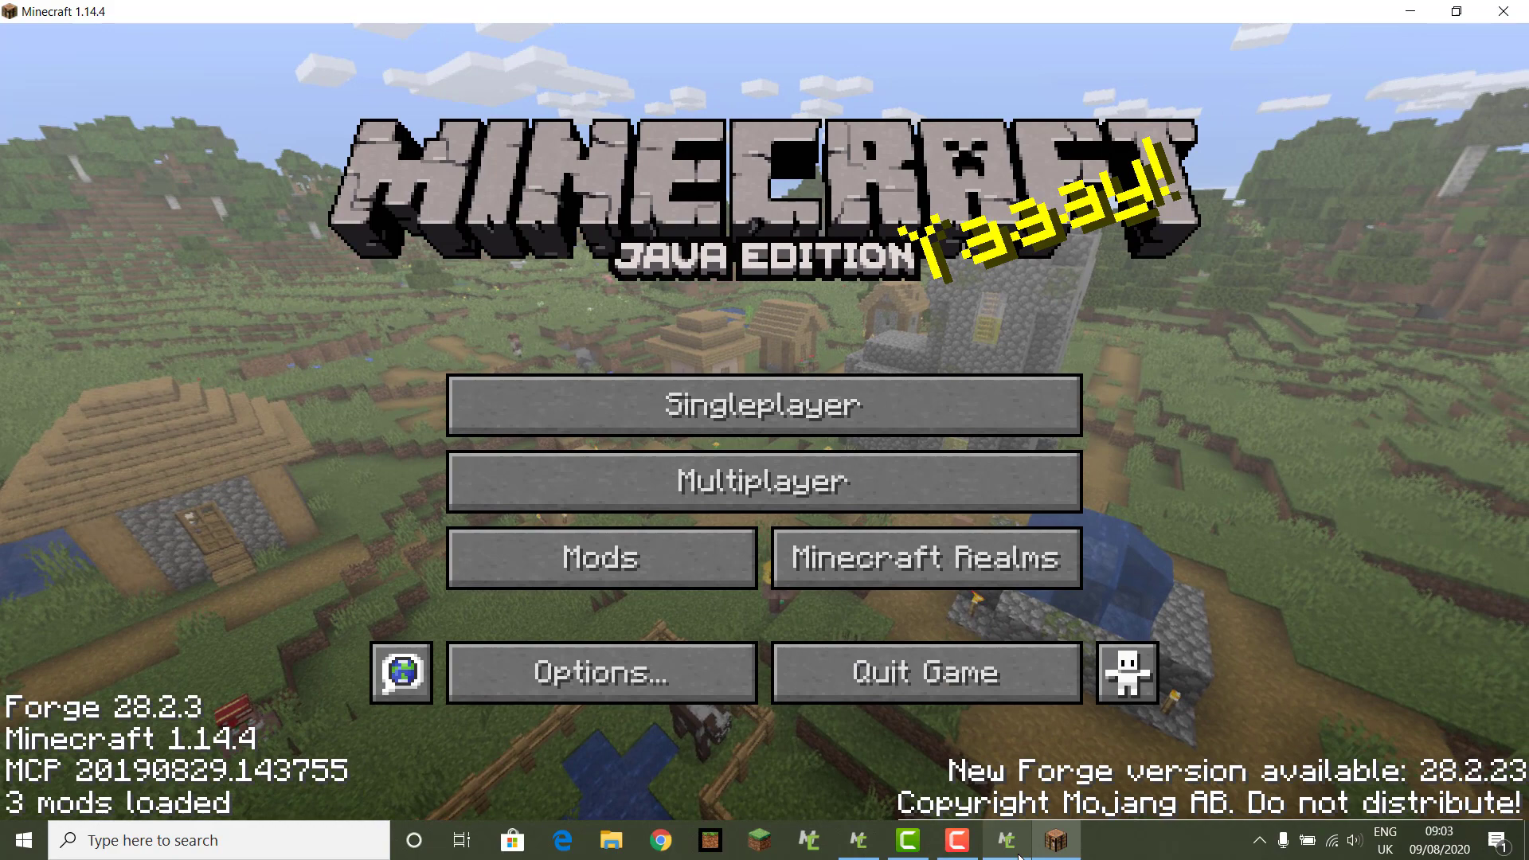
click(1013, 846)
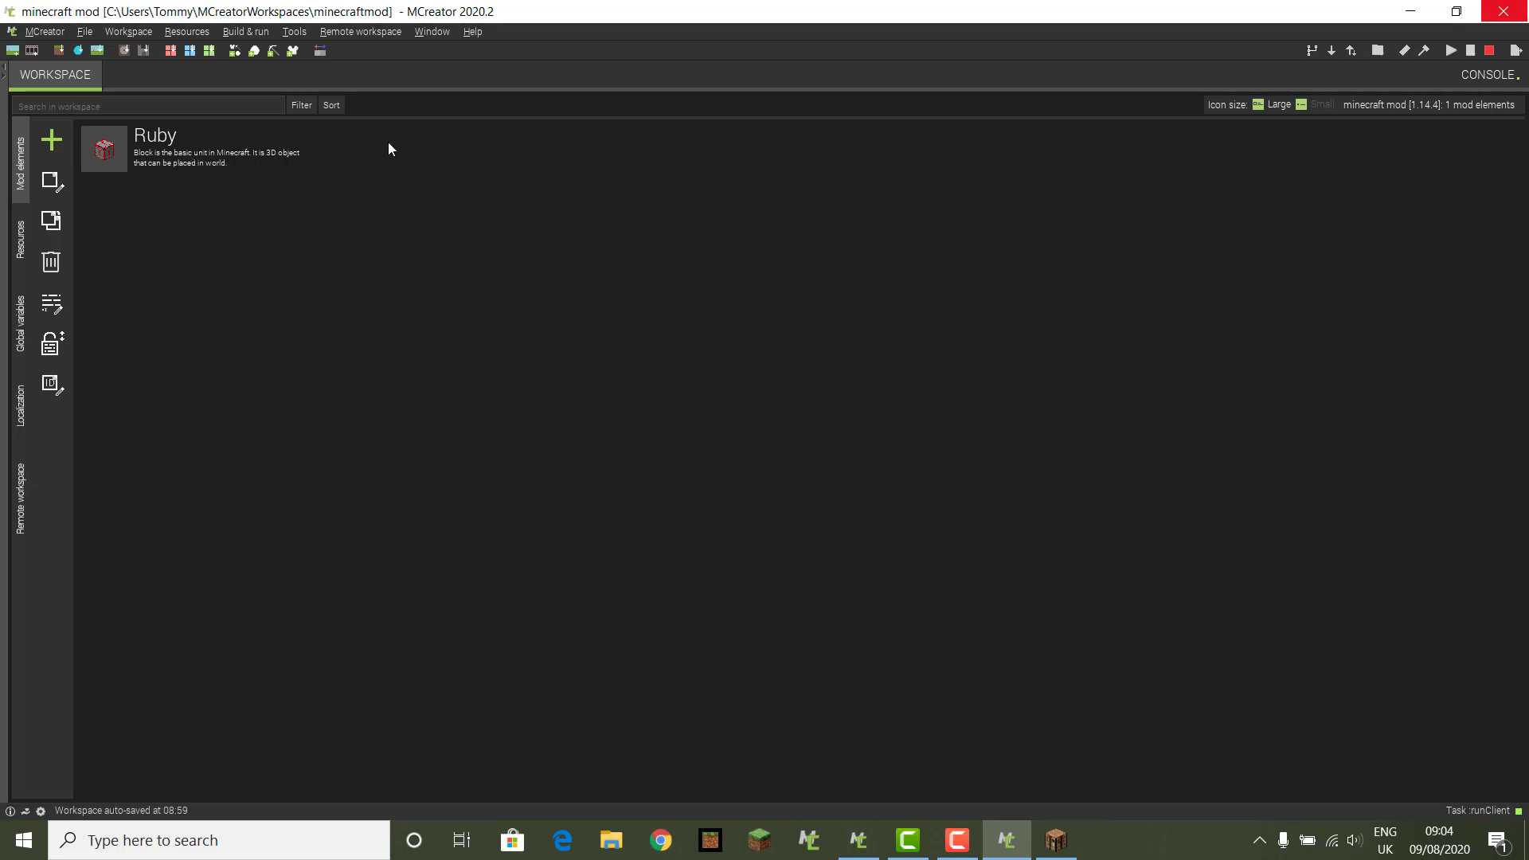
Step: Create a new Item mod element and enter RubyItem as its name
click(51, 148)
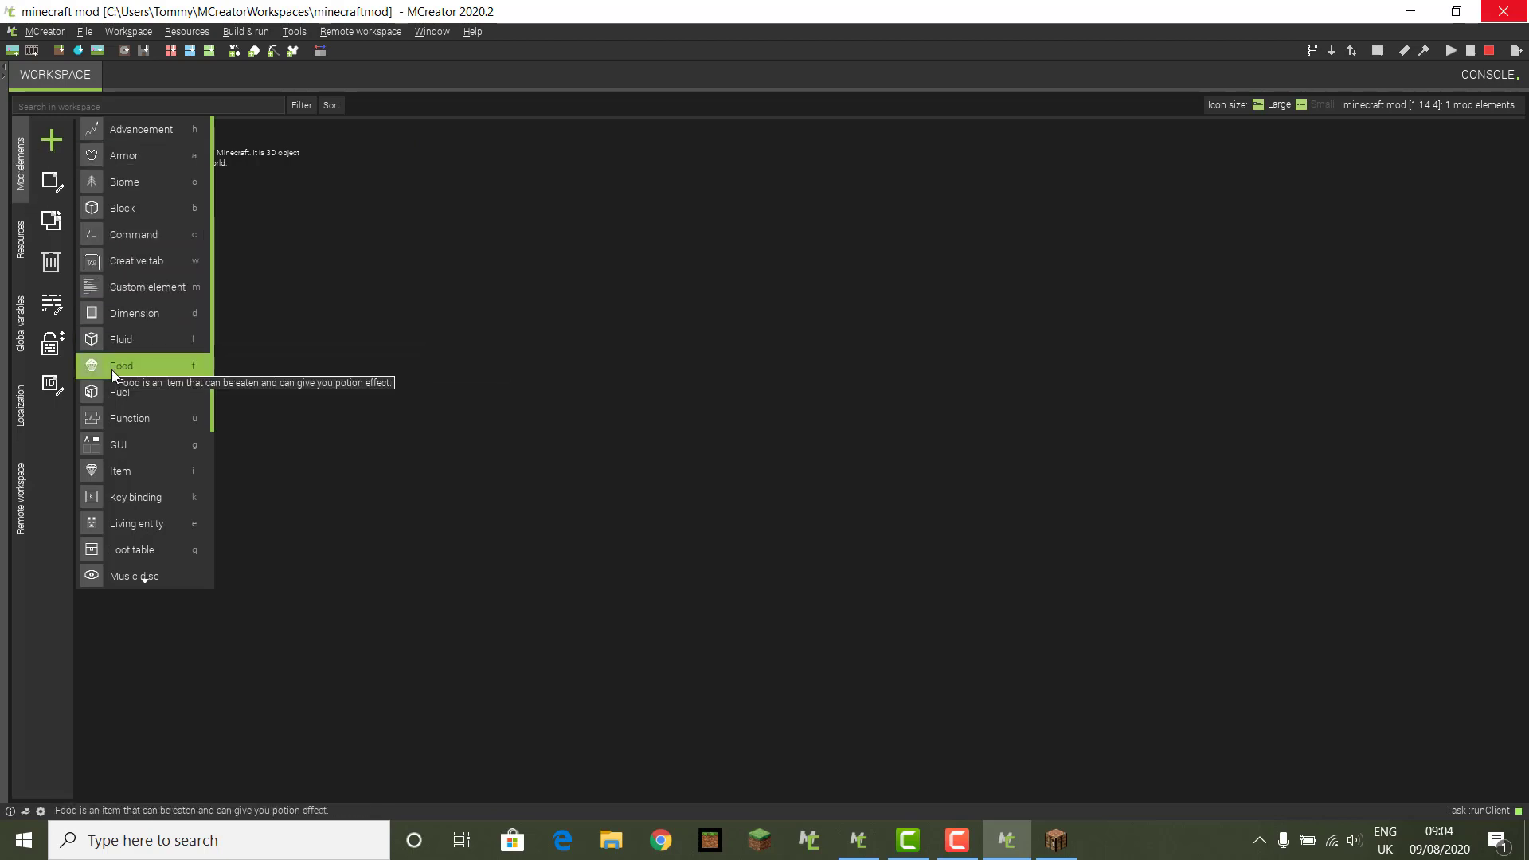
key(i)
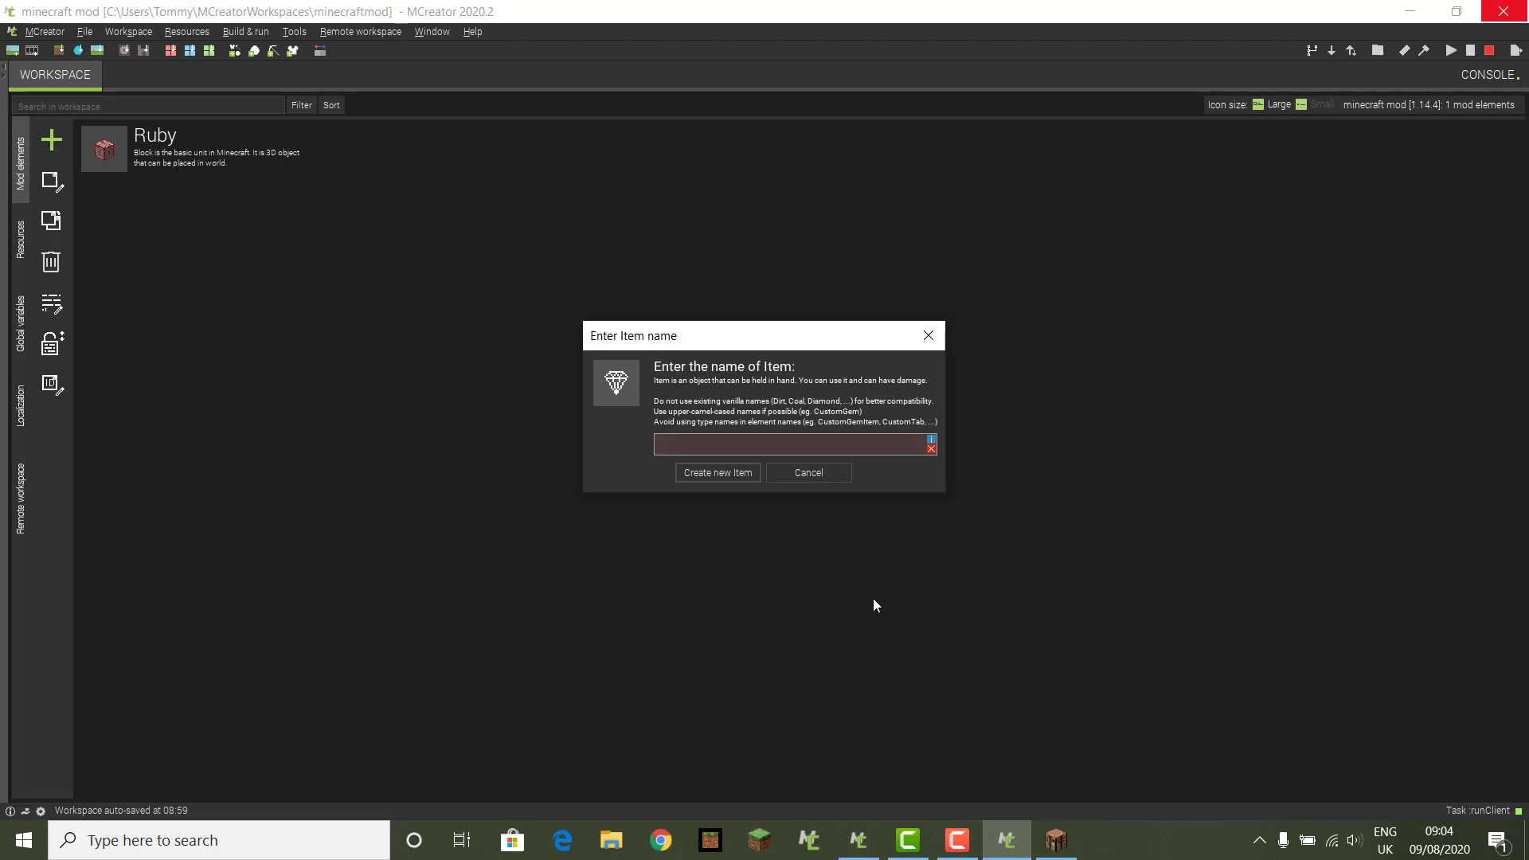
text(Ru)
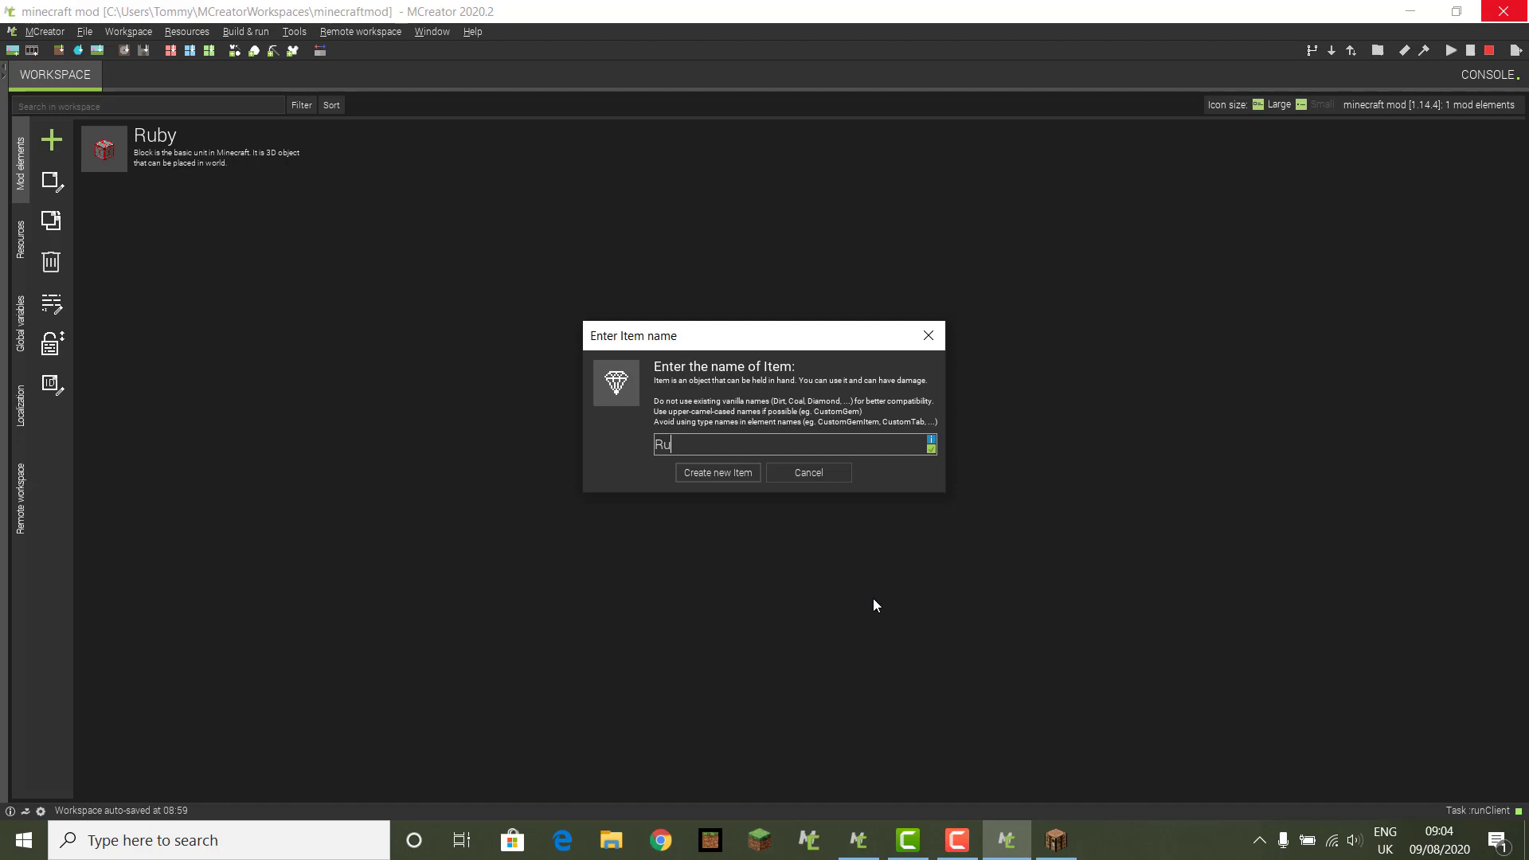
text(by)
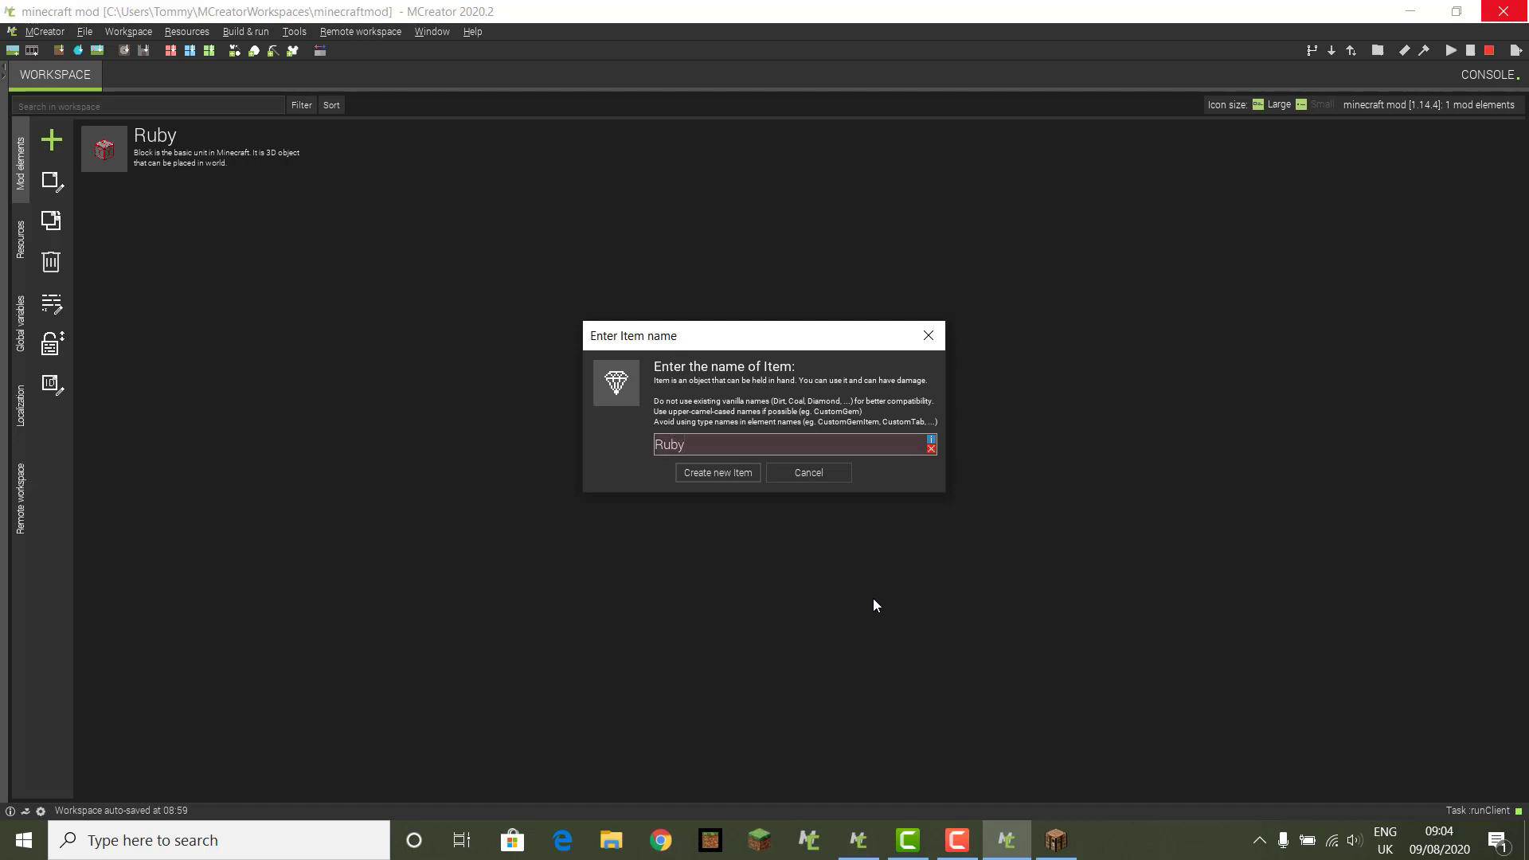
text( I)
key(BackSpace)
key(BackSpace)
text(I)
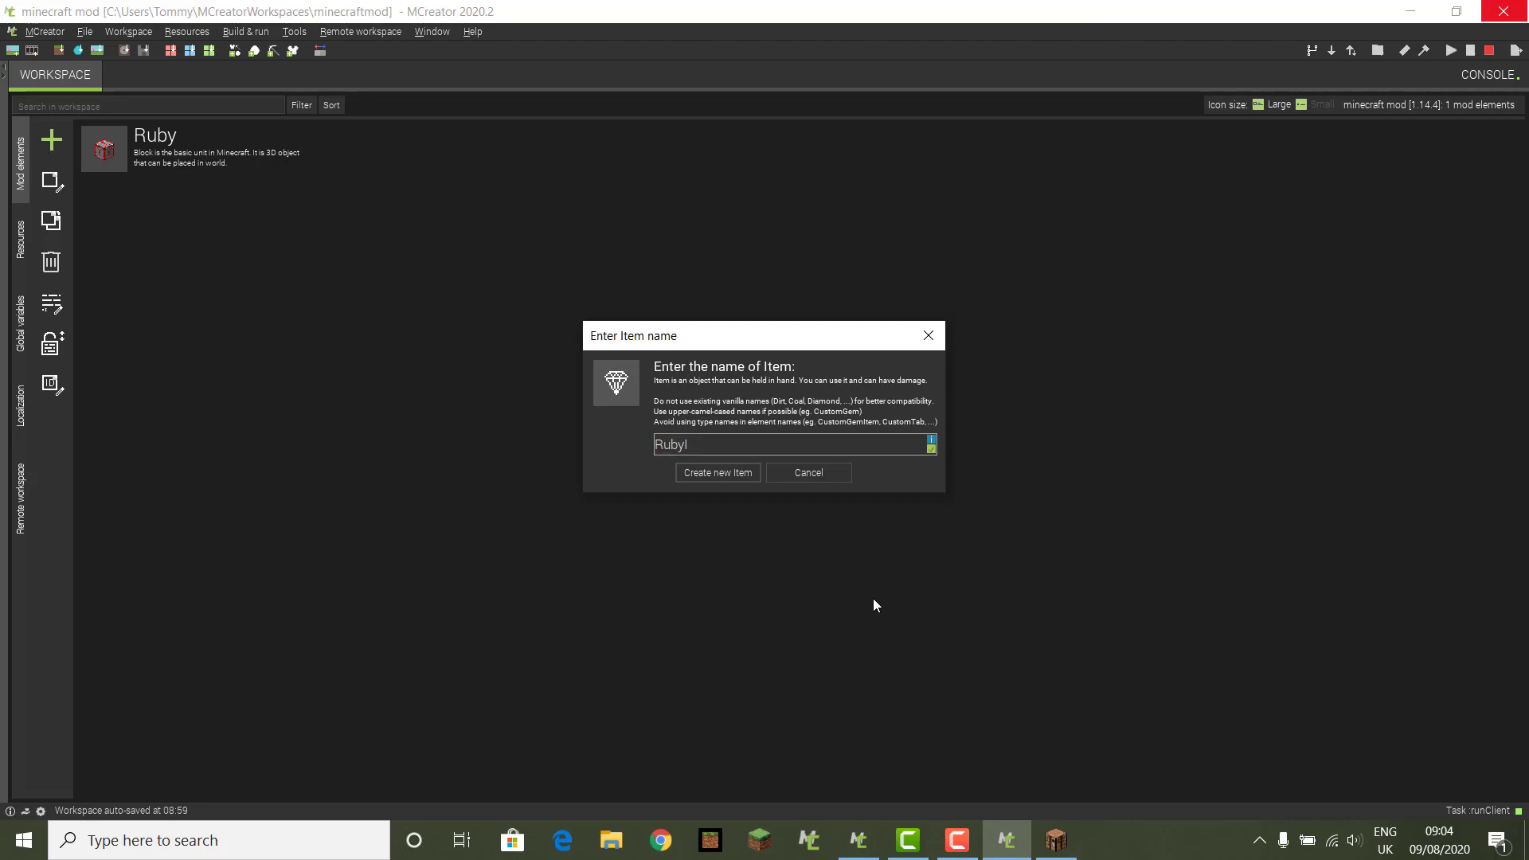
text(tem)
Step: Create the RubyItem element and start a blank 16×16 transparent texture for it
click(714, 473)
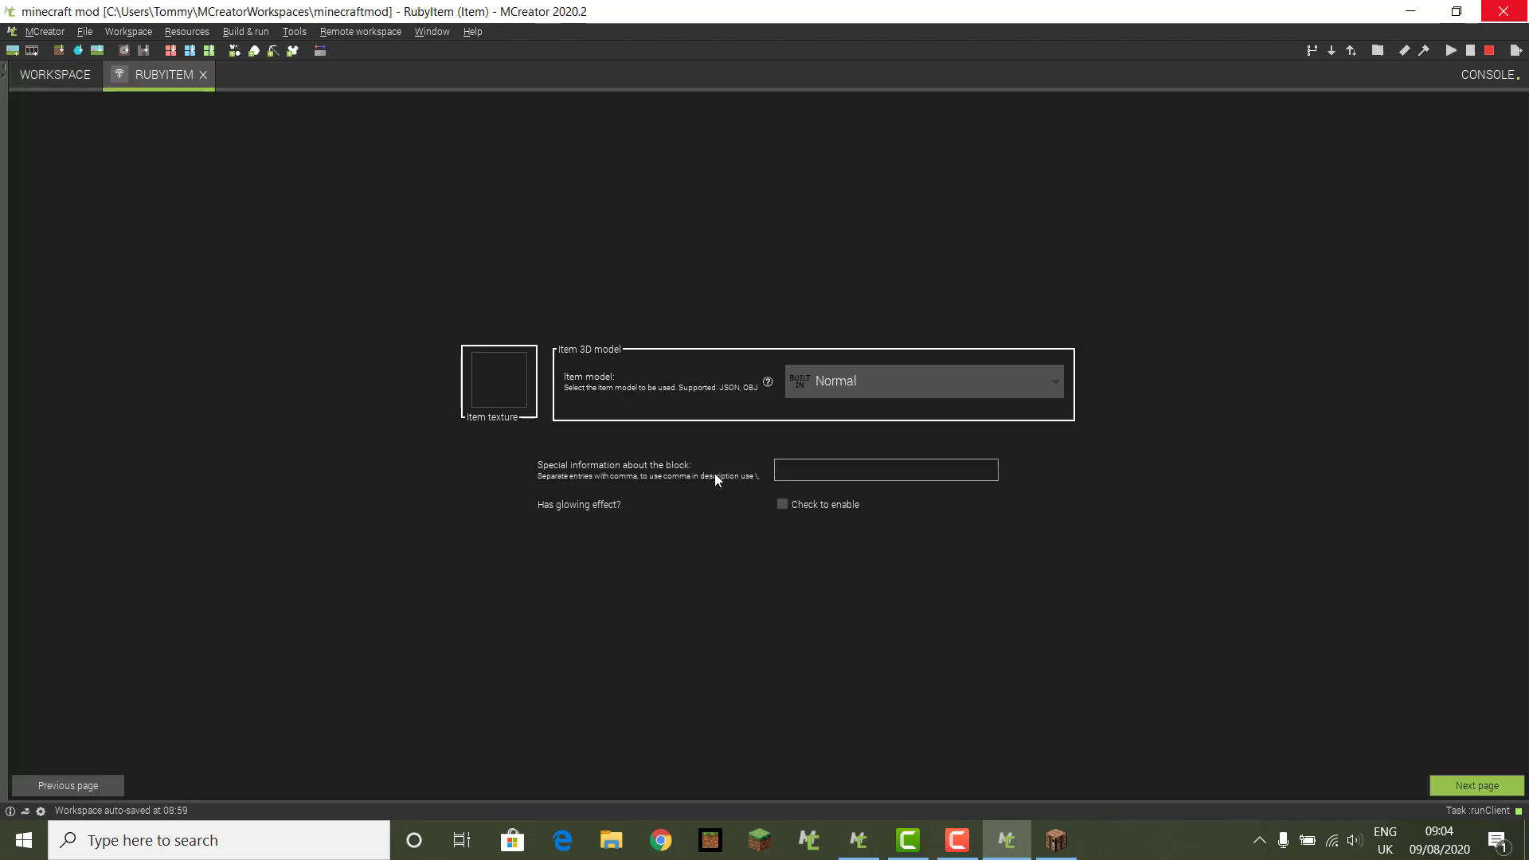
click(514, 378)
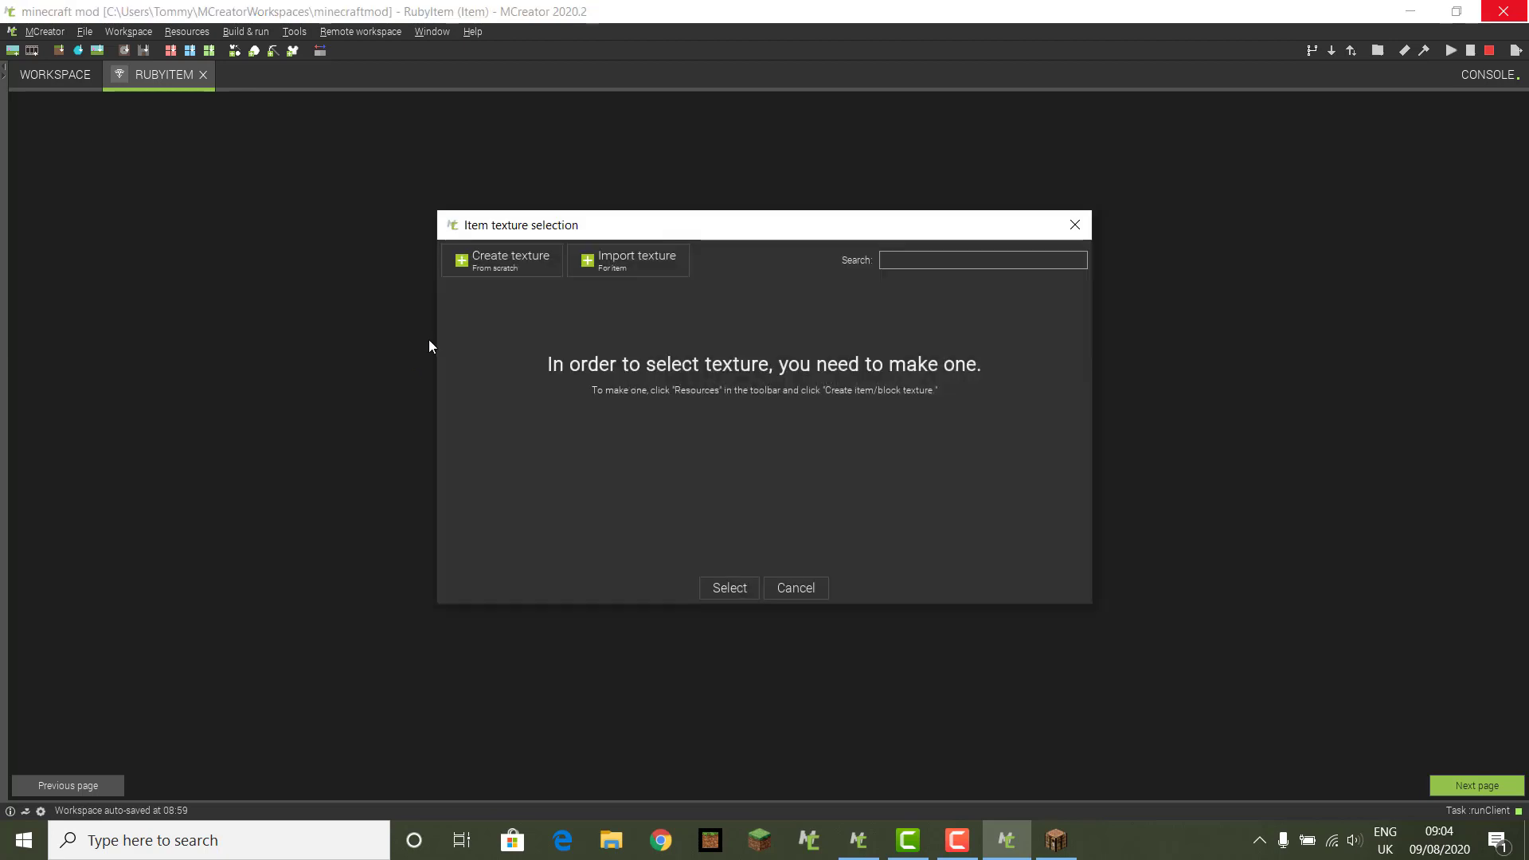
click(510, 276)
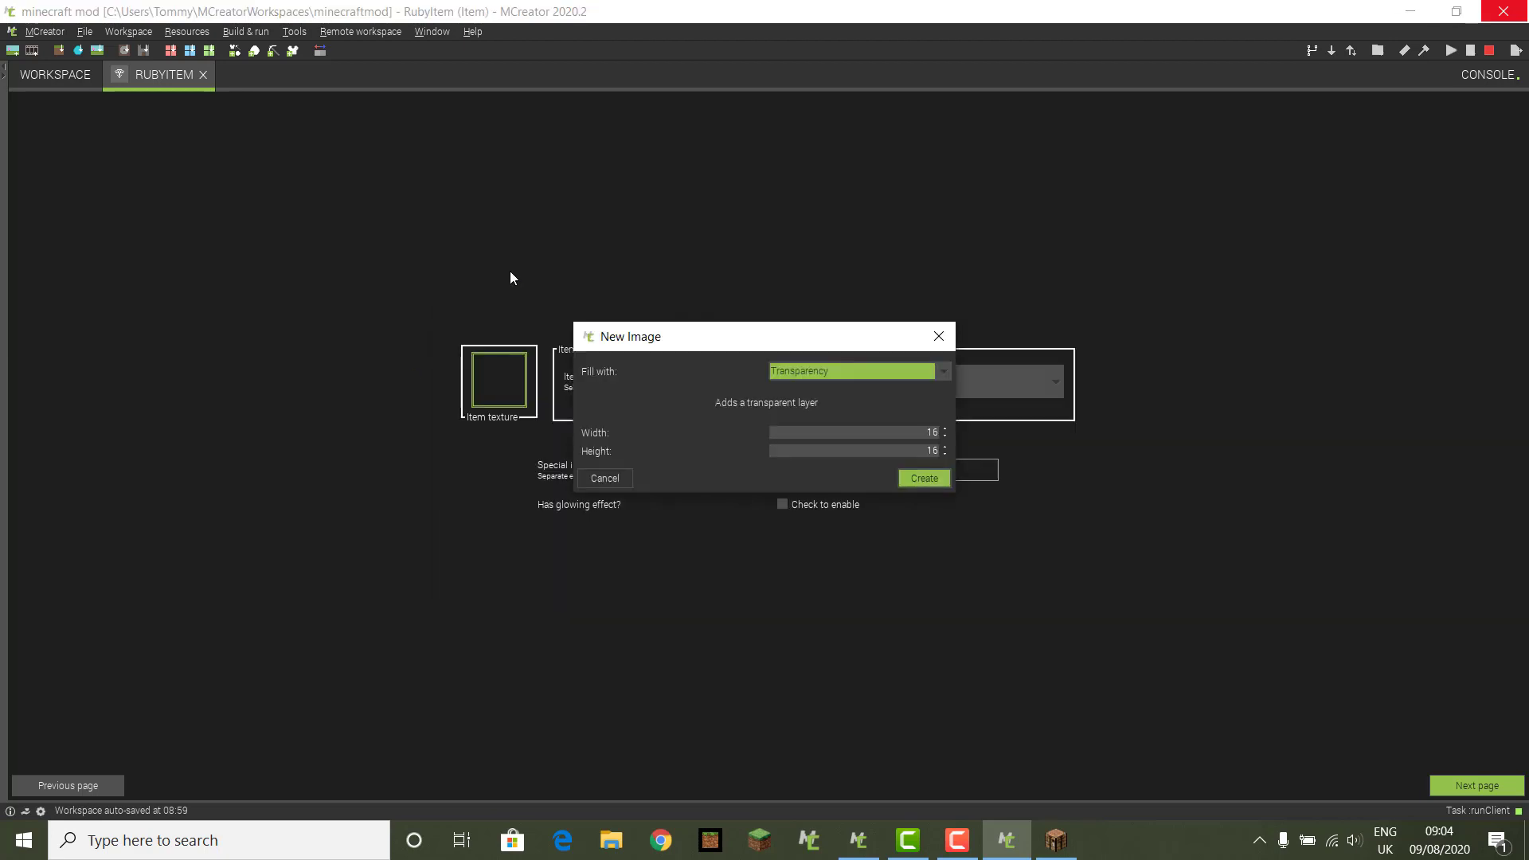
click(936, 483)
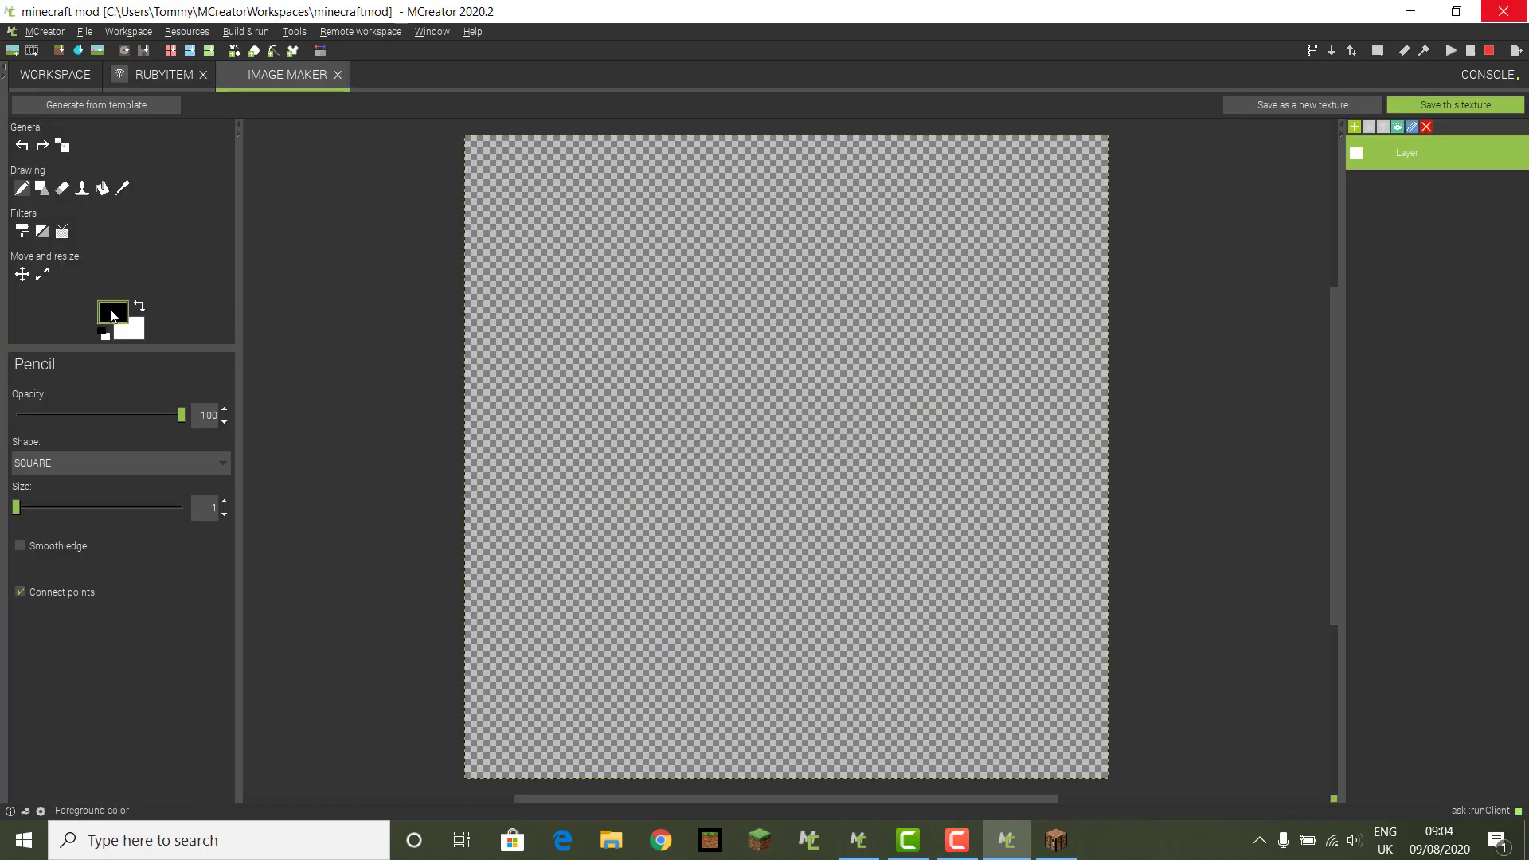
Step: Set the drawing colours to a dark grey foreground and a red background
click(96, 318)
click(605, 414)
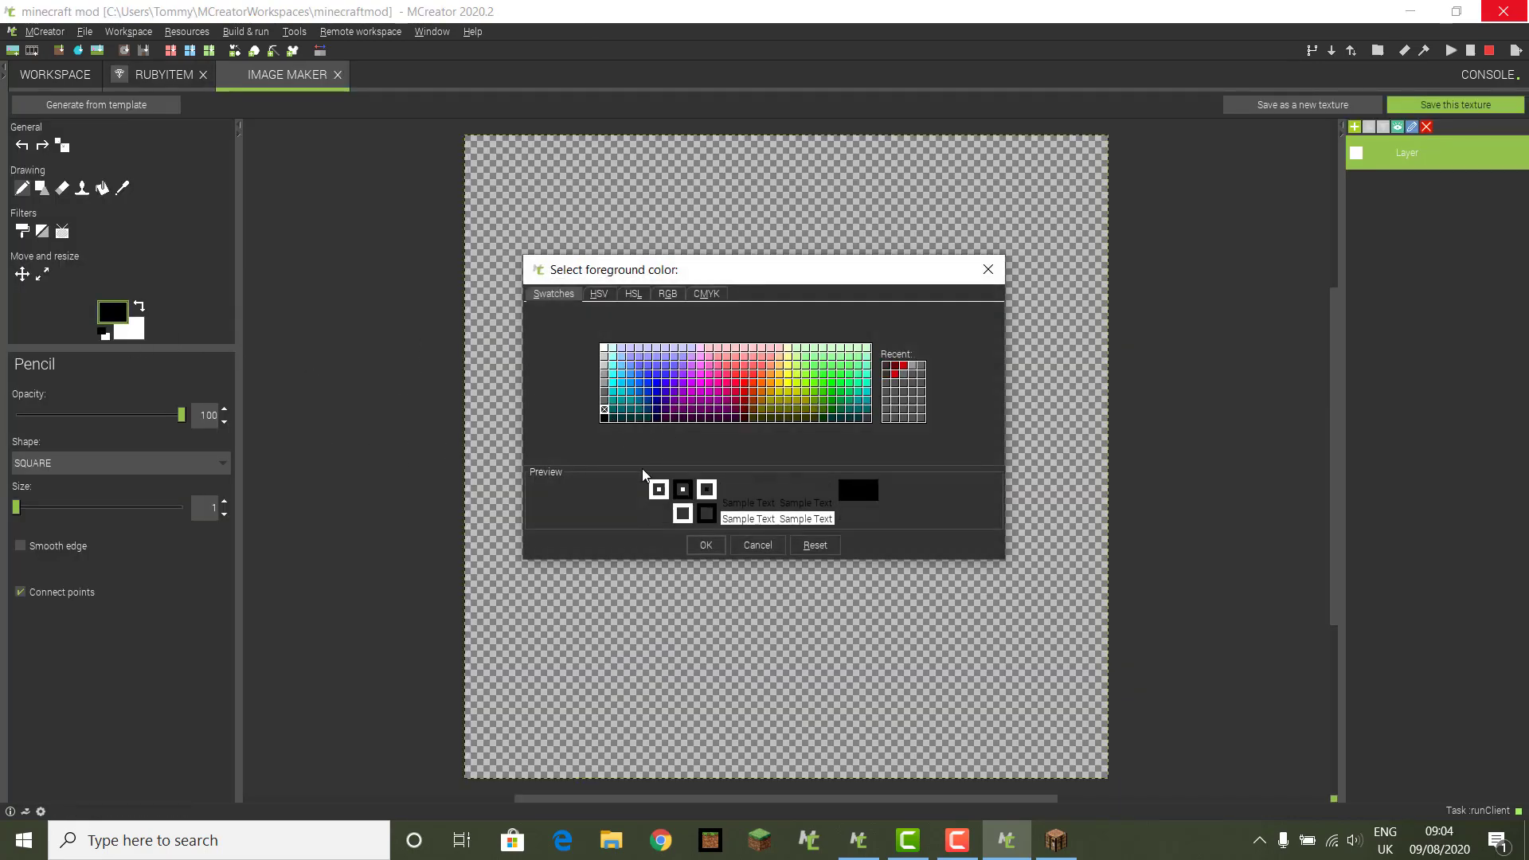
click(705, 544)
click(139, 334)
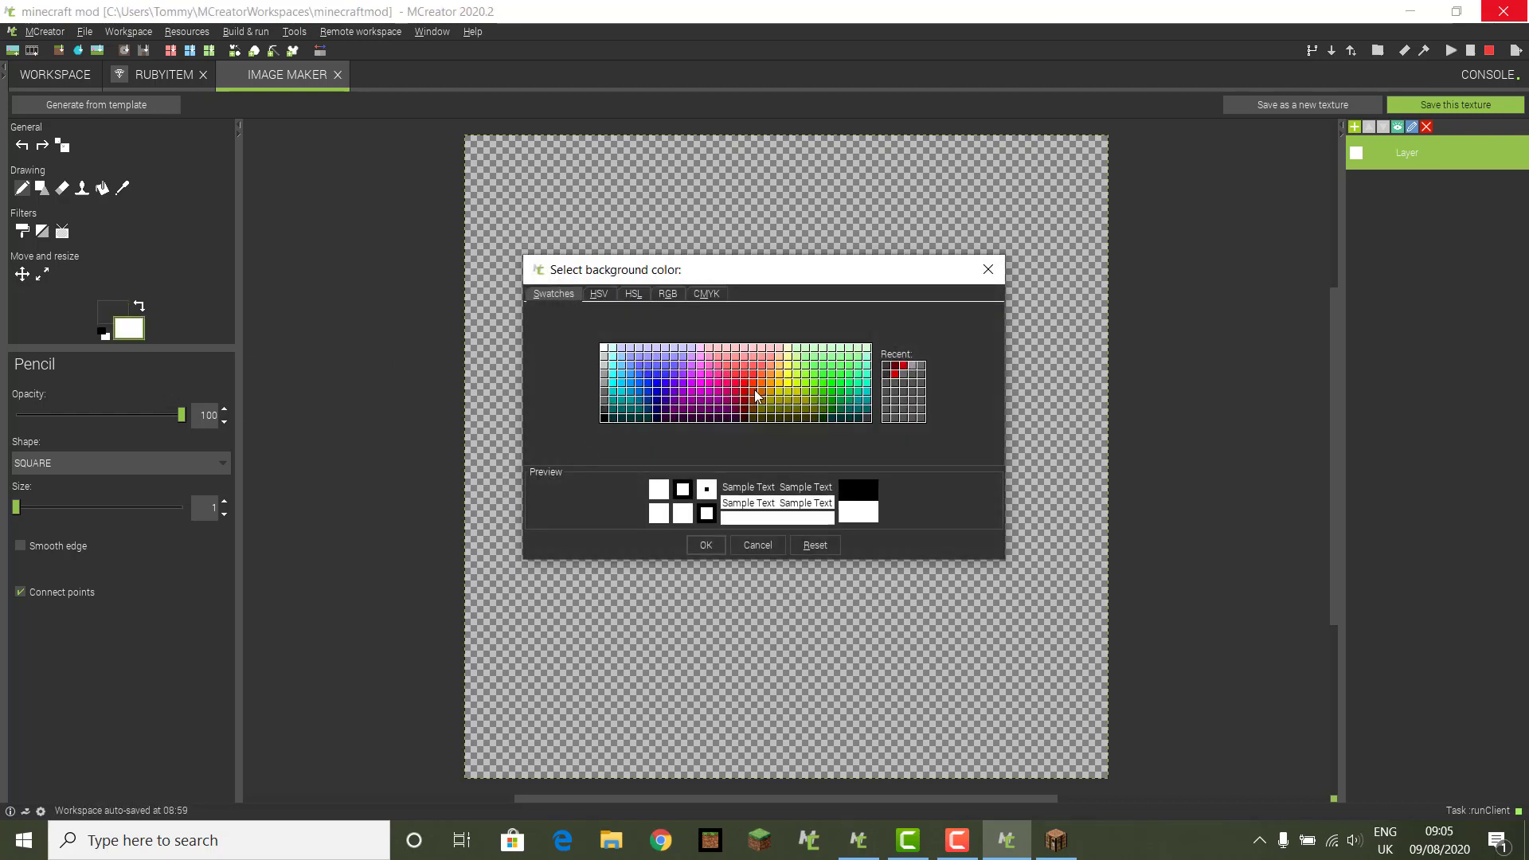
click(895, 375)
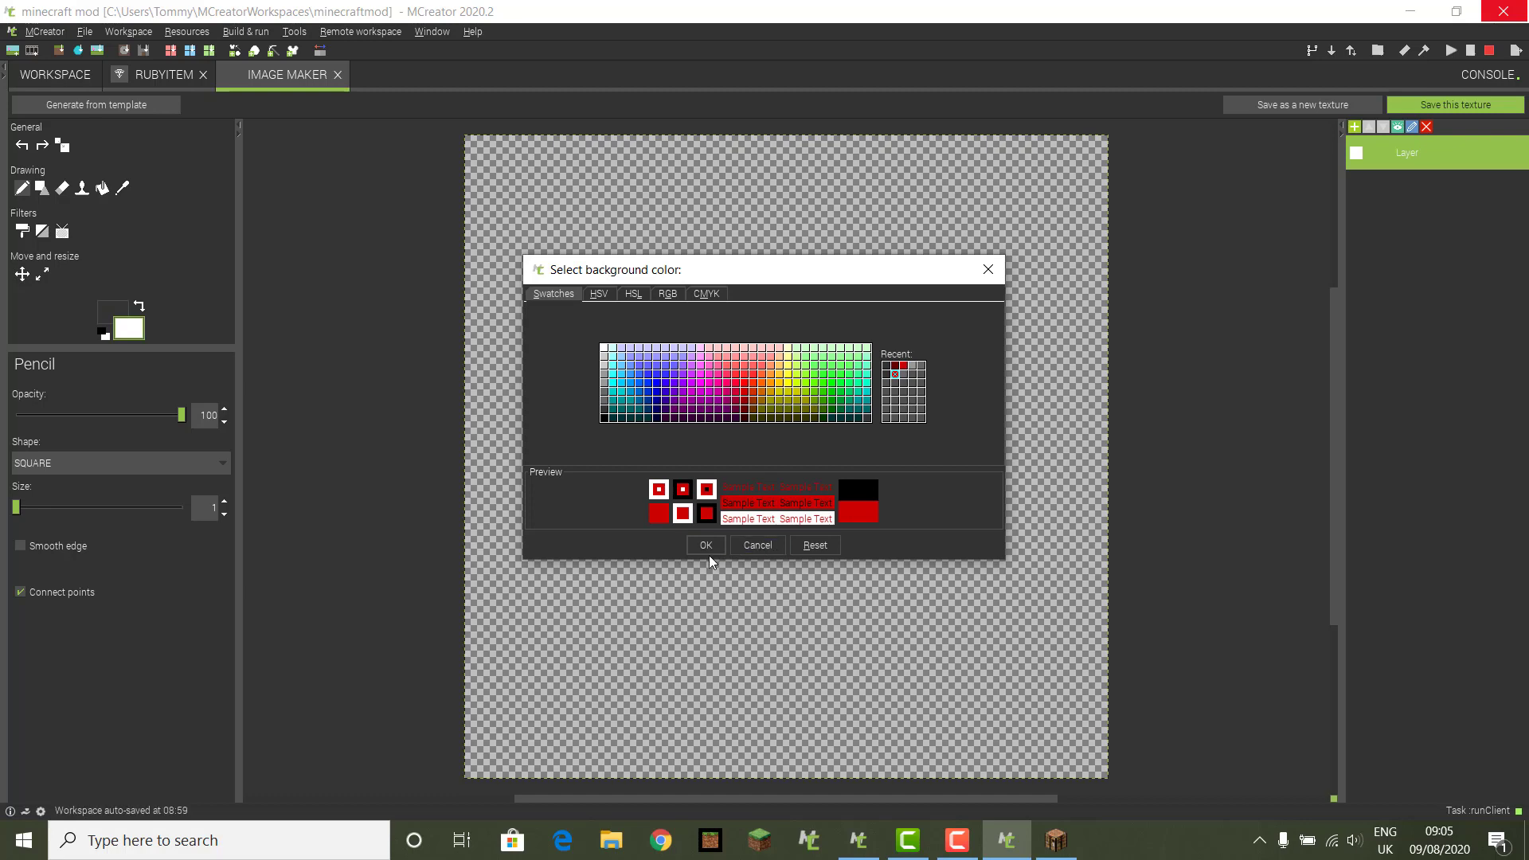
click(706, 545)
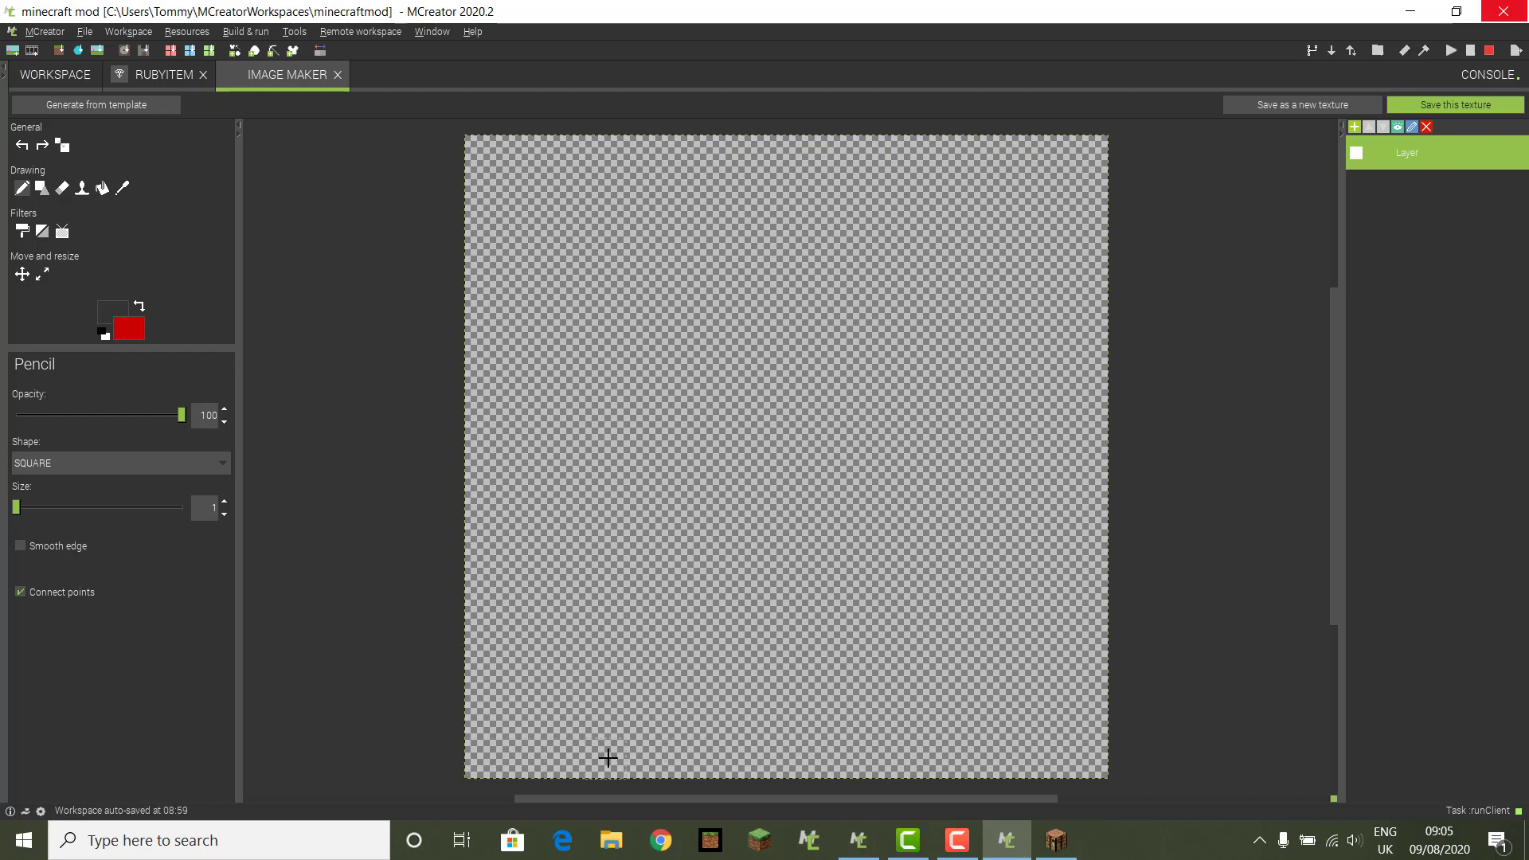
Step: Draw the gem outline's bottom edge and lower diagonals in dark grey pixels
click(682, 749)
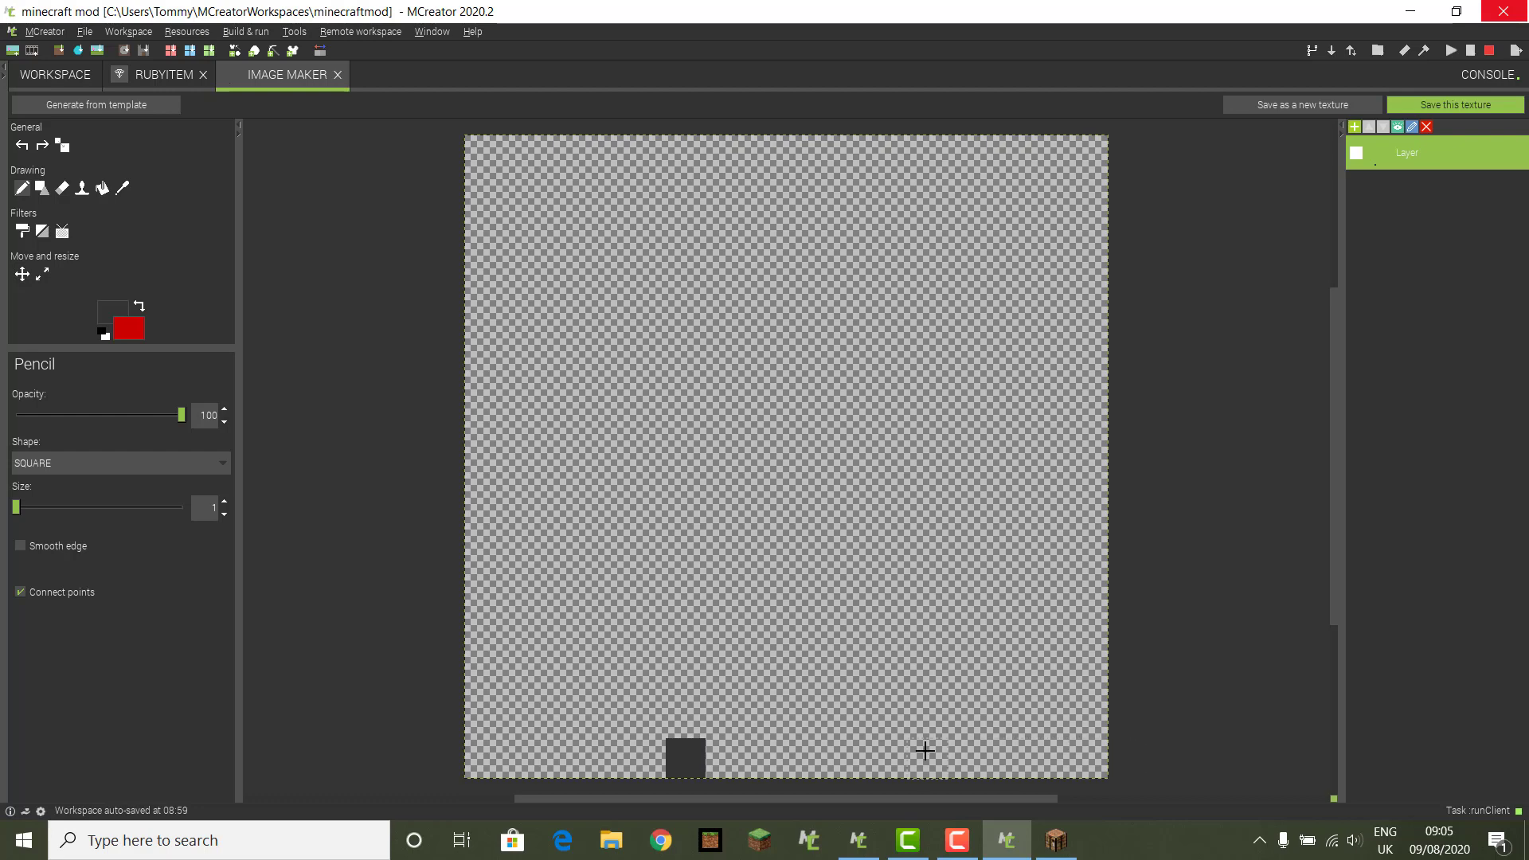
click(887, 757)
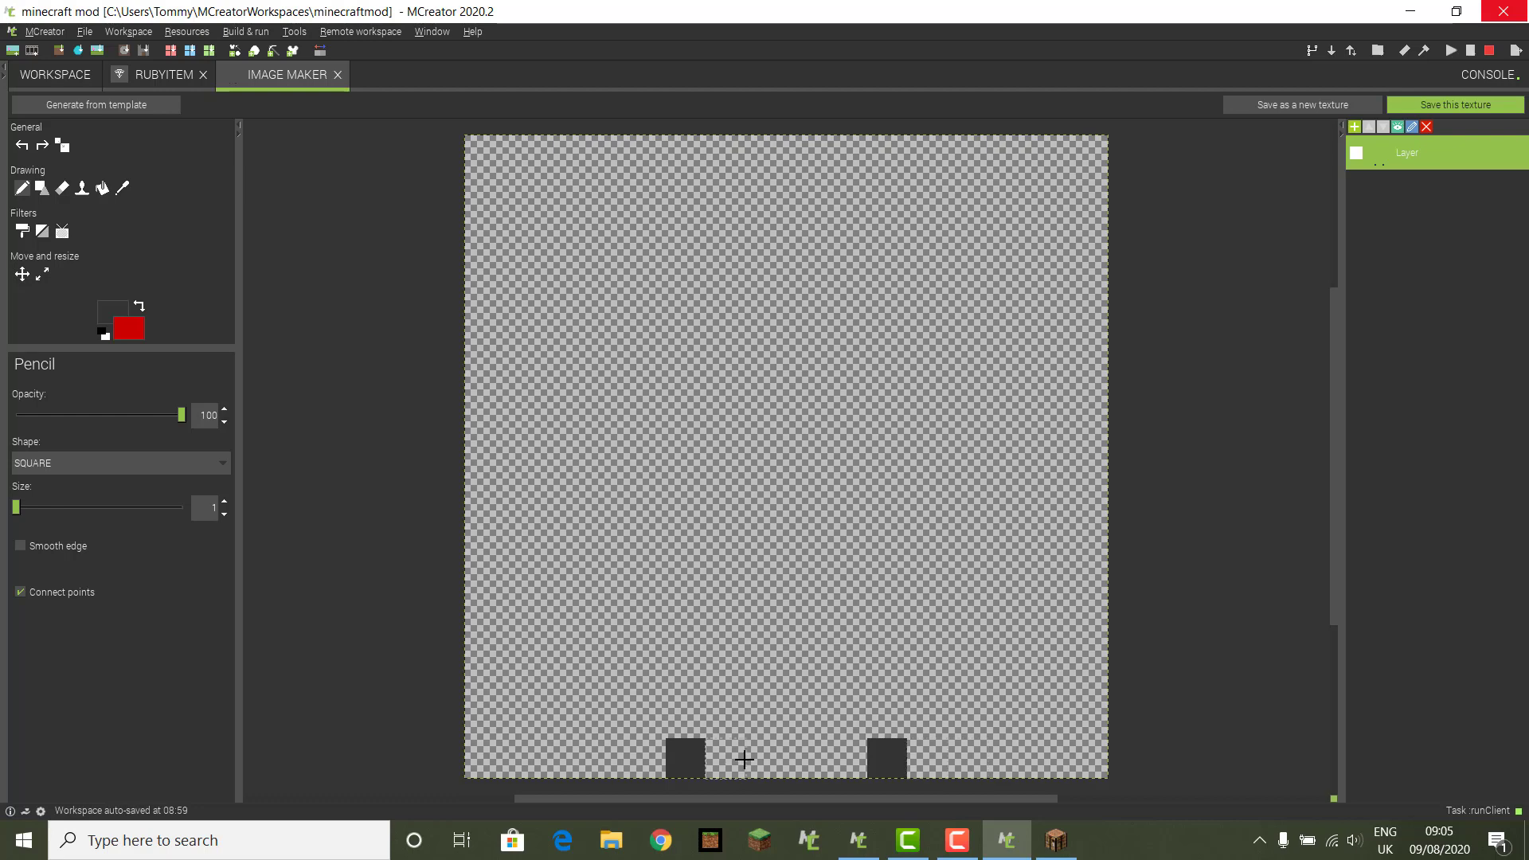
drag(744, 759, 848, 761)
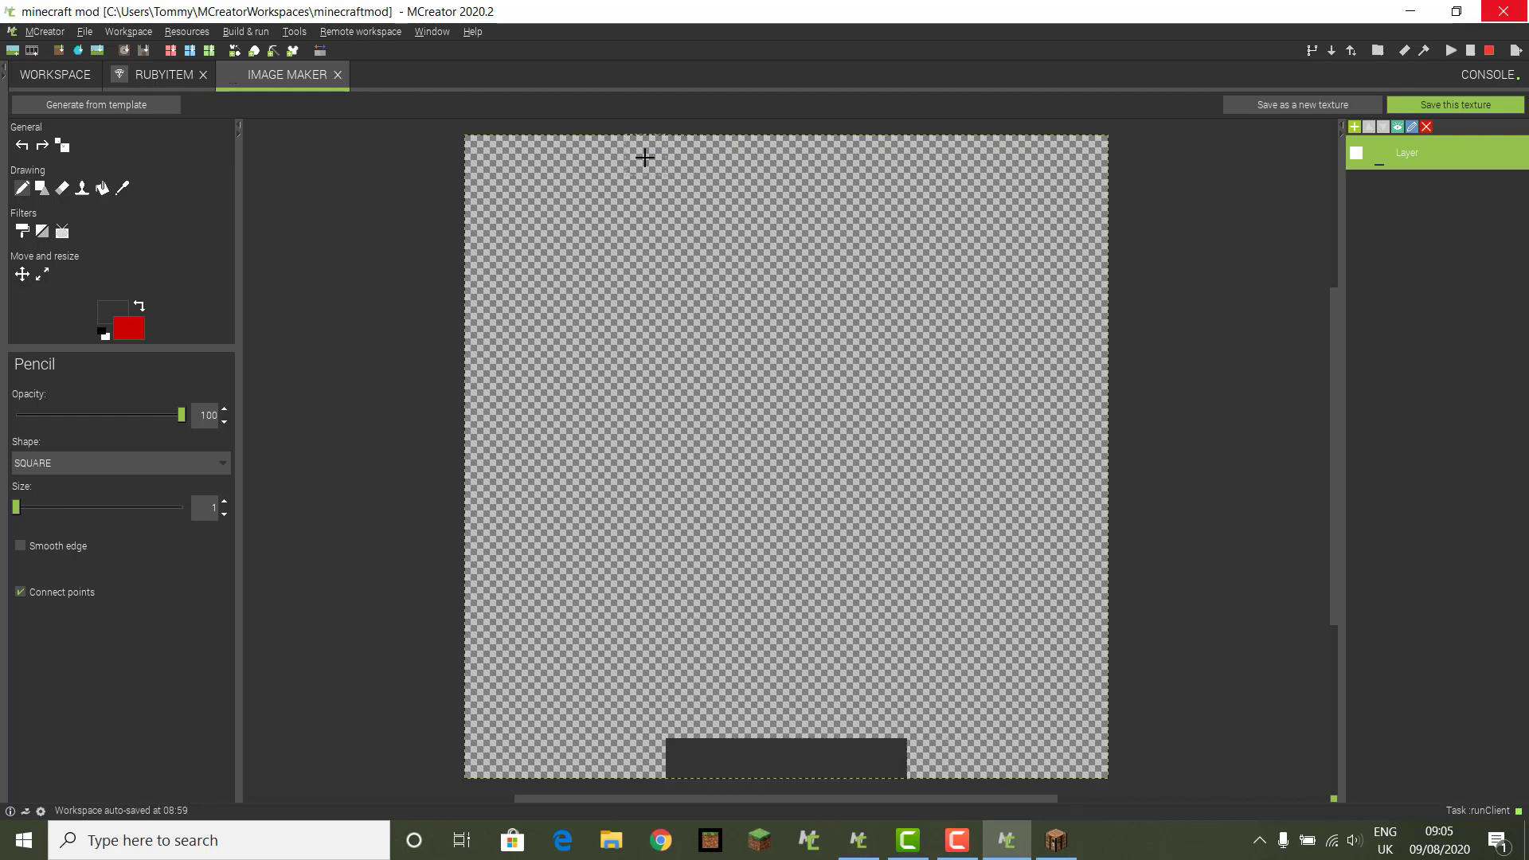
click(652, 709)
click(605, 677)
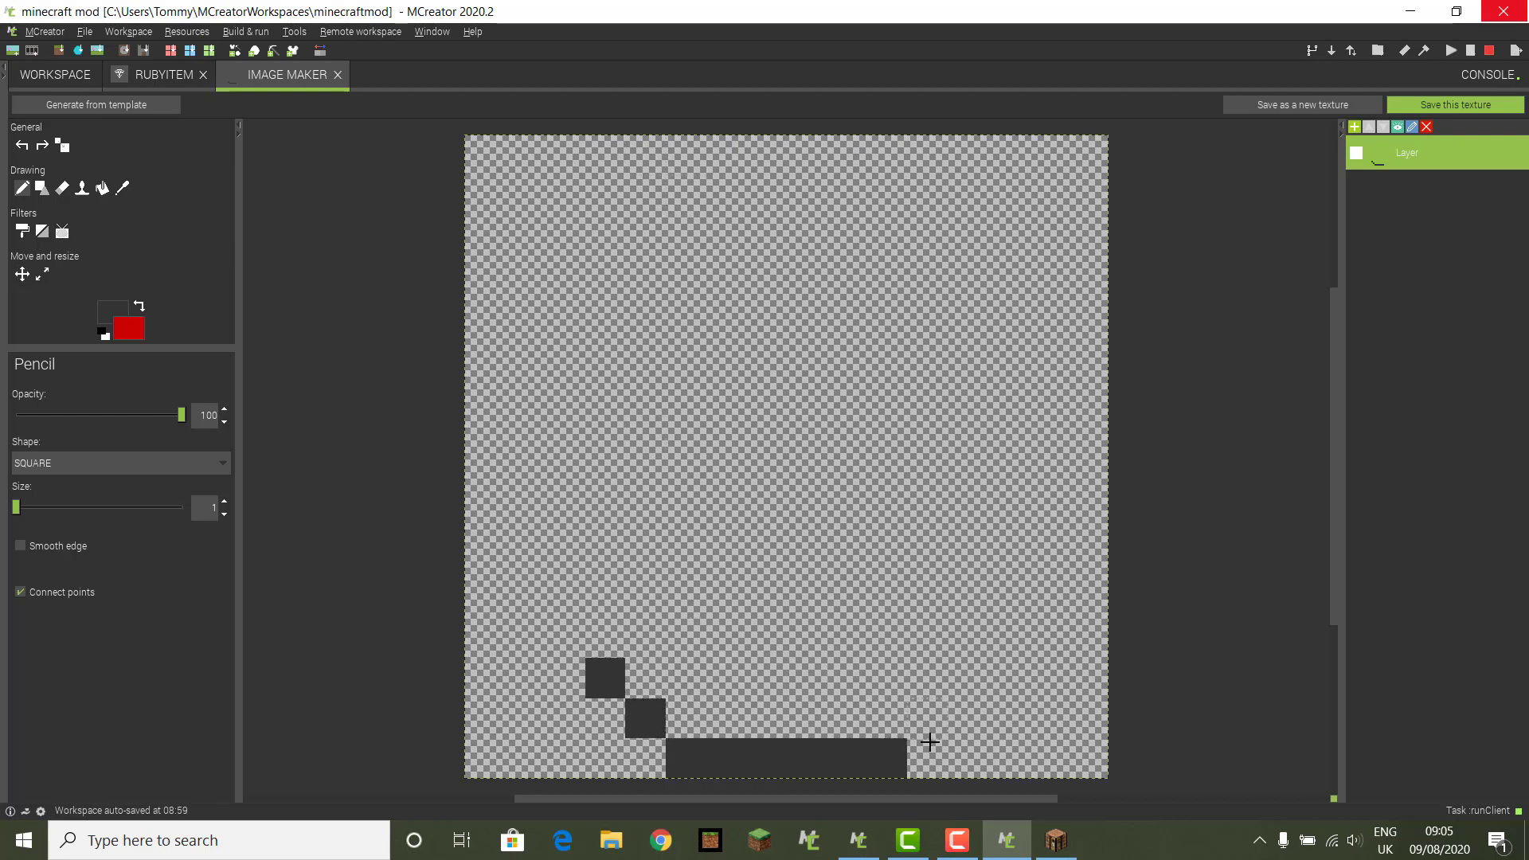
click(927, 719)
click(967, 678)
click(1008, 638)
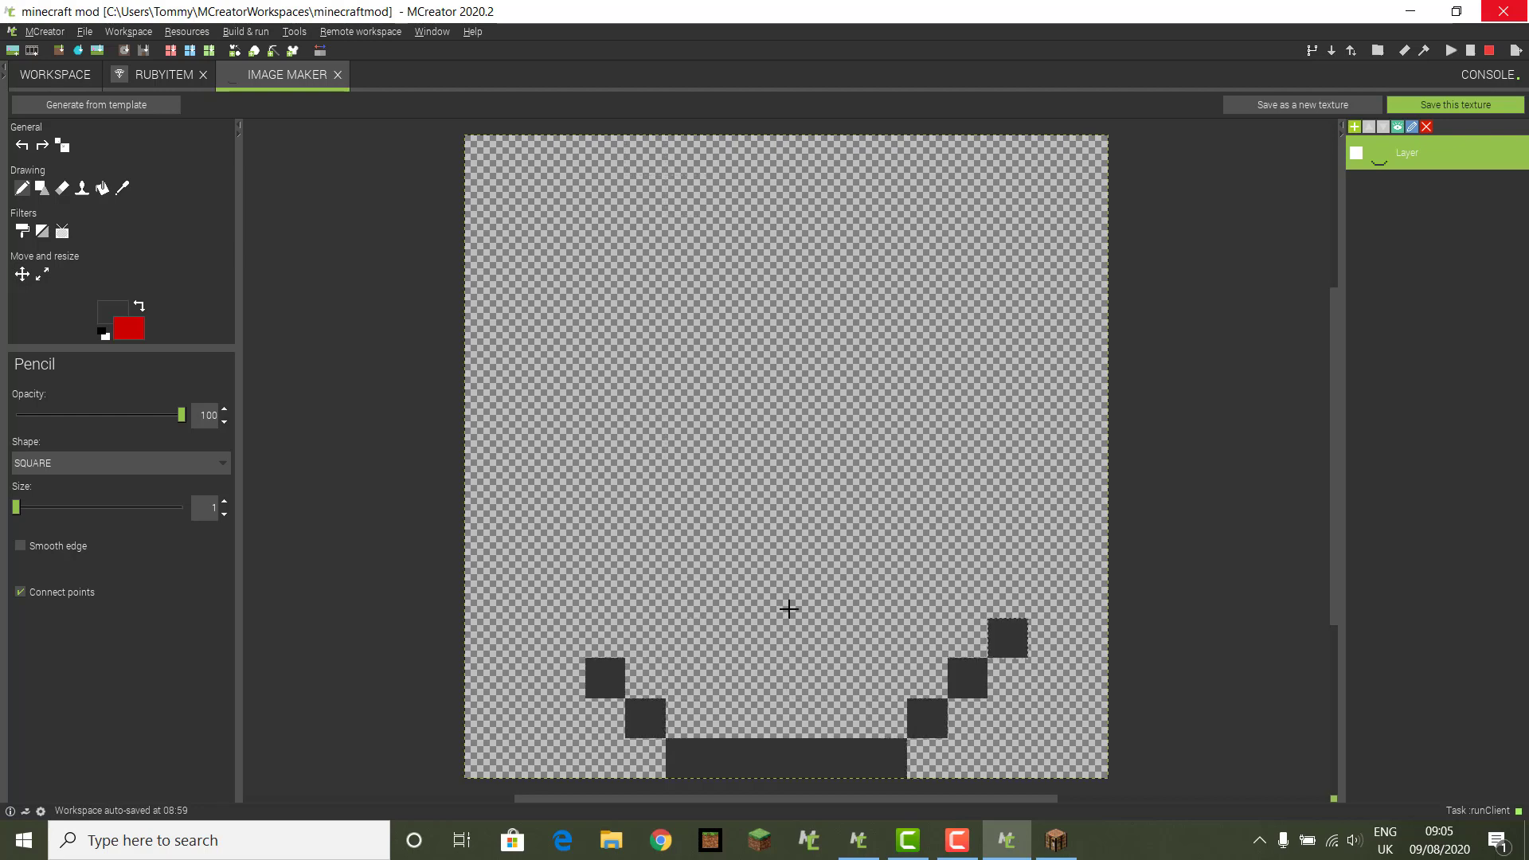
click(561, 640)
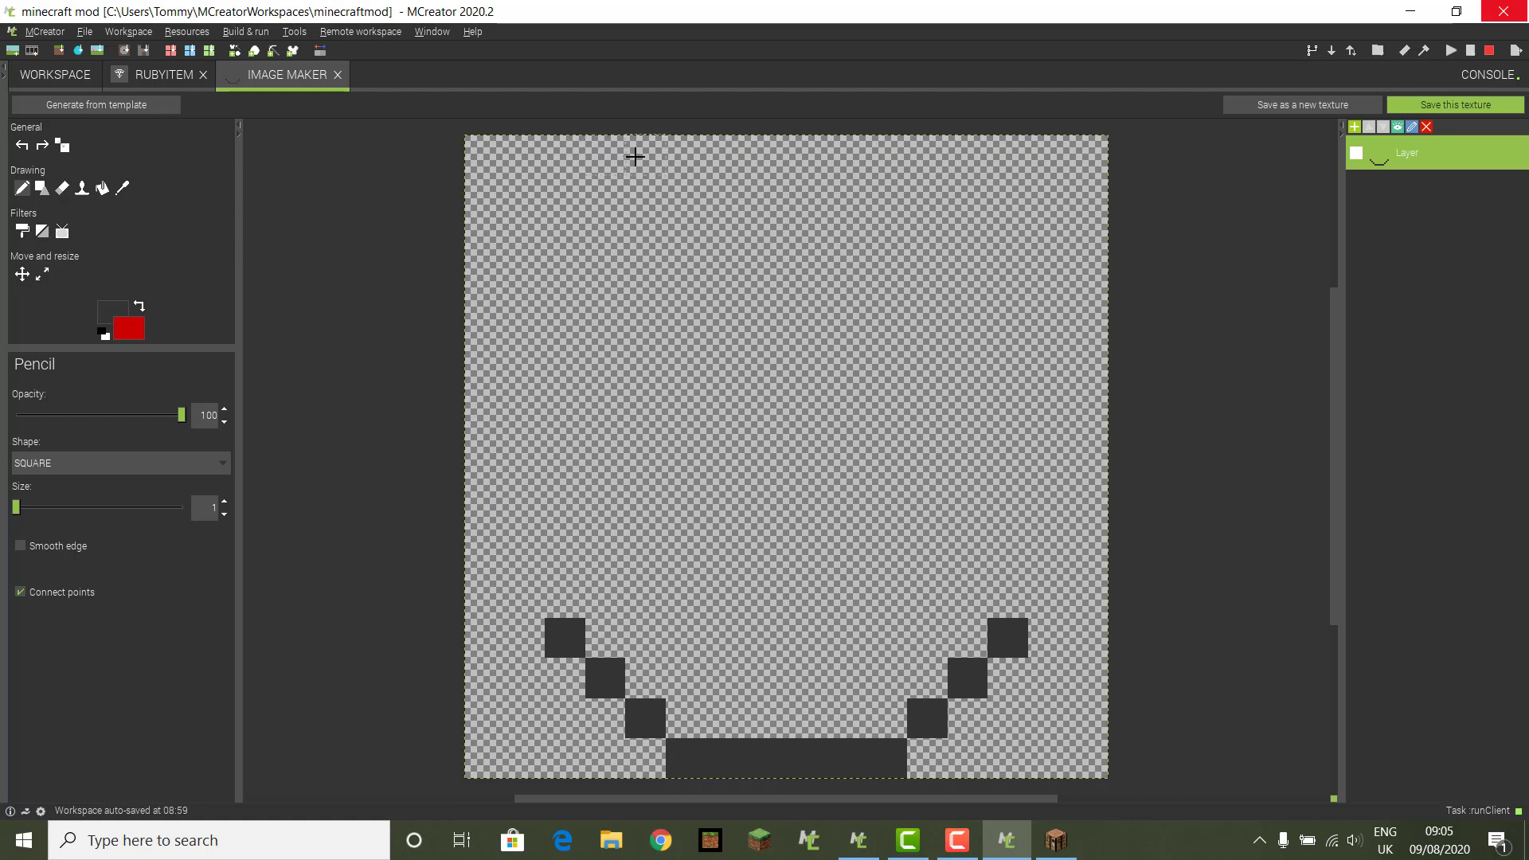
Step: Draw the top bar, upper diagonals and both vertical side edges to close the outline
click(700, 155)
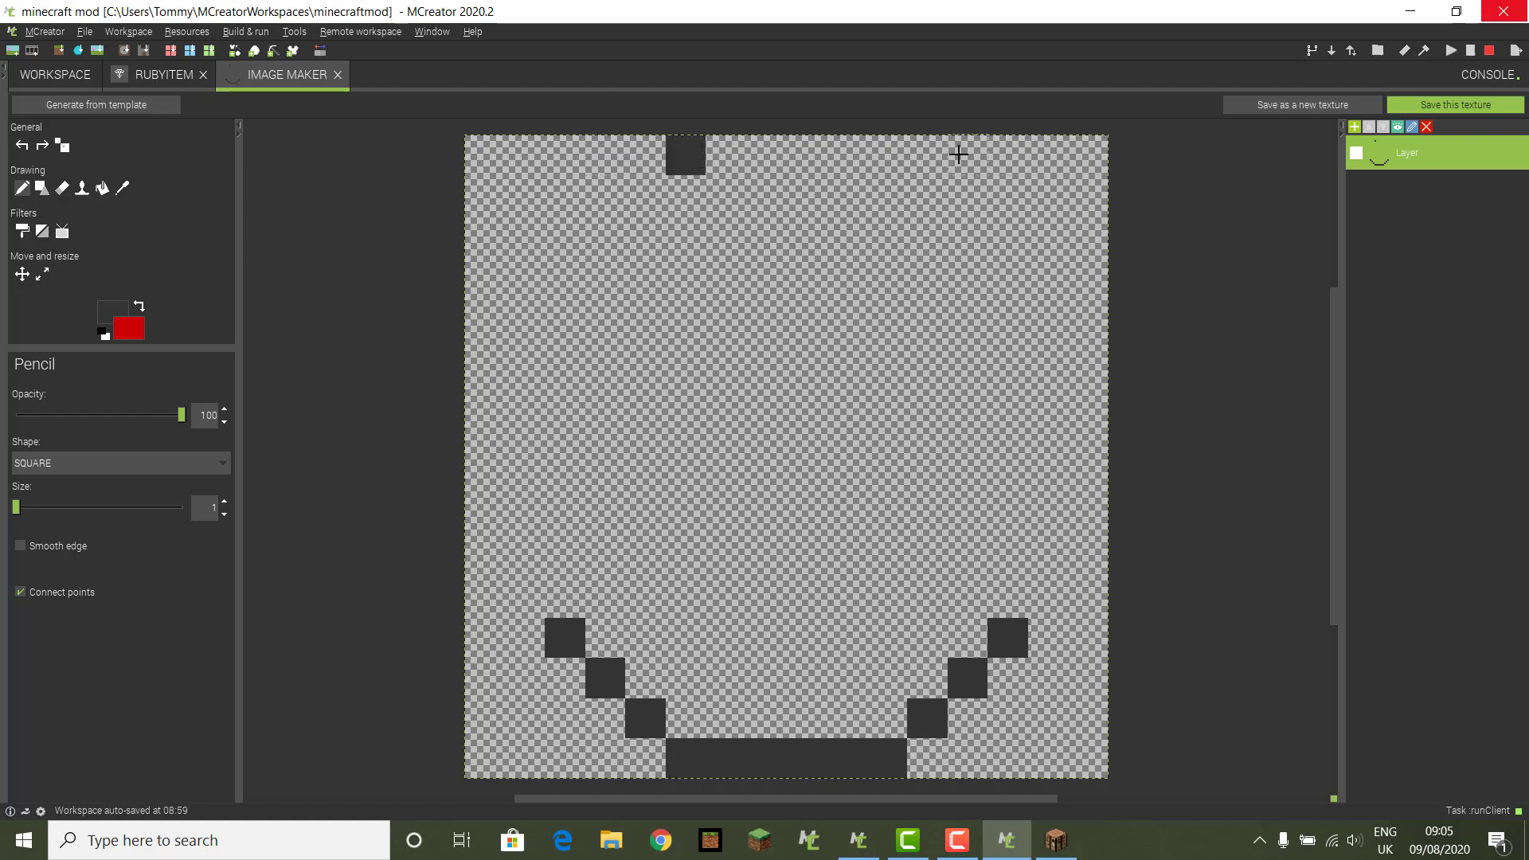
click(886, 154)
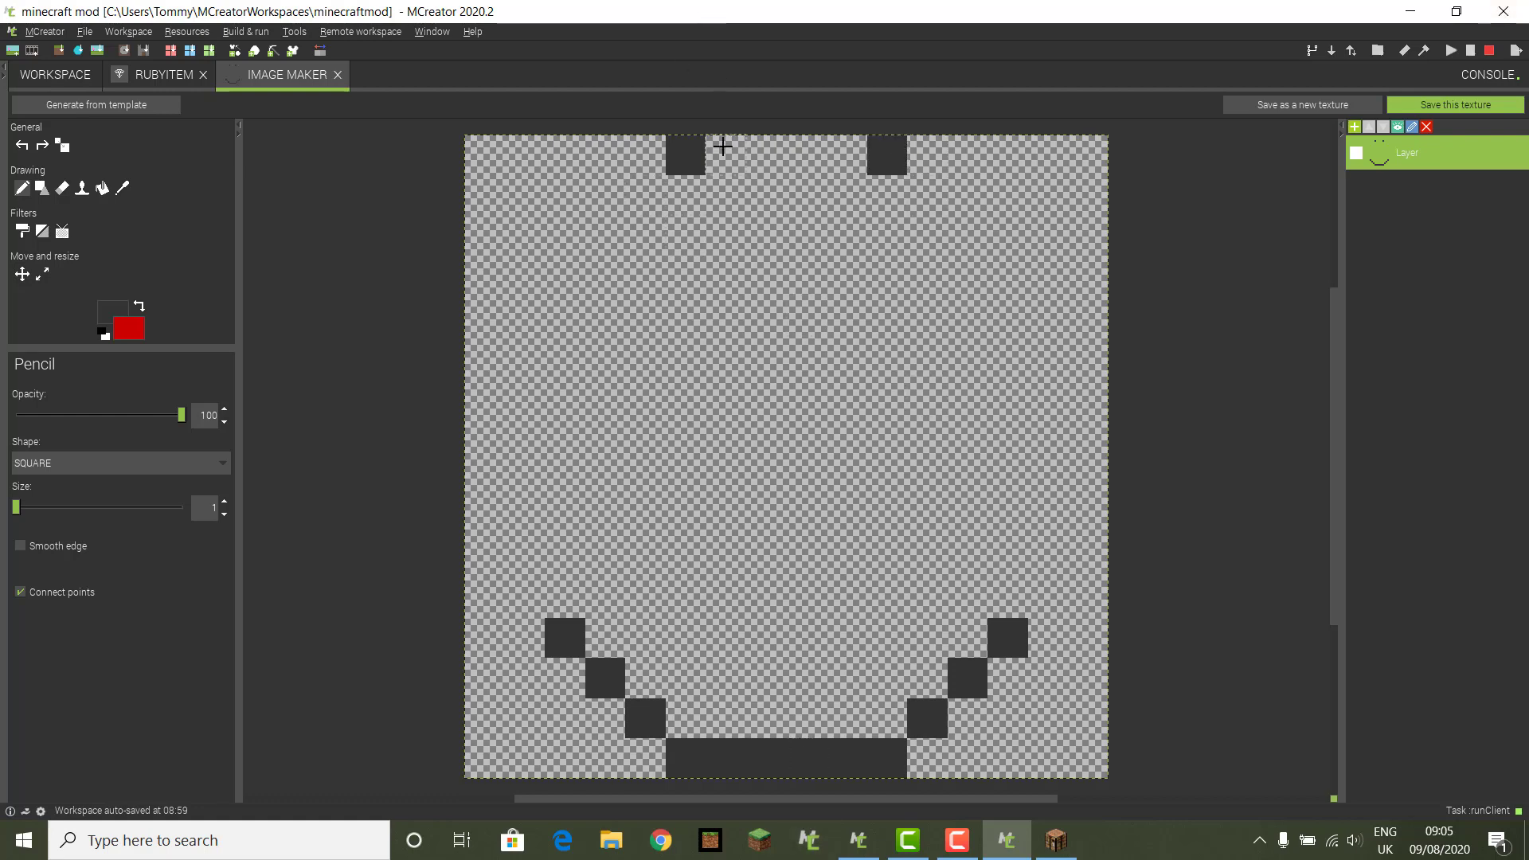
drag(725, 155, 846, 159)
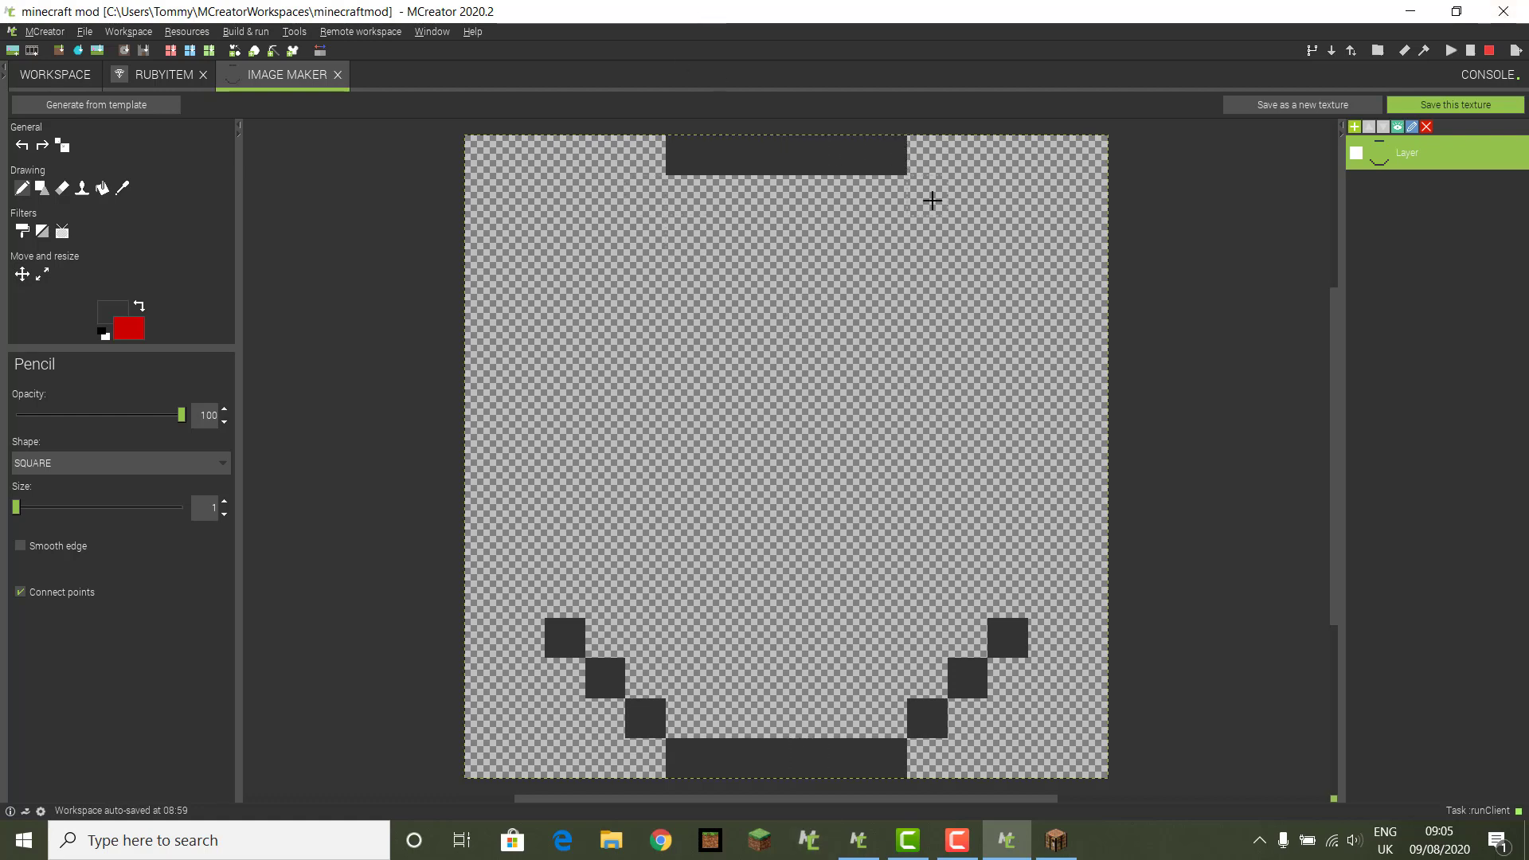
click(928, 197)
click(966, 236)
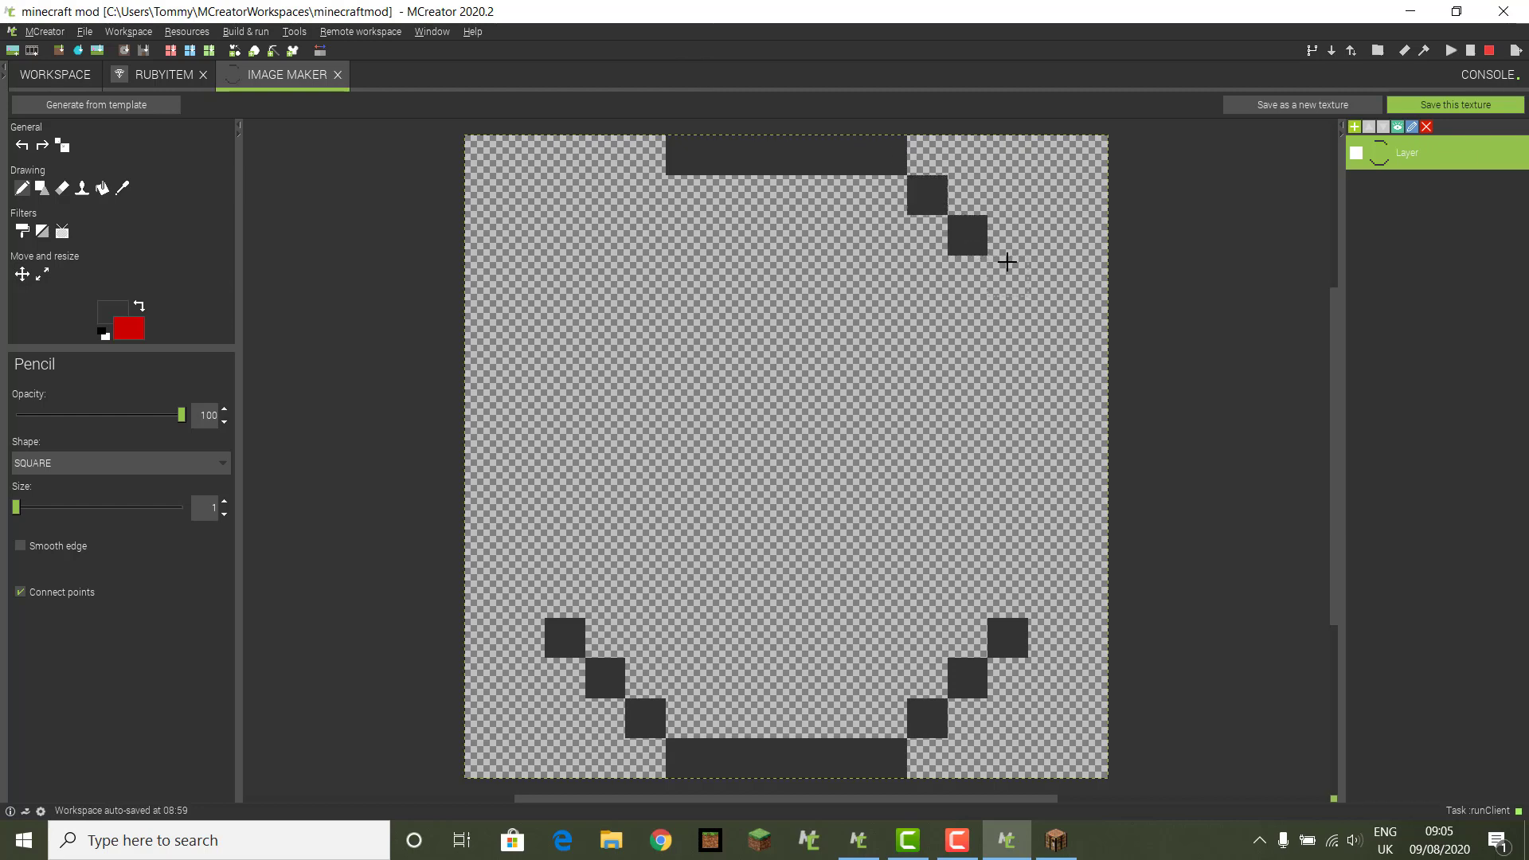
click(1007, 262)
click(637, 194)
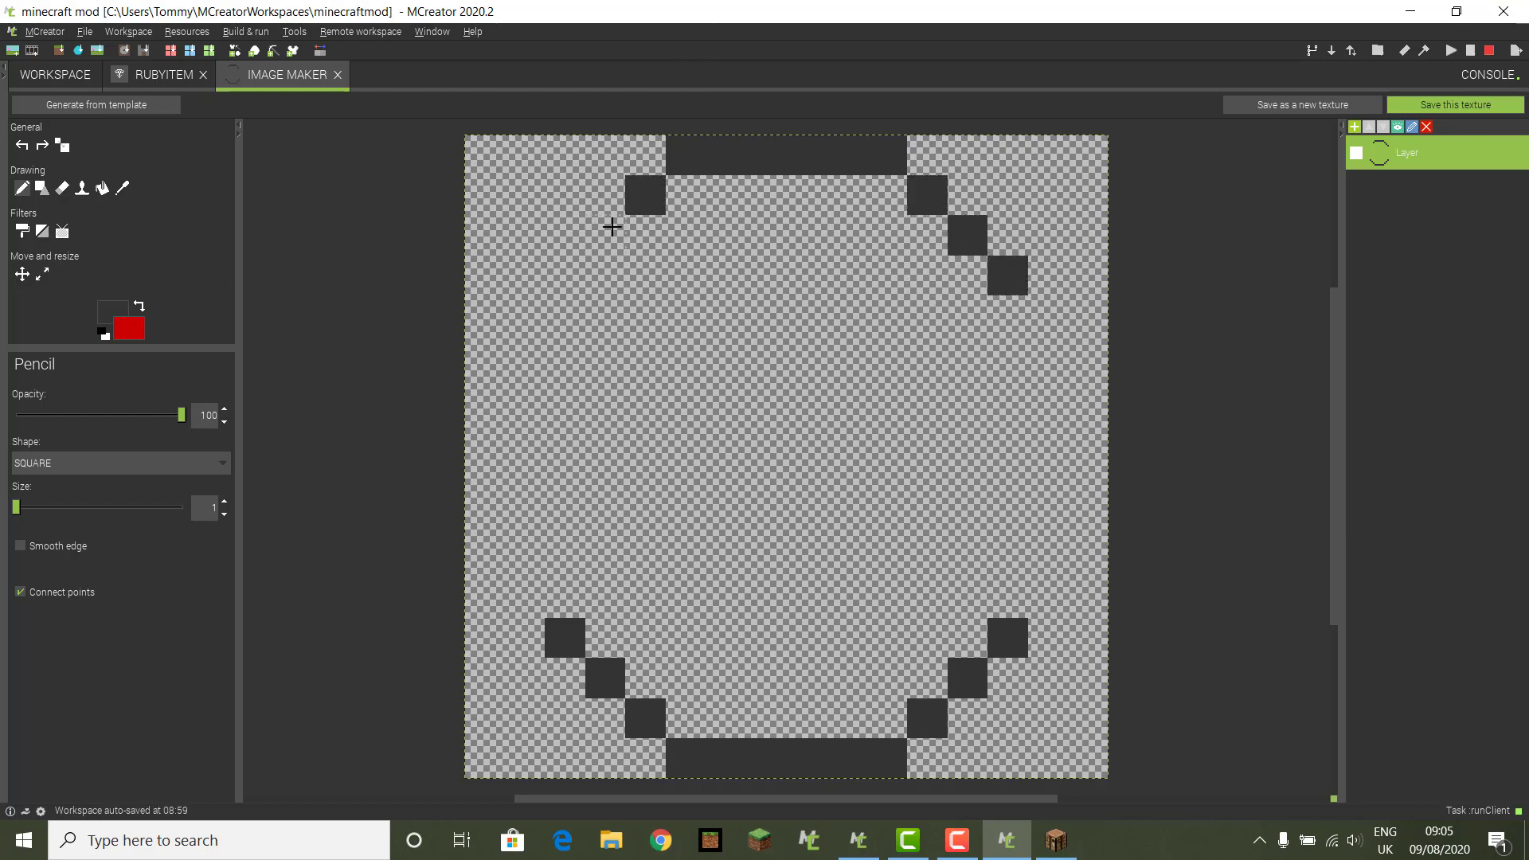
click(609, 232)
click(566, 264)
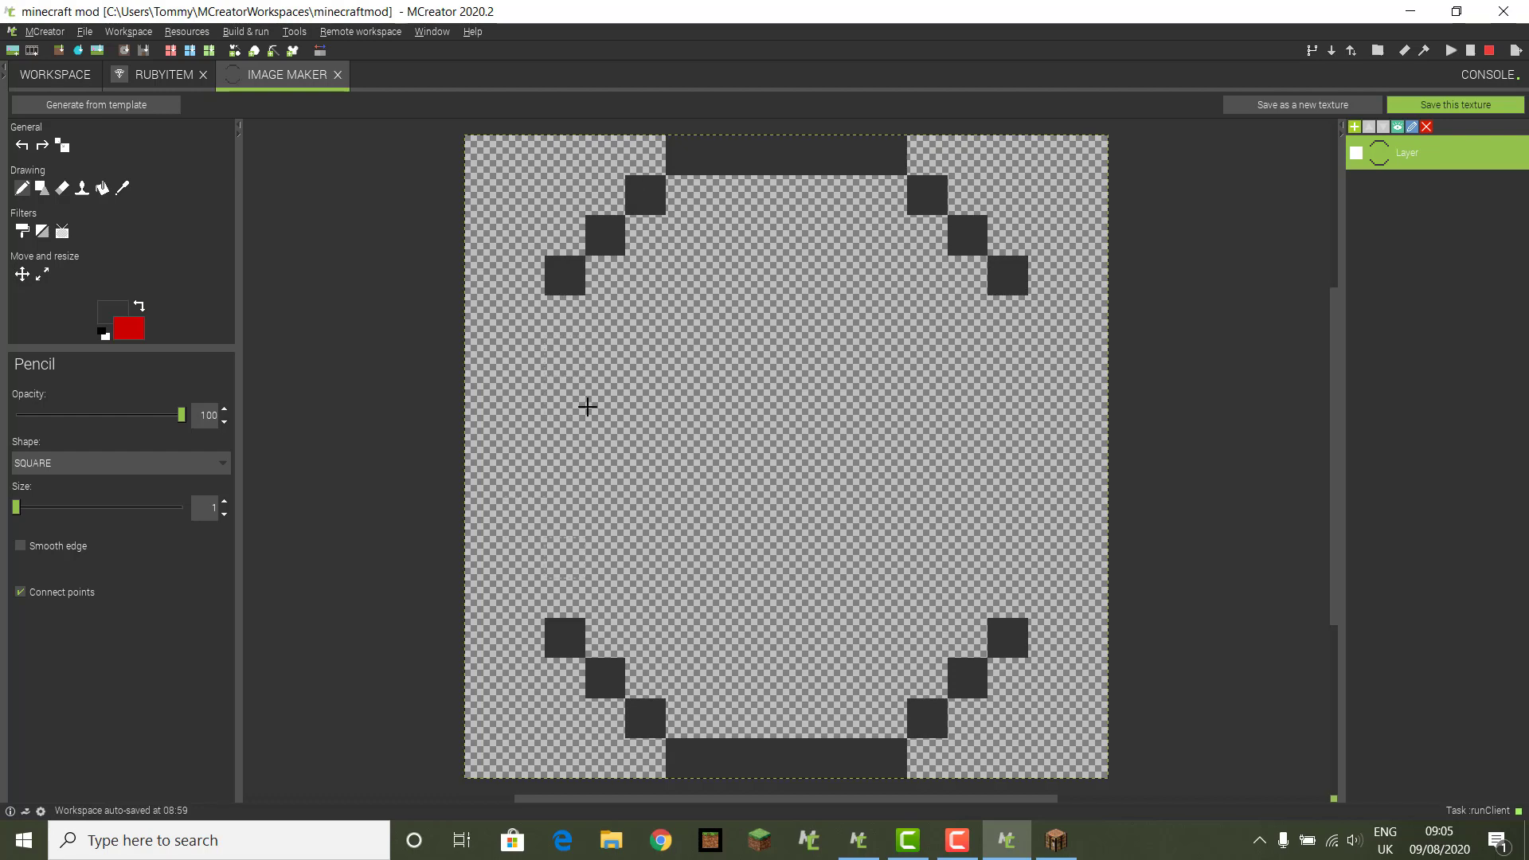
drag(562, 327, 558, 603)
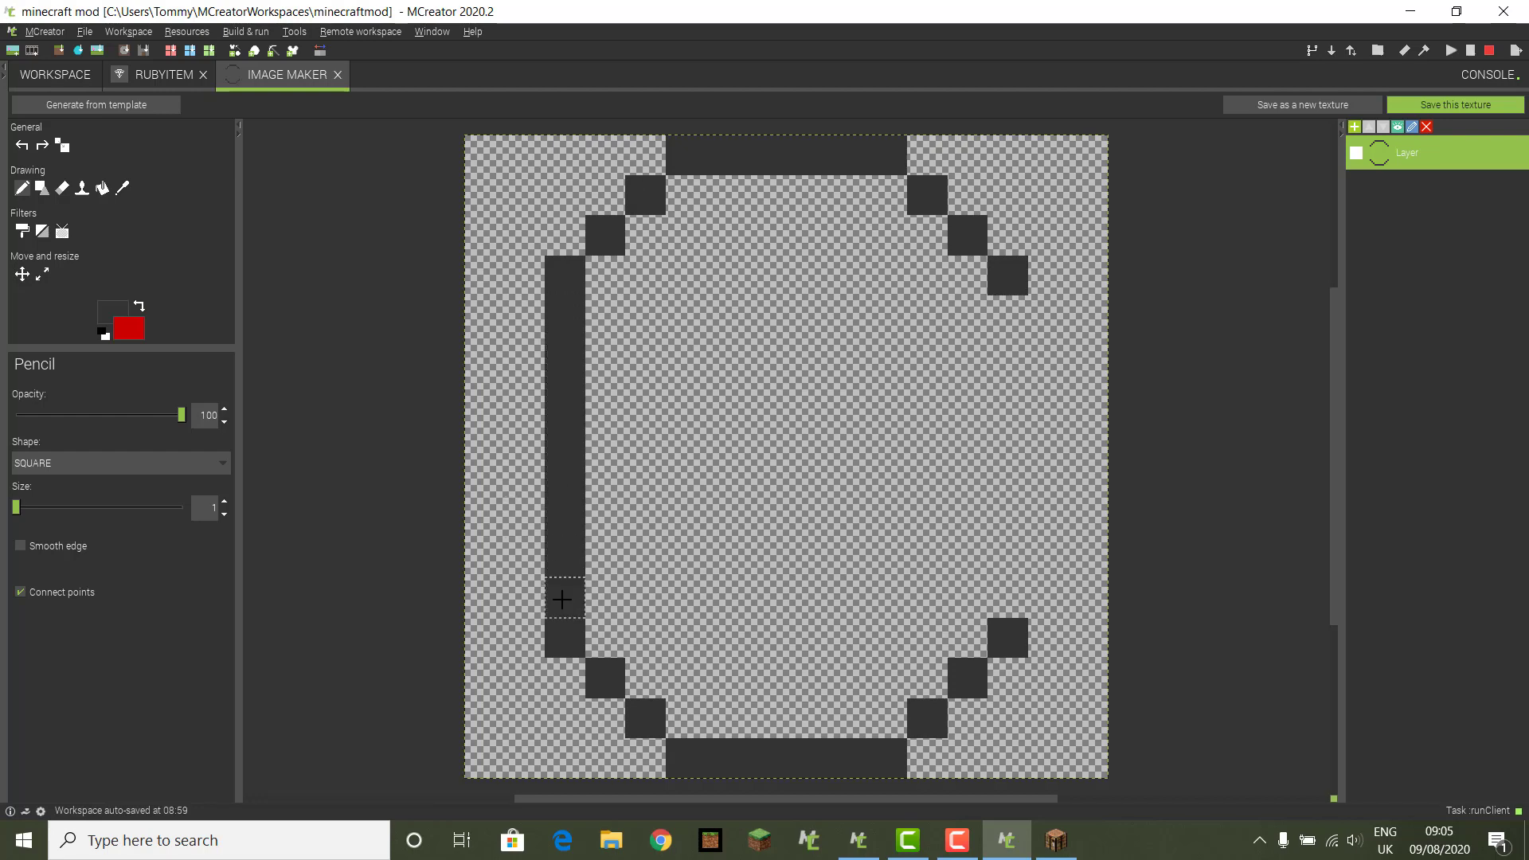
mouse_move(1023, 312)
mouse_down()
mouse_move(1001, 471)
mouse_move(1006, 609)
mouse_up()
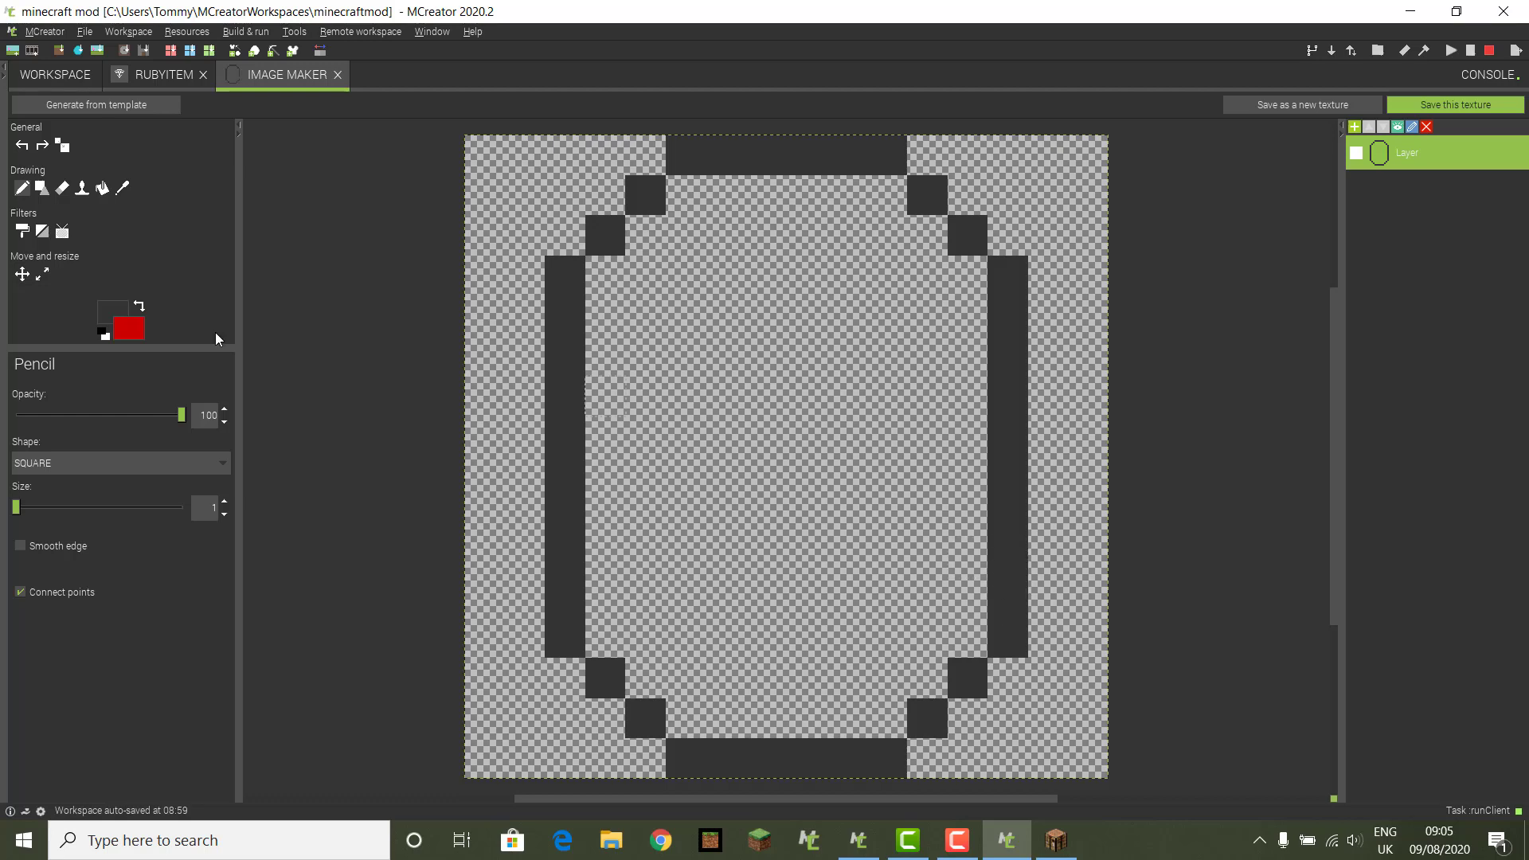
Step: Paint the gem's interior solid red, then switch back to dark grey and darken one left pixel
click(141, 310)
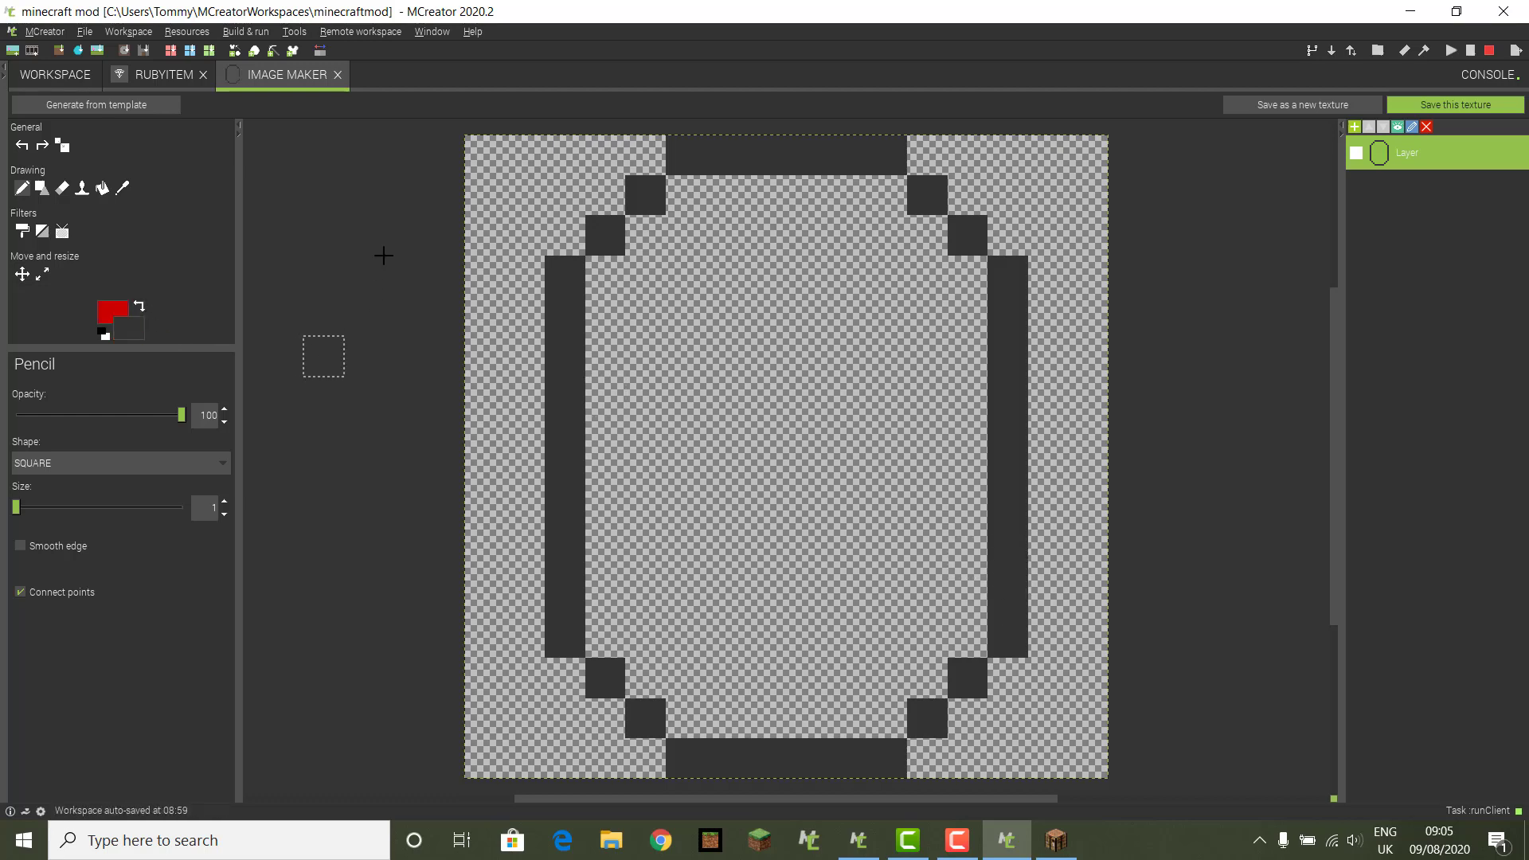
click(611, 279)
click(634, 243)
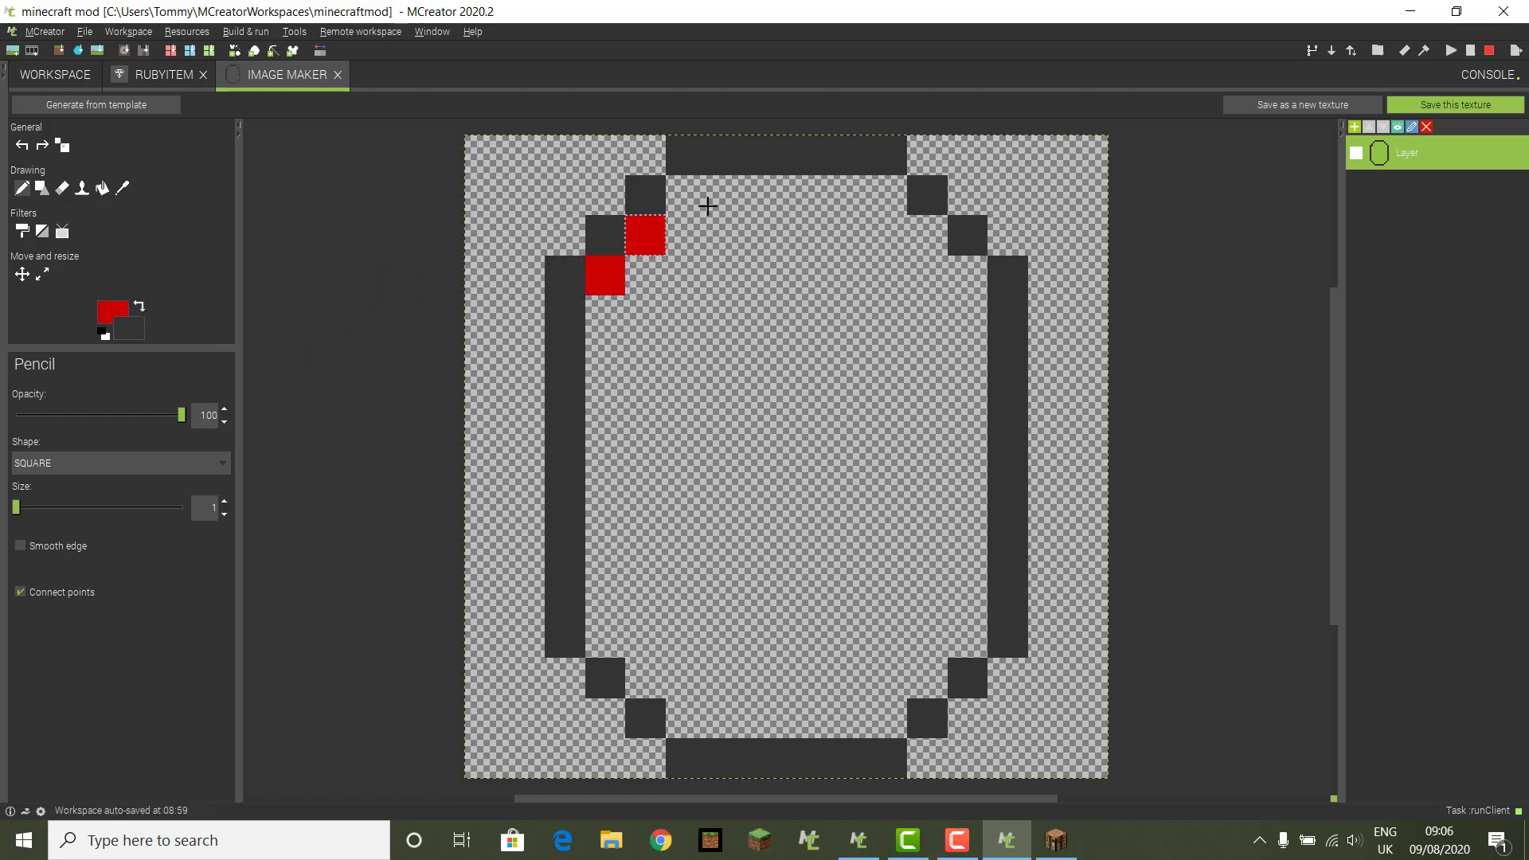
mouse_move(686, 198)
mouse_down()
mouse_move(809, 192)
mouse_move(942, 233)
mouse_move(964, 268)
mouse_move(965, 561)
mouse_up()
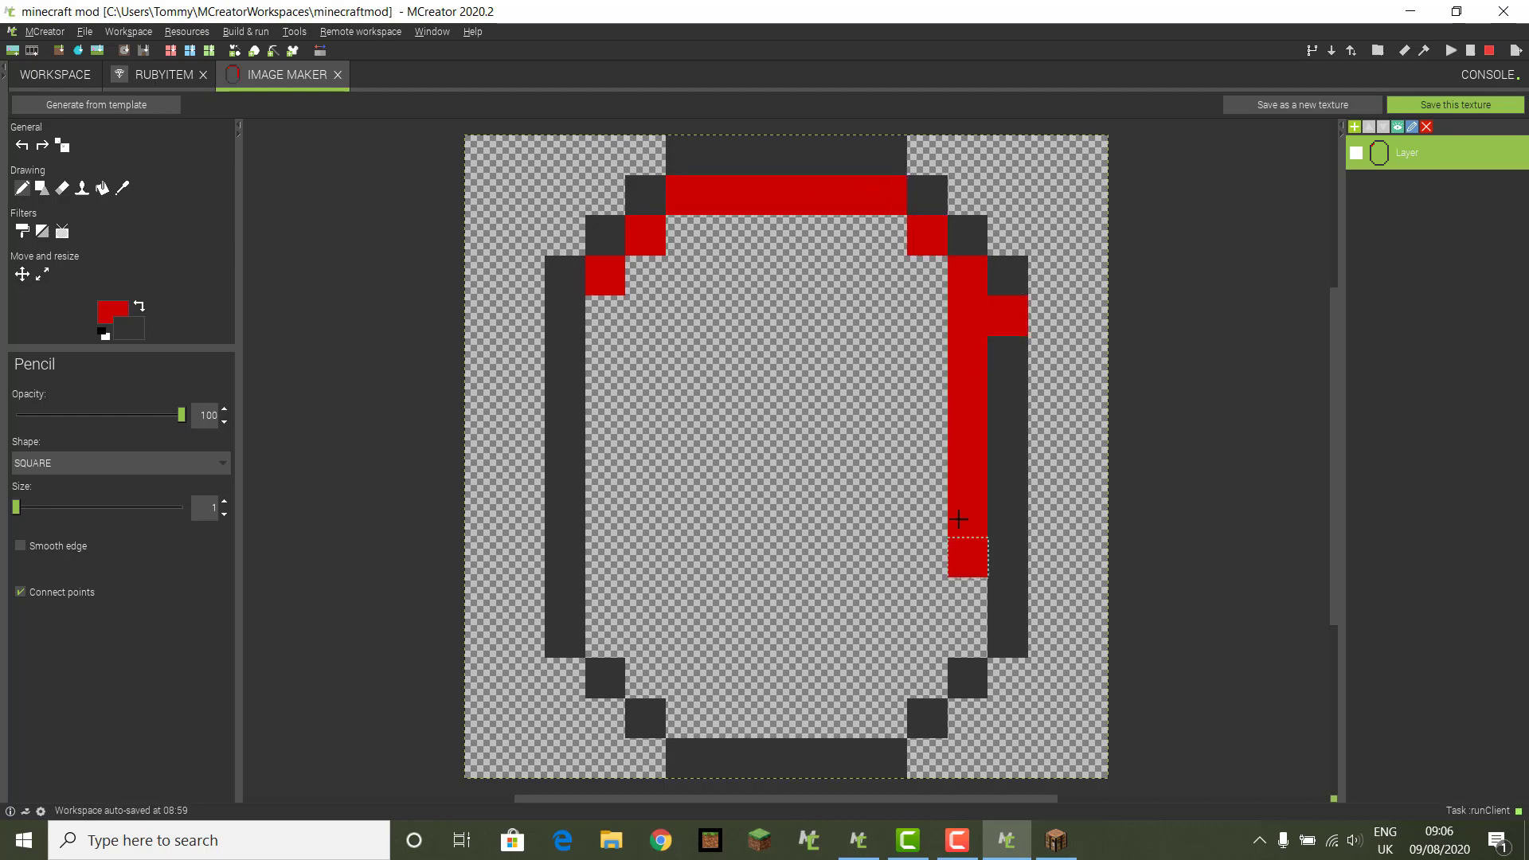
click(999, 518)
click(597, 667)
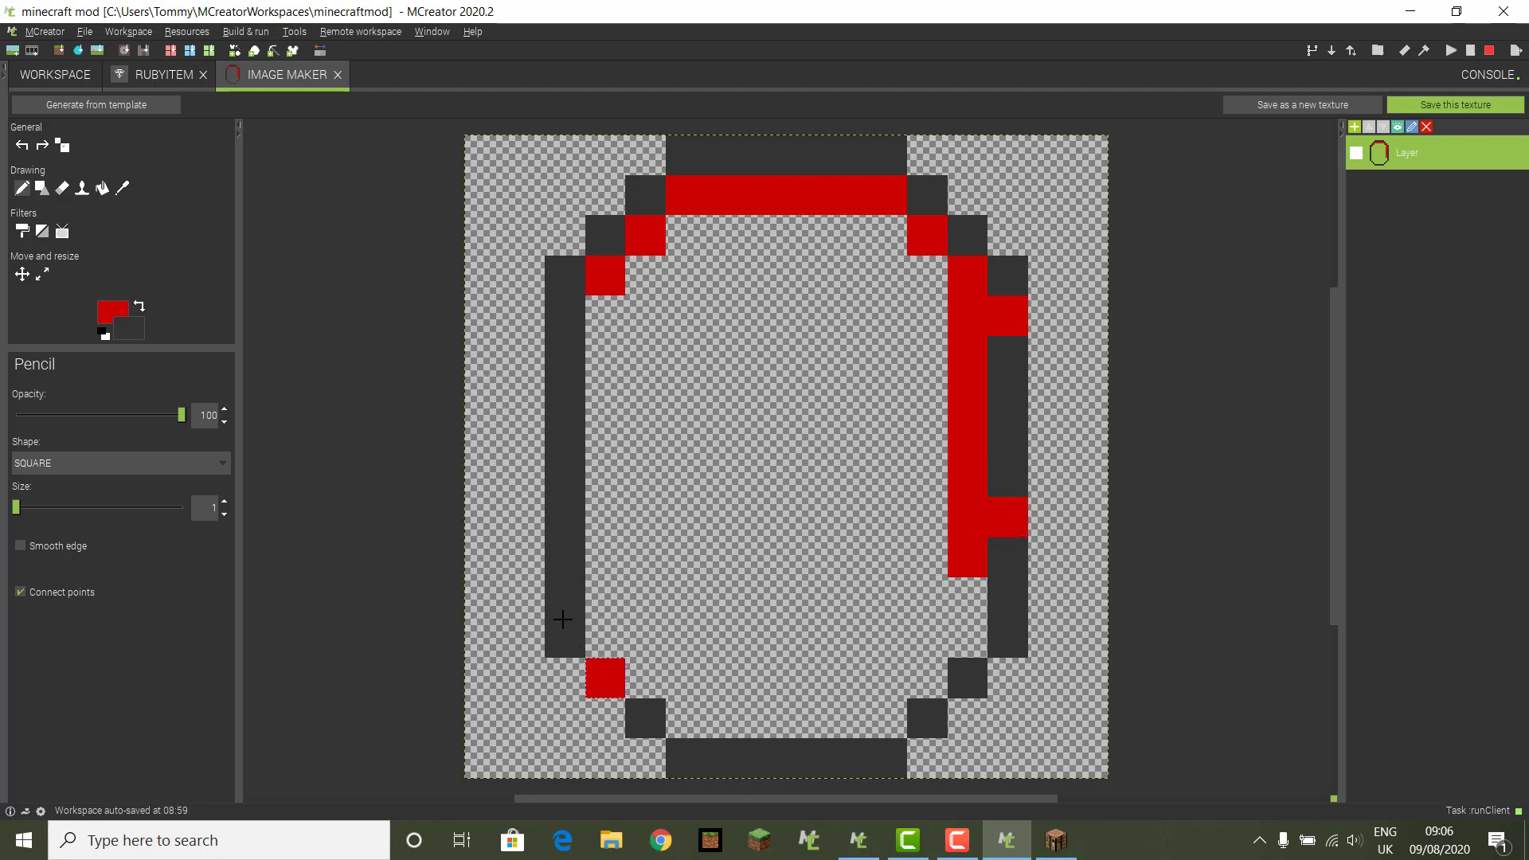
click(567, 636)
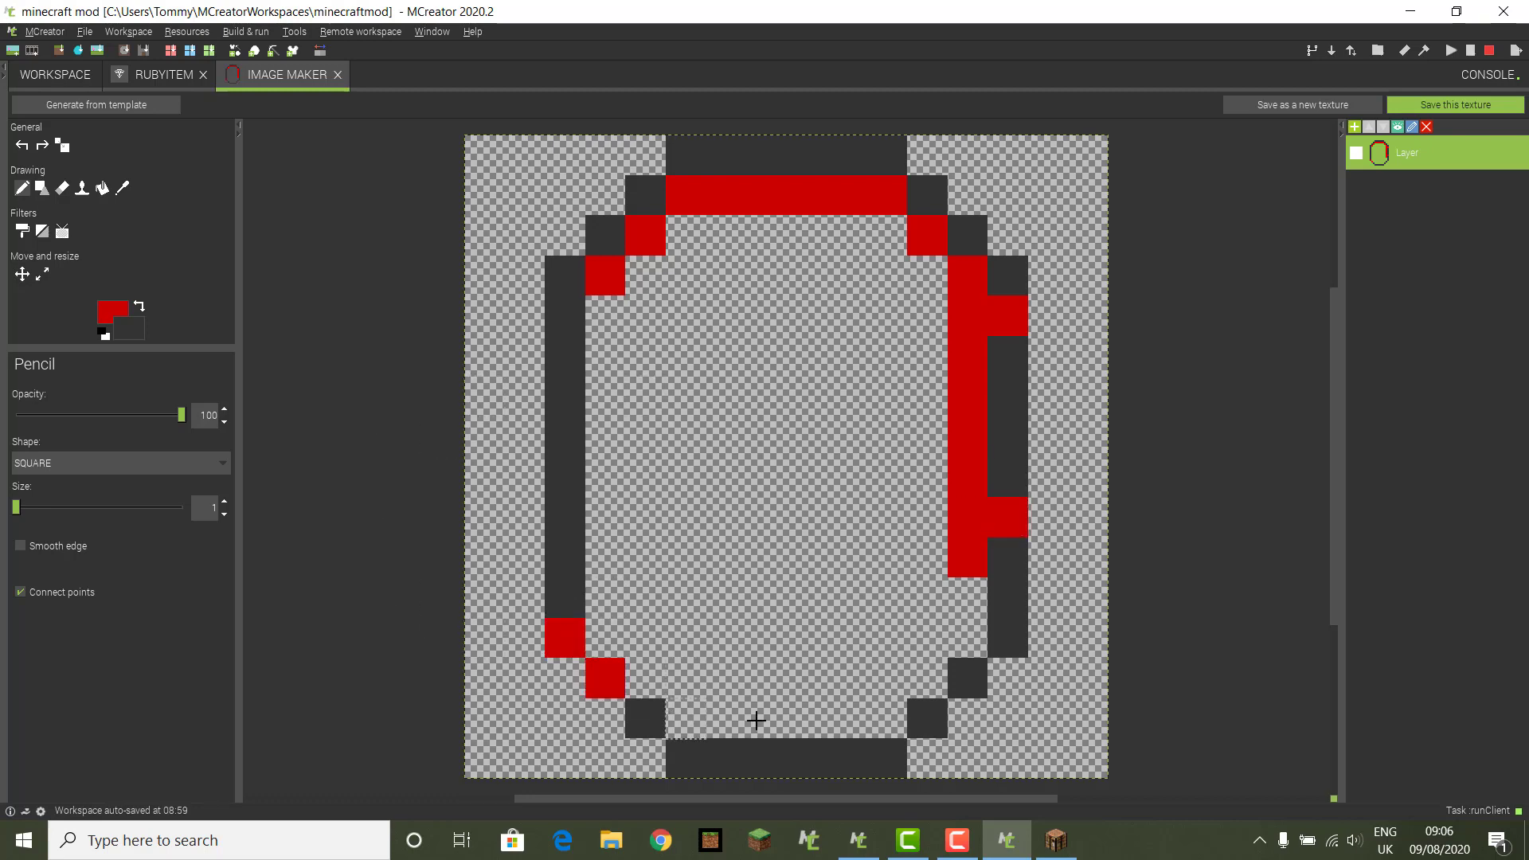
mouse_move(677, 717)
mouse_down()
mouse_move(880, 720)
mouse_move(940, 654)
mouse_move(966, 587)
mouse_move(762, 672)
mouse_move(795, 474)
mouse_move(755, 497)
mouse_move(754, 396)
mouse_move(805, 314)
mouse_move(813, 218)
mouse_move(844, 234)
mouse_move(656, 396)
mouse_move(575, 413)
mouse_move(655, 284)
mouse_move(709, 273)
mouse_move(692, 222)
mouse_move(618, 499)
mouse_move(608, 624)
mouse_move(663, 637)
mouse_move(669, 693)
mouse_move(672, 587)
mouse_move(645, 430)
mouse_move(693, 637)
mouse_move(681, 586)
mouse_move(324, 315)
mouse_up()
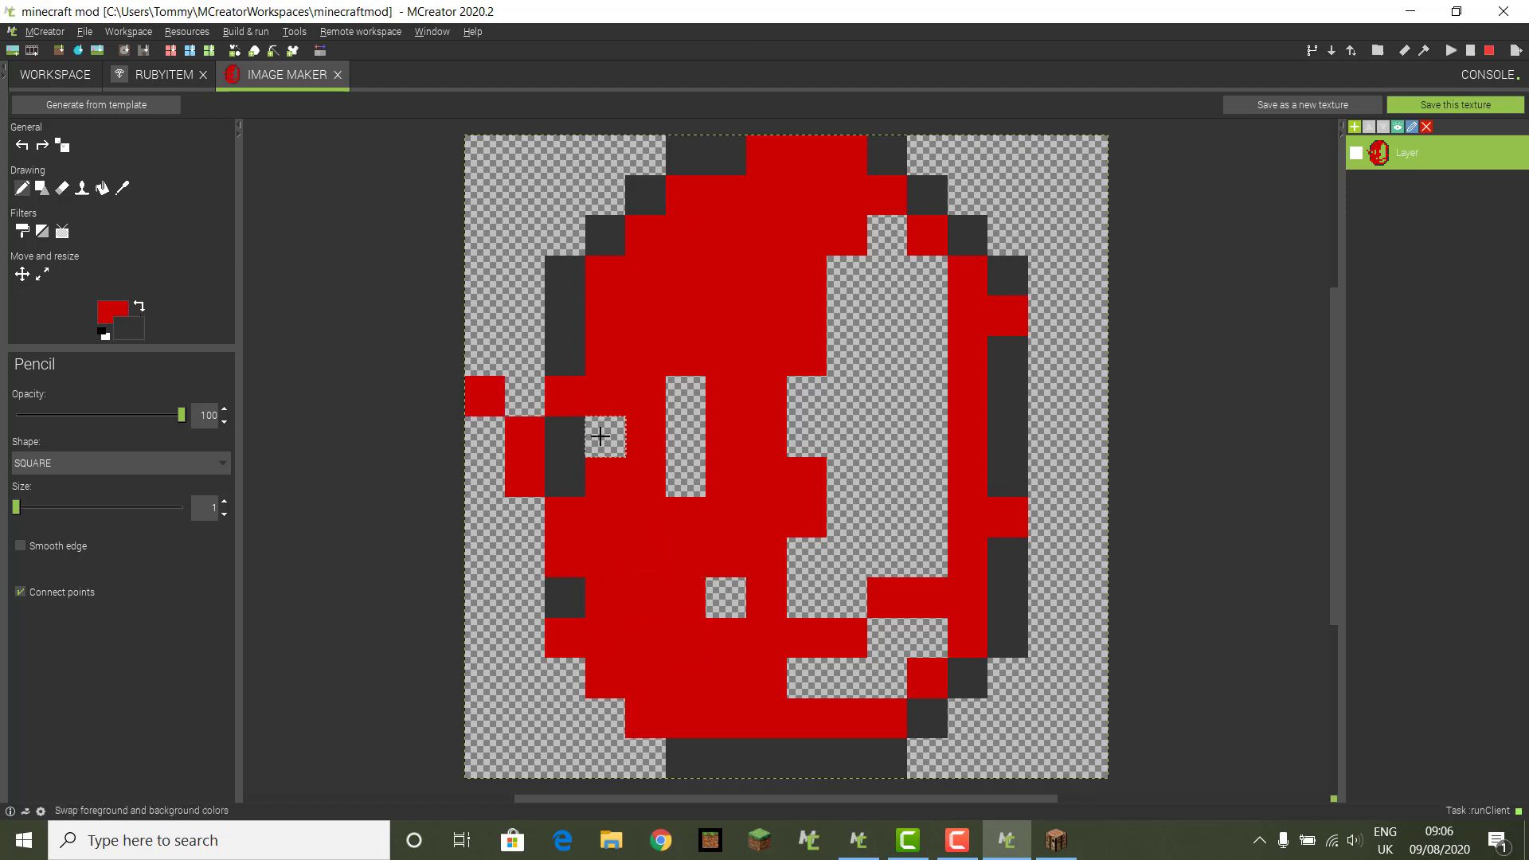
drag(600, 433, 685, 437)
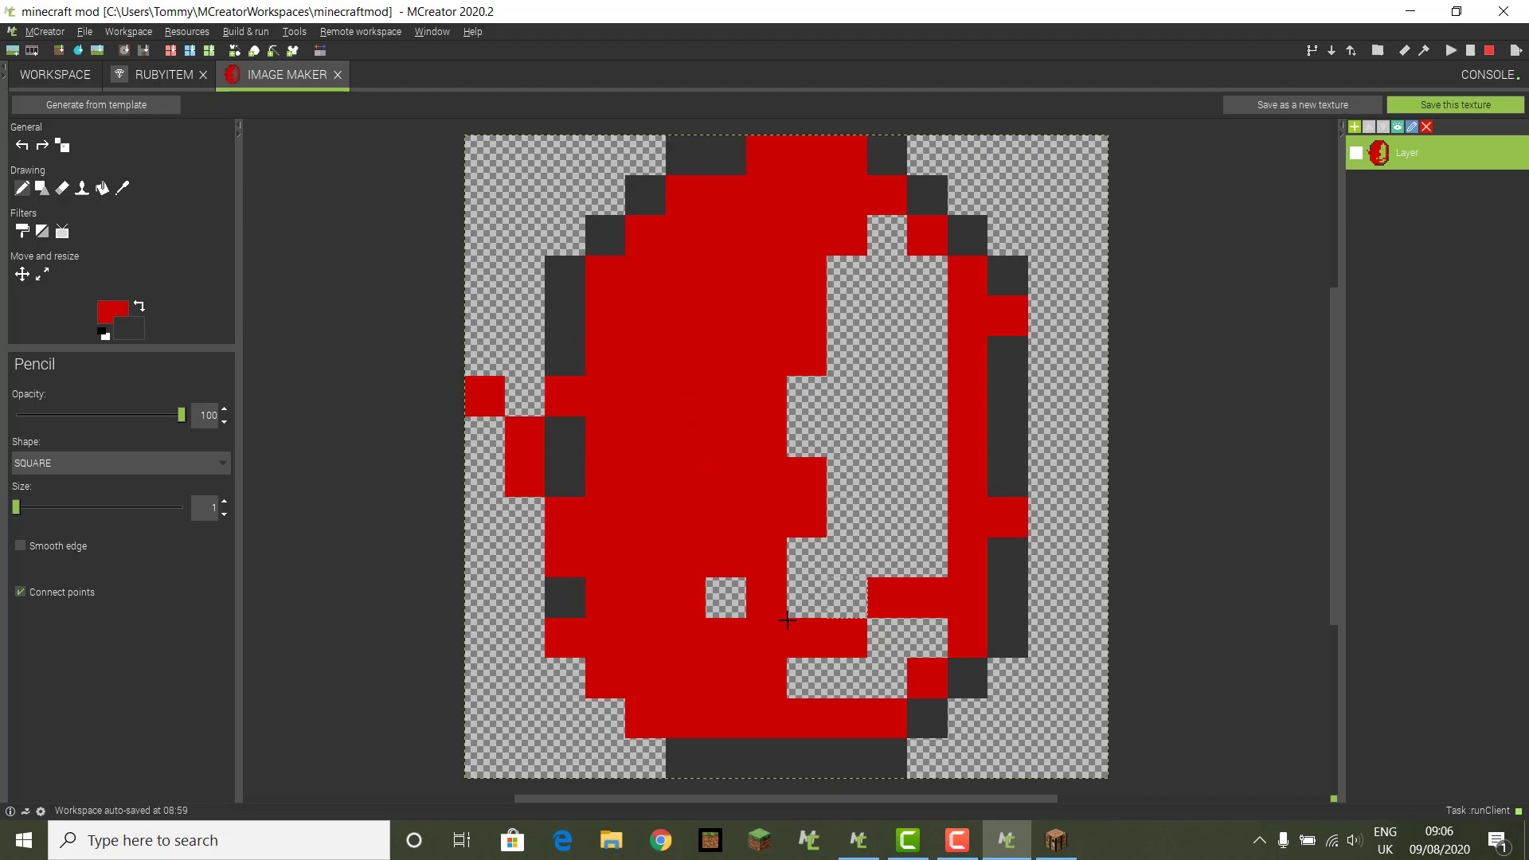
mouse_move(725, 597)
mouse_down()
mouse_move(847, 598)
mouse_move(823, 534)
mouse_move(901, 573)
mouse_move(939, 466)
mouse_move(924, 270)
mouse_move(806, 459)
mouse_move(849, 442)
mouse_move(877, 485)
mouse_move(886, 477)
mouse_move(868, 324)
mouse_move(784, 591)
mouse_move(793, 686)
mouse_move(886, 637)
mouse_move(926, 637)
mouse_up()
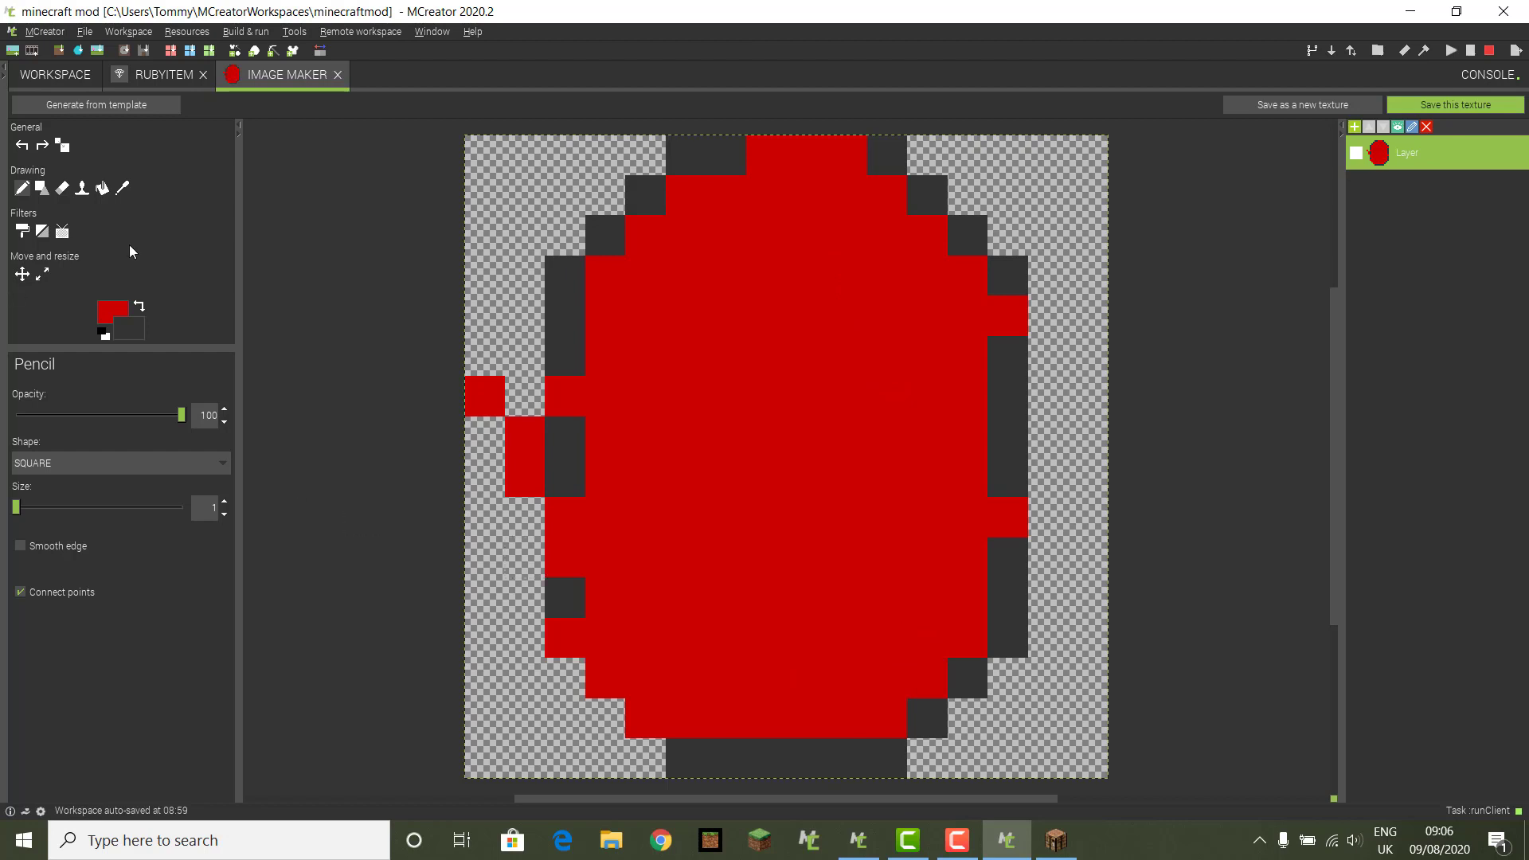
click(139, 306)
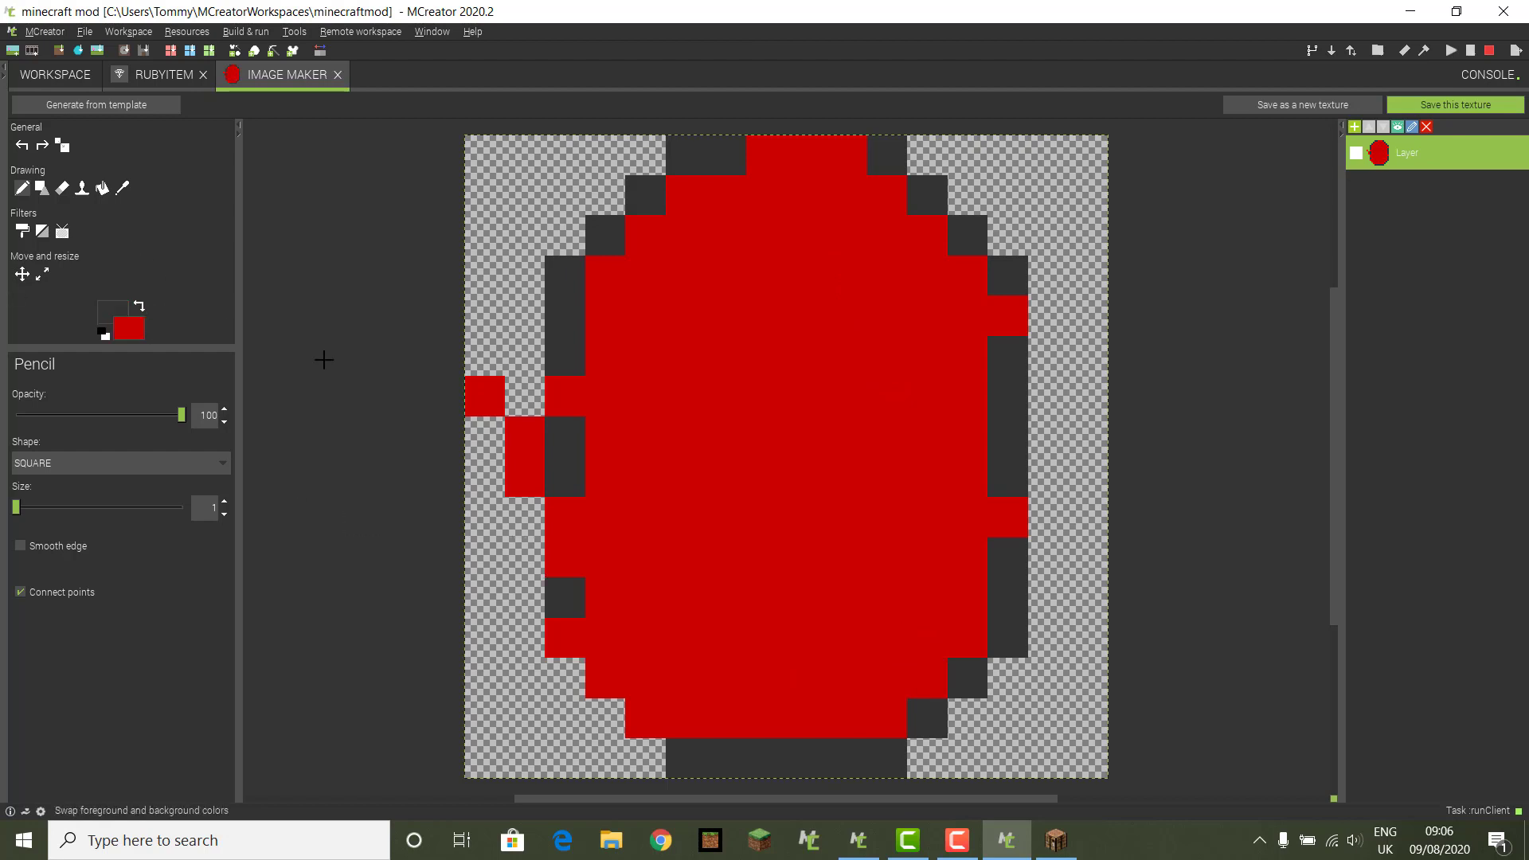
click(522, 437)
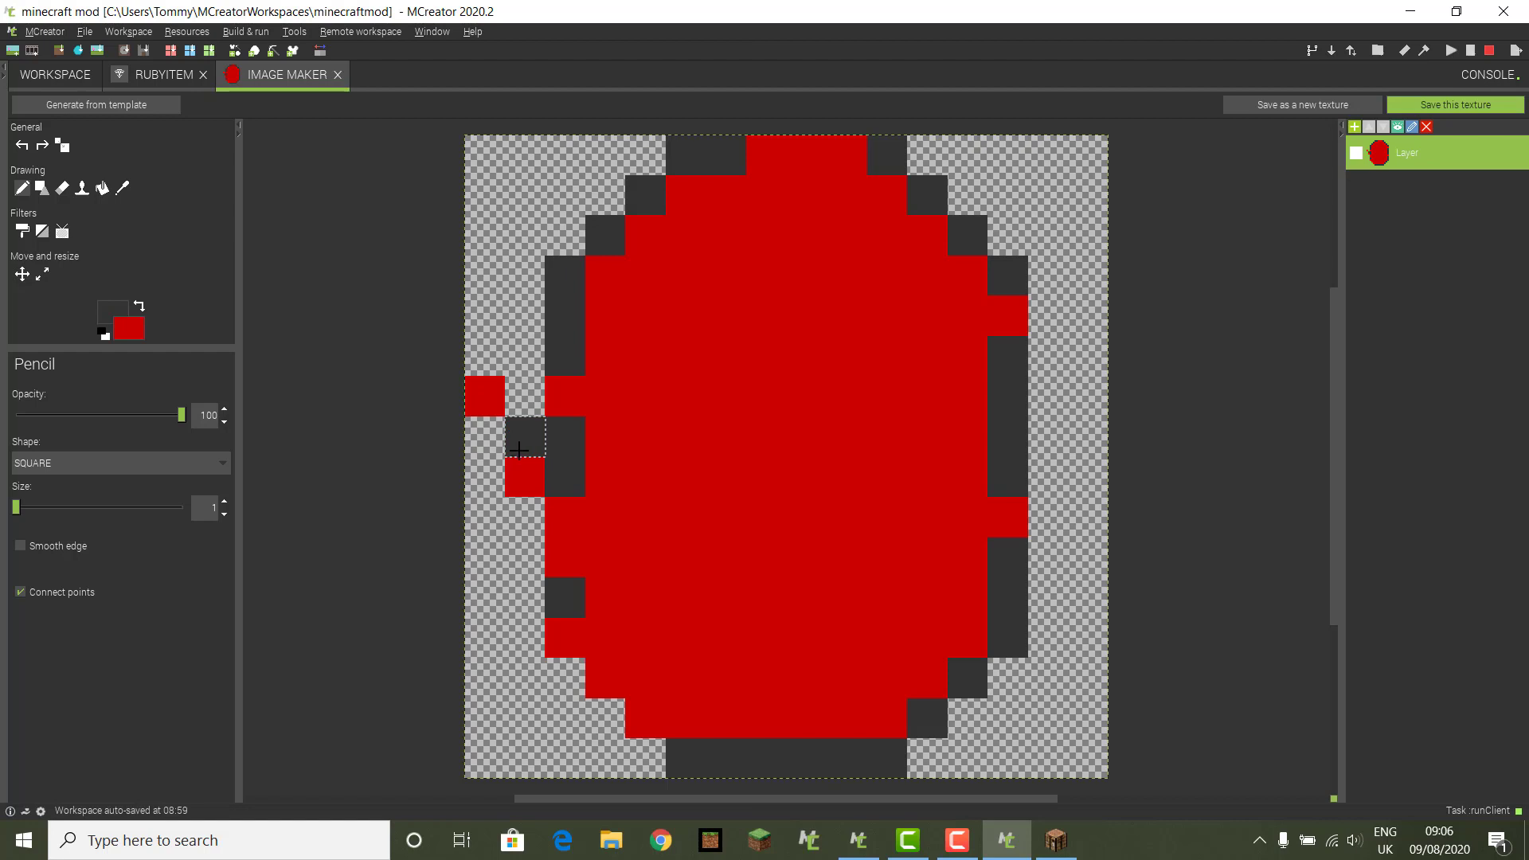
Step: Darken left-edge cells and paint a dark grey facet block in the lower ruby
click(532, 398)
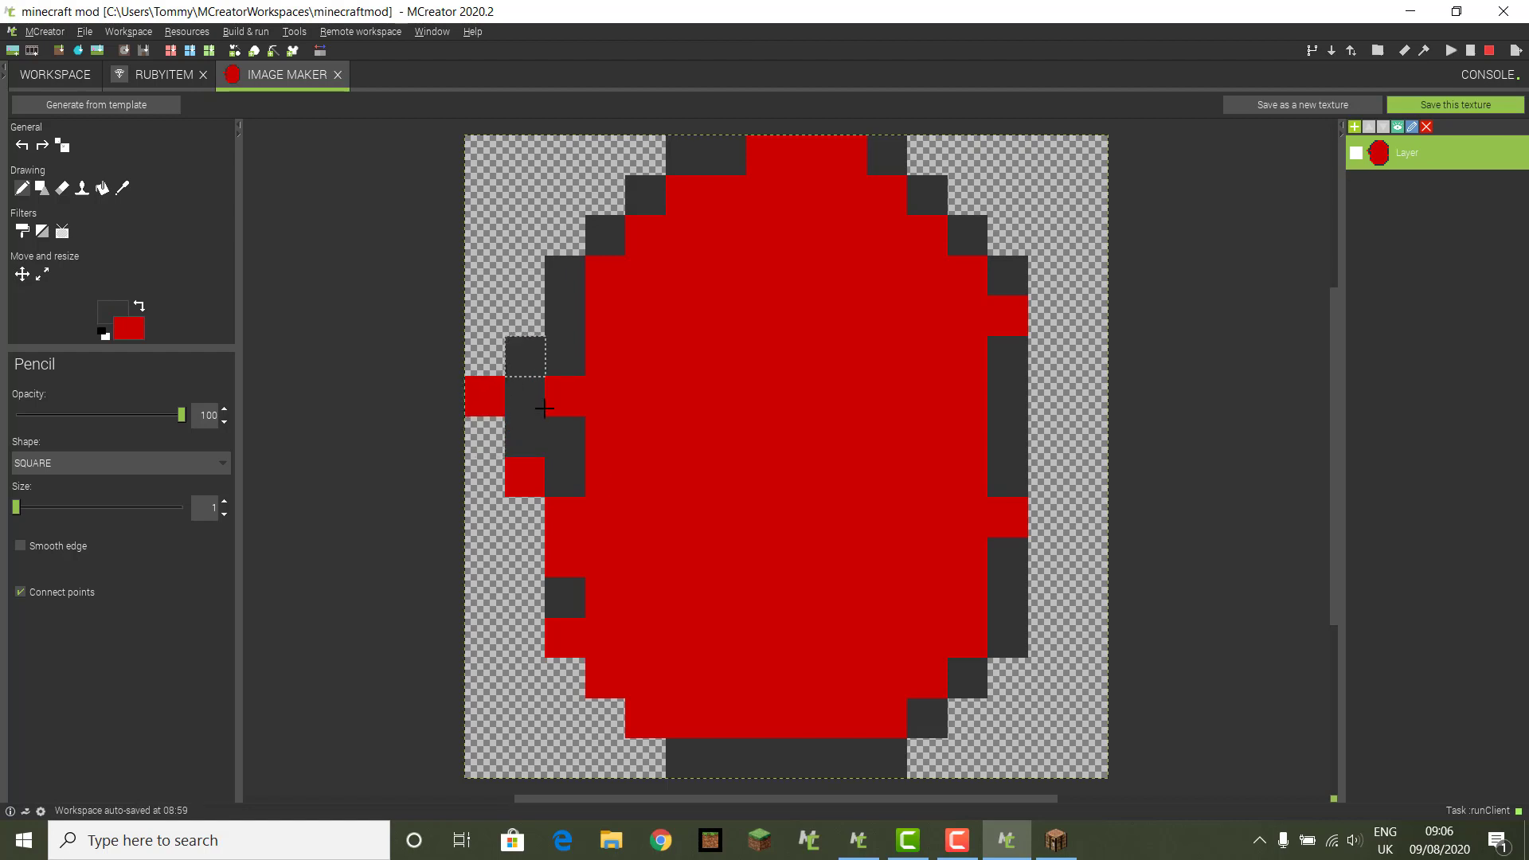
click(534, 368)
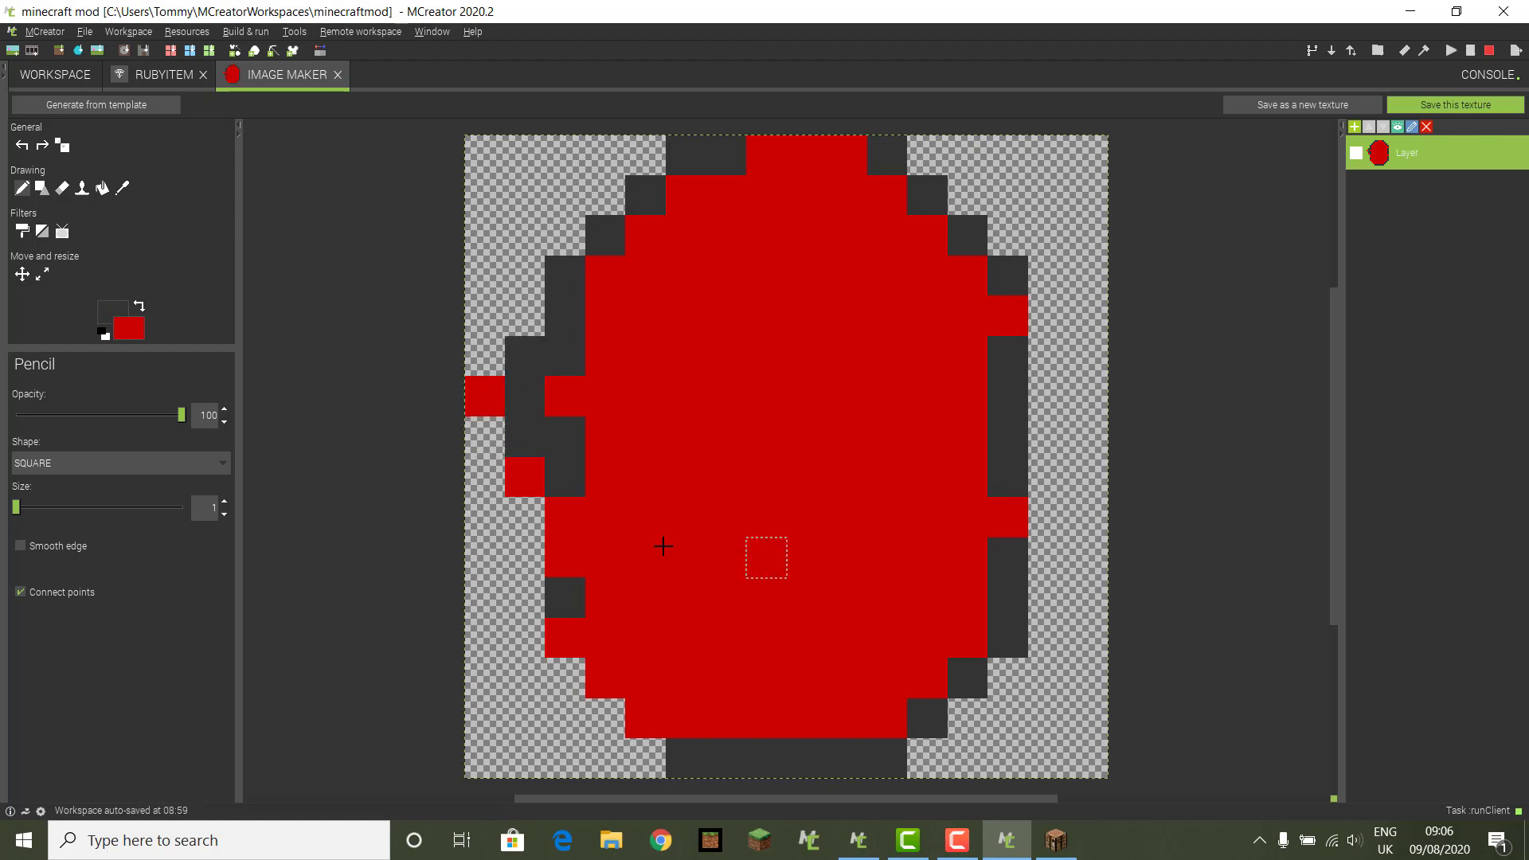
click(616, 681)
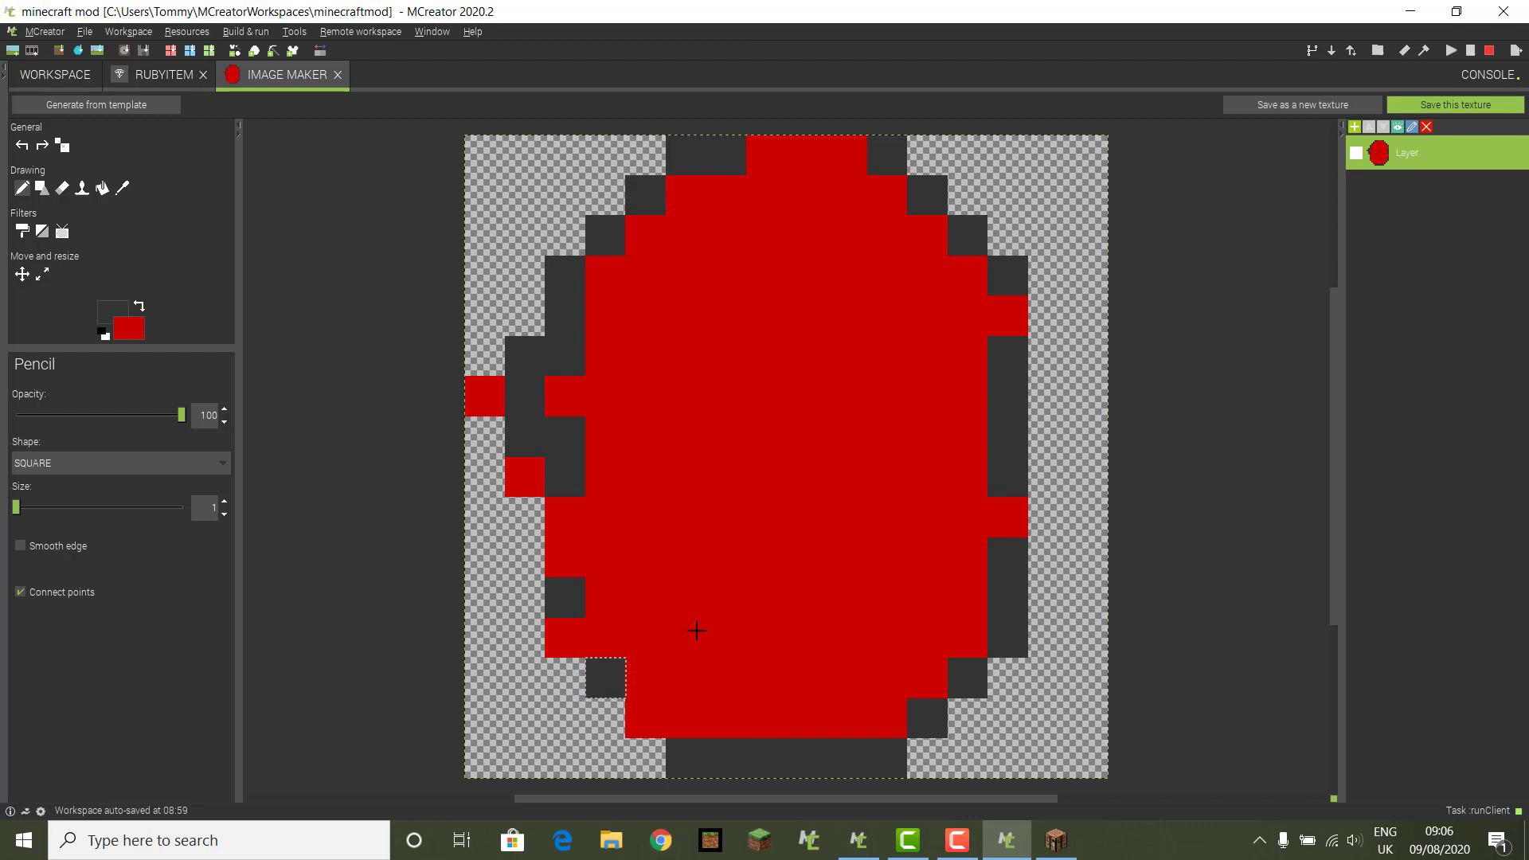
click(687, 590)
click(717, 606)
click(702, 630)
click(721, 642)
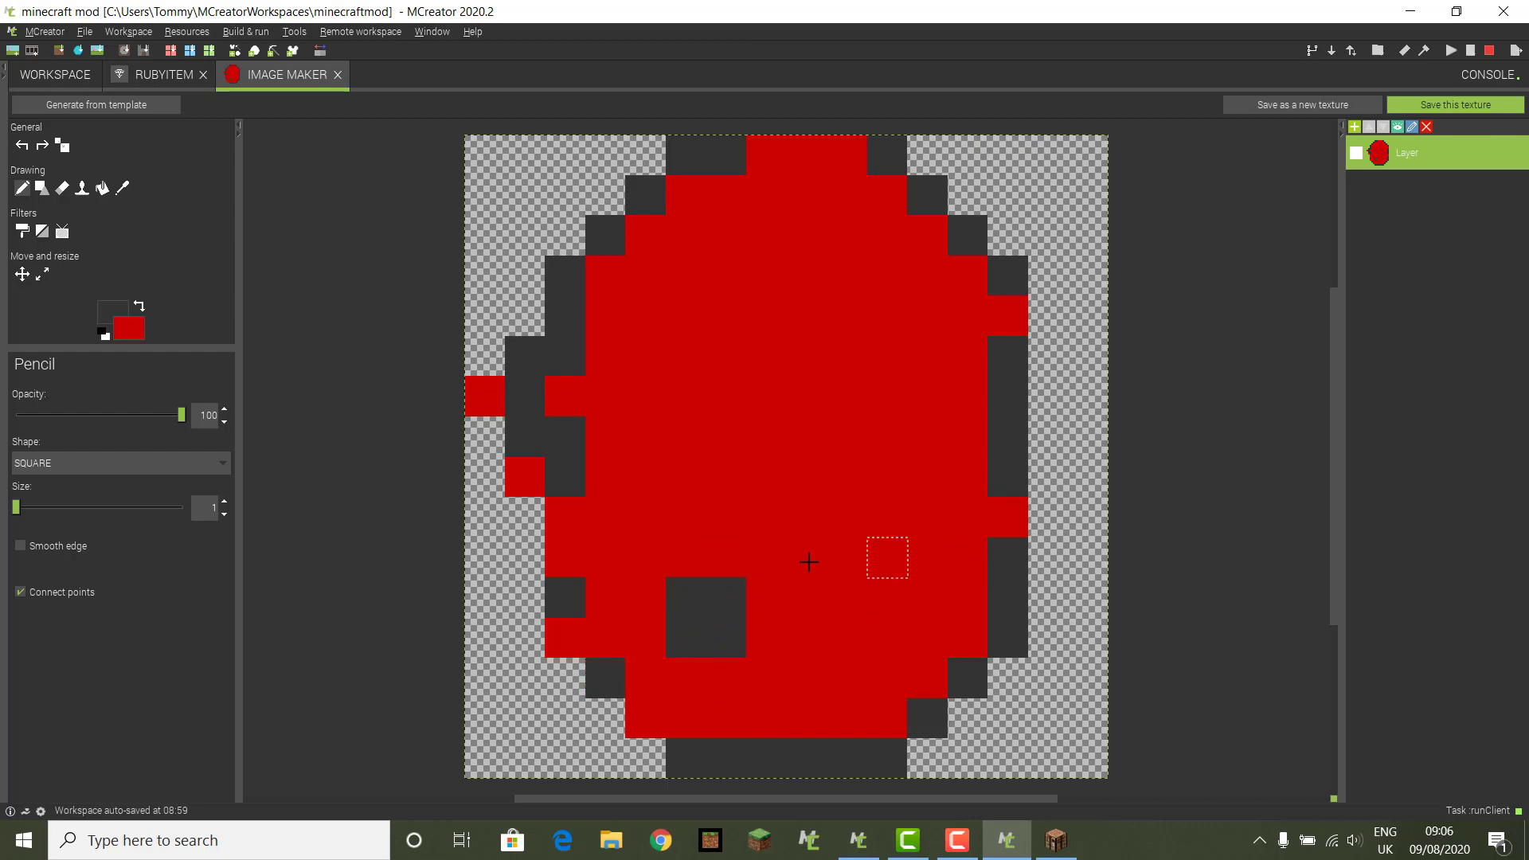
click(756, 611)
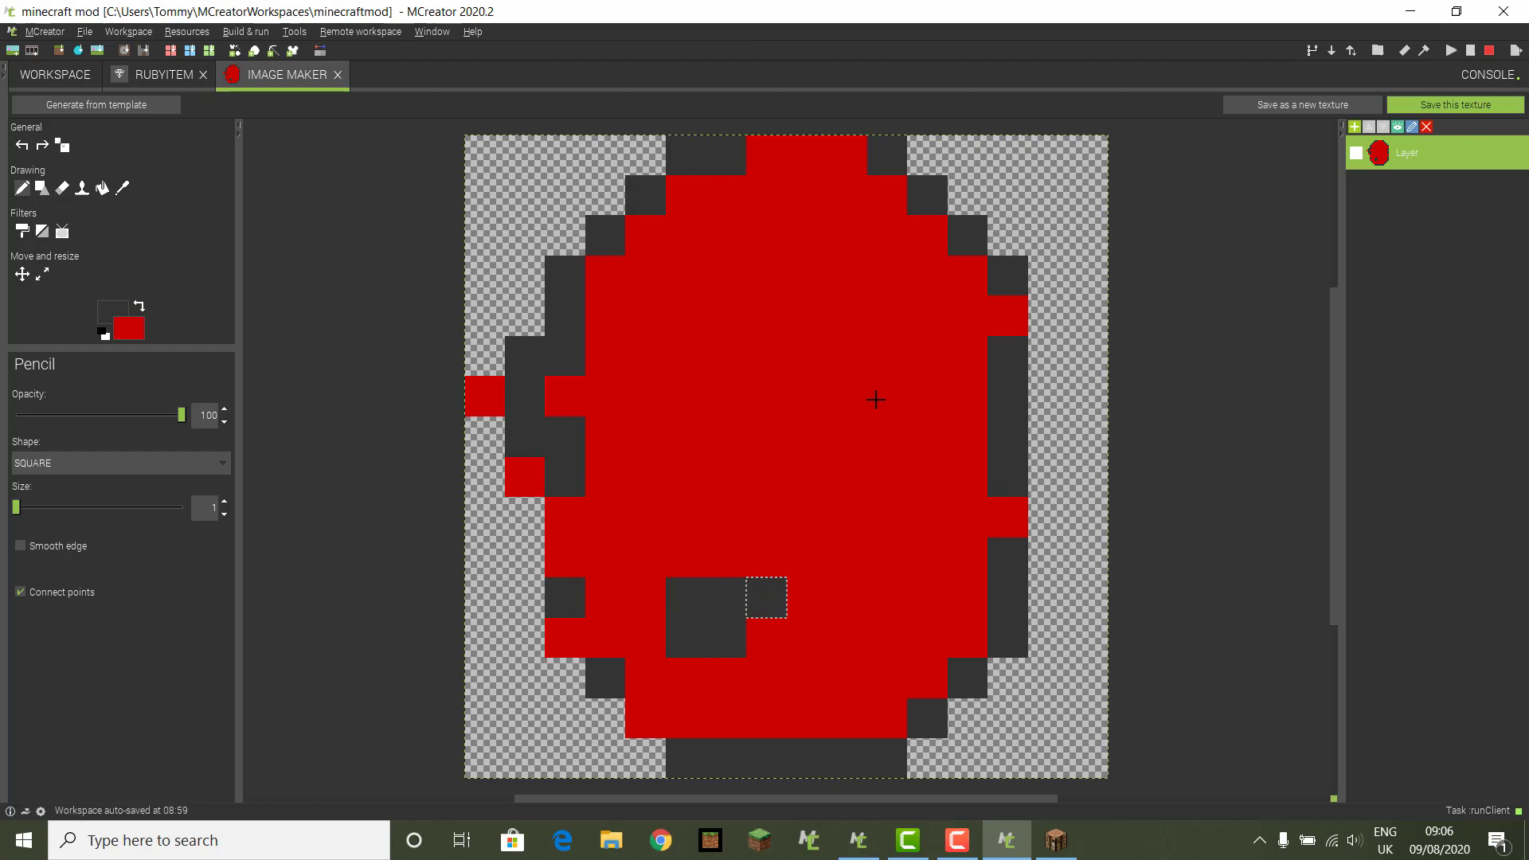
Step: Draw a dark L-shaped facet upper right and a dark bar upper left
click(884, 313)
drag(847, 314, 847, 436)
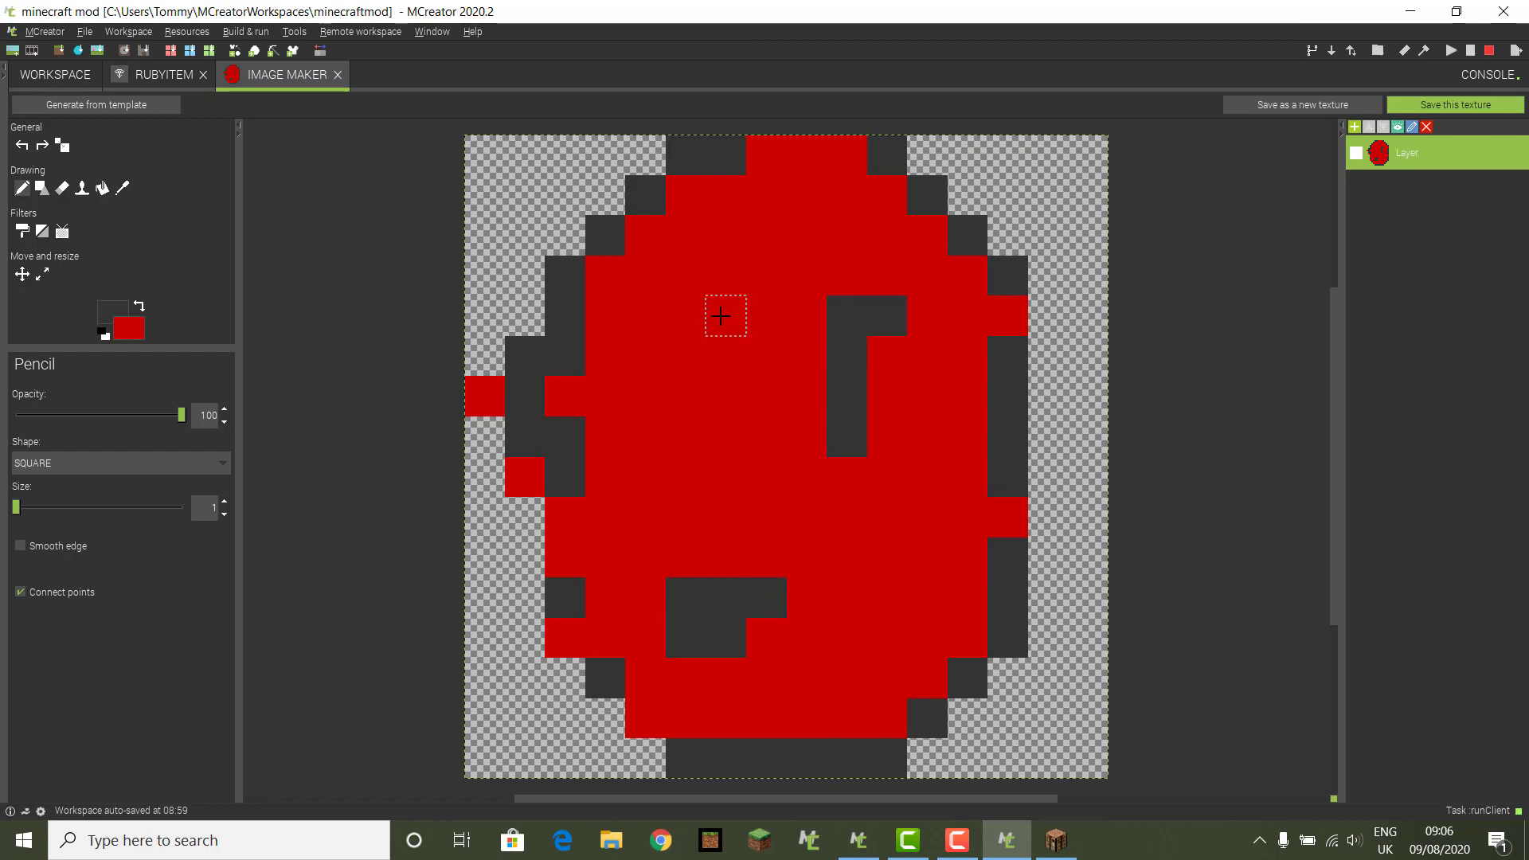
drag(605, 314, 726, 315)
click(686, 355)
click(725, 355)
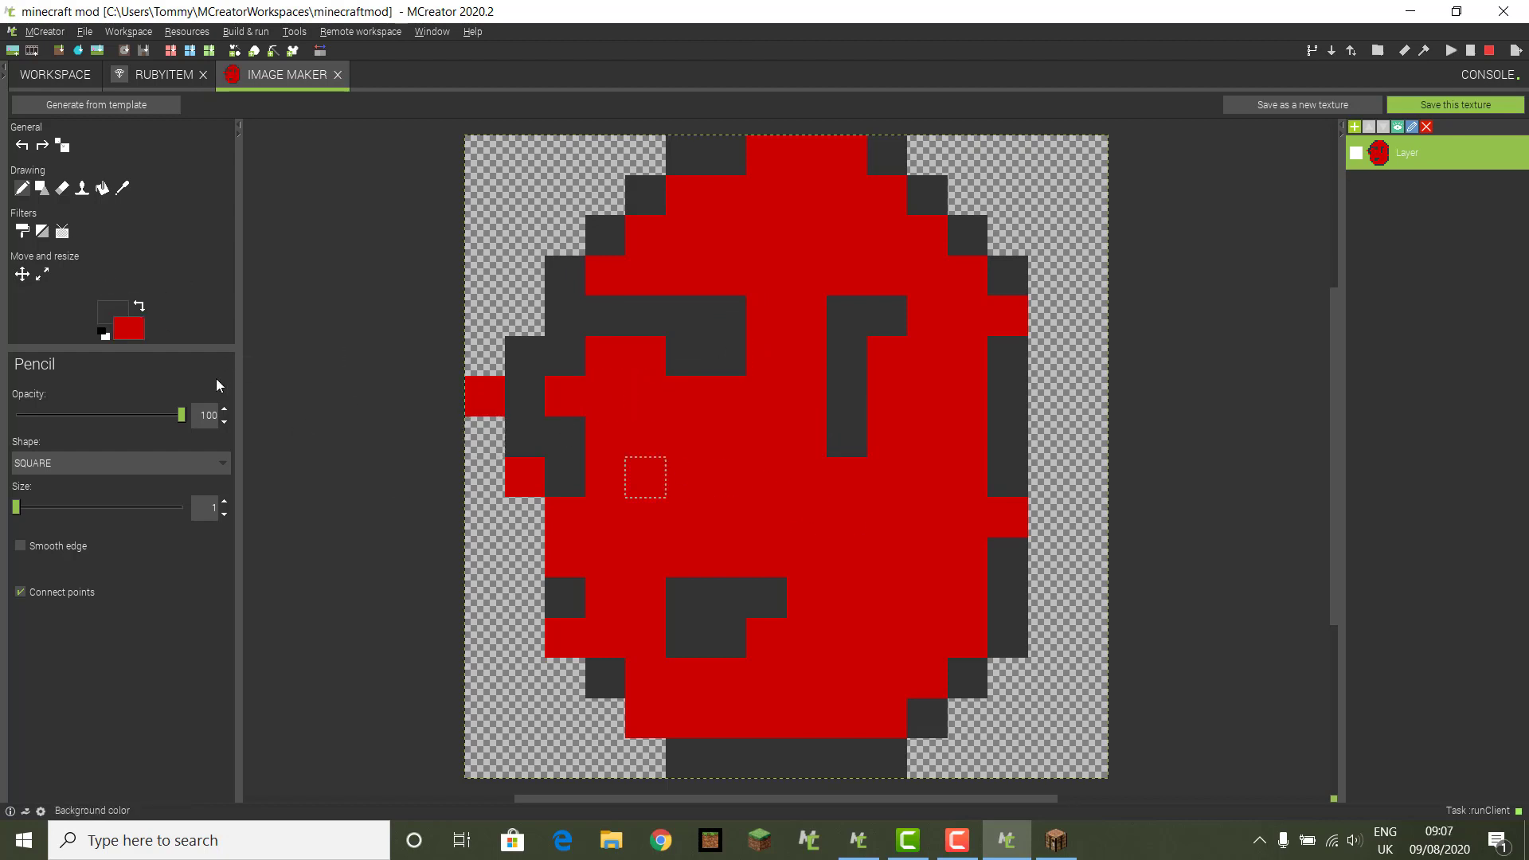
click(129, 328)
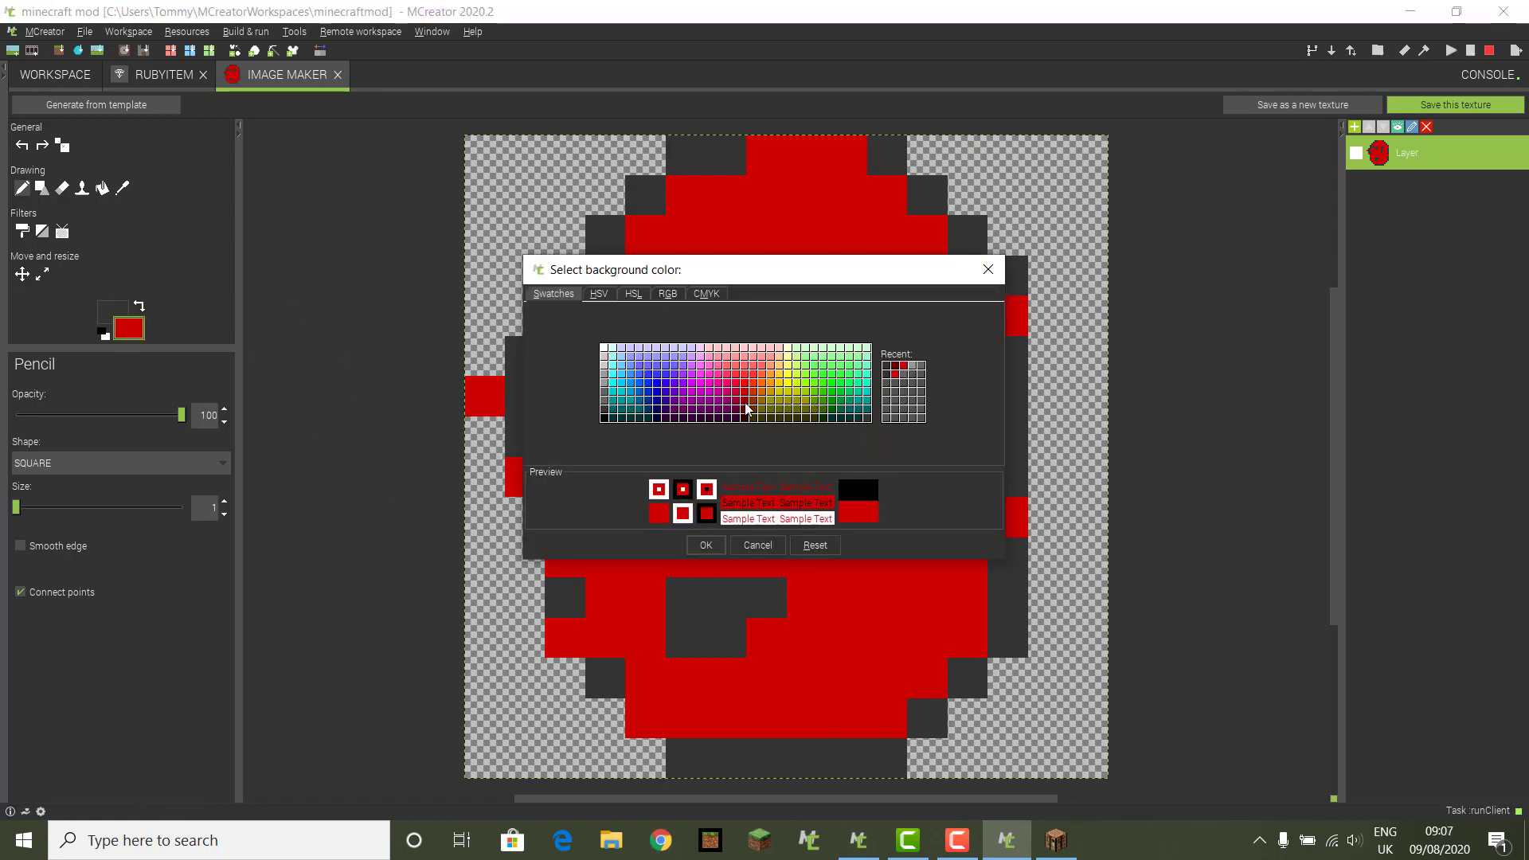
Step: Switch to dark red and dot shading pixels across the ruby
click(896, 368)
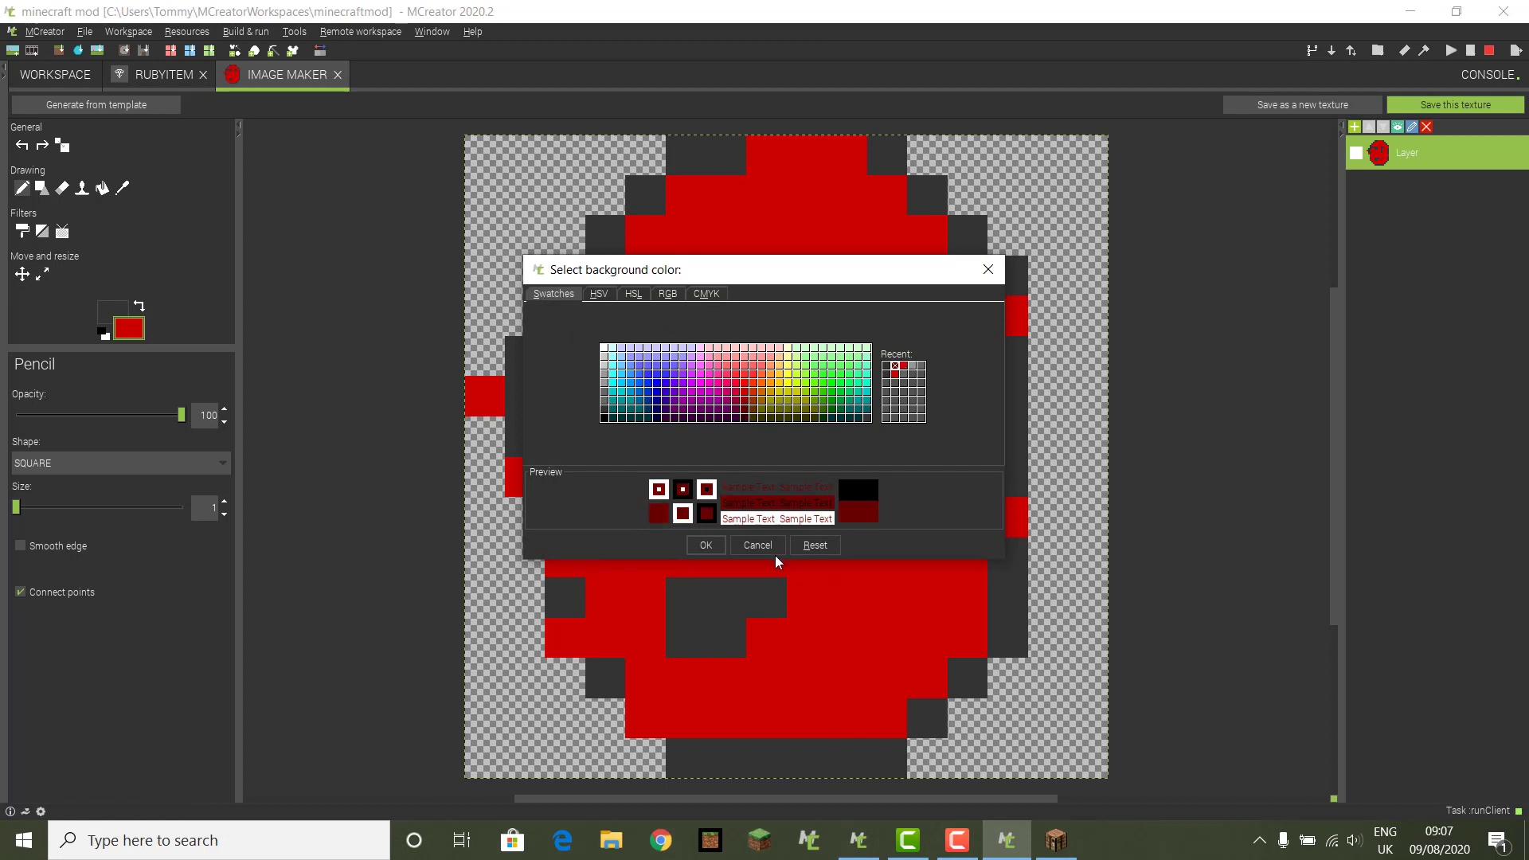
click(711, 543)
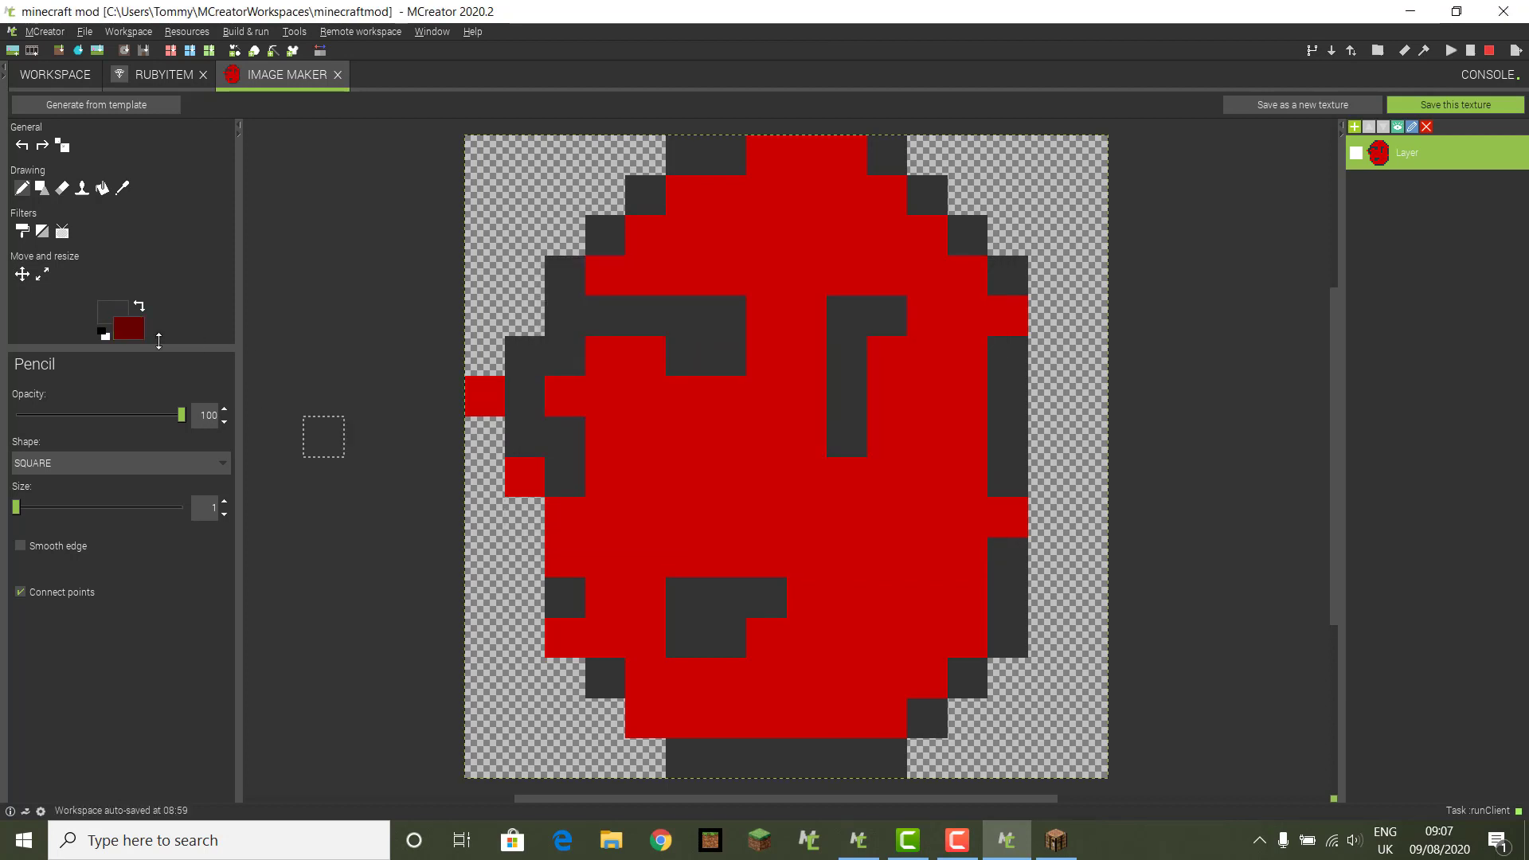
click(140, 309)
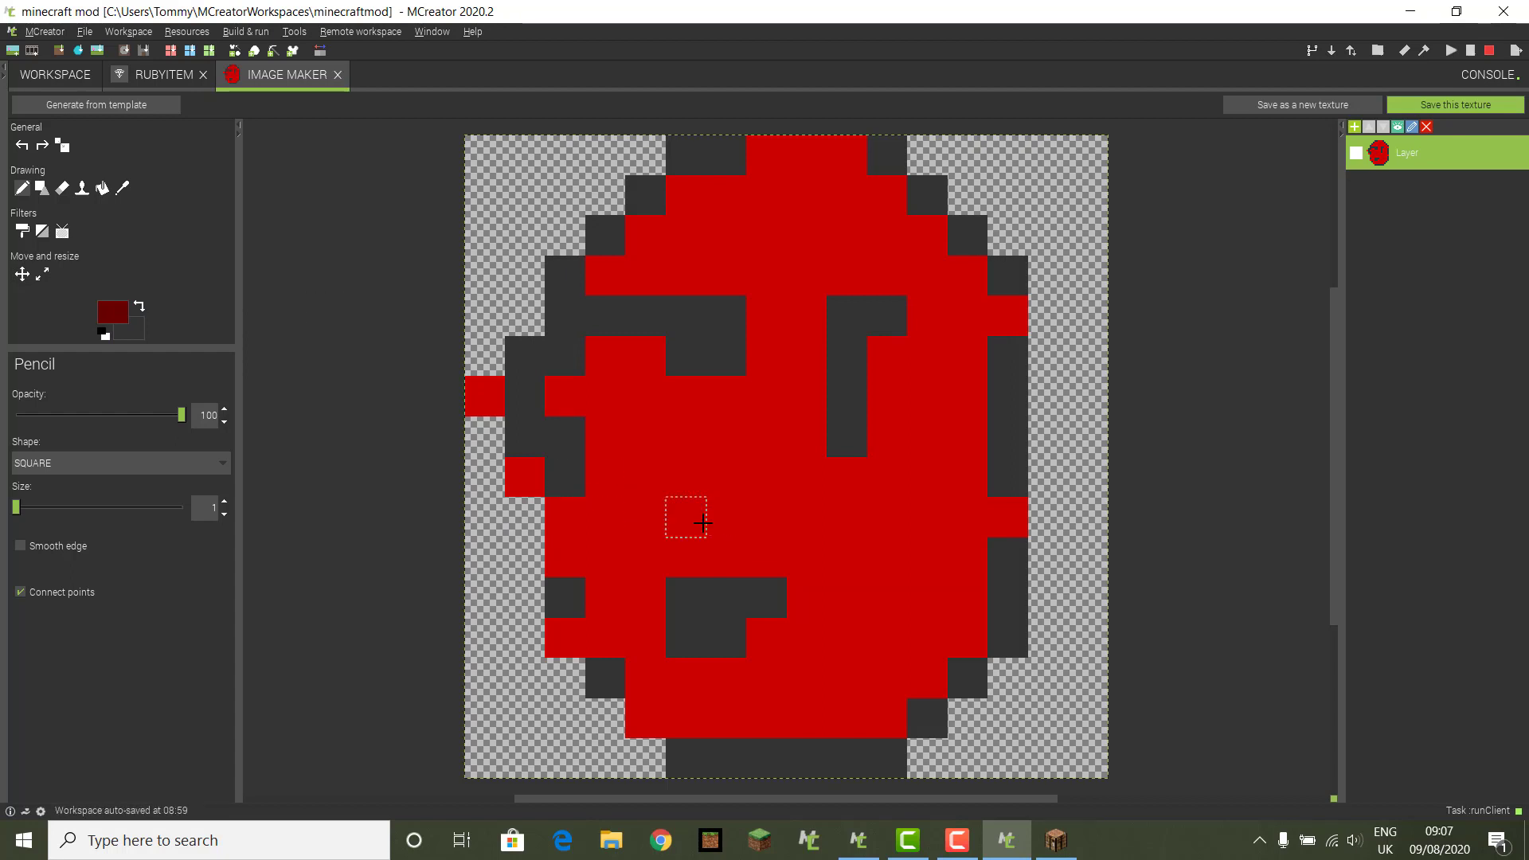
drag(685, 518, 766, 436)
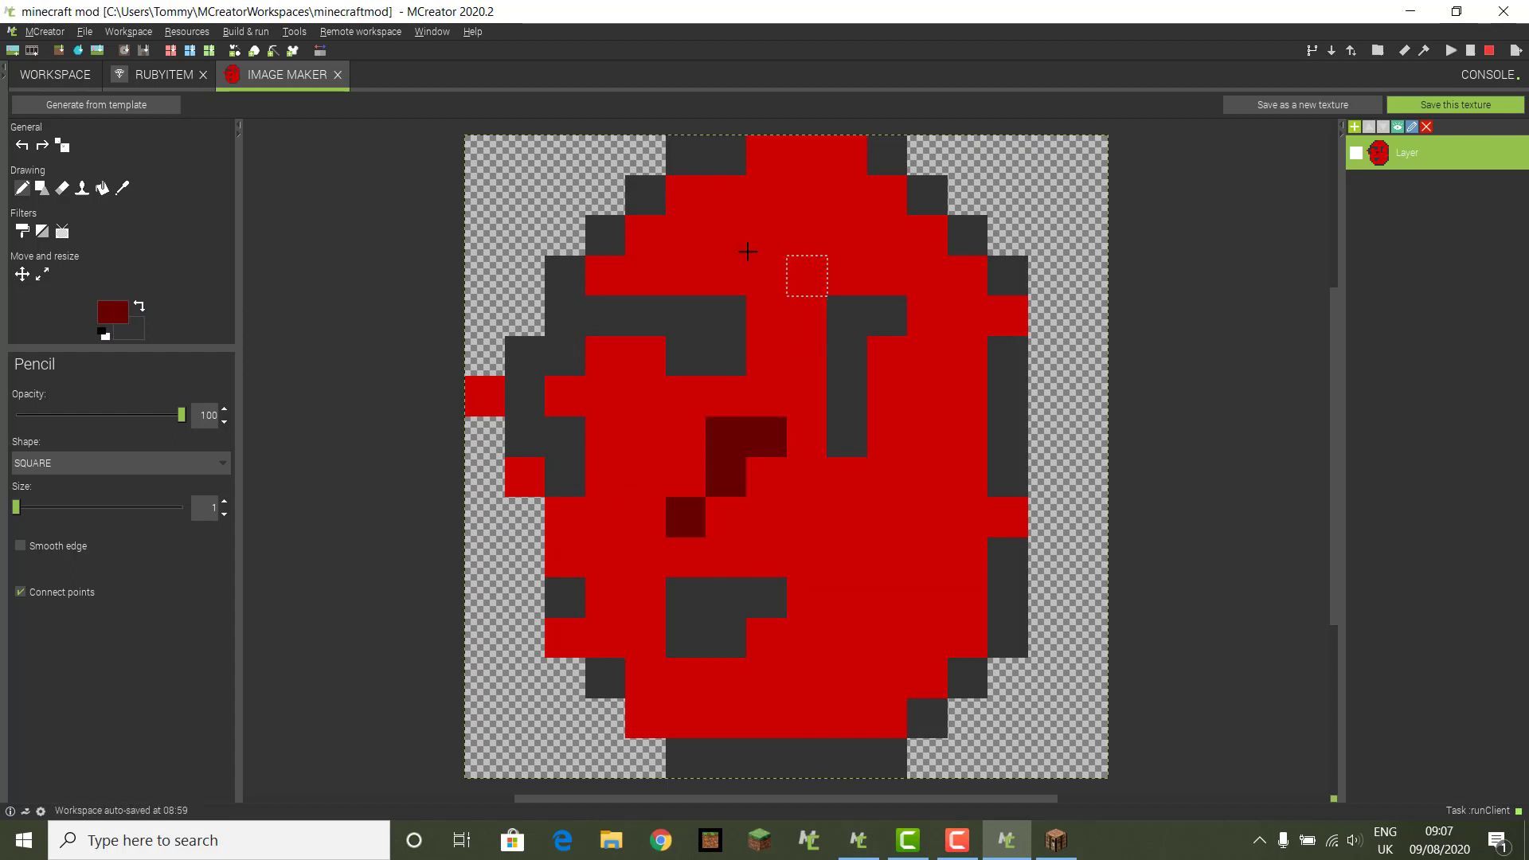
click(806, 274)
click(766, 235)
click(904, 259)
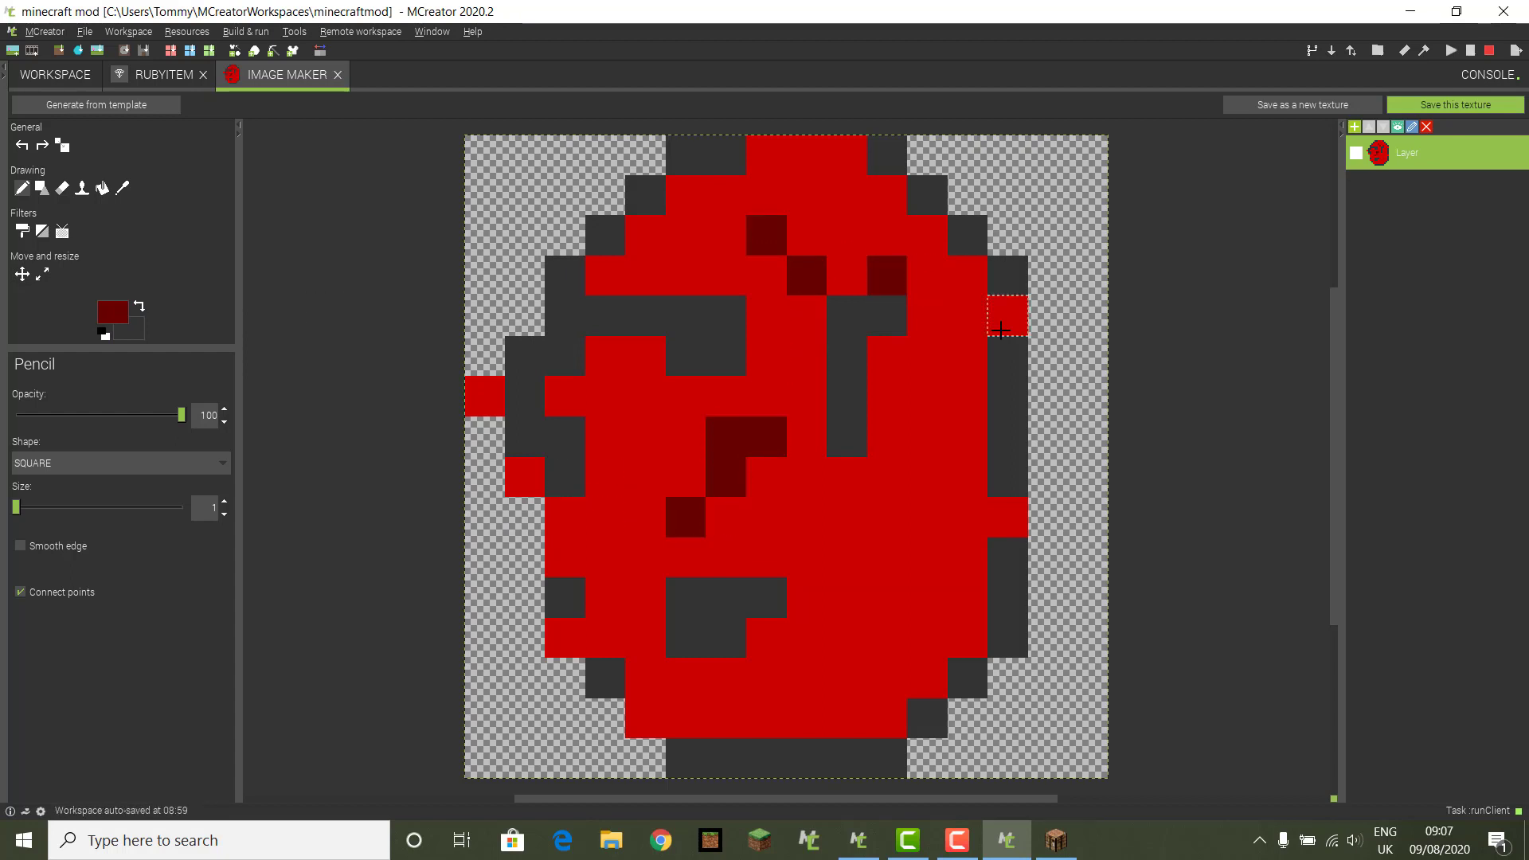
click(967, 356)
click(847, 677)
click(939, 585)
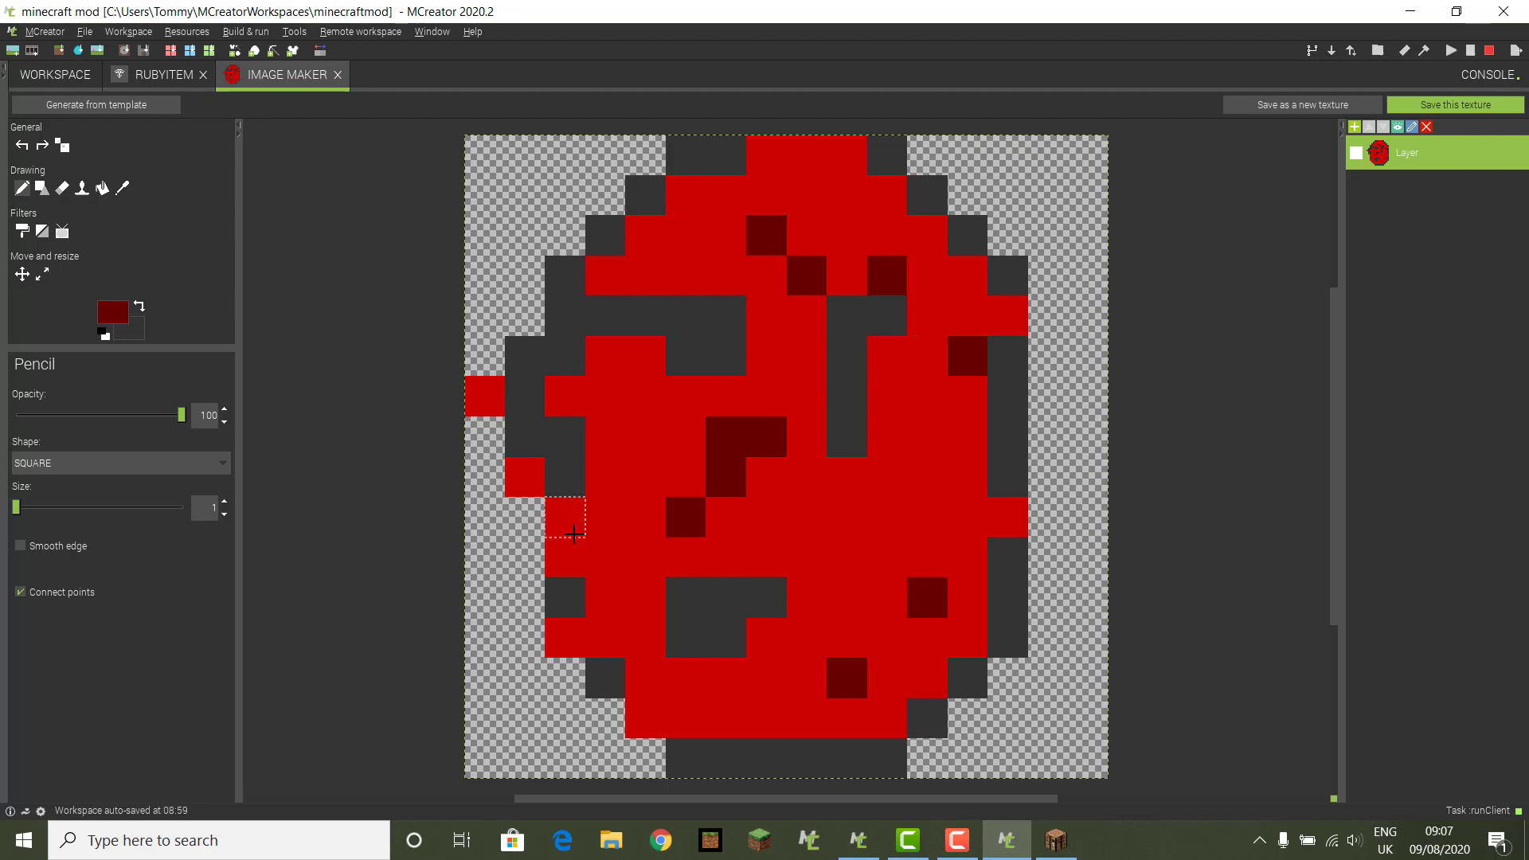
click(565, 517)
Step: Set the background drawing colour to light grey
click(130, 331)
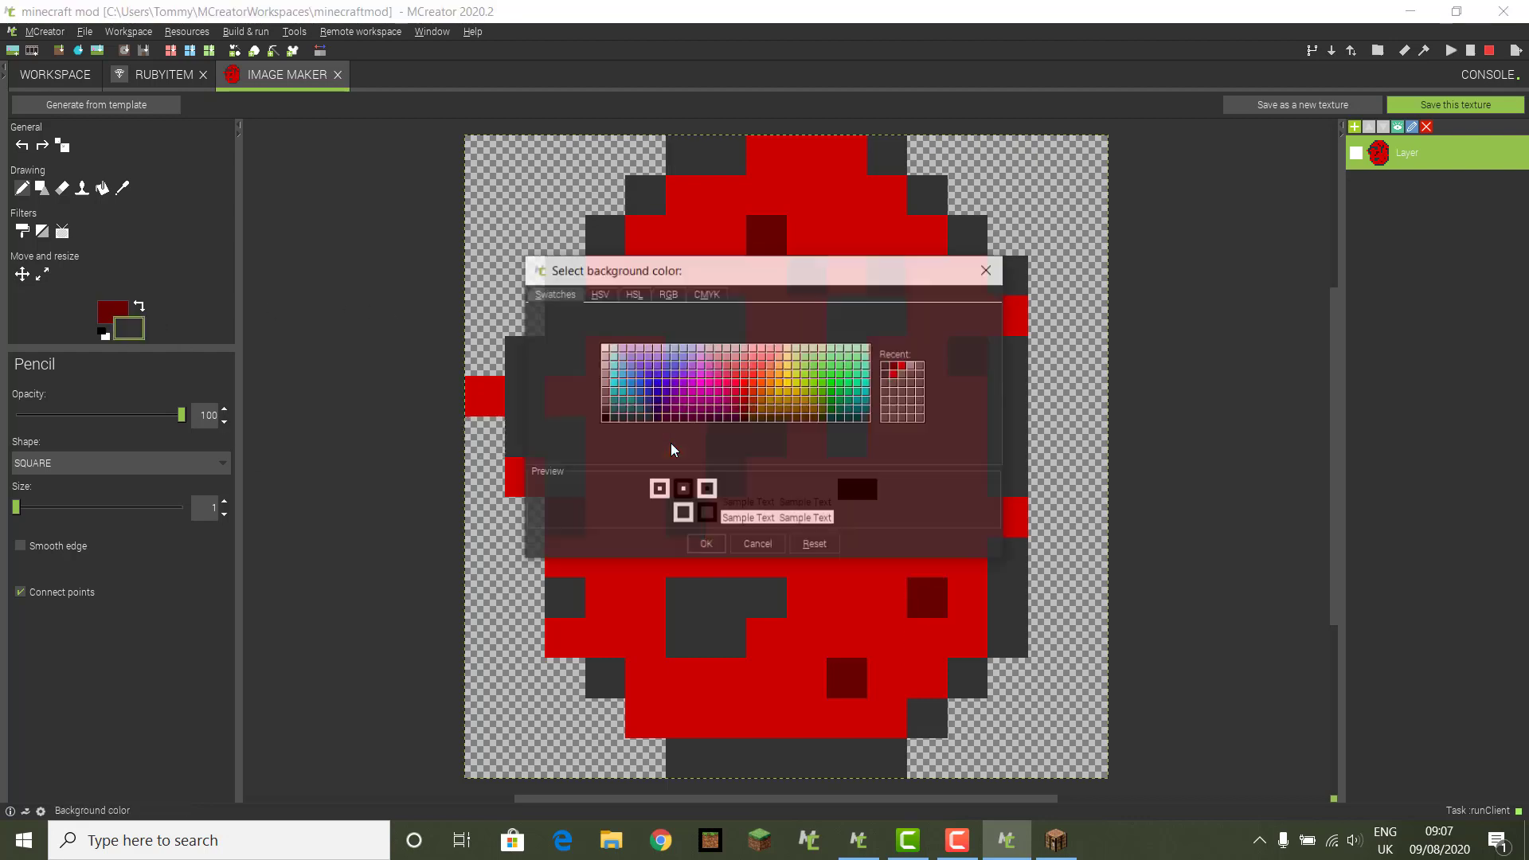
click(604, 374)
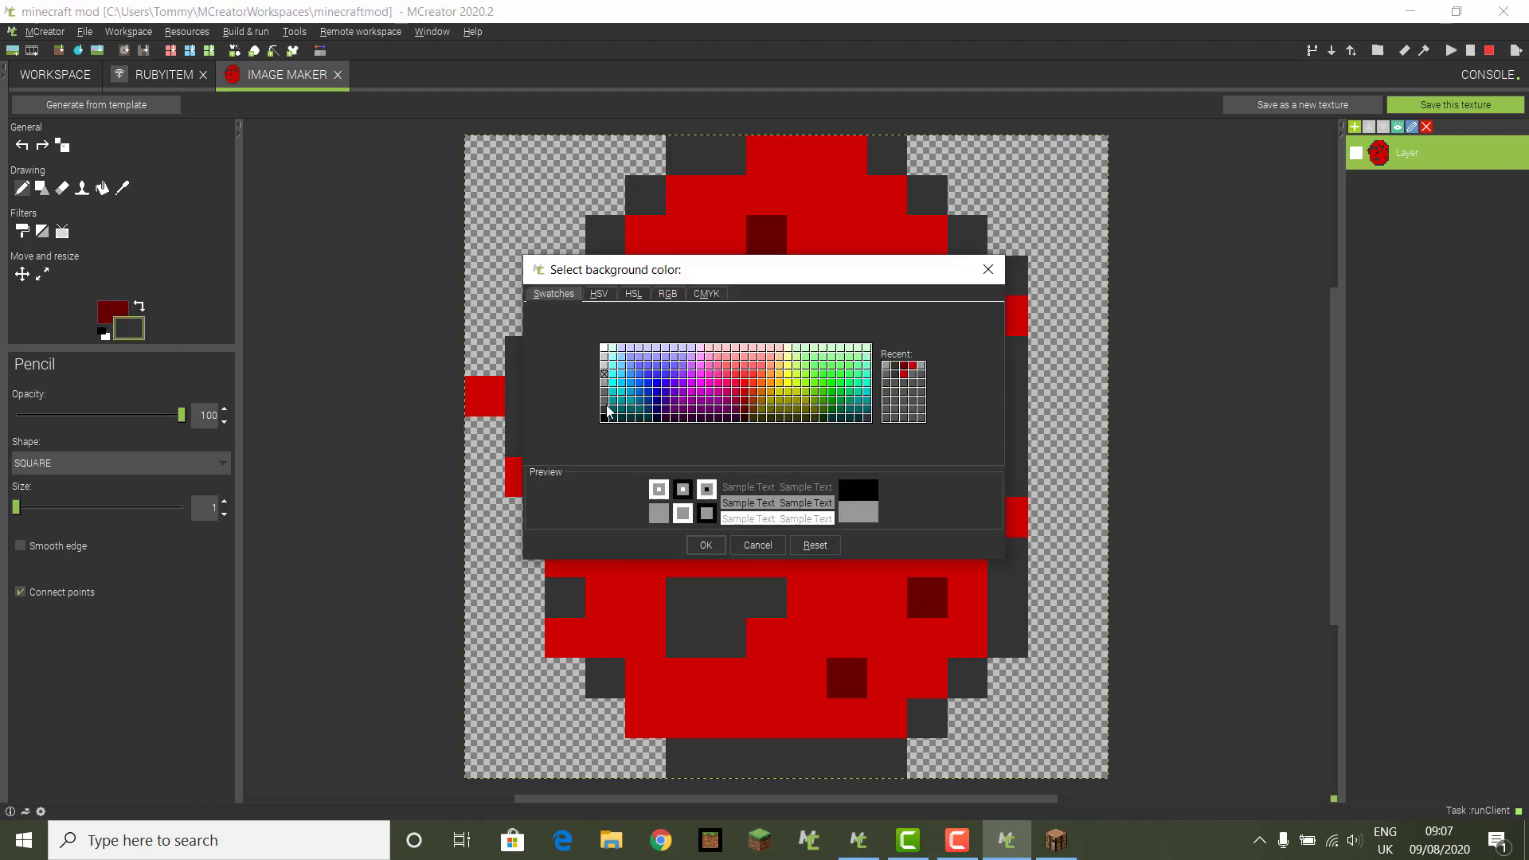
click(694, 543)
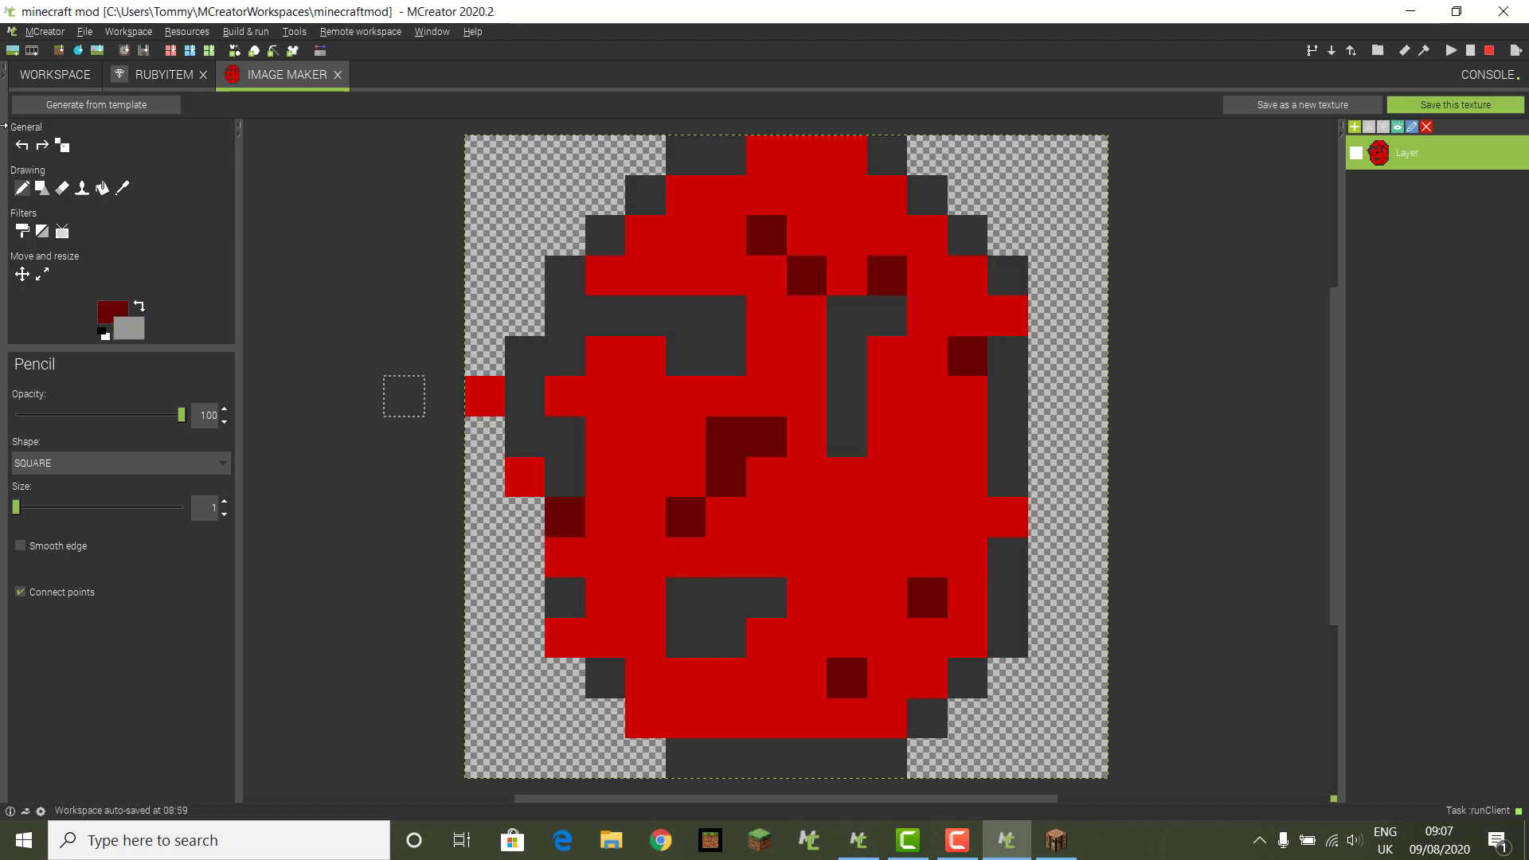
Step: Switch to grey and add highlight pixels along the ruby's left edge and top
click(139, 306)
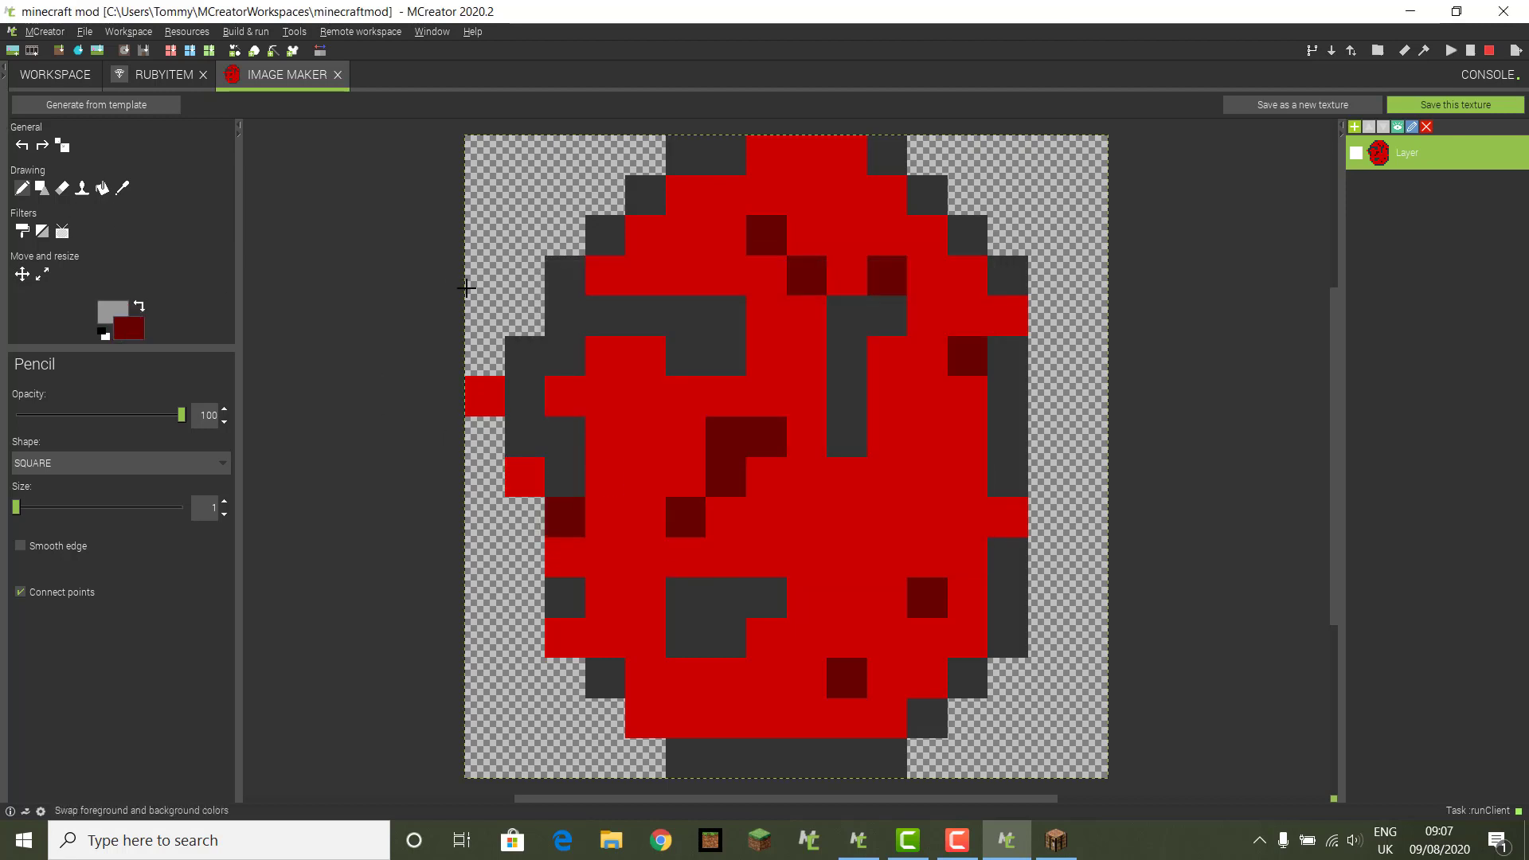
click(572, 415)
click(567, 396)
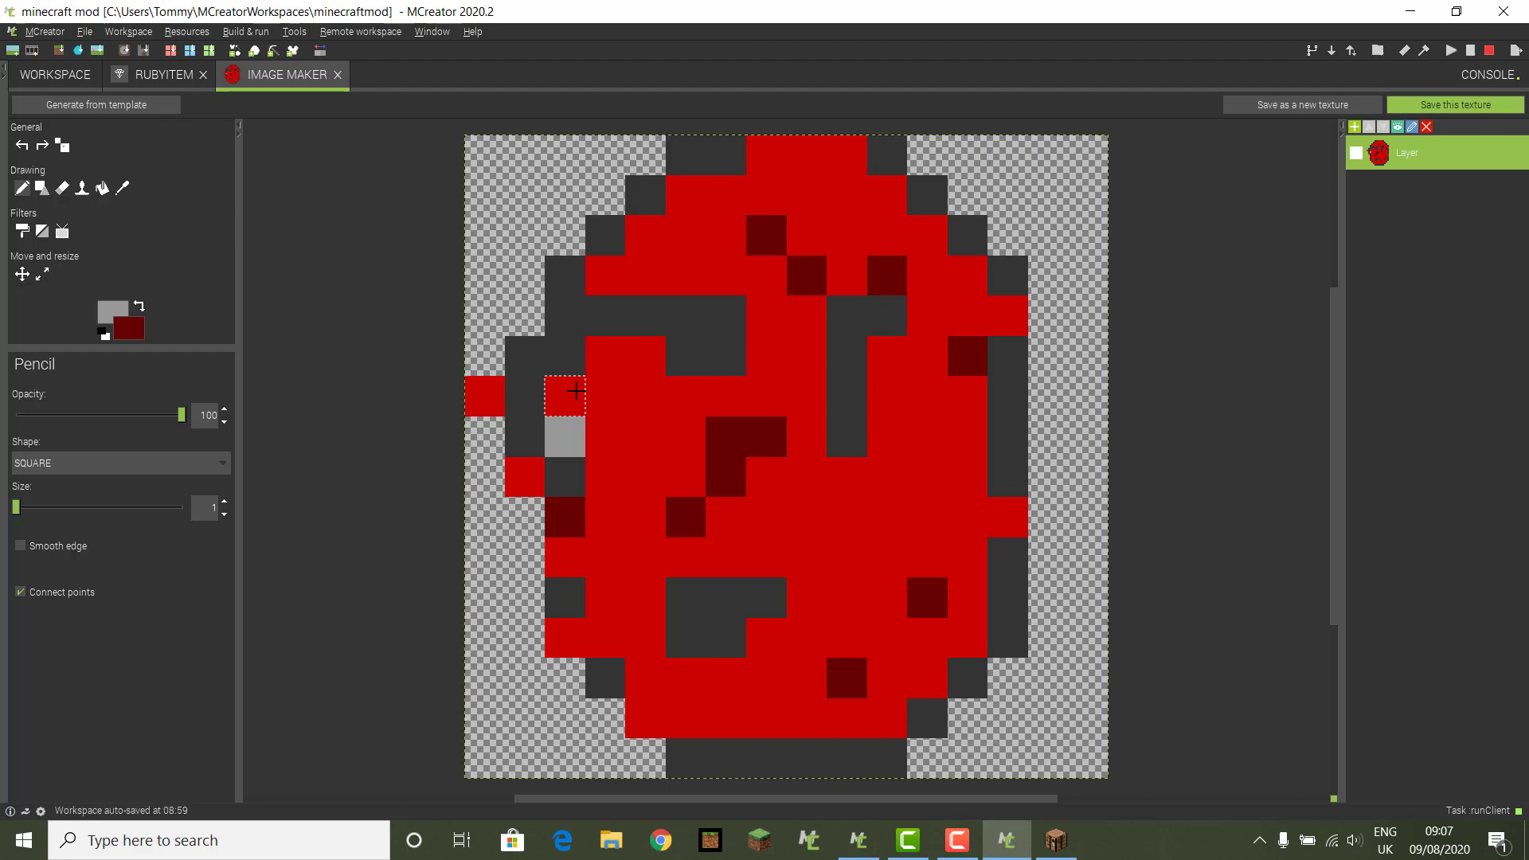
click(645, 356)
click(682, 274)
click(685, 196)
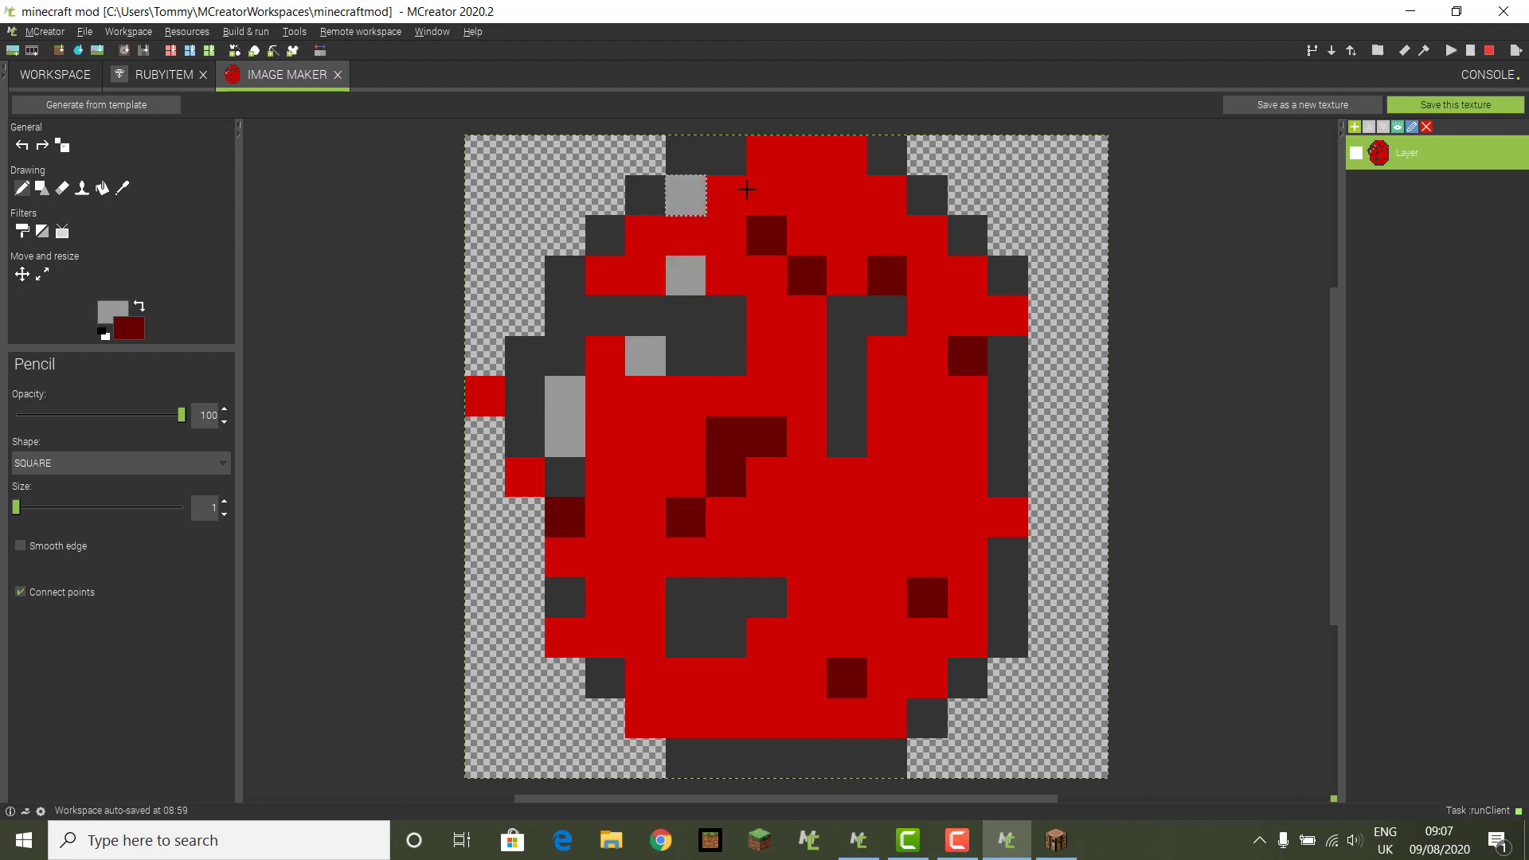
click(765, 153)
Step: Add grey highlights on the right side and bottom, then begin saving the texture
click(925, 233)
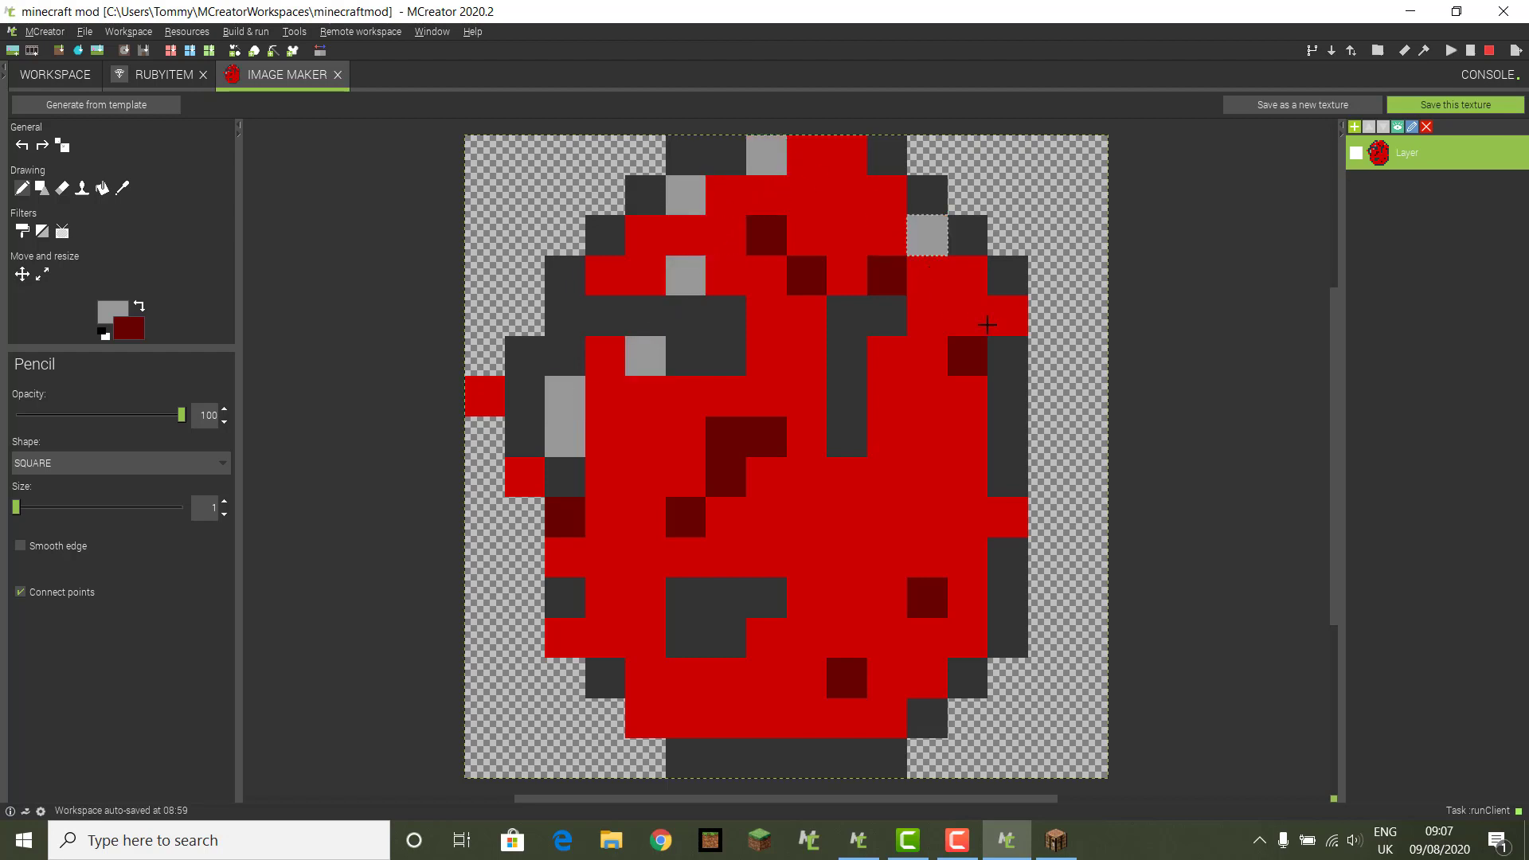
click(1009, 316)
click(1007, 517)
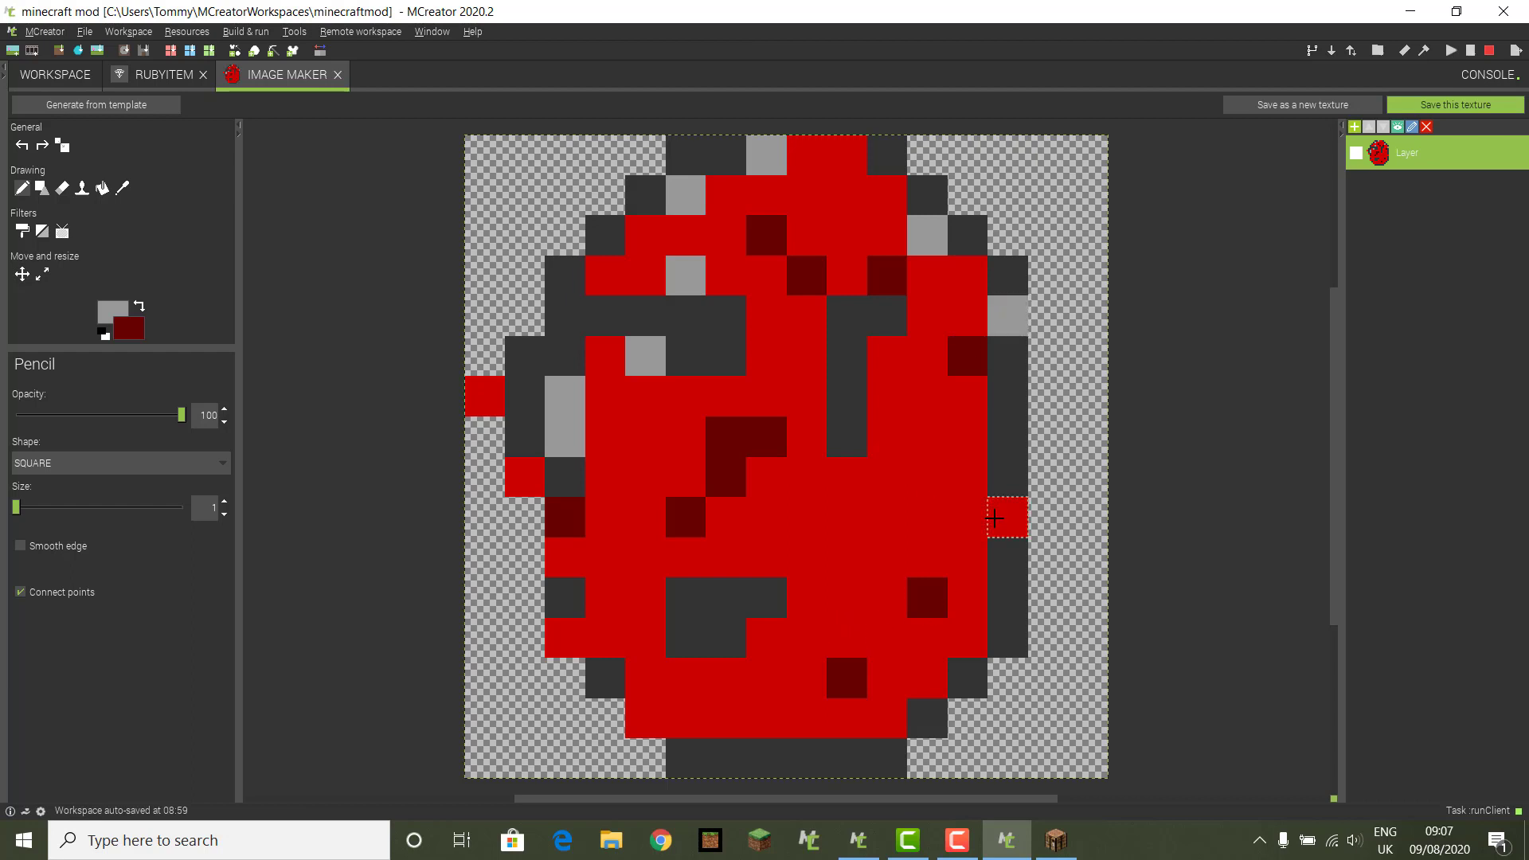
click(723, 601)
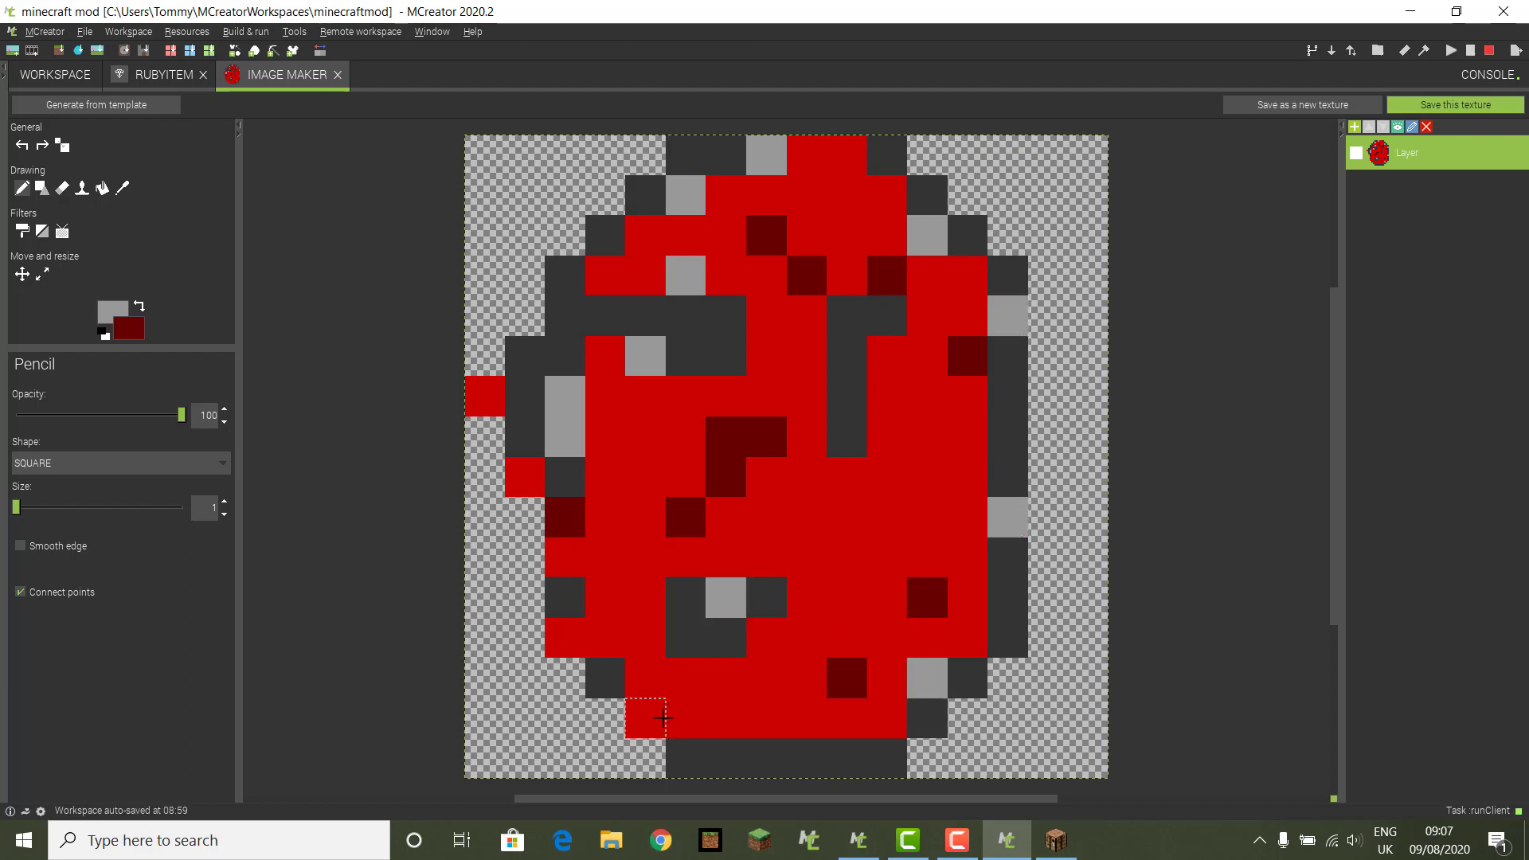
click(663, 718)
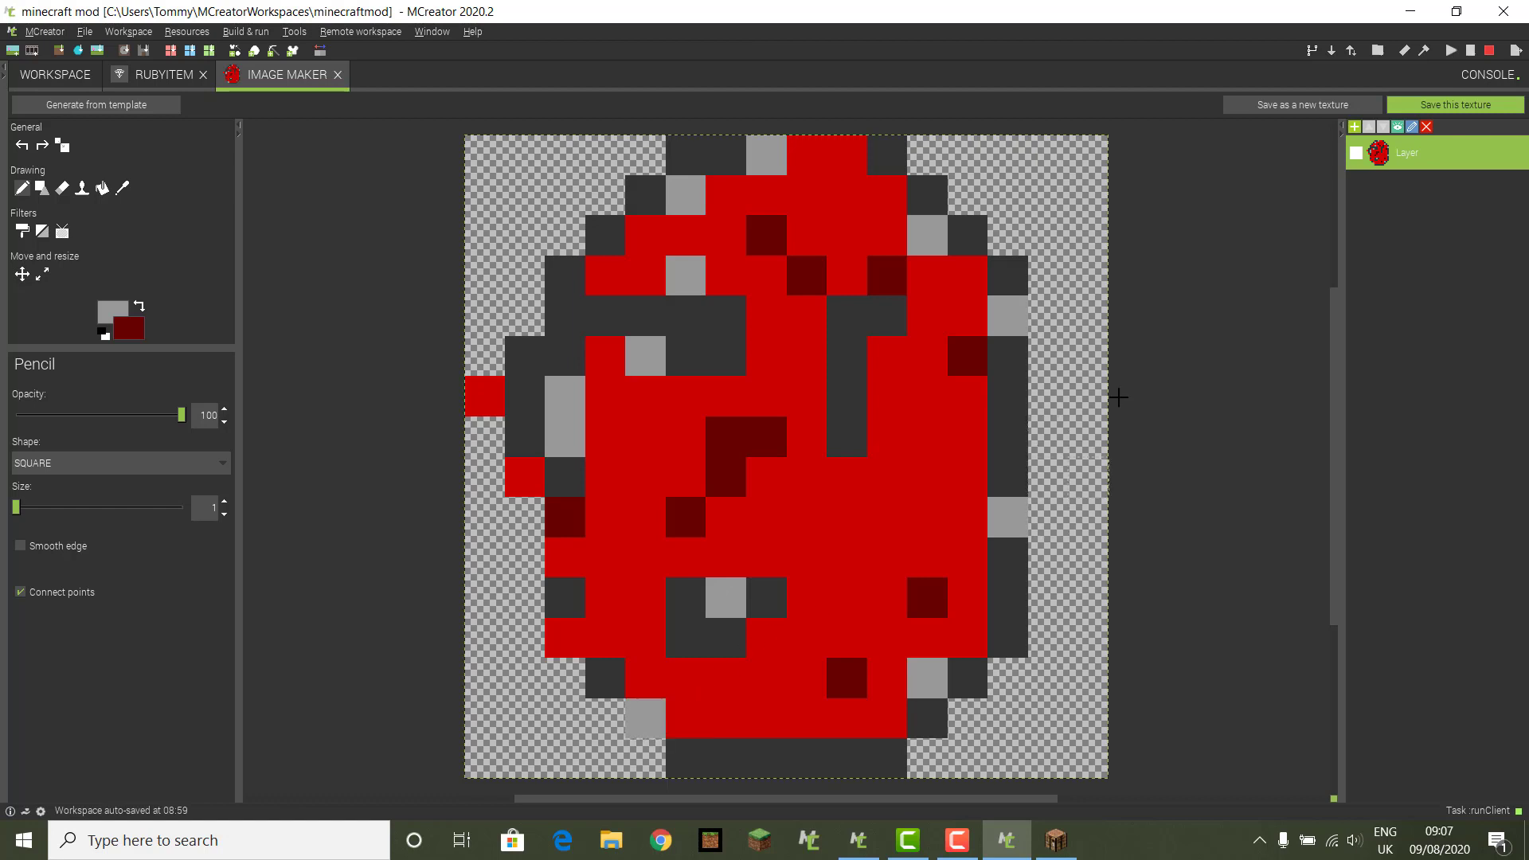
click(1450, 105)
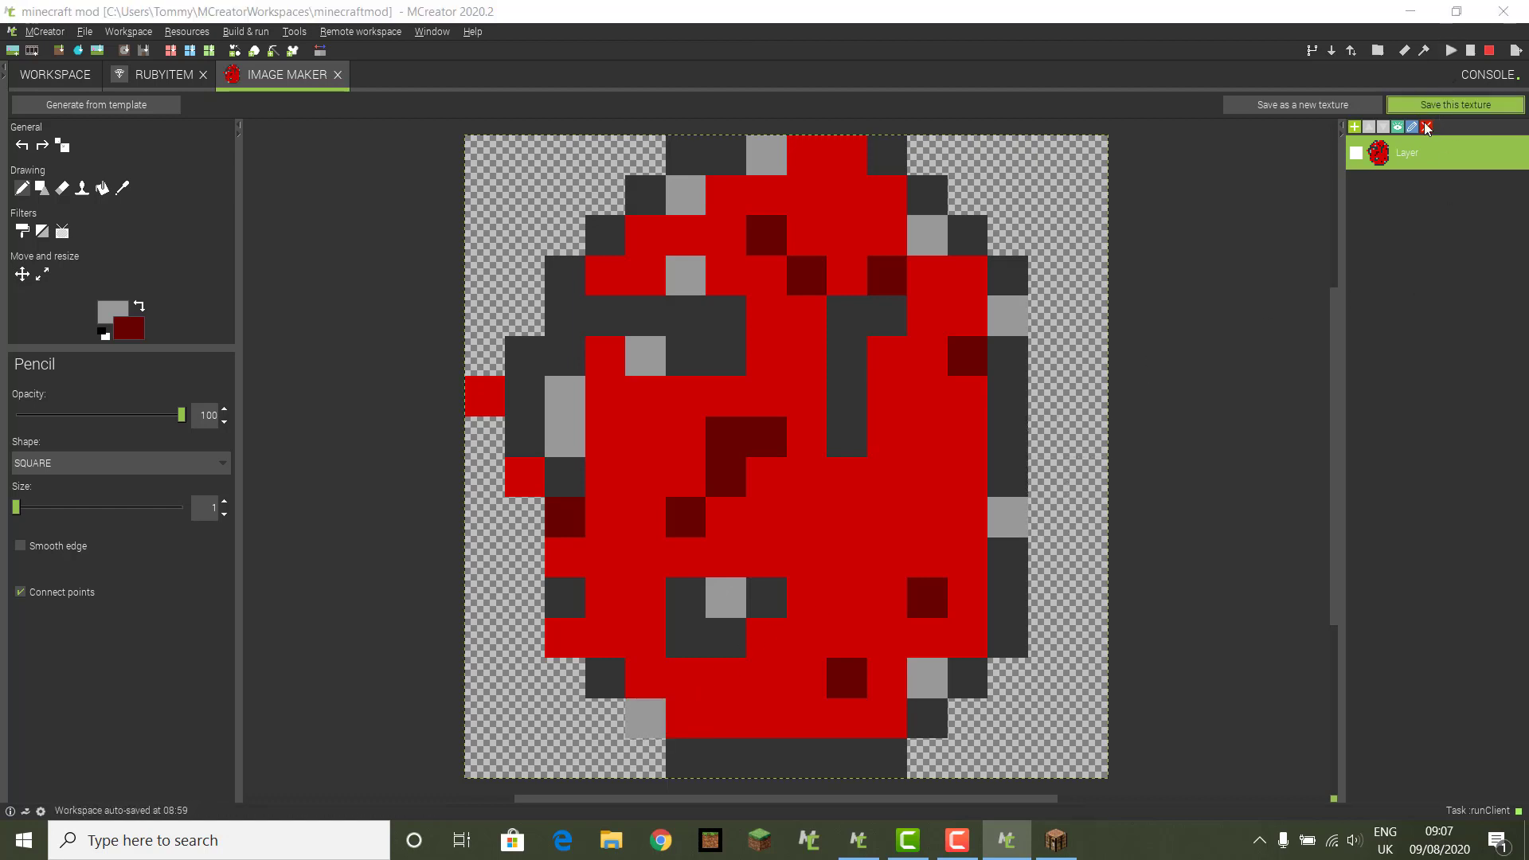
Step: Save the drawing as an Item texture named rubyitem
click(762, 436)
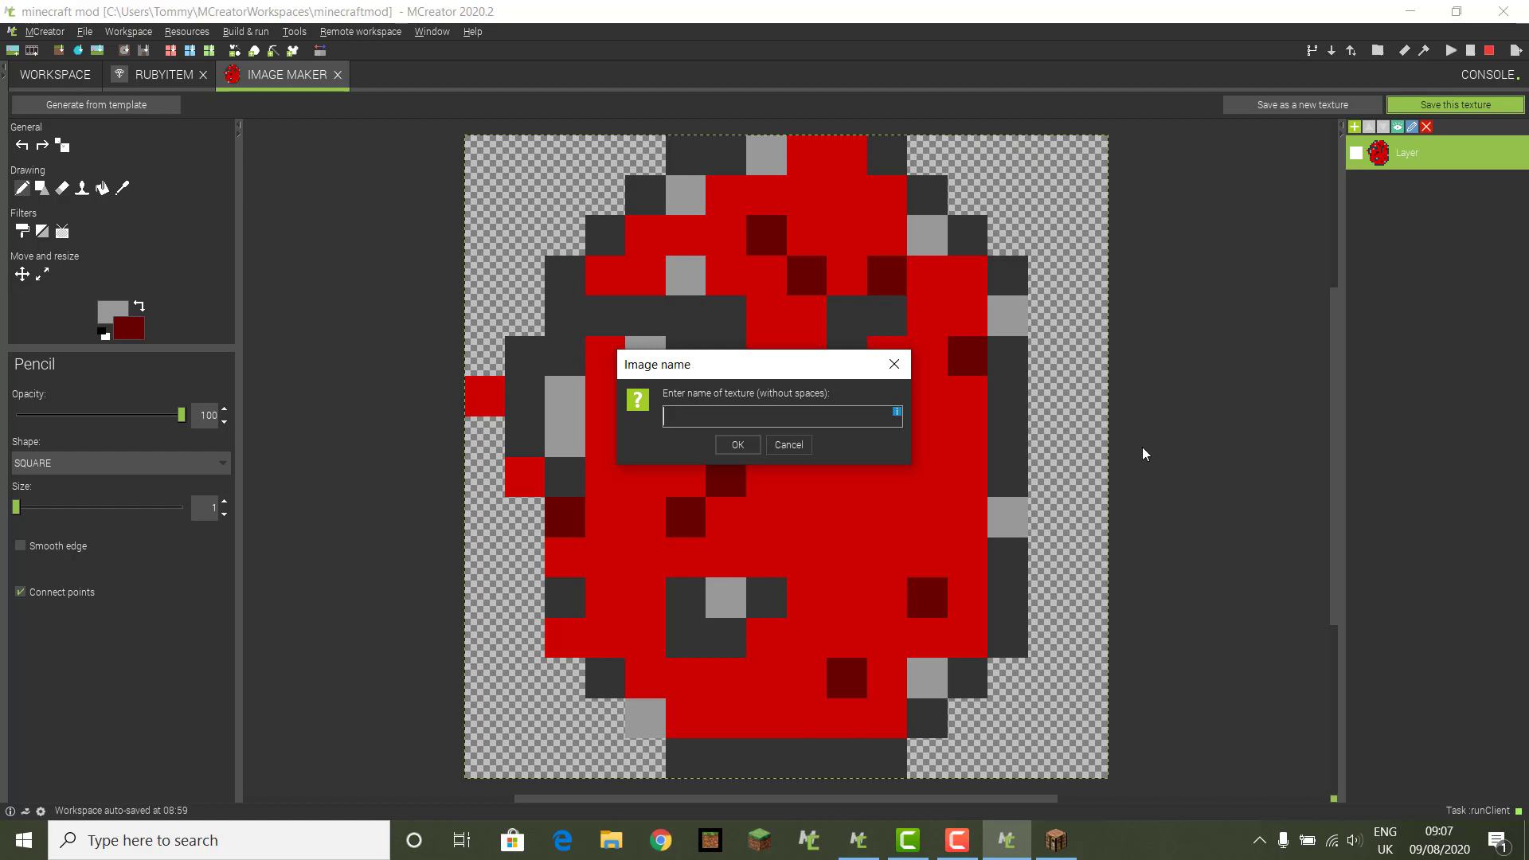
text(rubyitem)
click(733, 446)
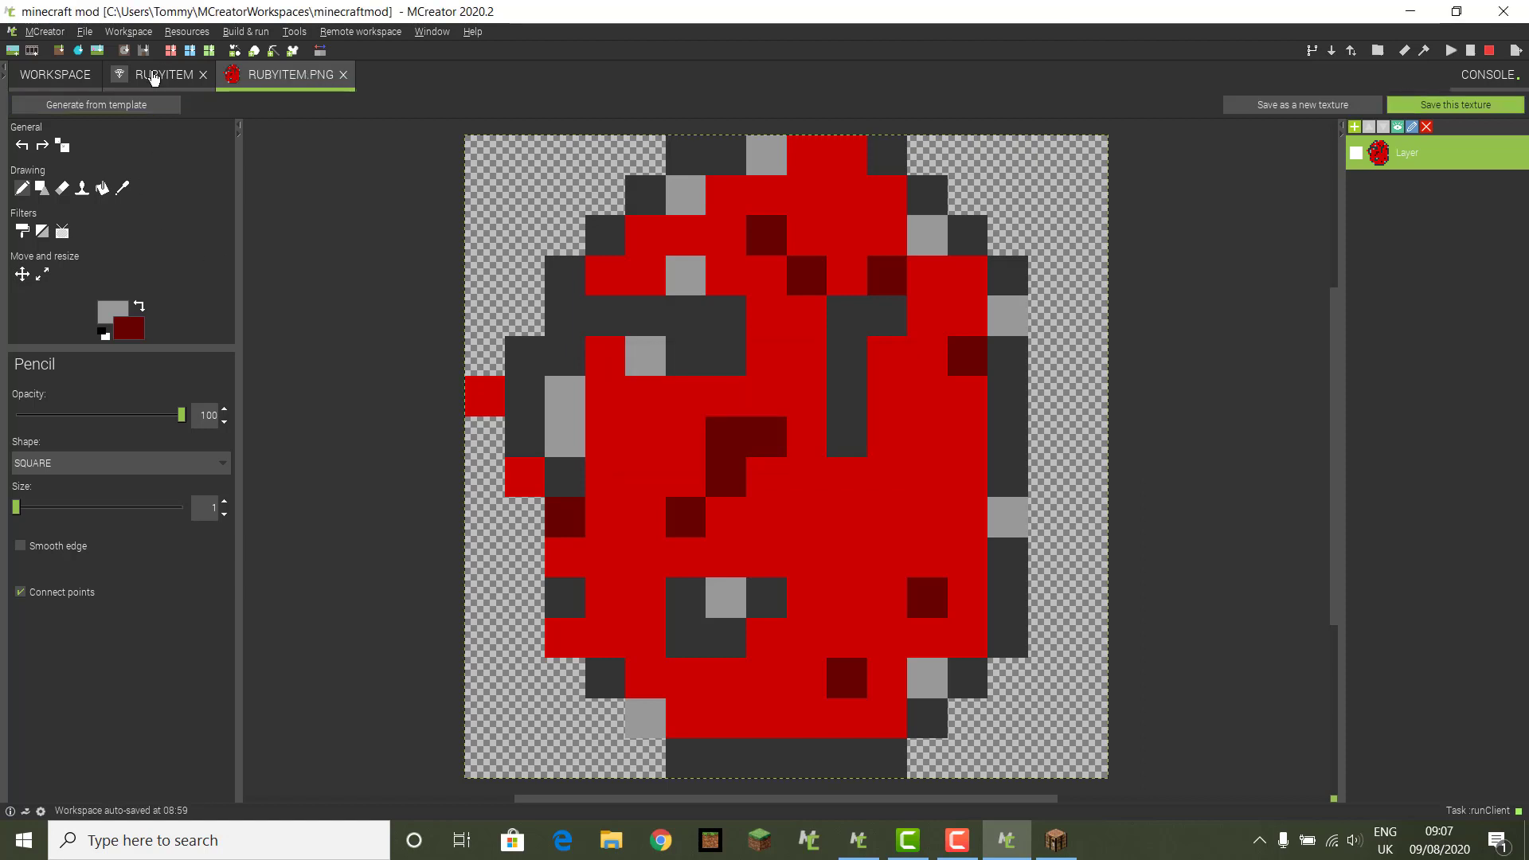
Step: Assign the rubyitem texture to the RubyItem element and continue to its properties page
click(154, 78)
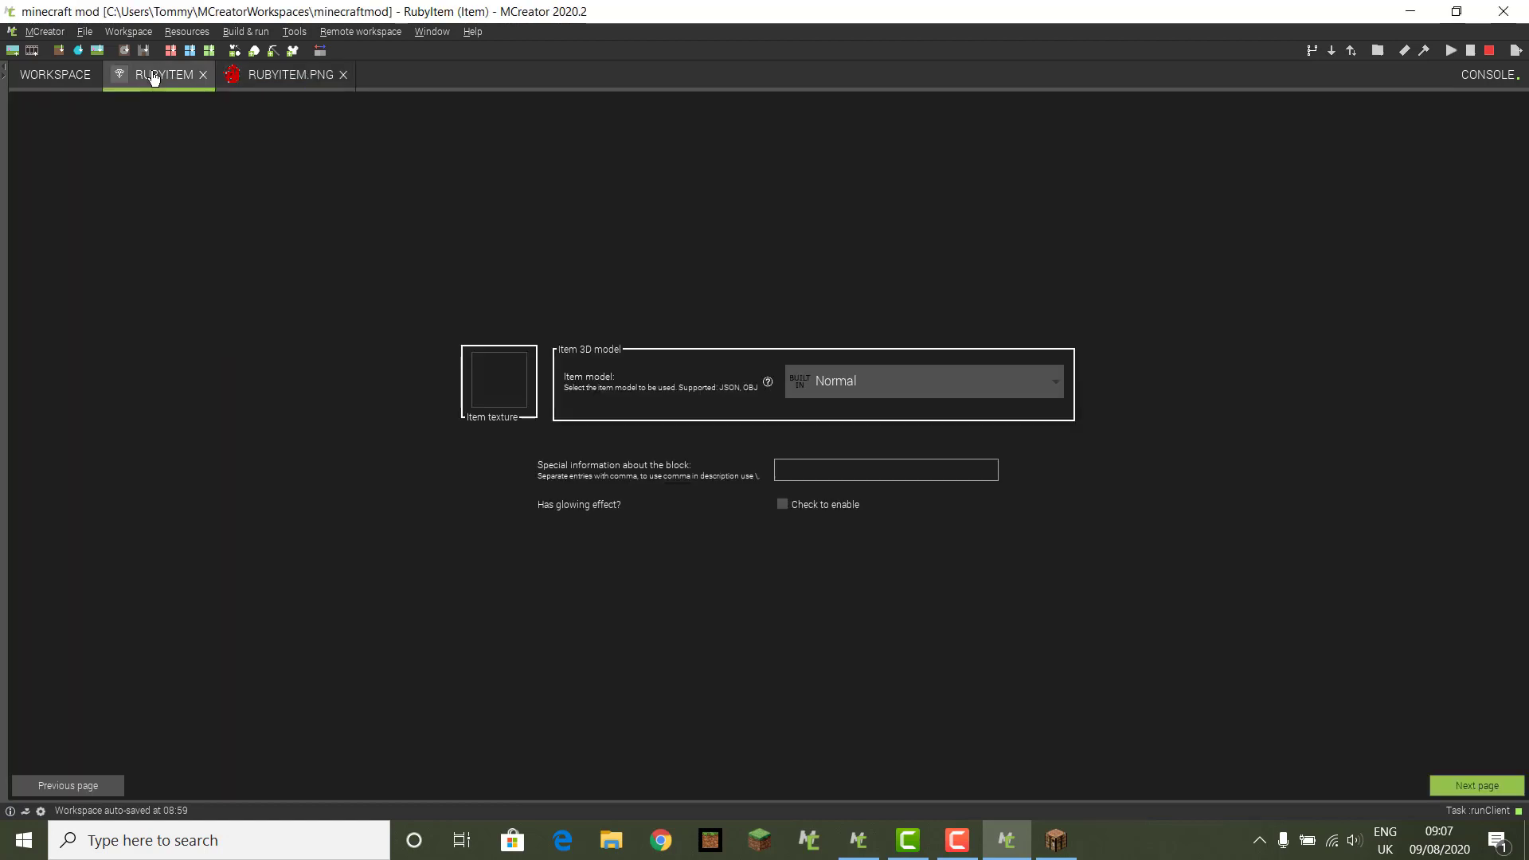
click(502, 384)
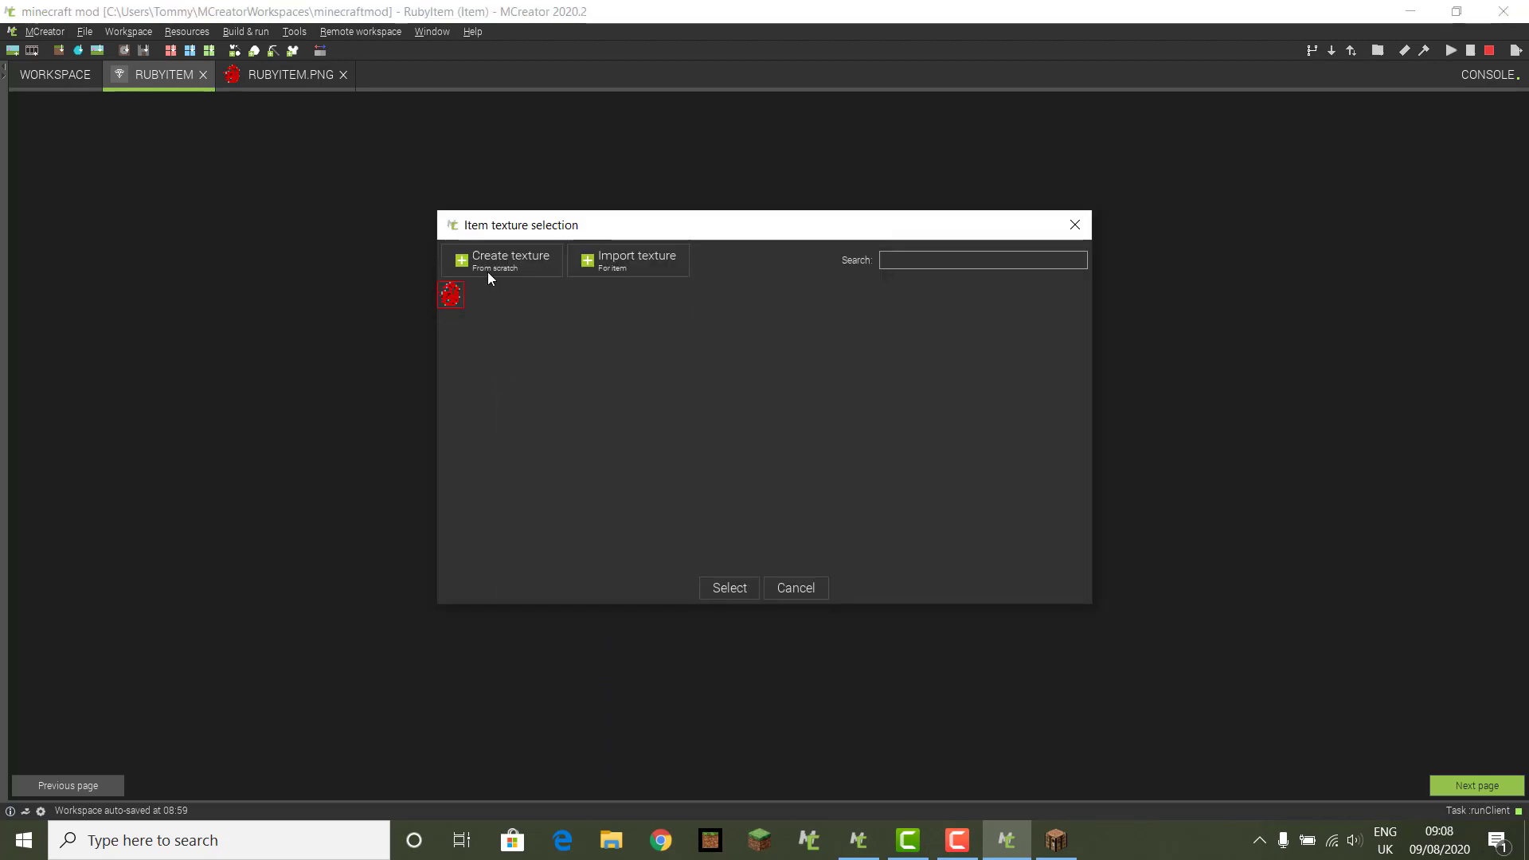
click(730, 588)
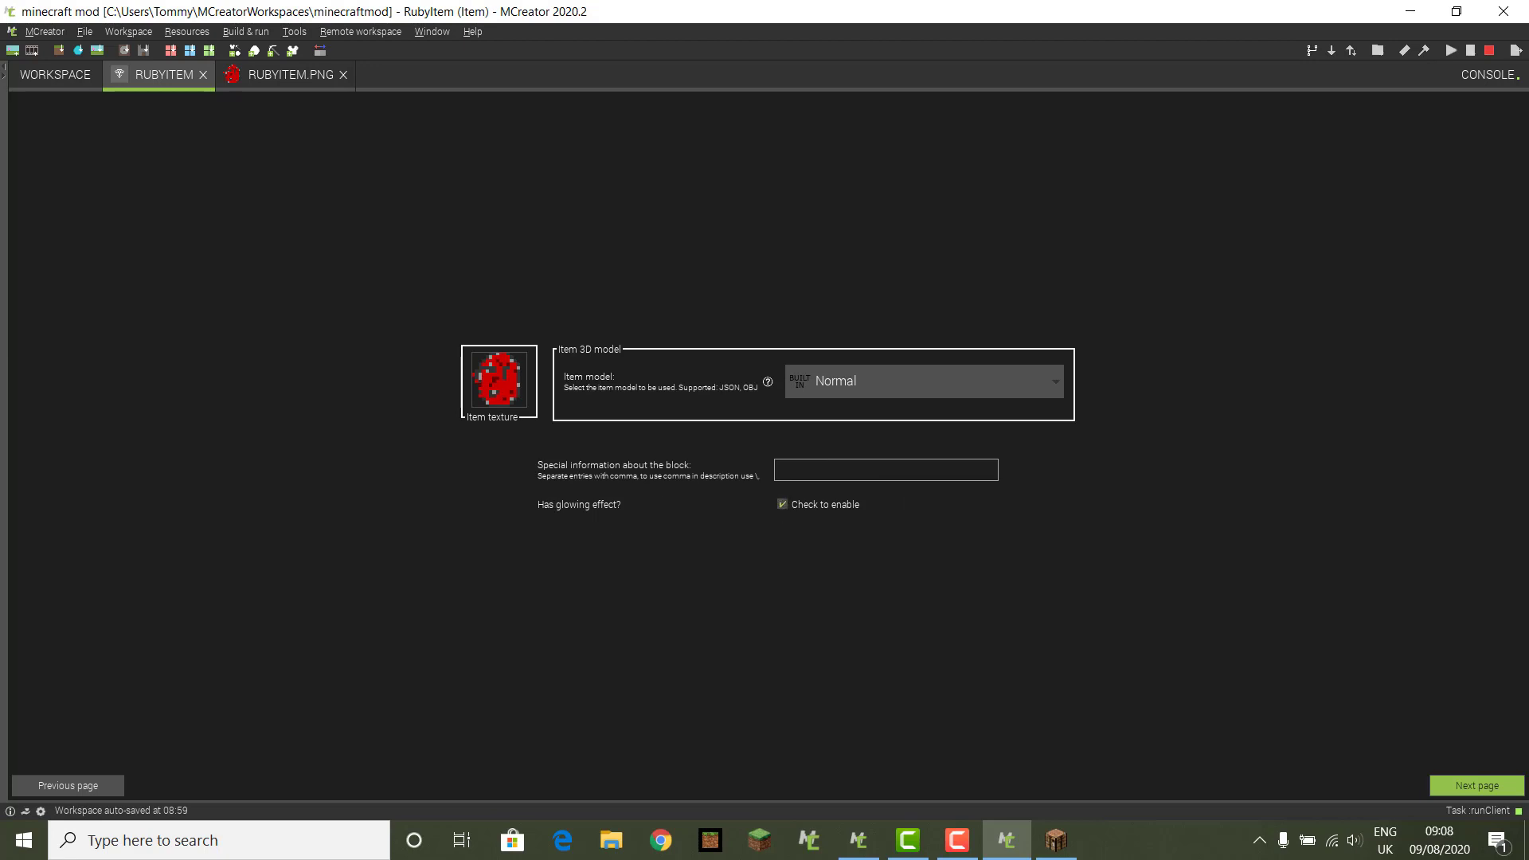
click(1459, 785)
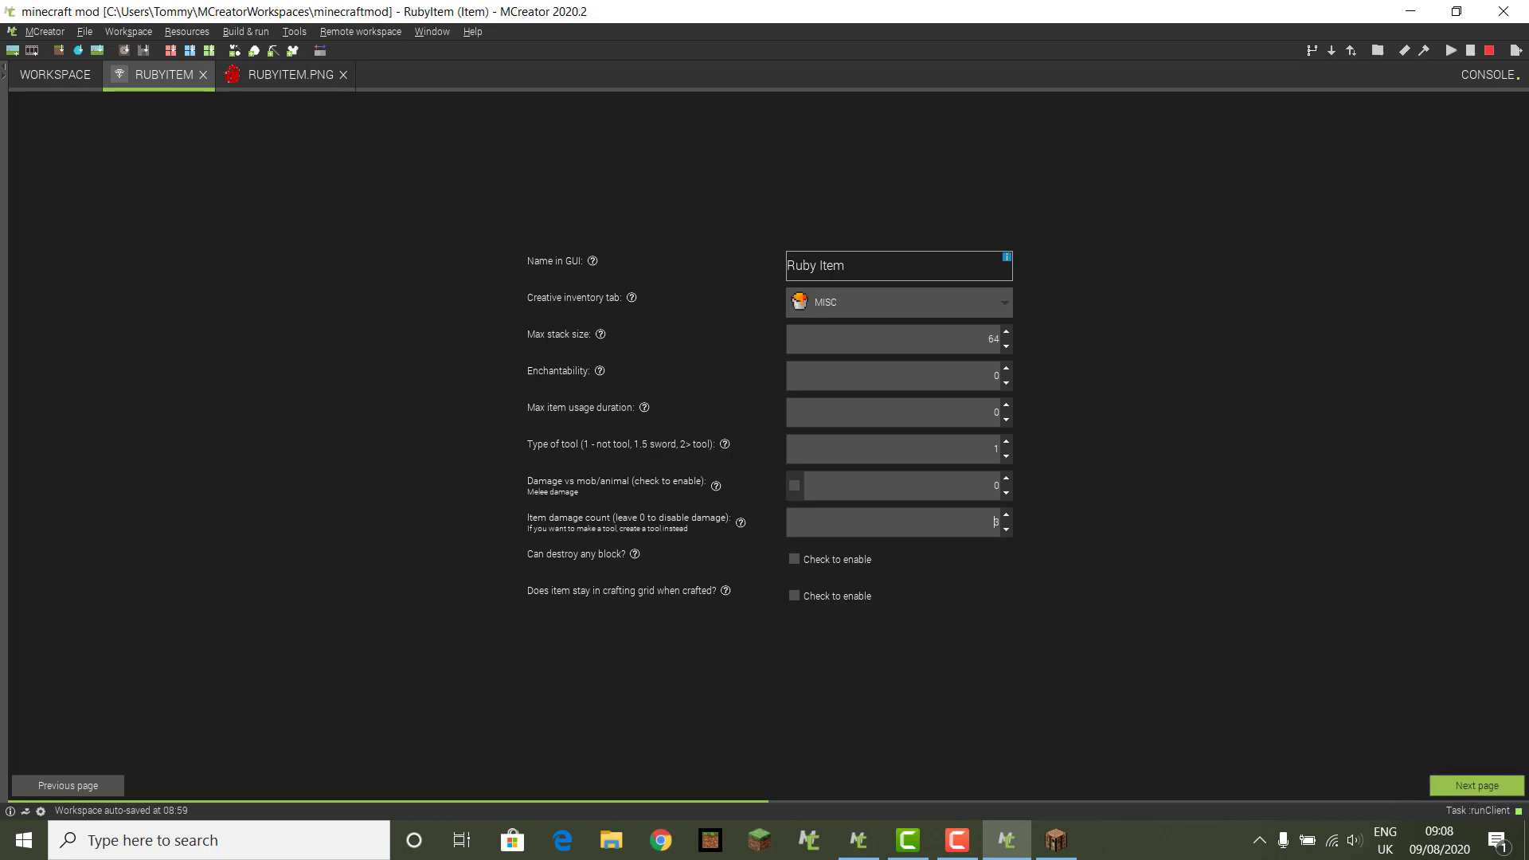
click(1477, 786)
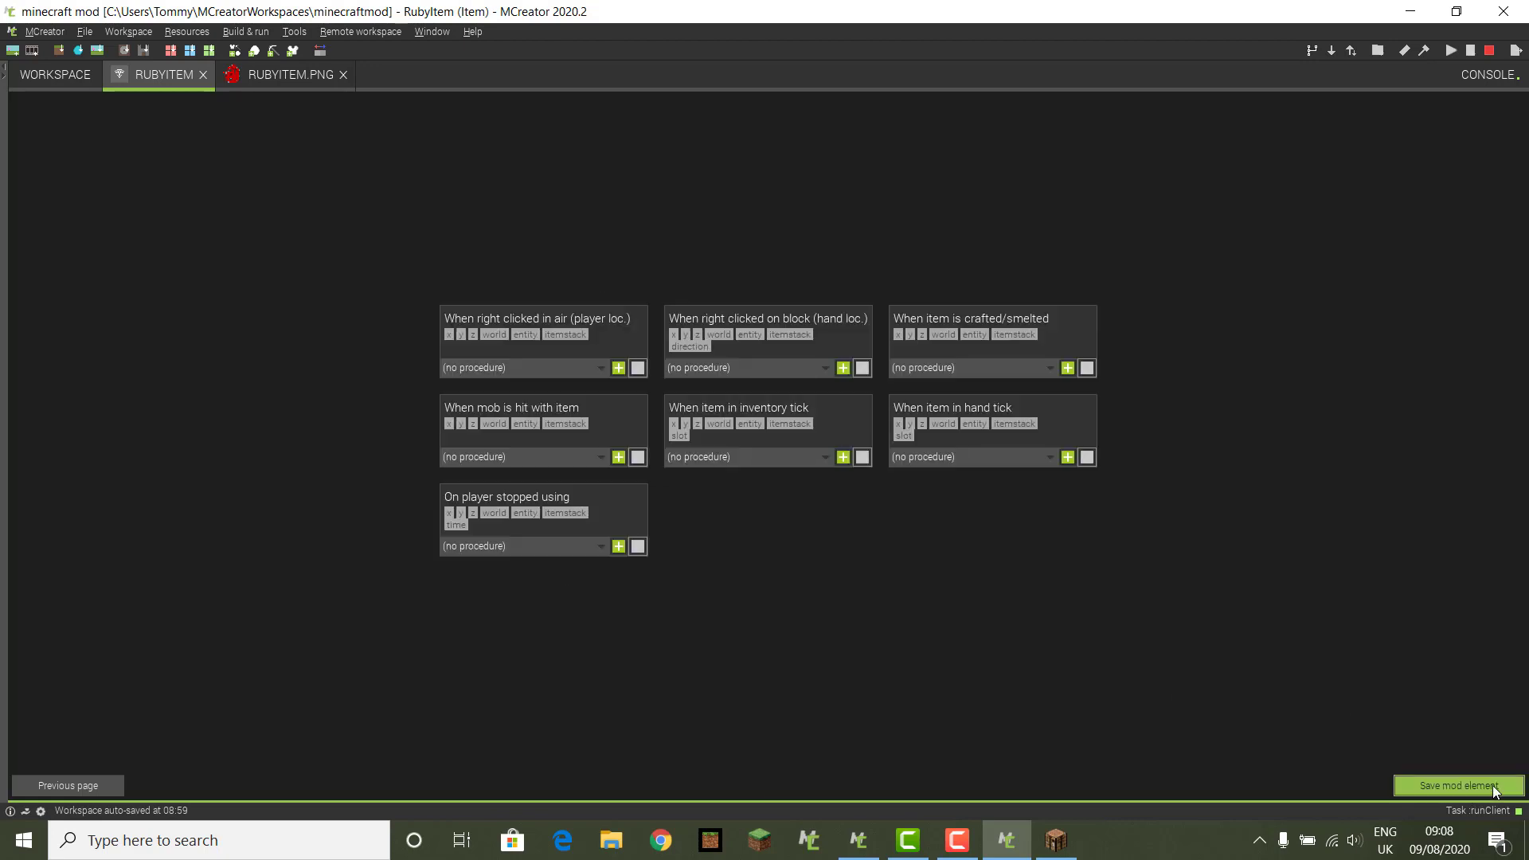
Step: Save the RubyItem element and close the RUBYITEM.PNG texture tab
click(1483, 791)
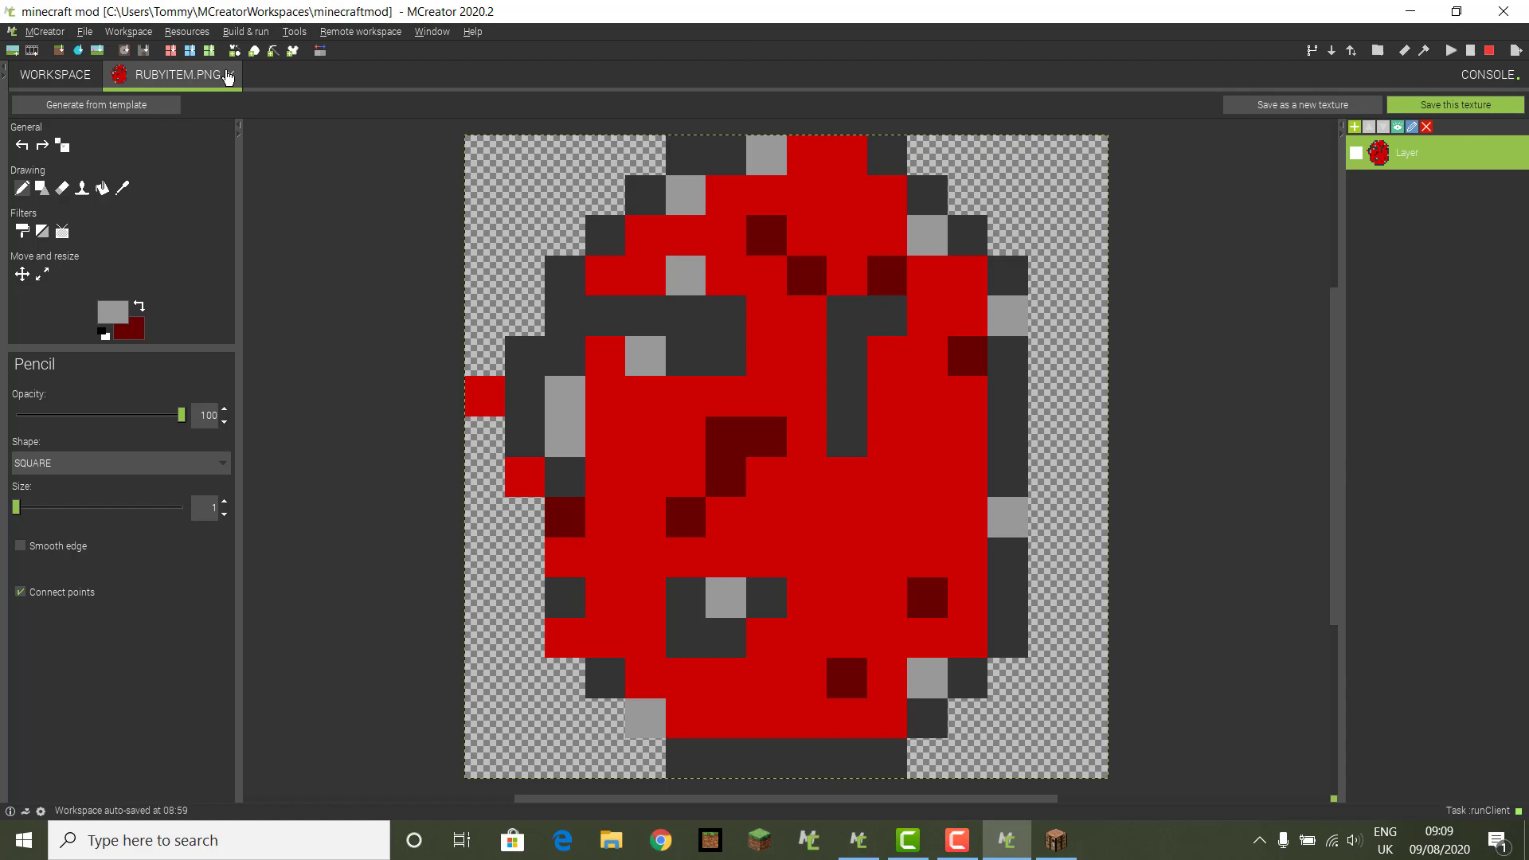
click(229, 74)
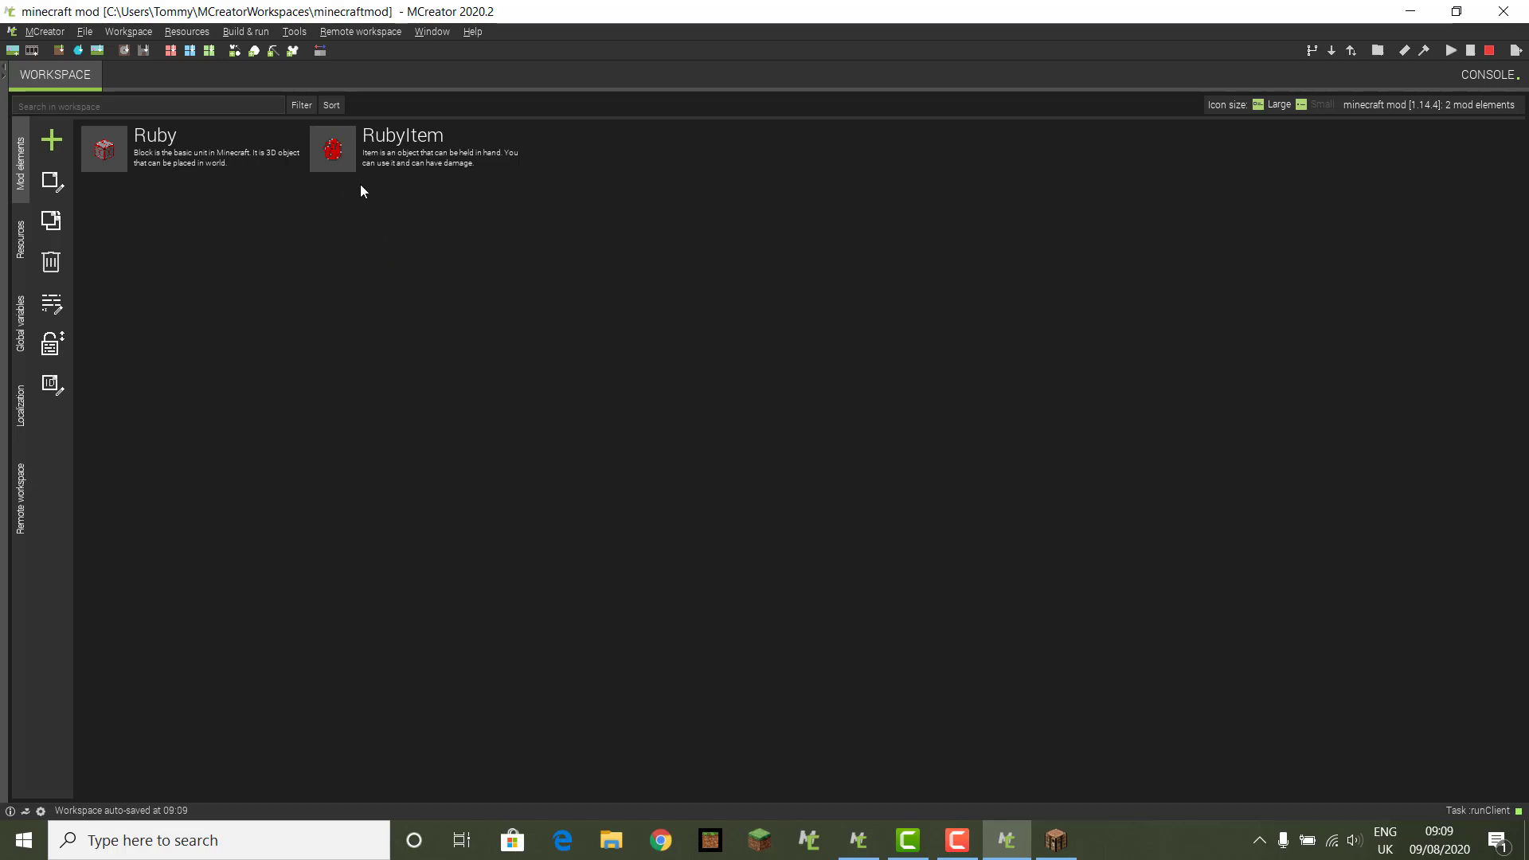
Step: Create a Recipe element named Rubycrafing, dismissing an accidental command prompt first
click(51, 147)
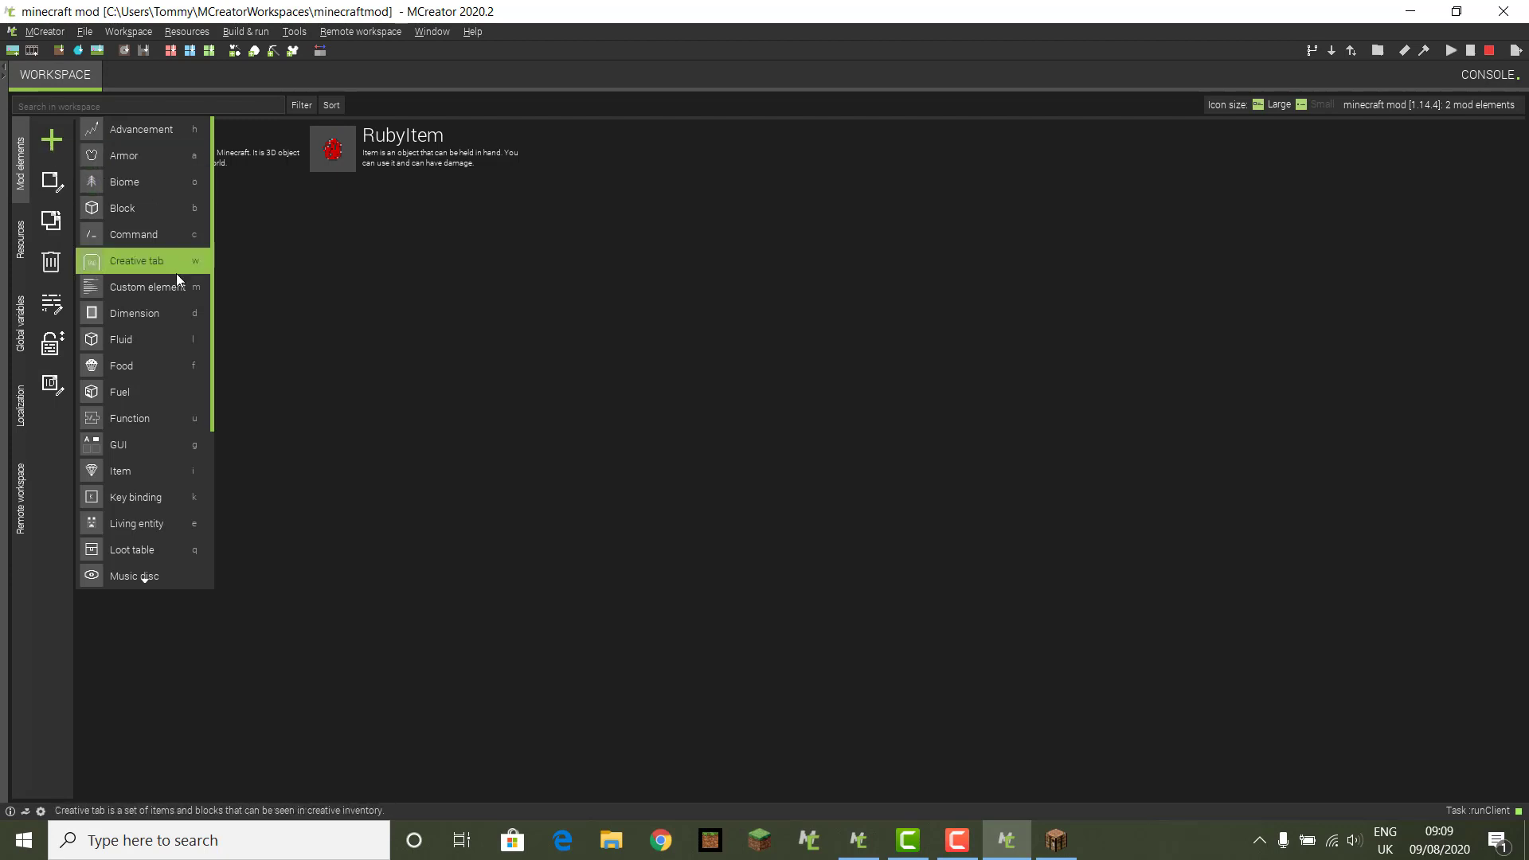
key(c)
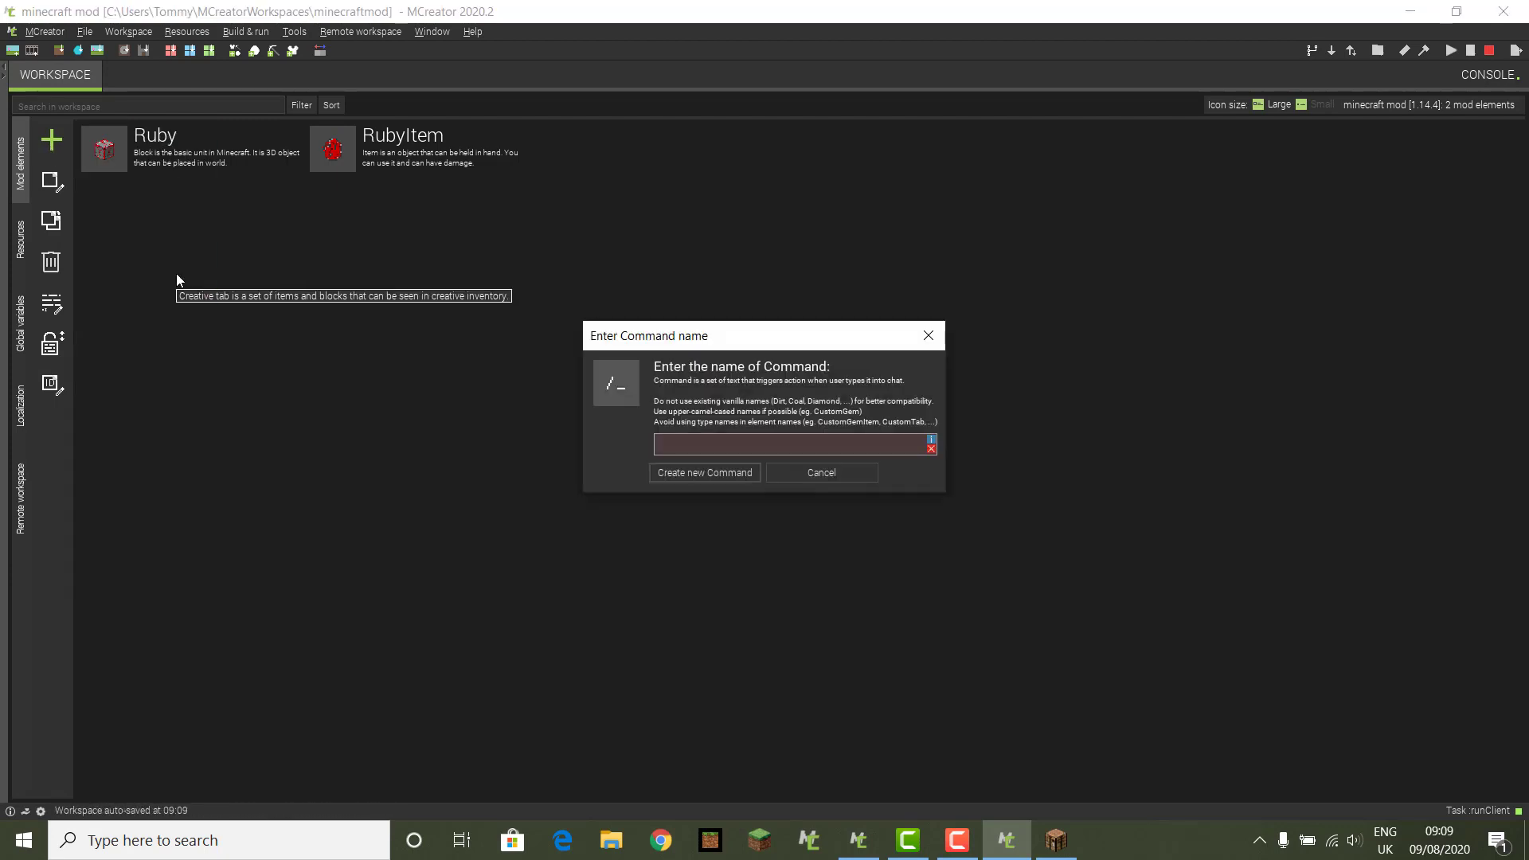
click(929, 335)
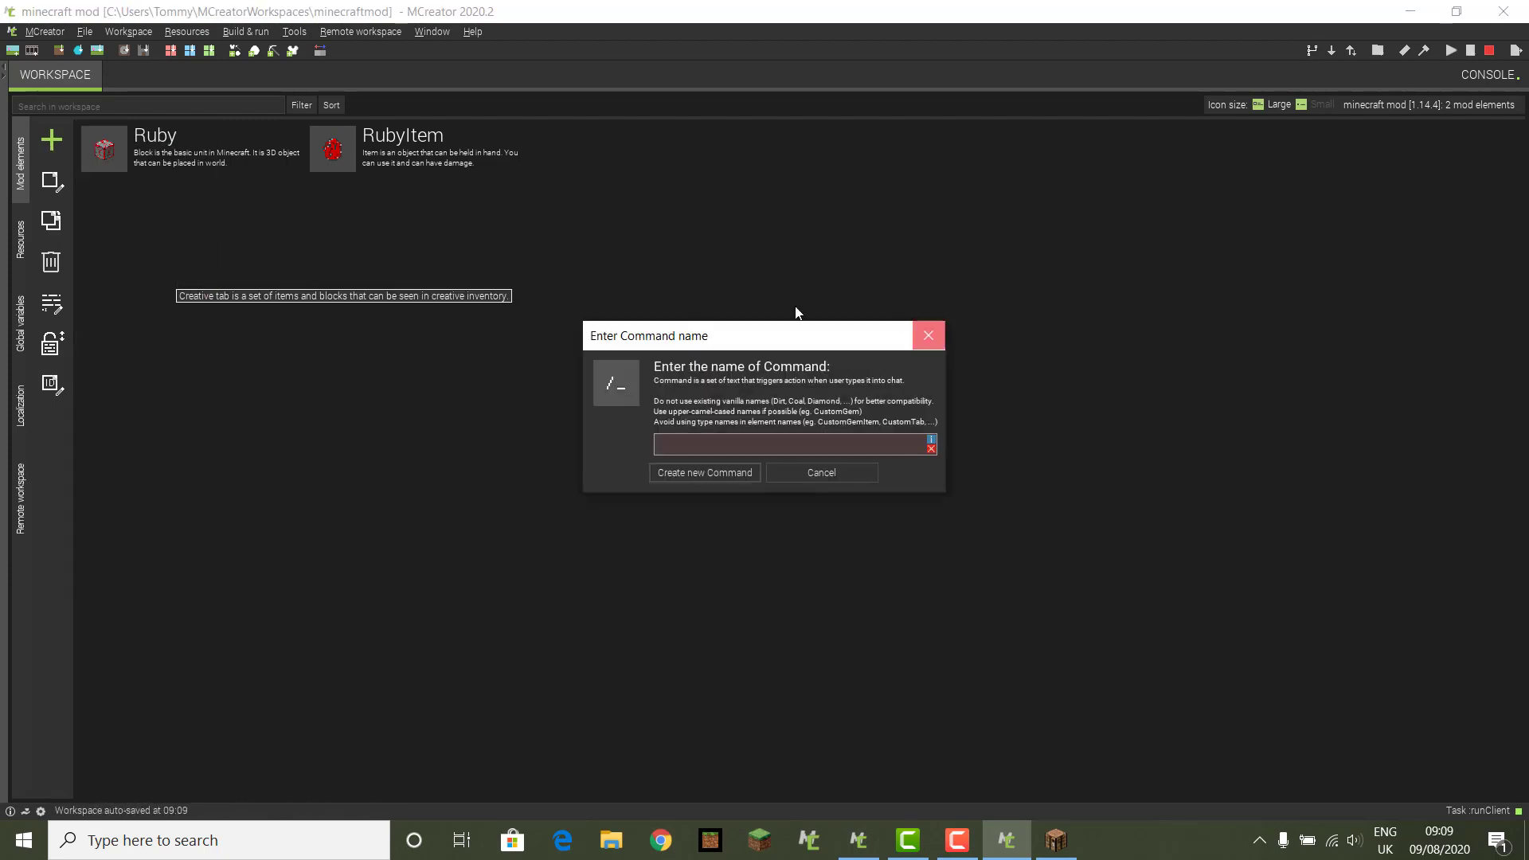
click(45, 151)
key(r)
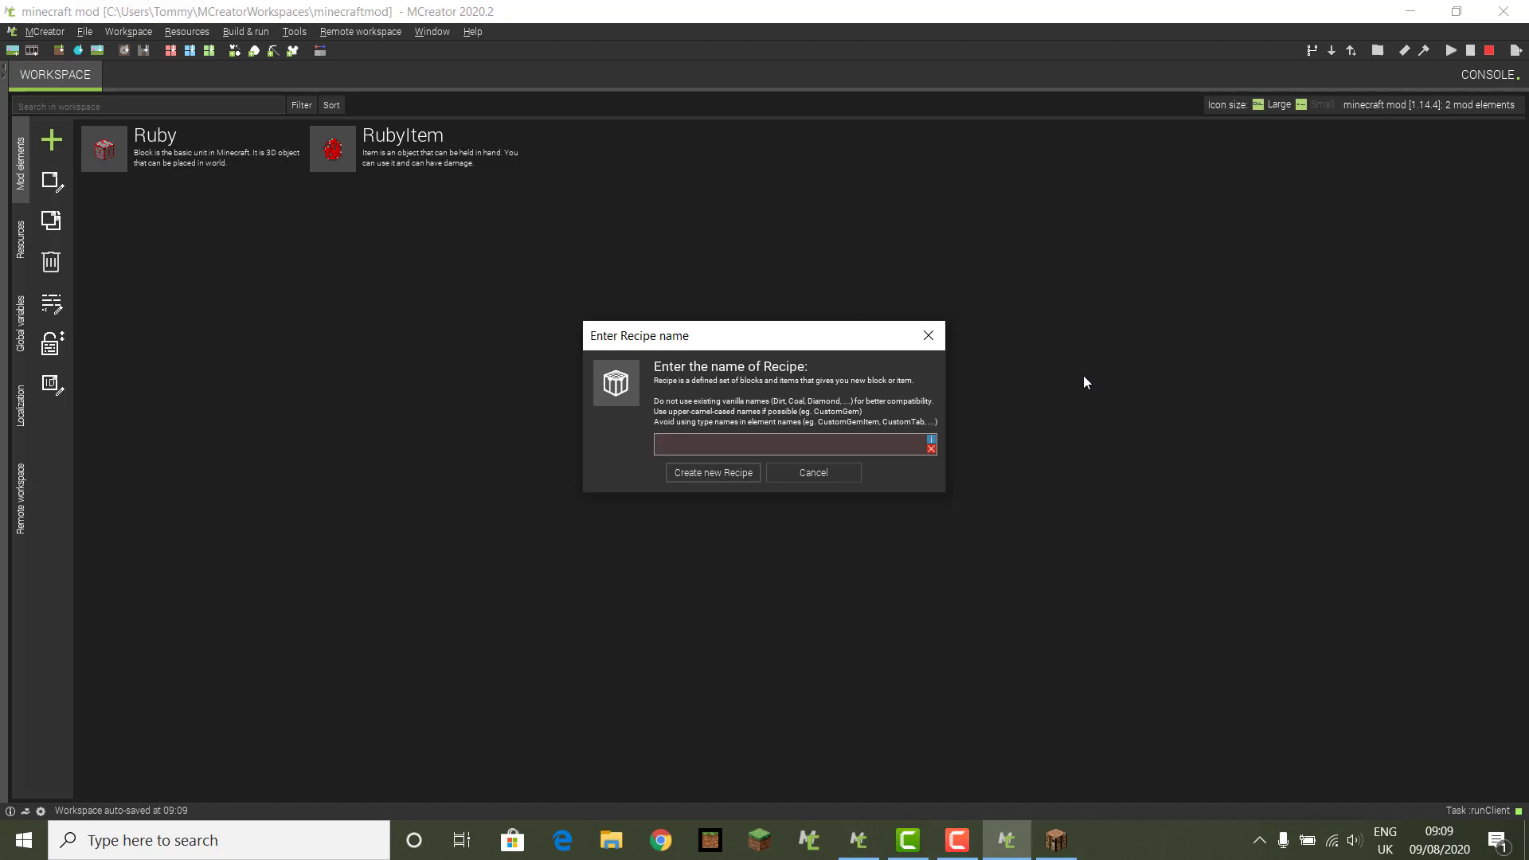
text(Rubycrafing)
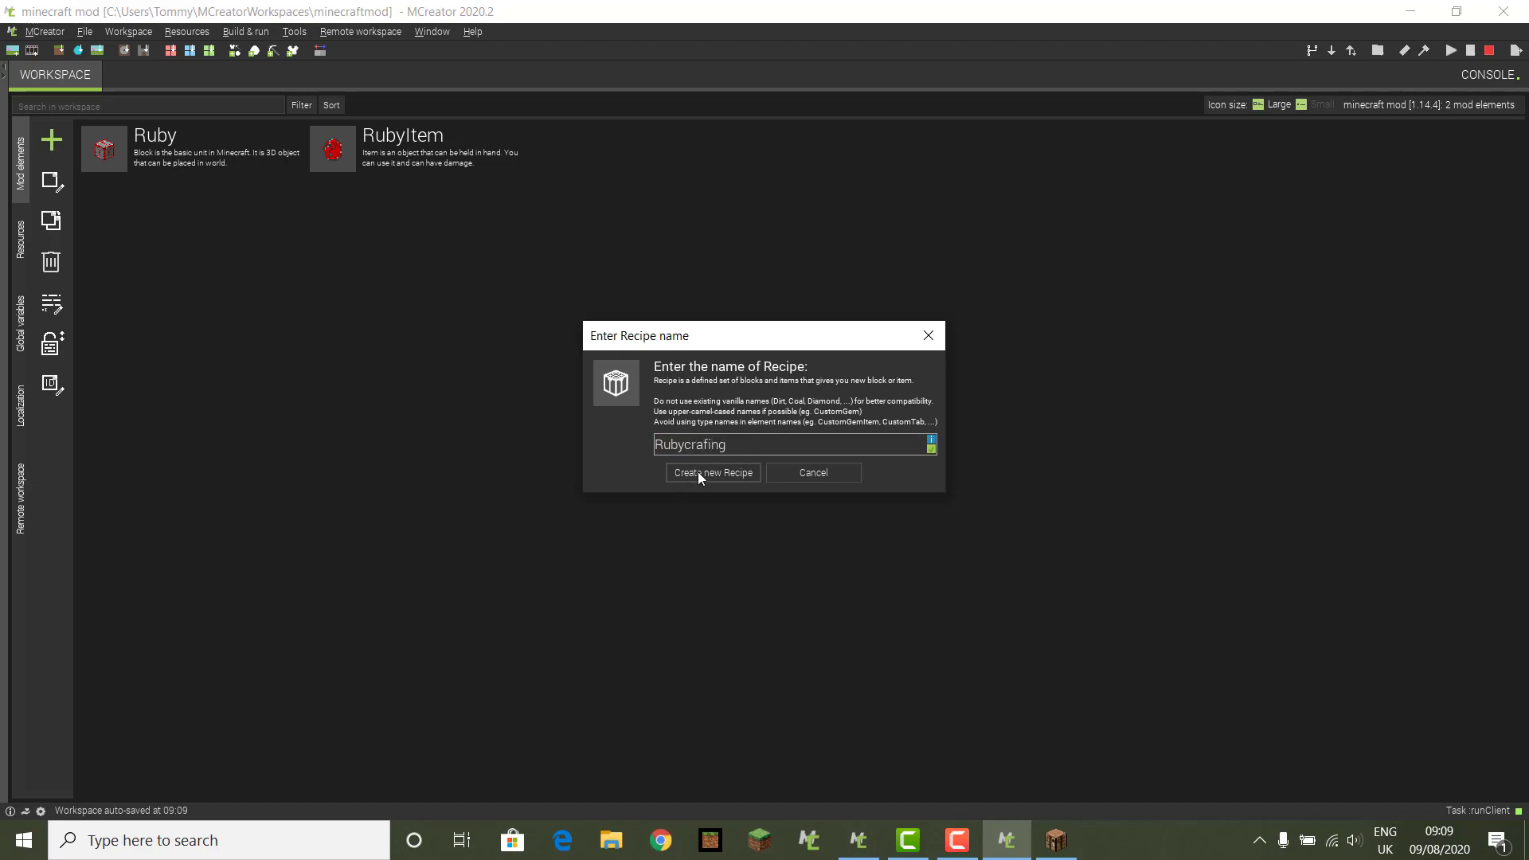
click(697, 473)
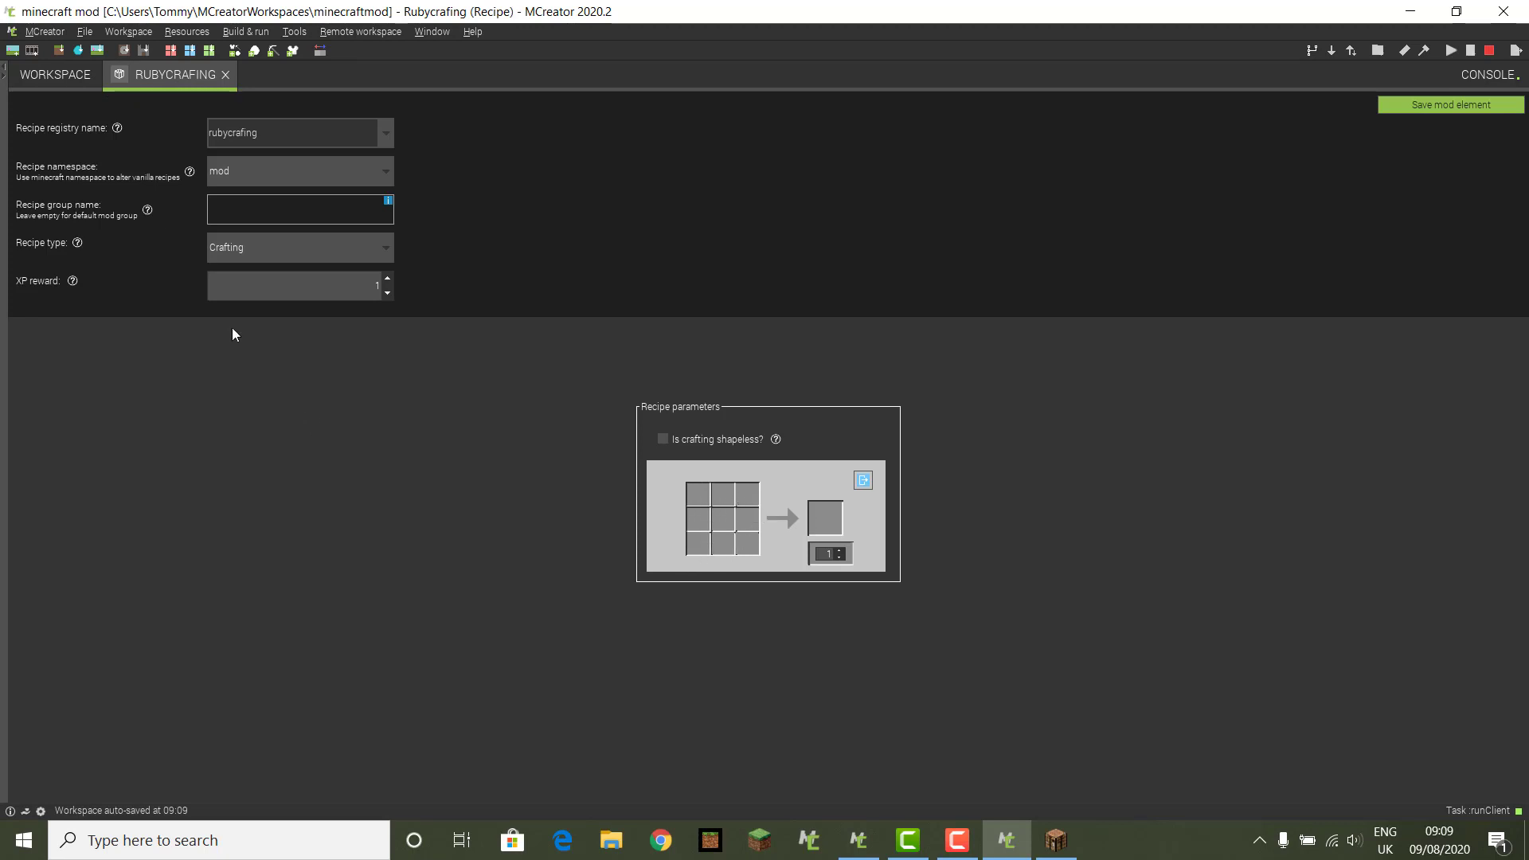
Step: Make Rubycrafing a Smelting recipe with the Ruby block as its input
click(383, 250)
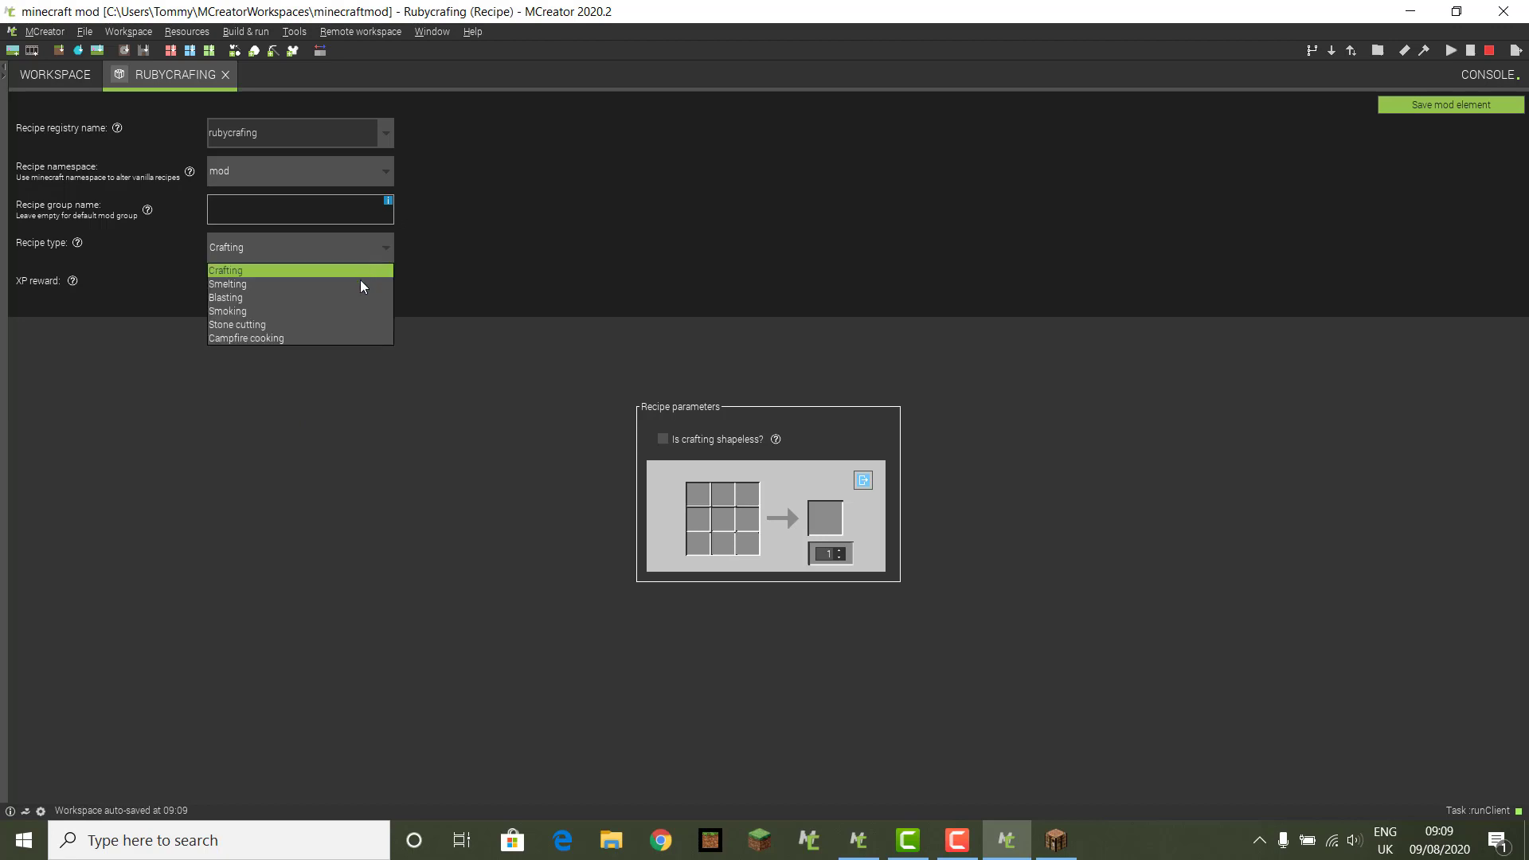
click(370, 284)
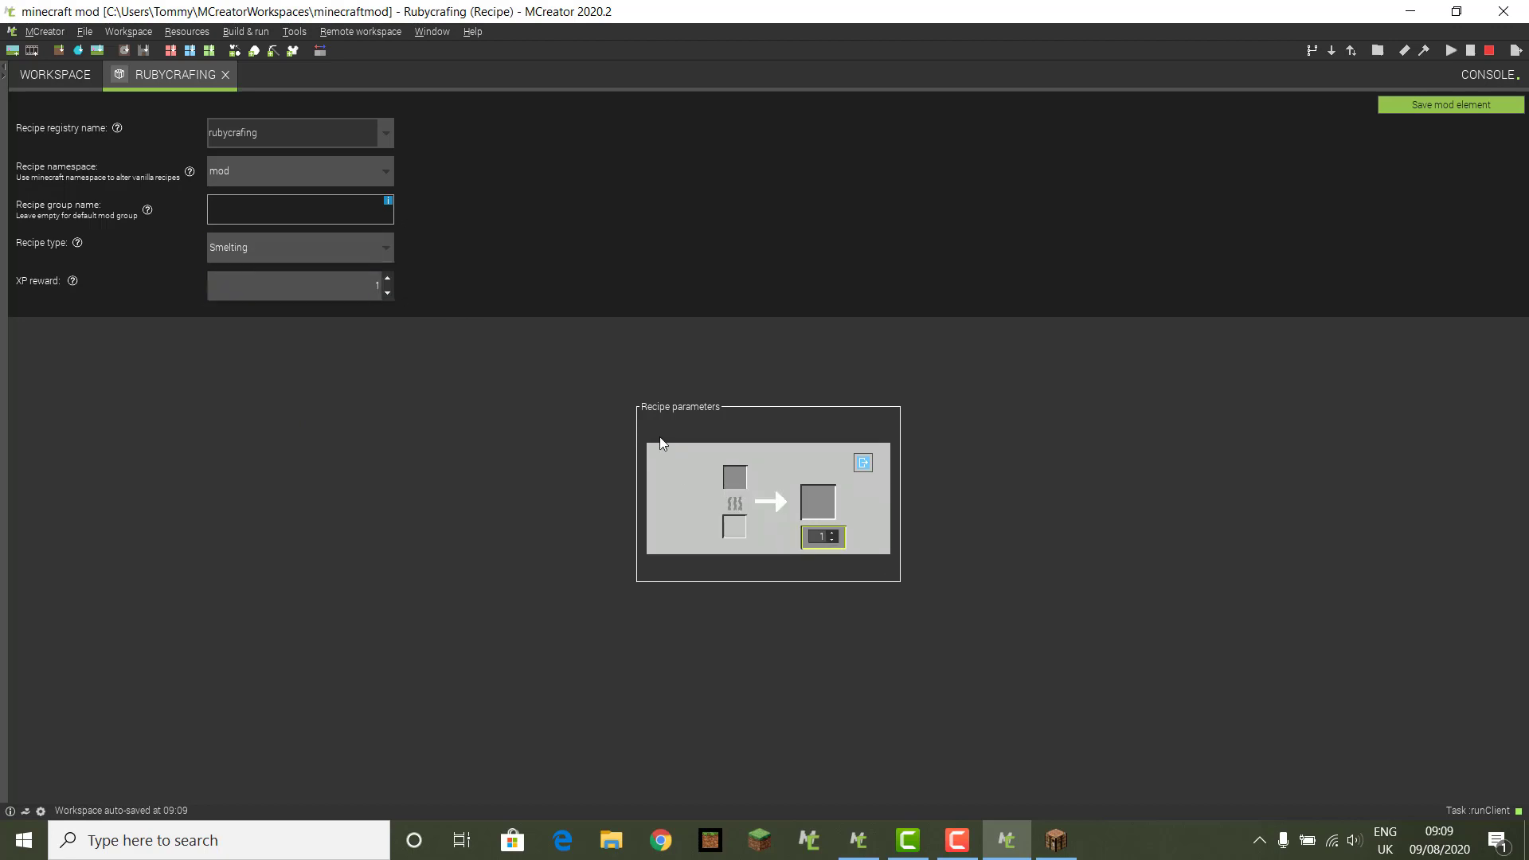
click(732, 494)
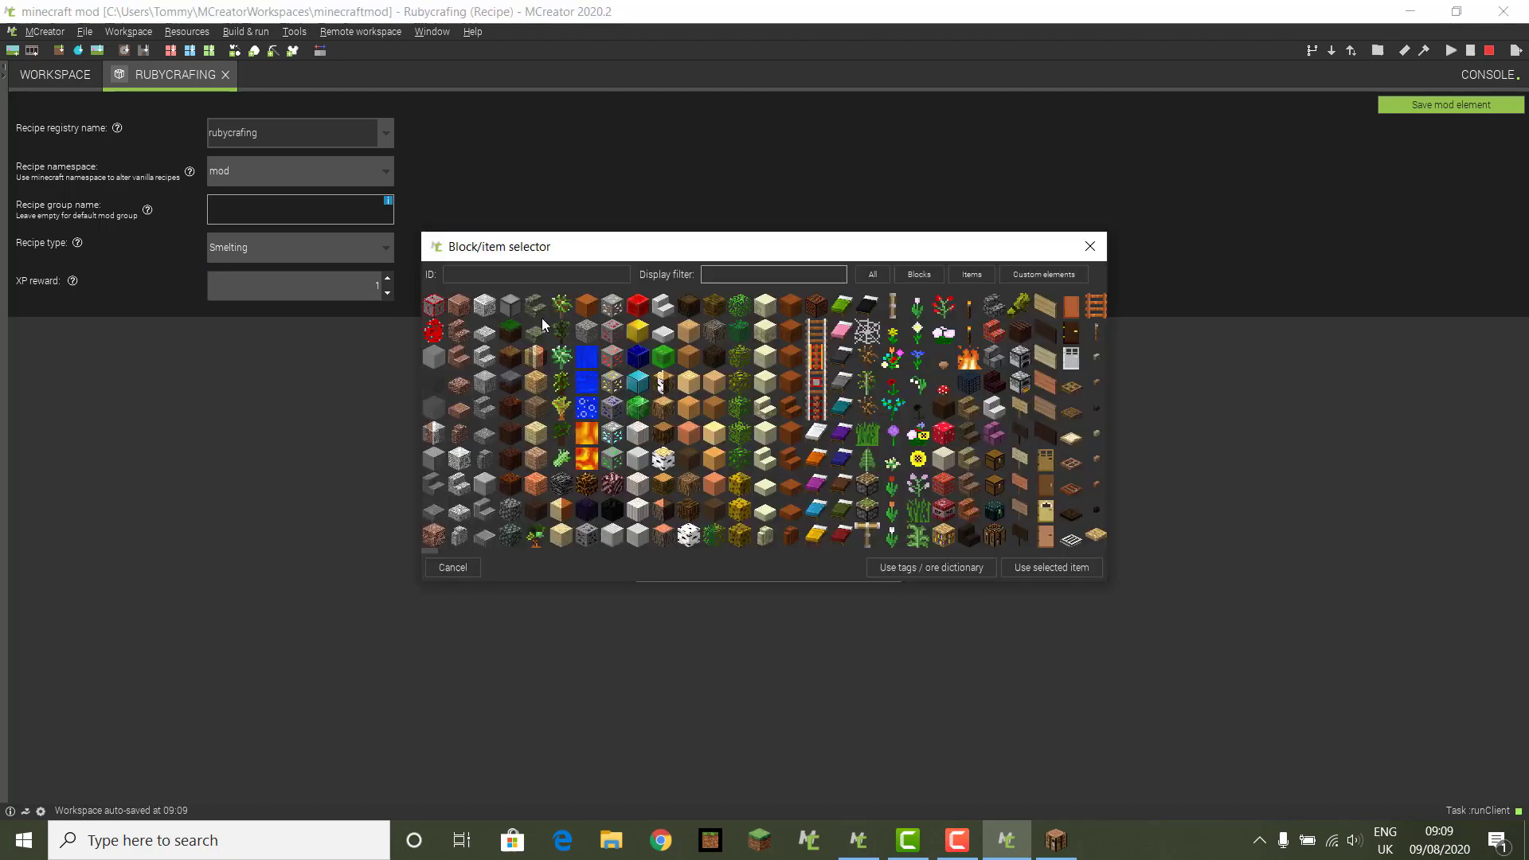
click(432, 305)
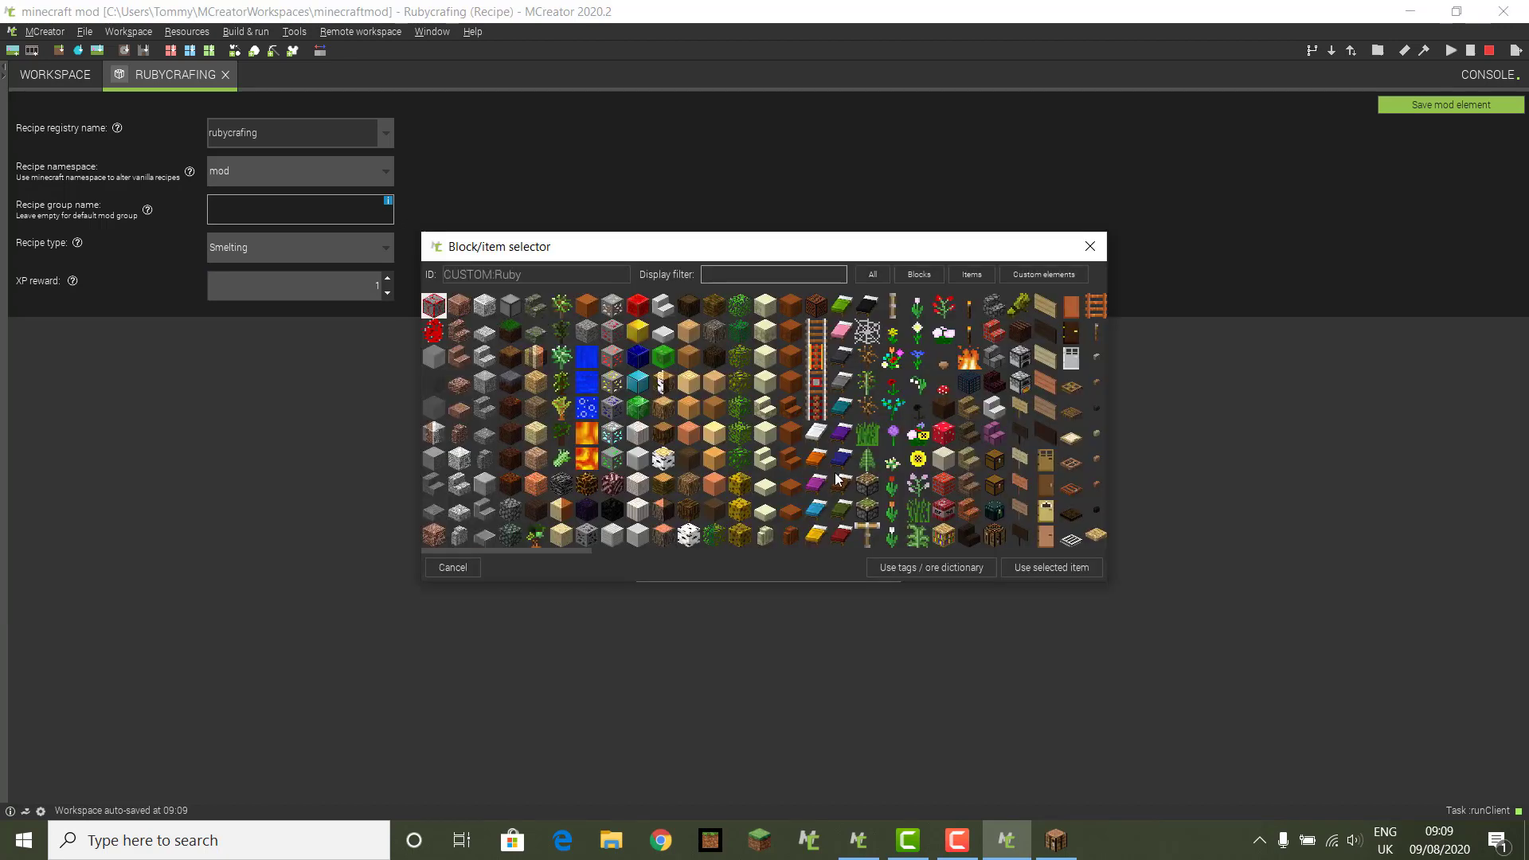
click(1036, 567)
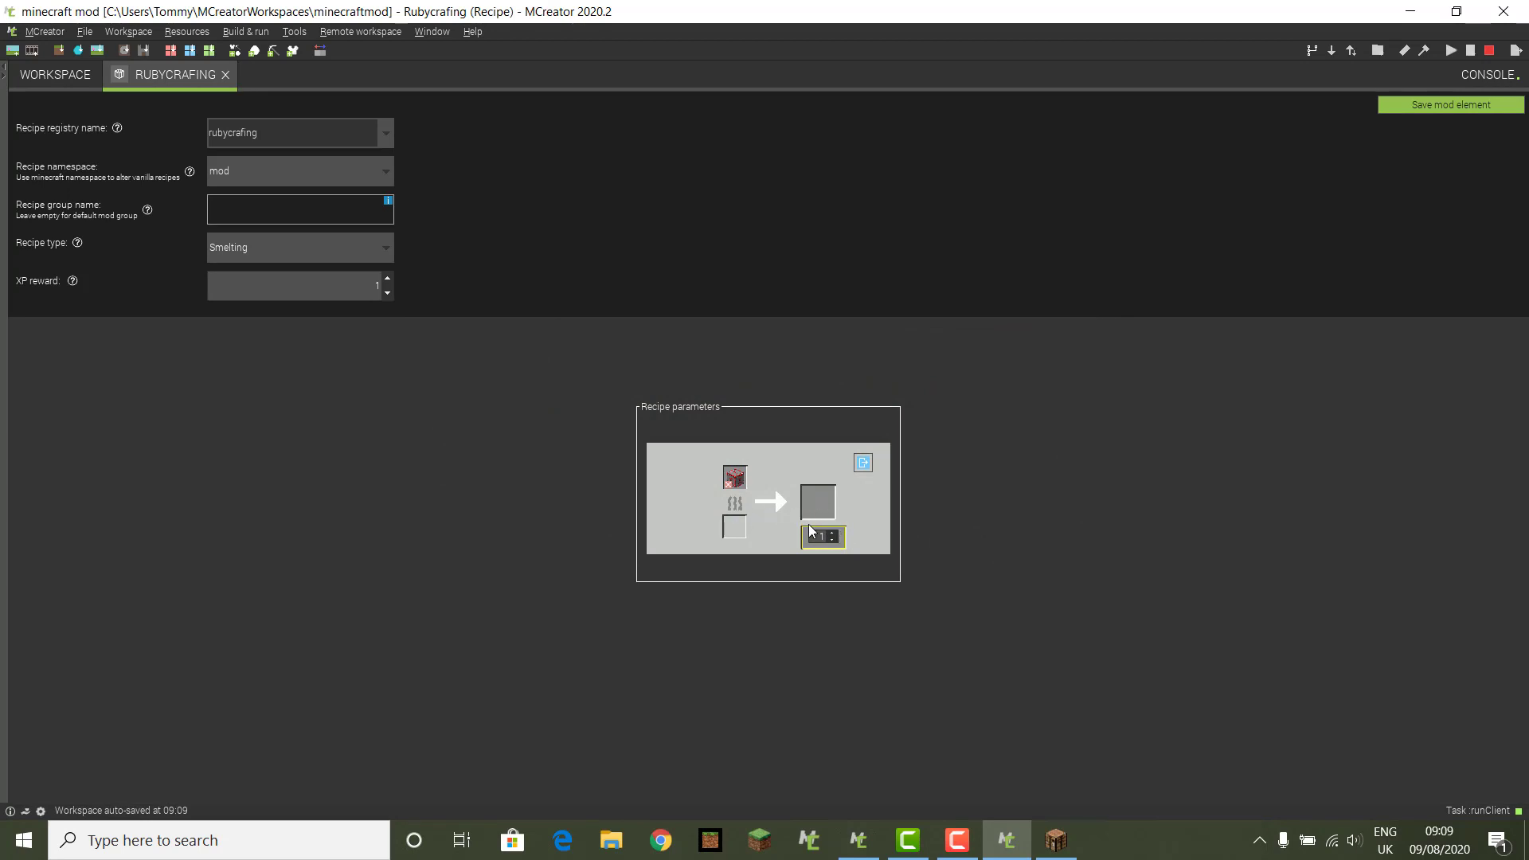
Step: Set RubyItem as the smelting output and save the recipe to the workspace
click(821, 500)
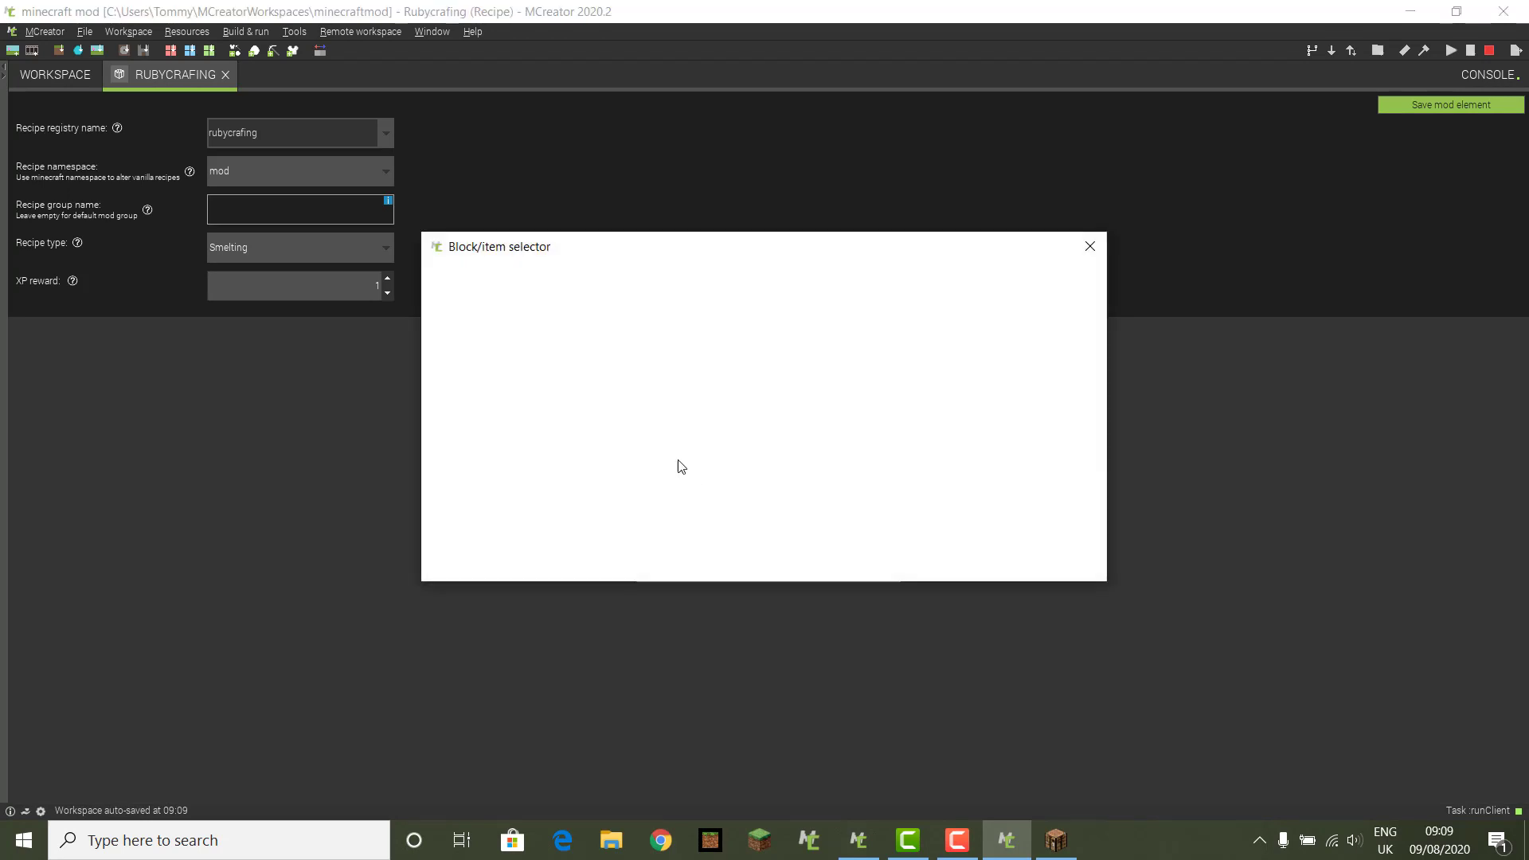
click(433, 330)
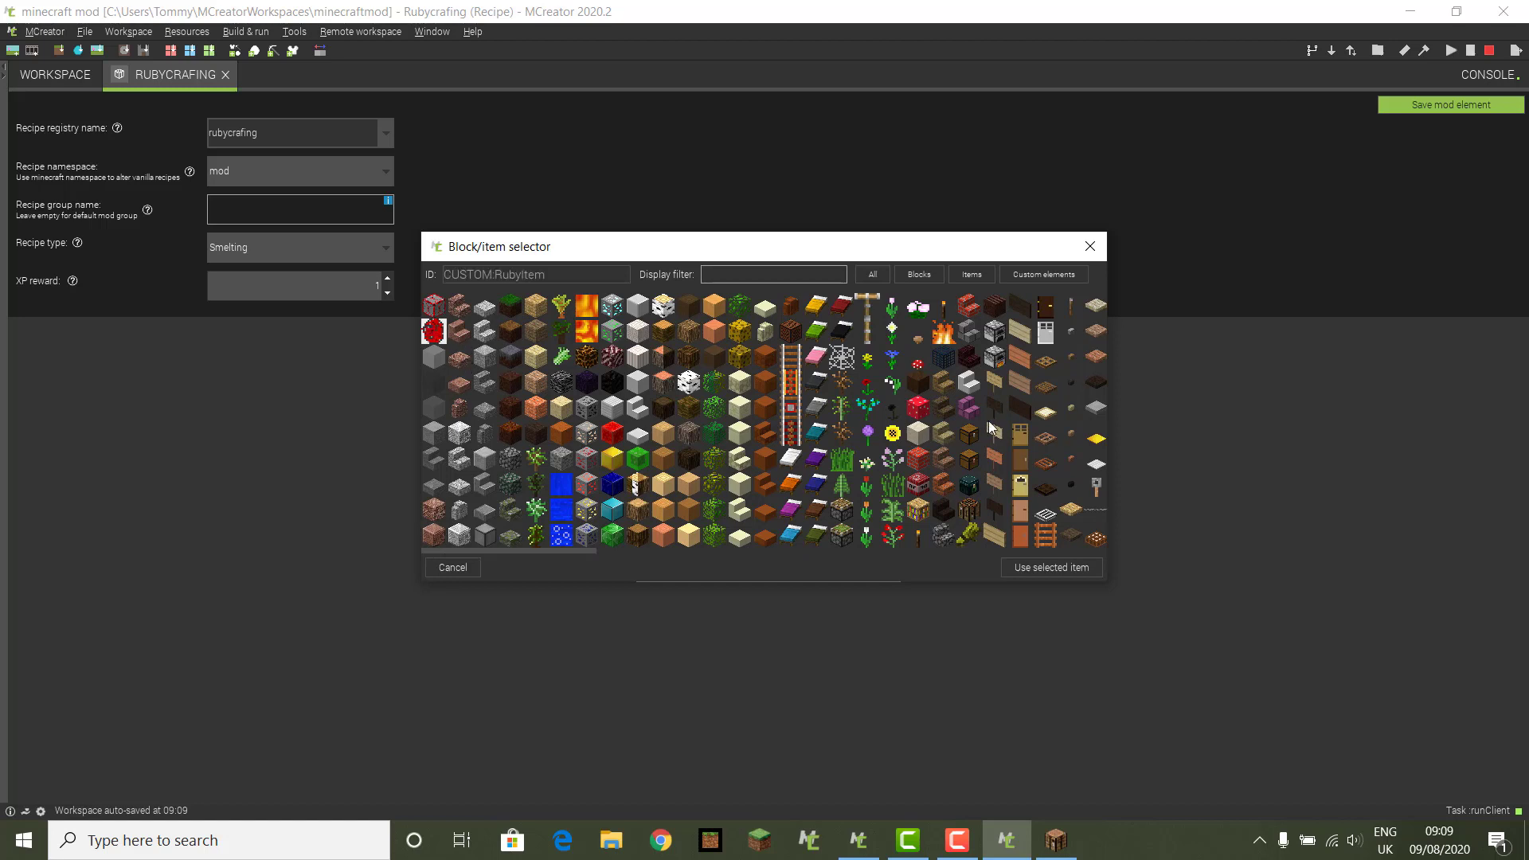
click(1048, 566)
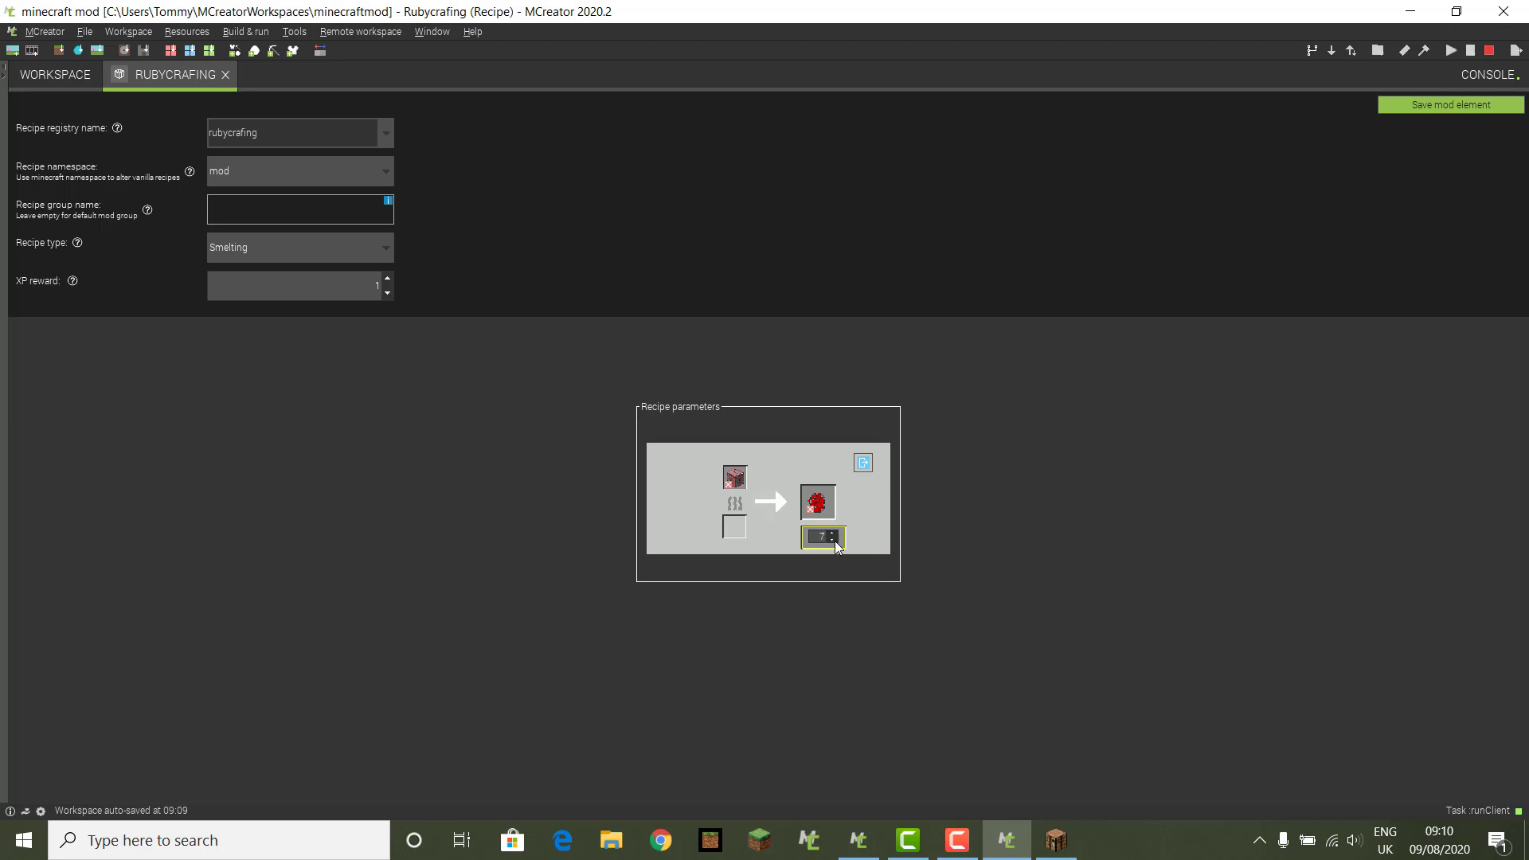
click(1460, 106)
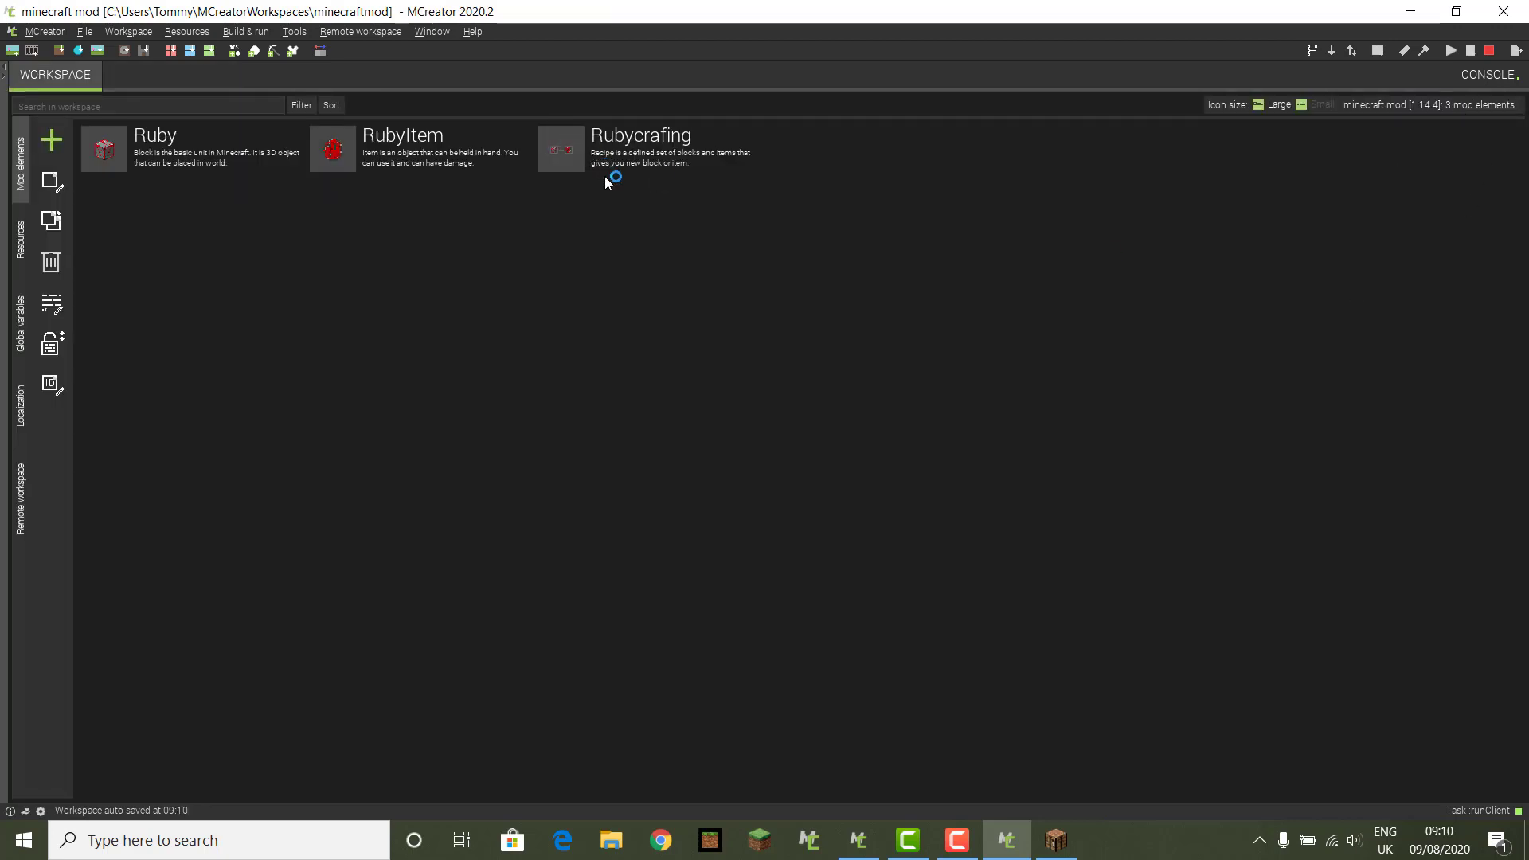
Step: Stop the running Minecraft test client so it can relaunch with the updated mod
click(1490, 51)
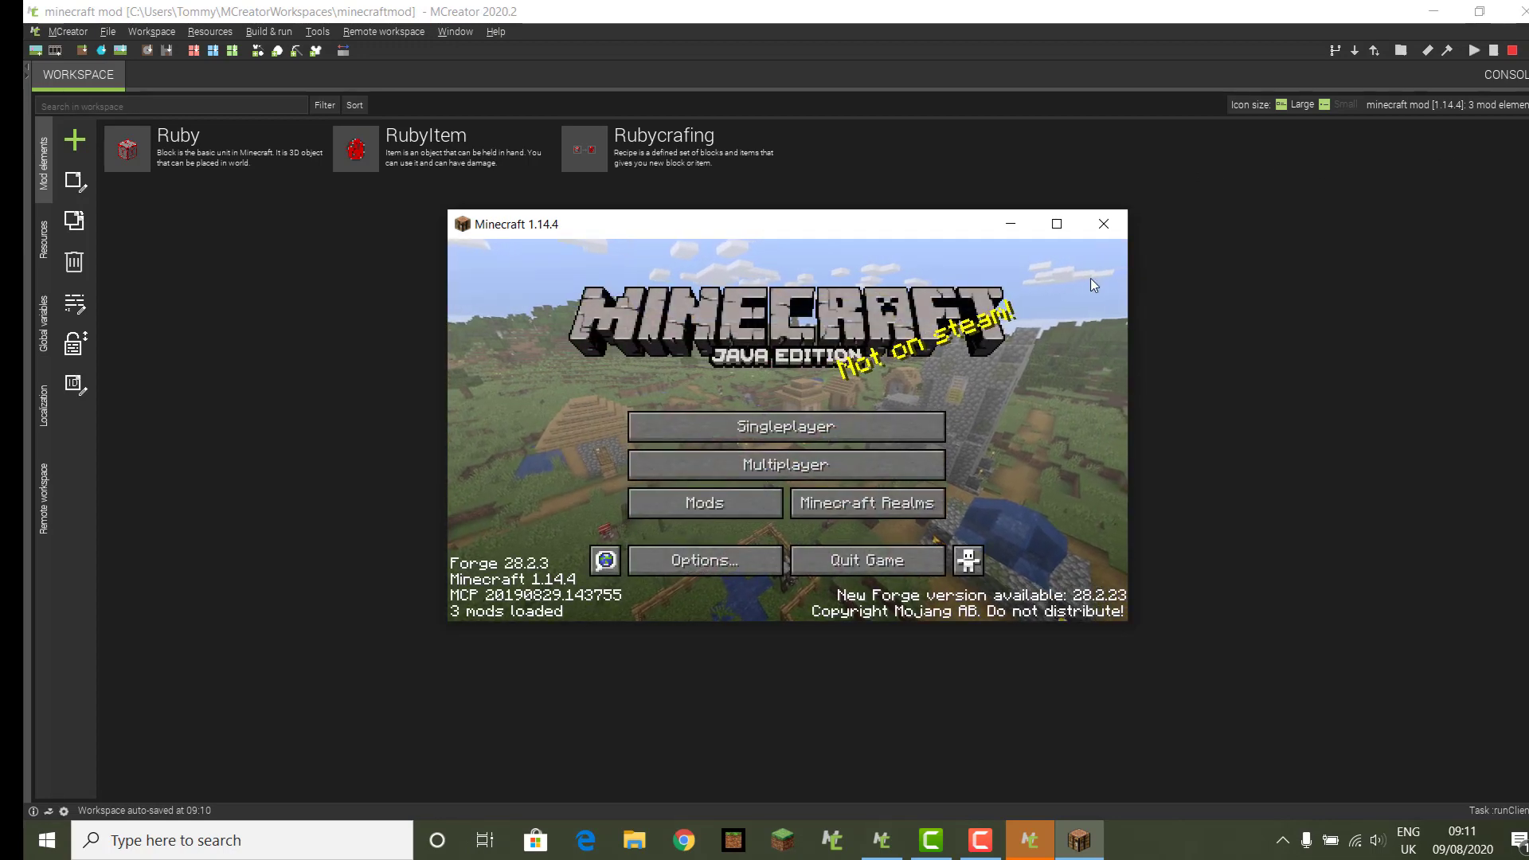
Step: Maximize Minecraft and play the 'testing the ruby block' singleplayer world
click(1056, 226)
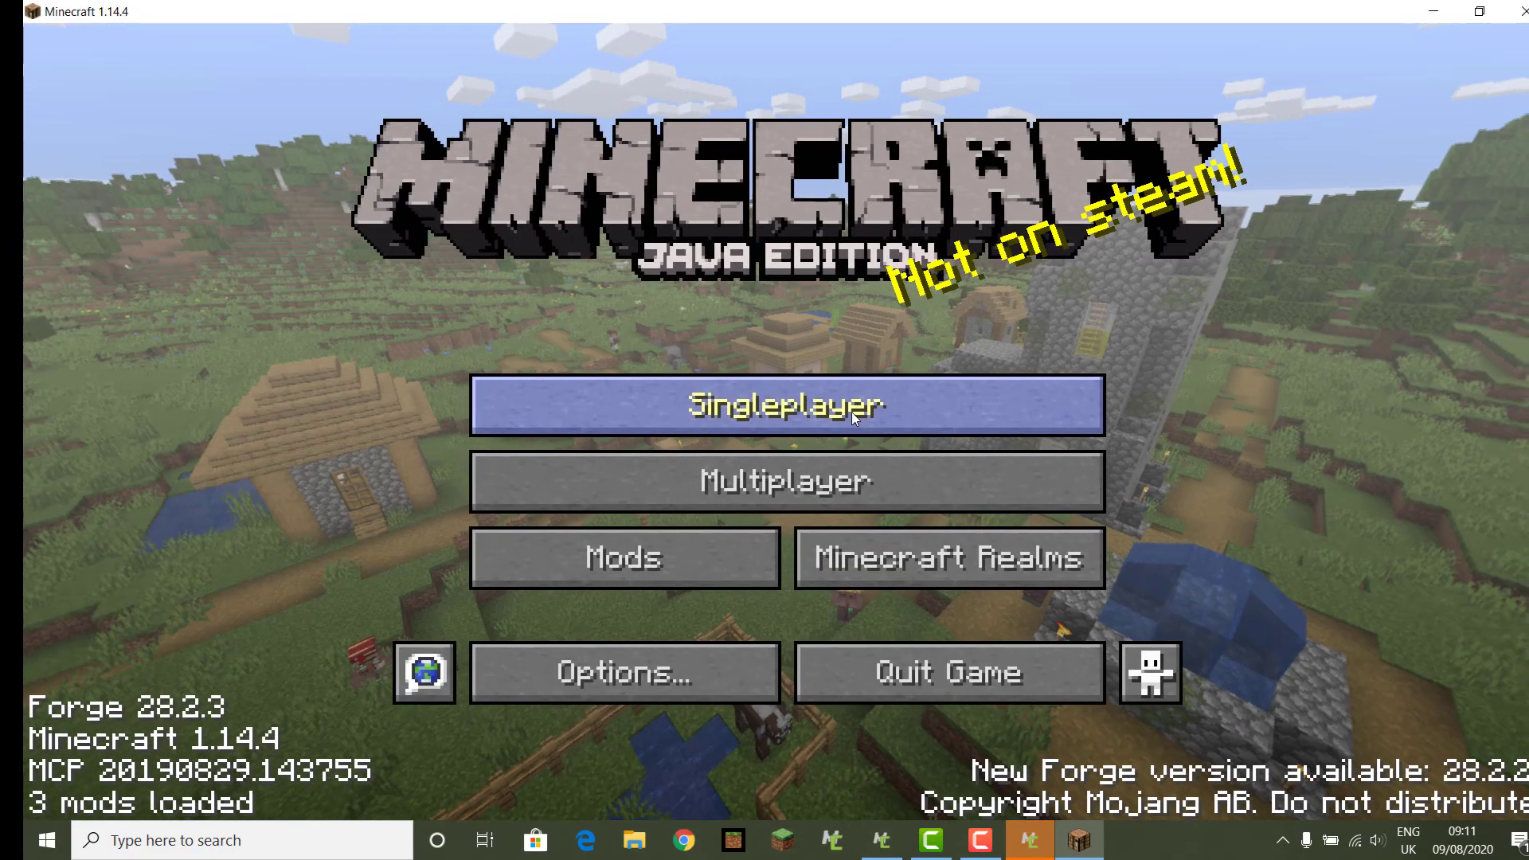
click(852, 412)
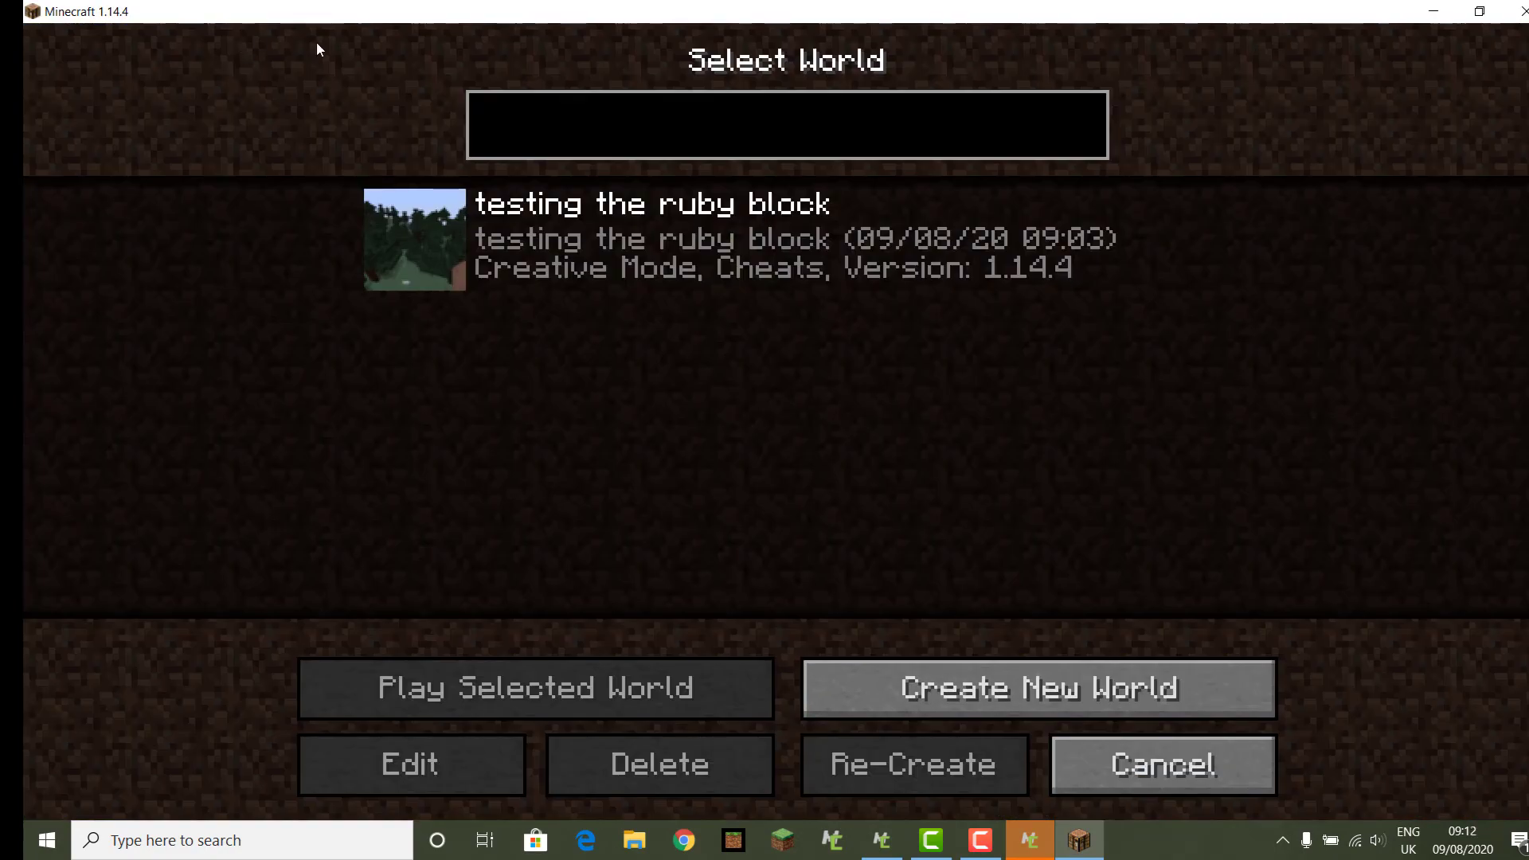
mouse_move(511, 266)
click(570, 274)
click(588, 711)
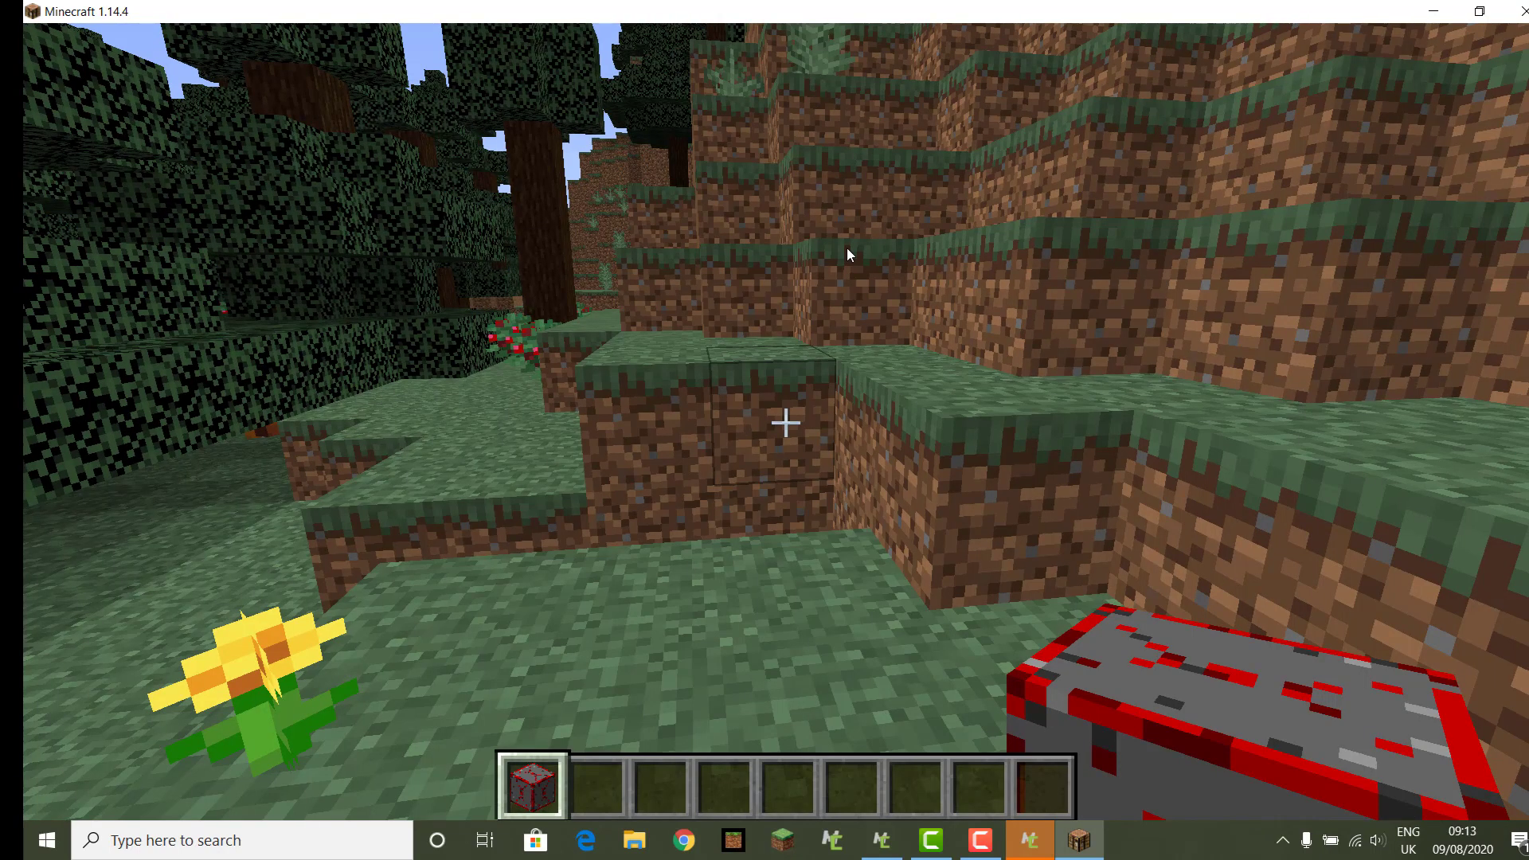
Step: Walk forward through the taiga forest toward the trees
click(848, 247)
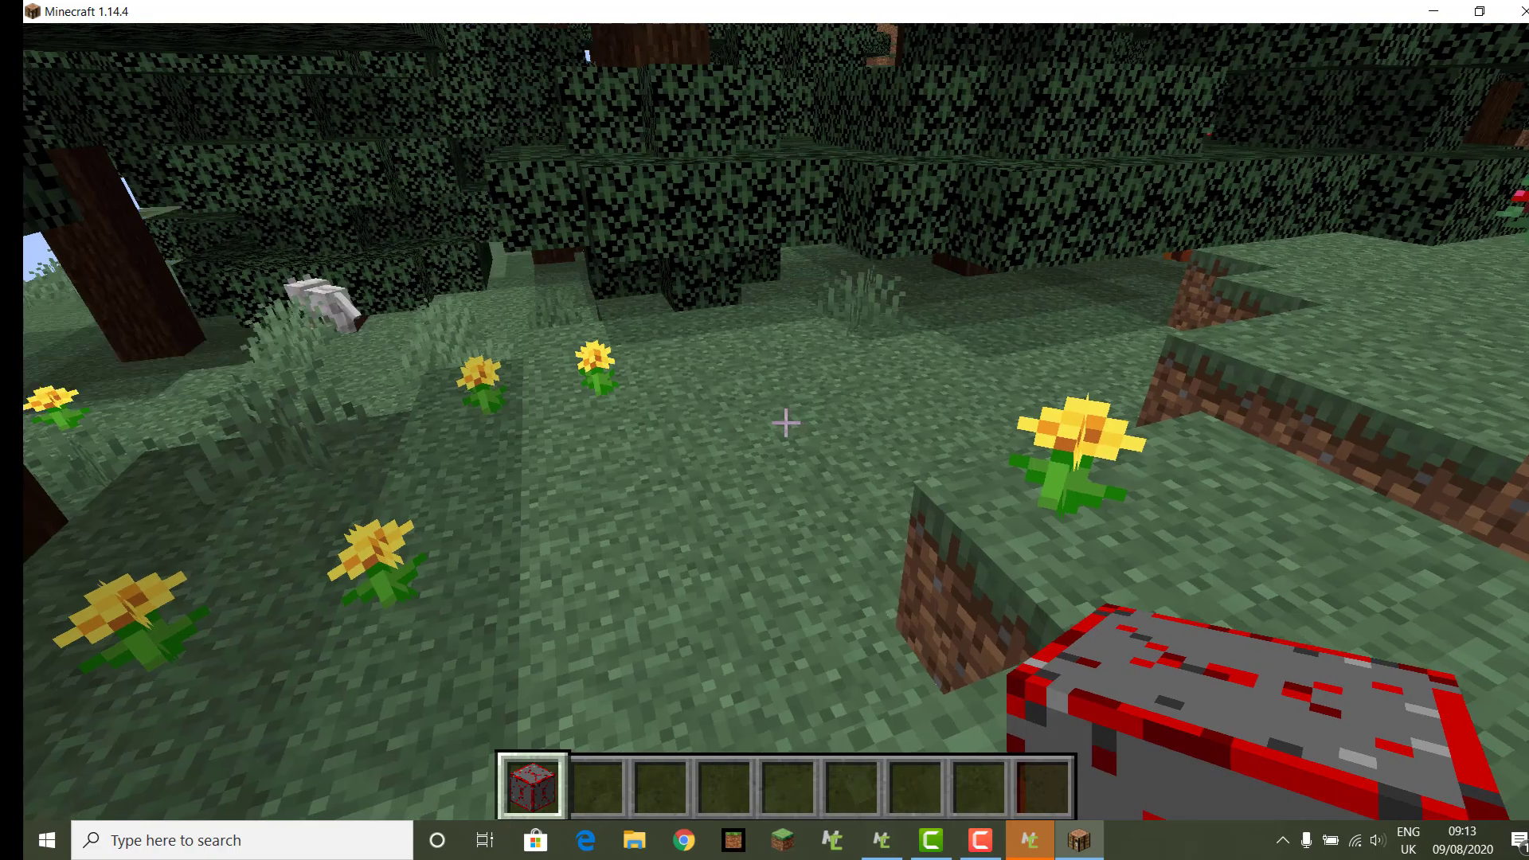
key(w)
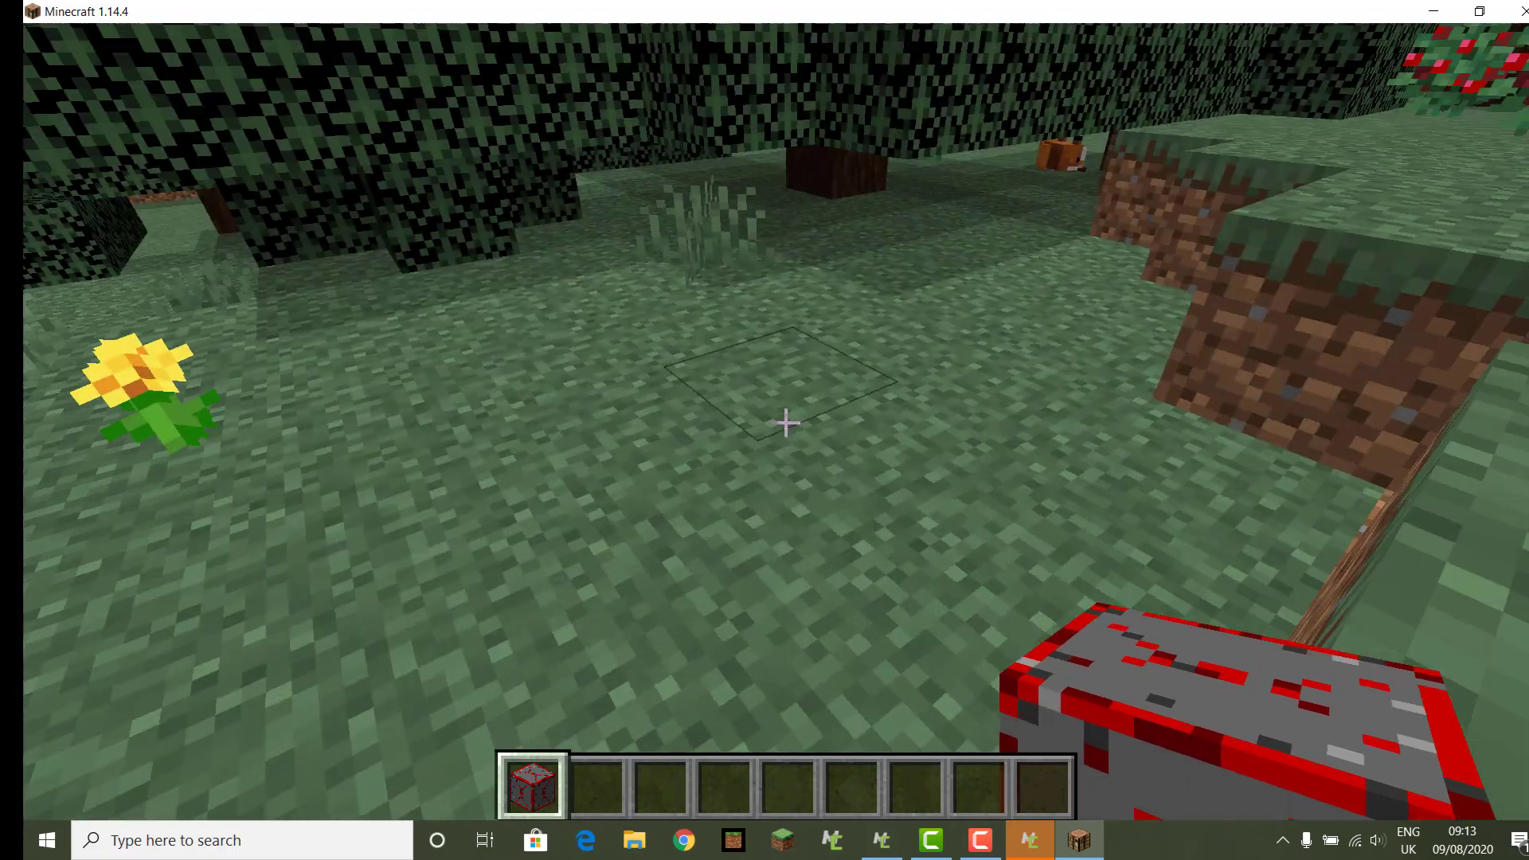
key(w)
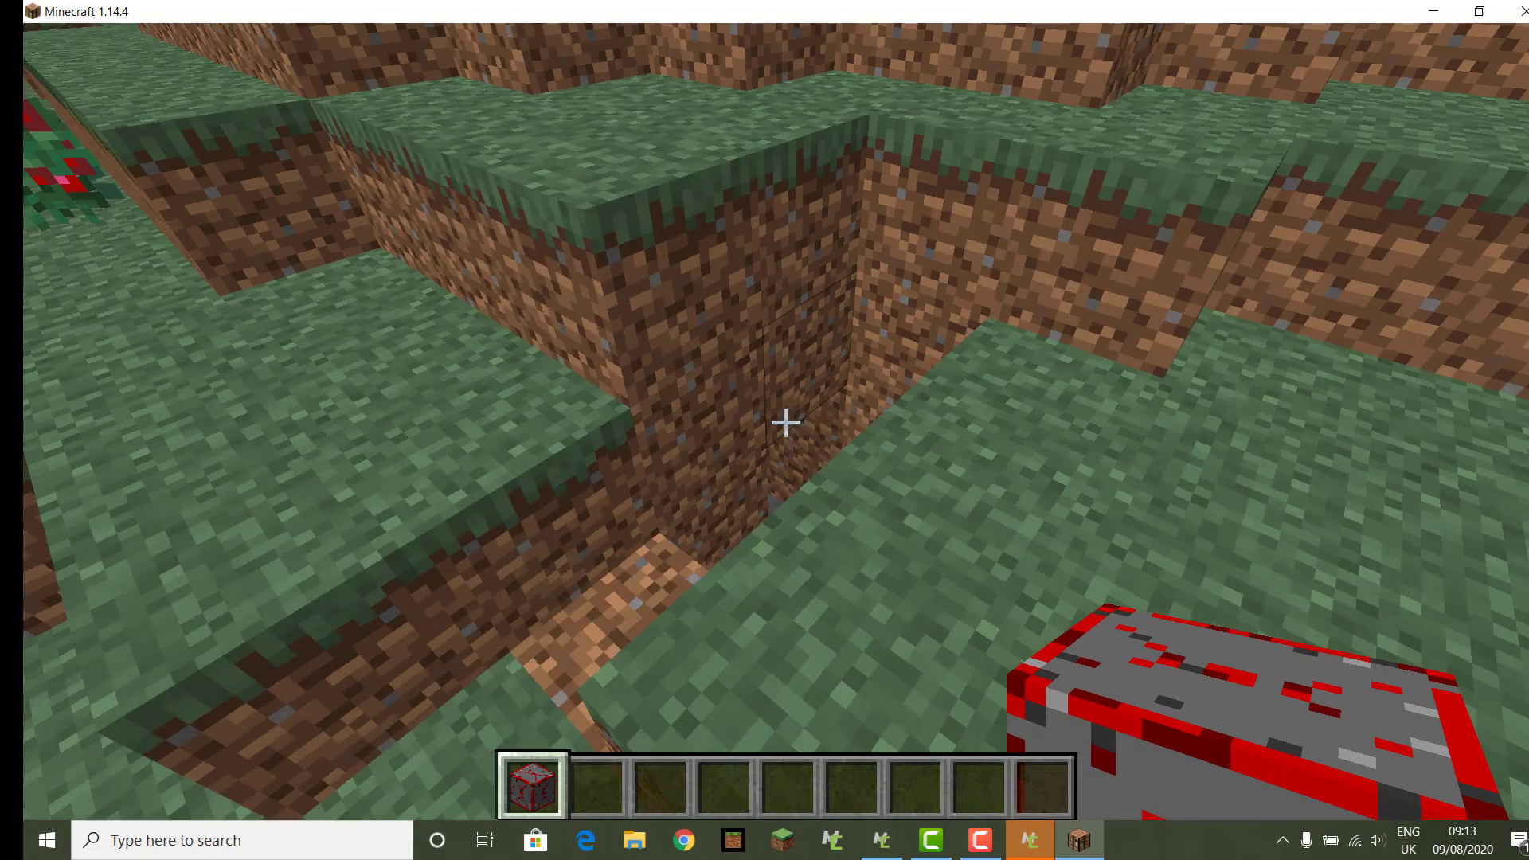
key(w)
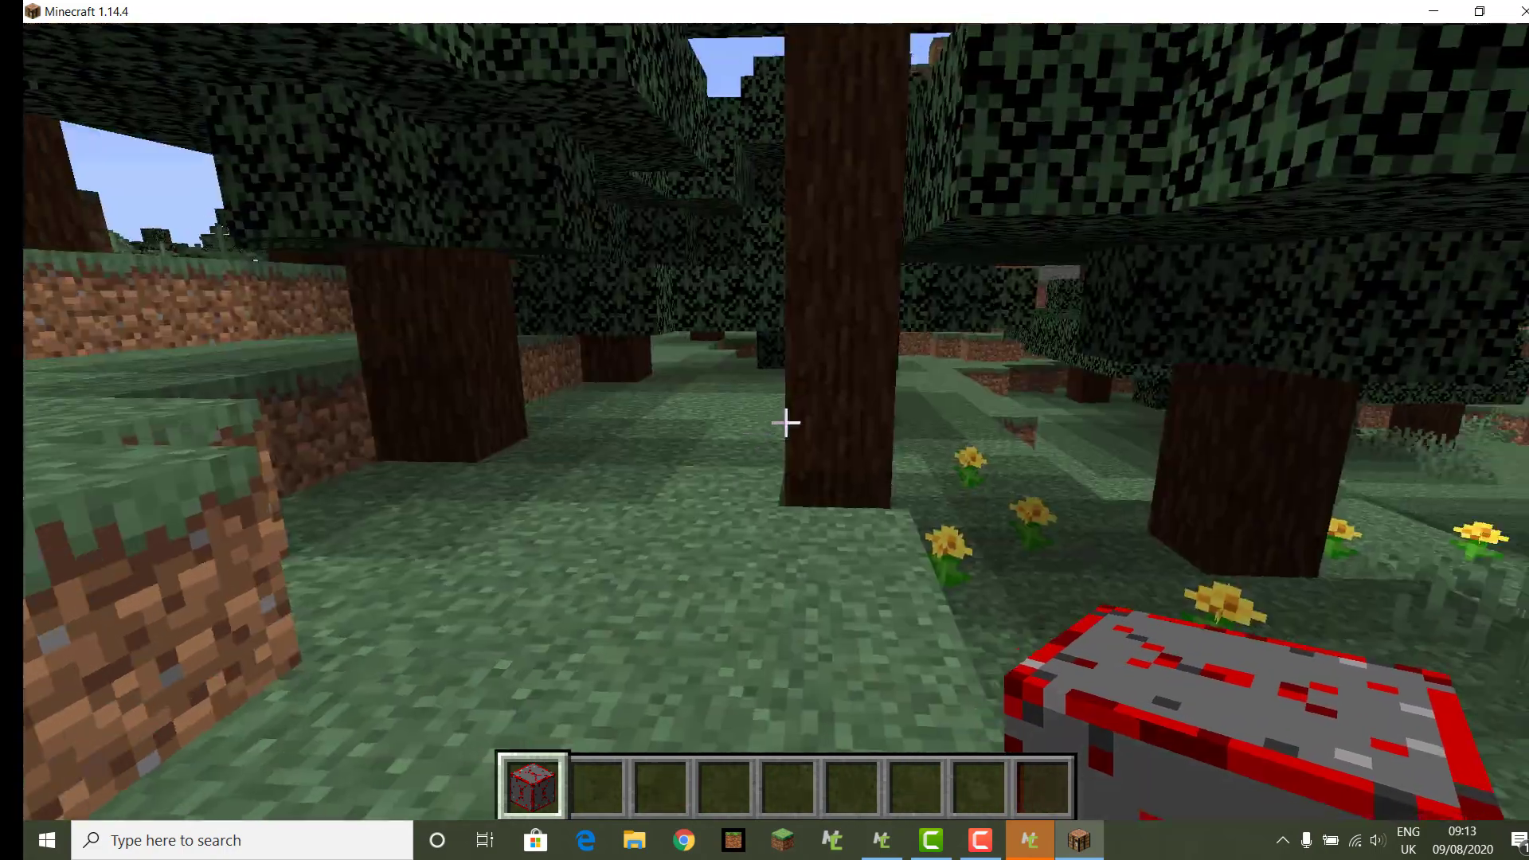
Step: Search 'ru' in the creative inventory and place the Ruby Item in hotbar slot 2
key(e)
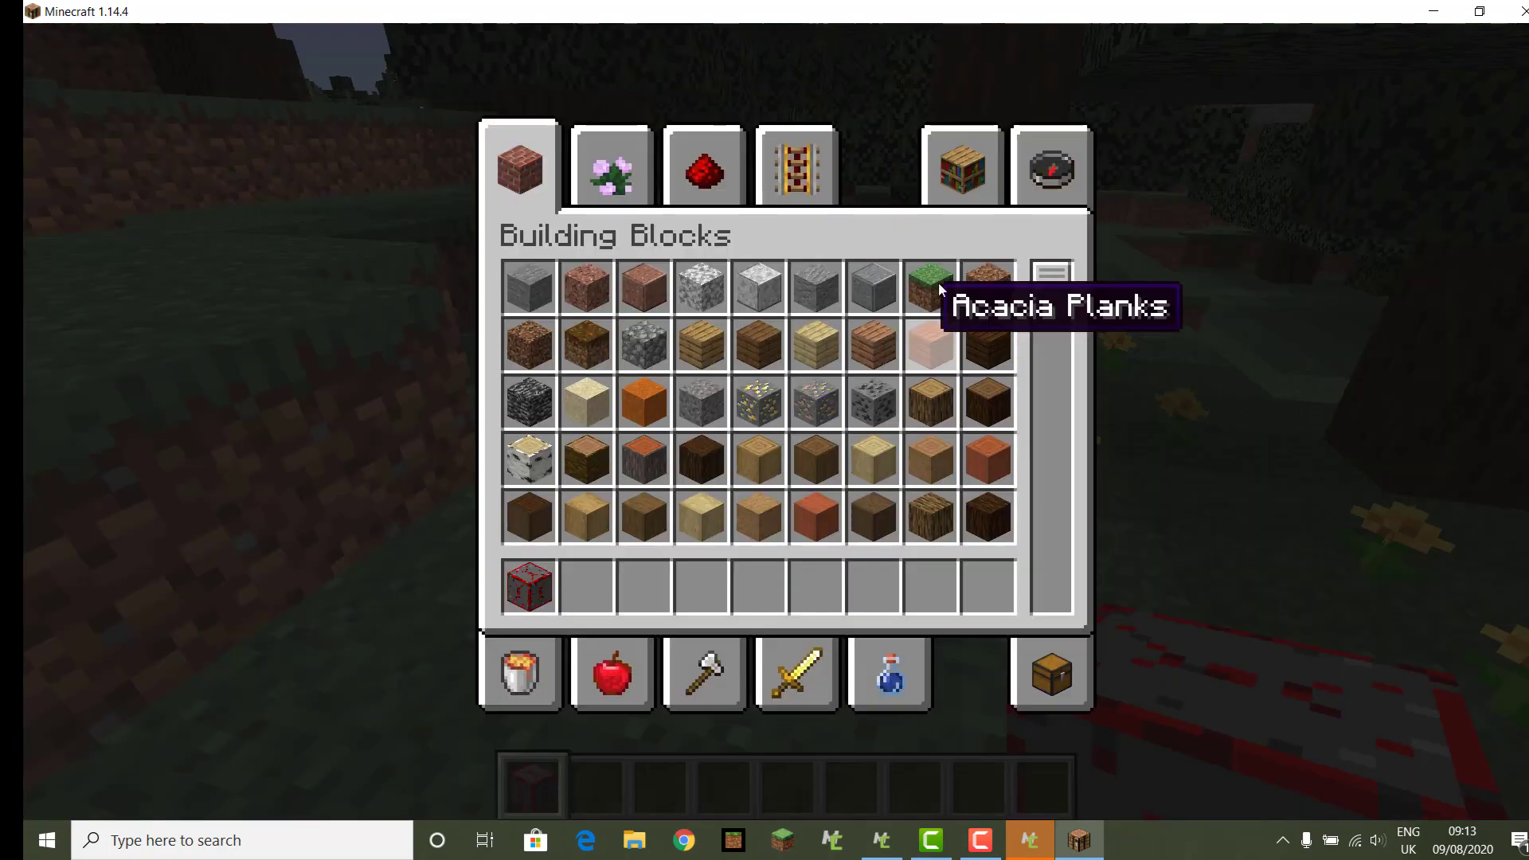
click(1068, 177)
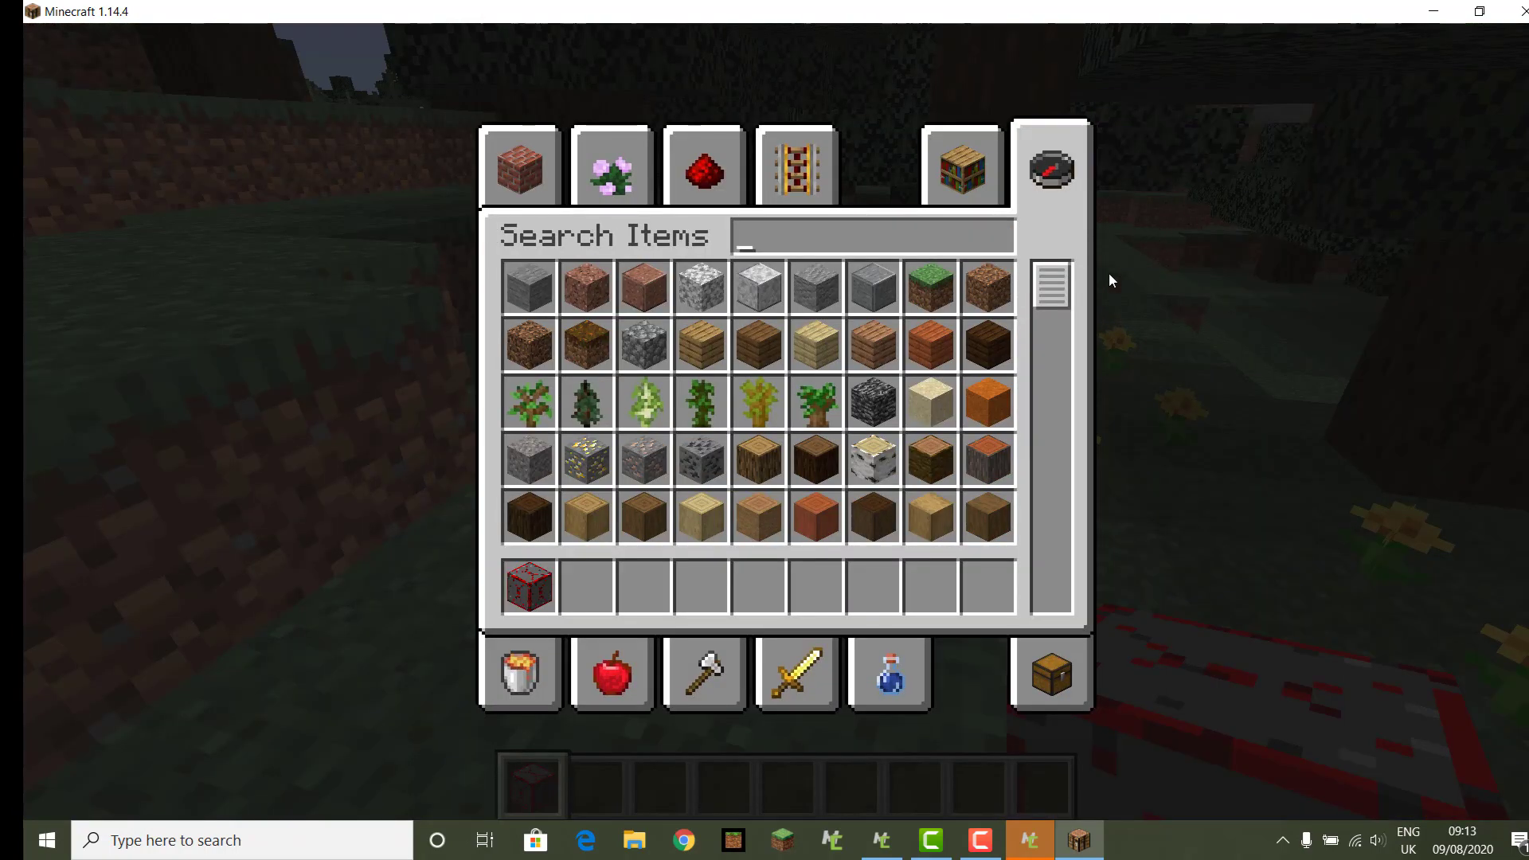
text(ru)
key(ctrl+a)
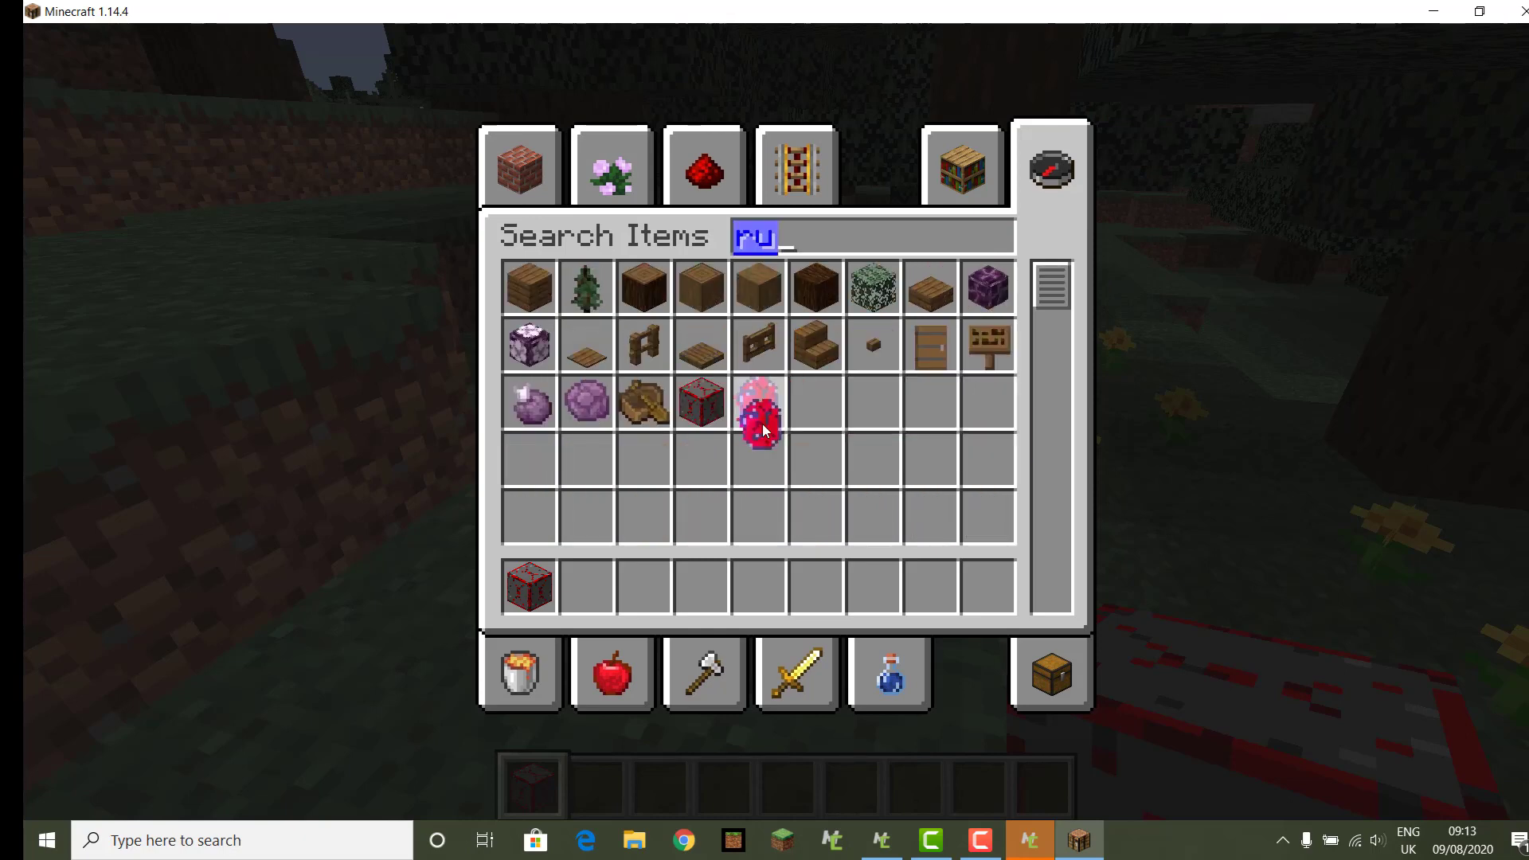
click(590, 586)
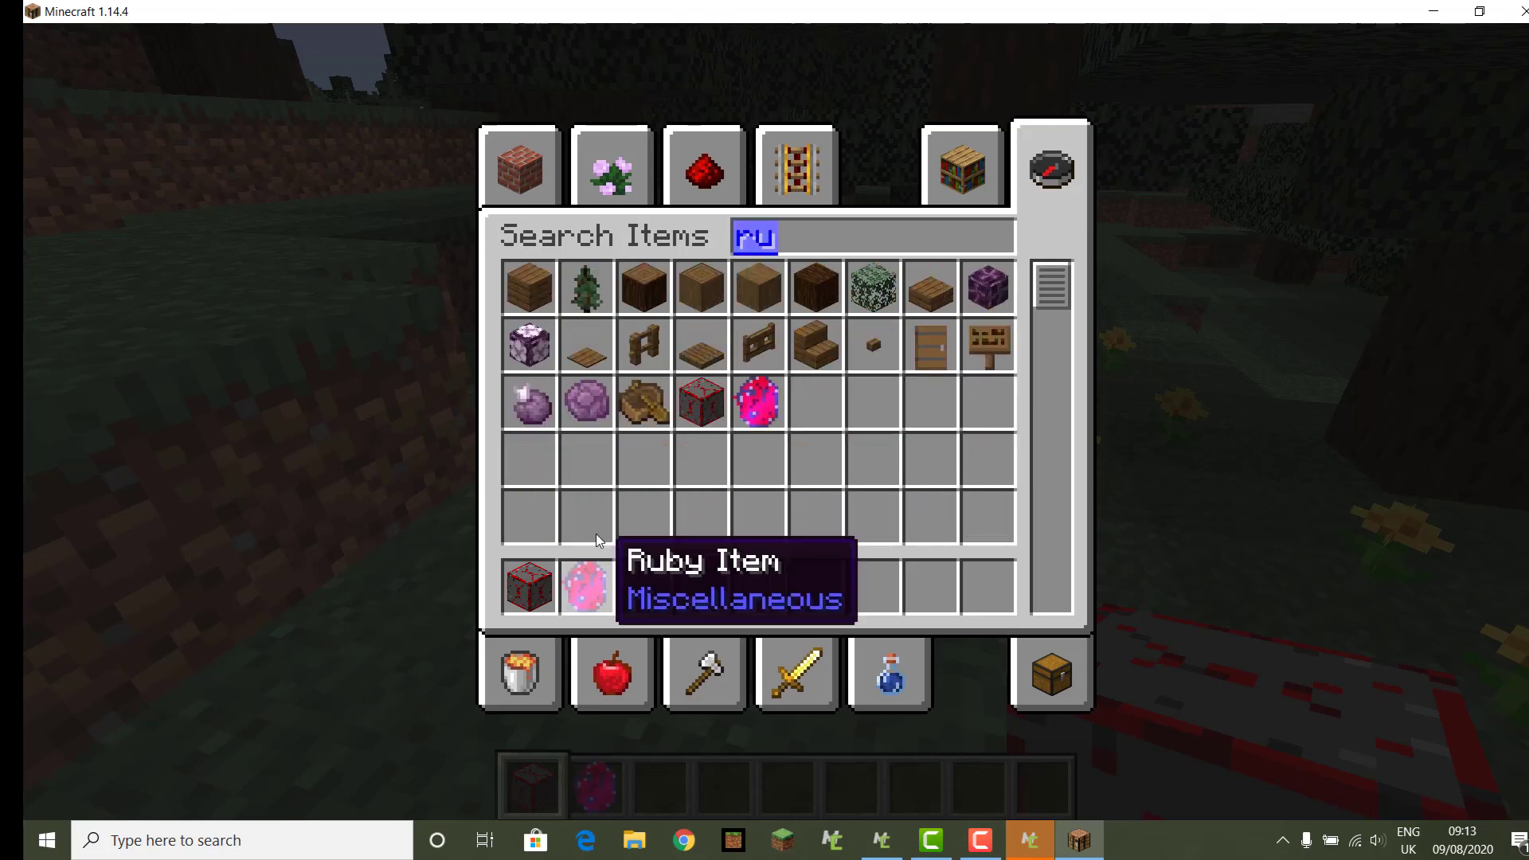
click(696, 179)
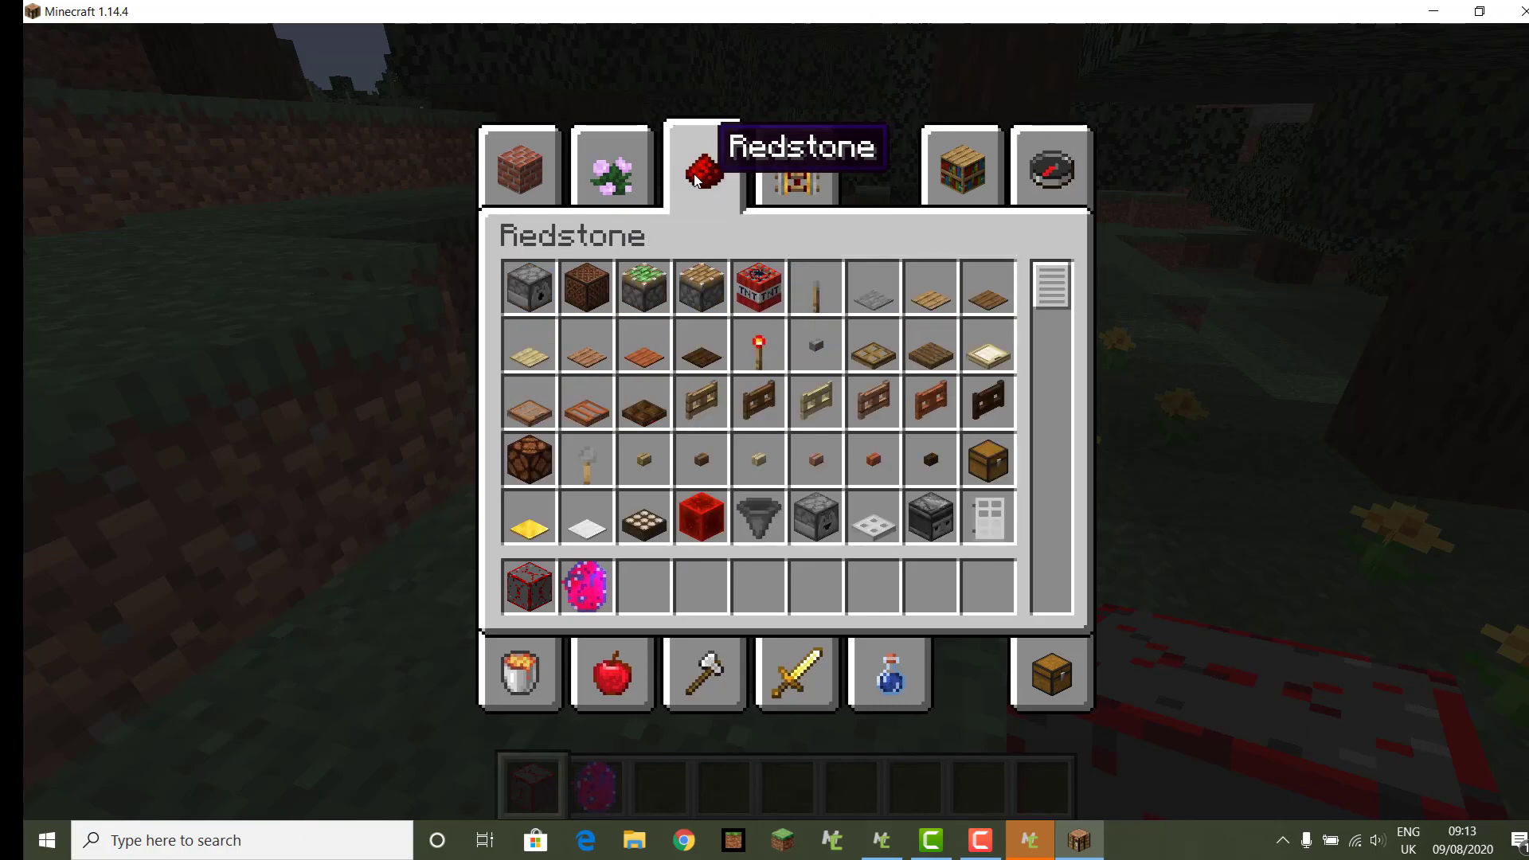
key(Escape)
Step: Throw the Ruby Item on the ground, pick it back up, then switch to an empty slot
key(2)
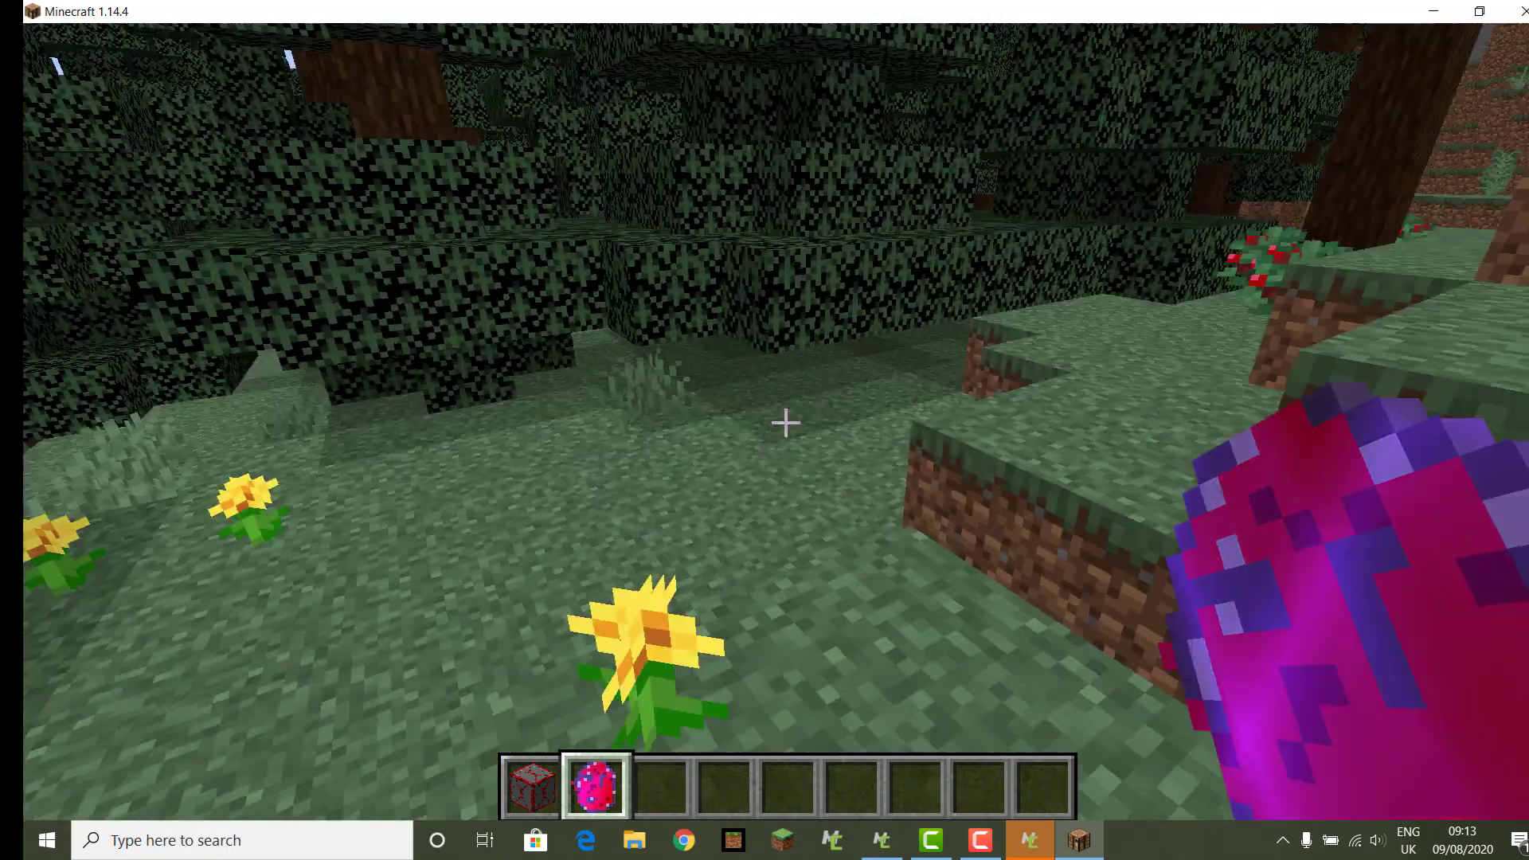
key(q)
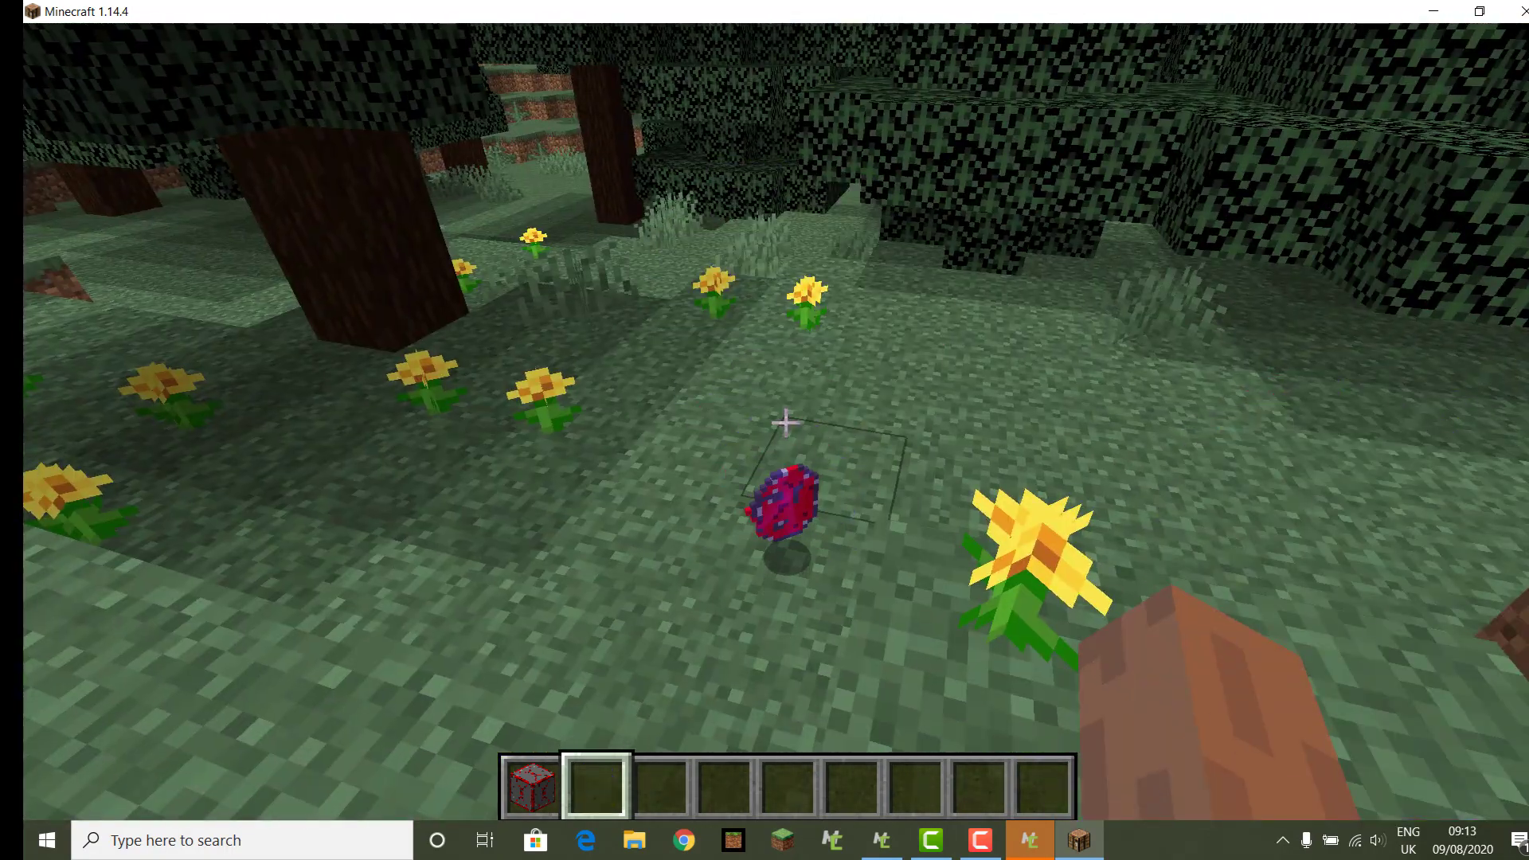
key(w)
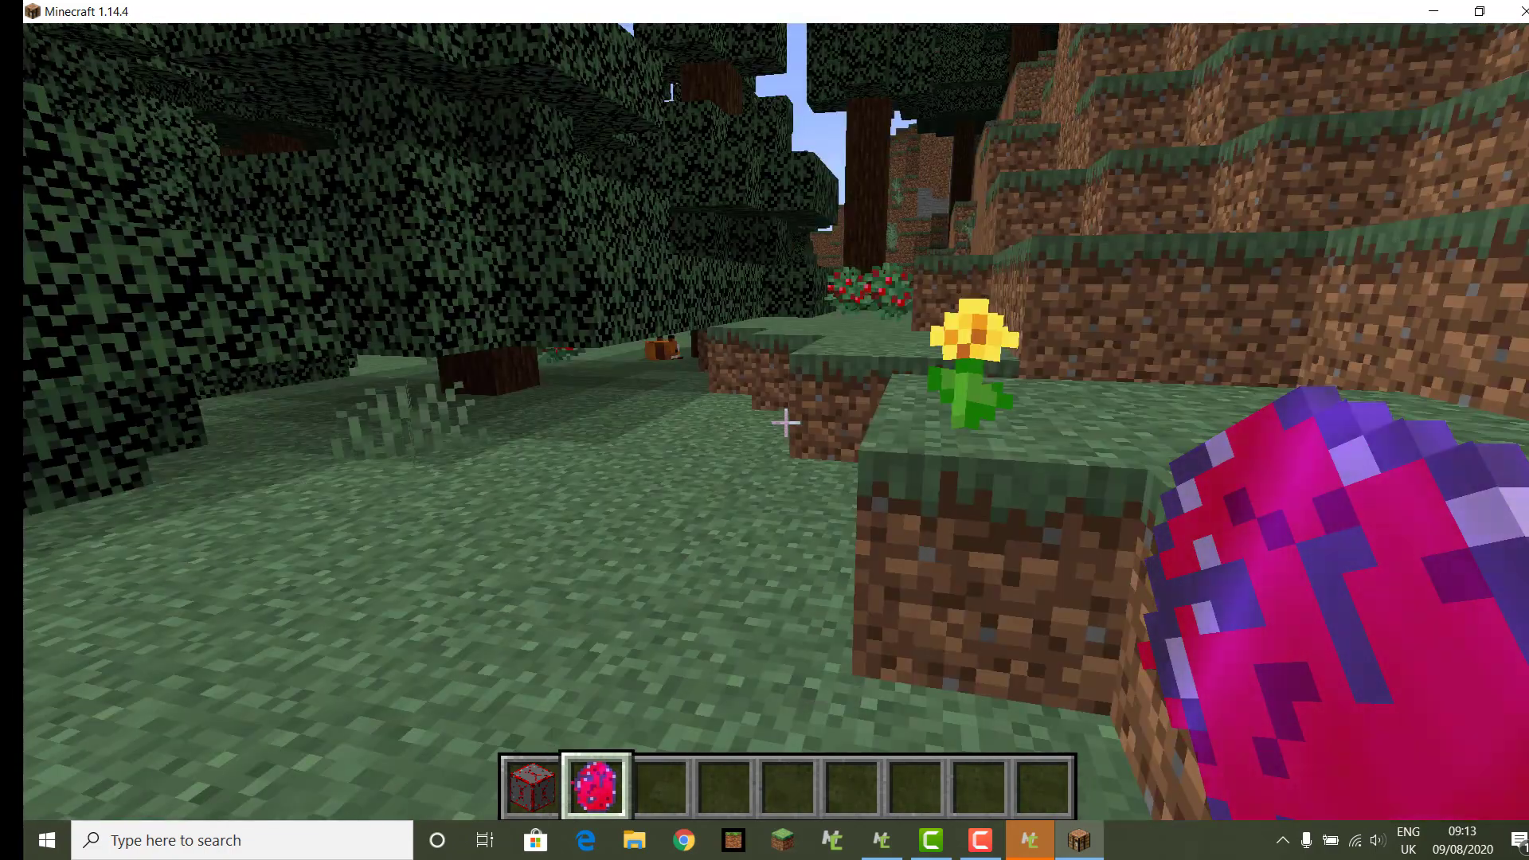
key(3)
key(w)
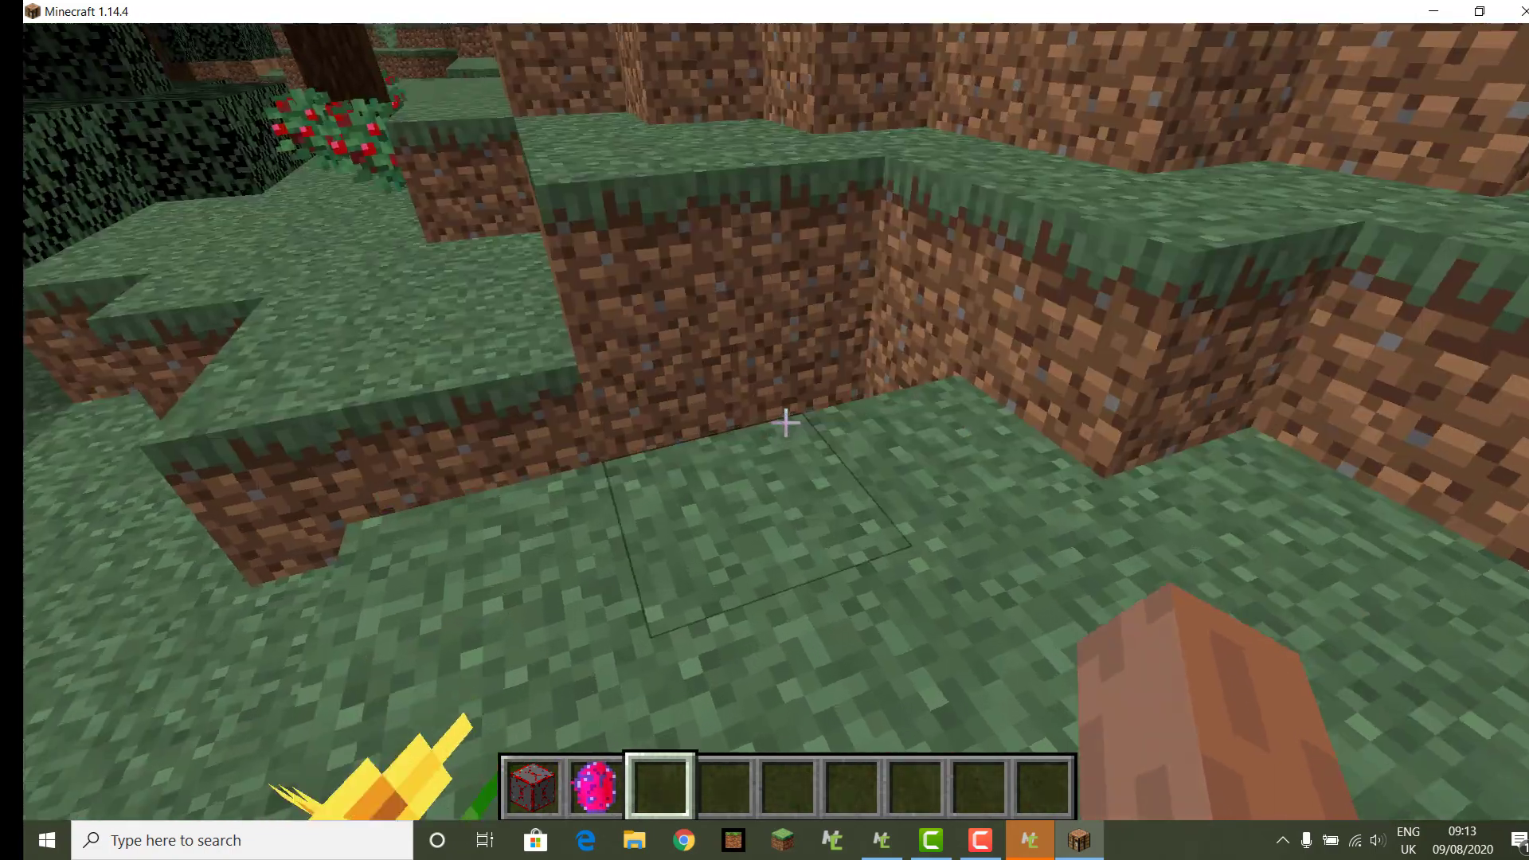
Step: Search 'fur' and put a Furnace and a stack of Oak Planks into the hotbar
key(e)
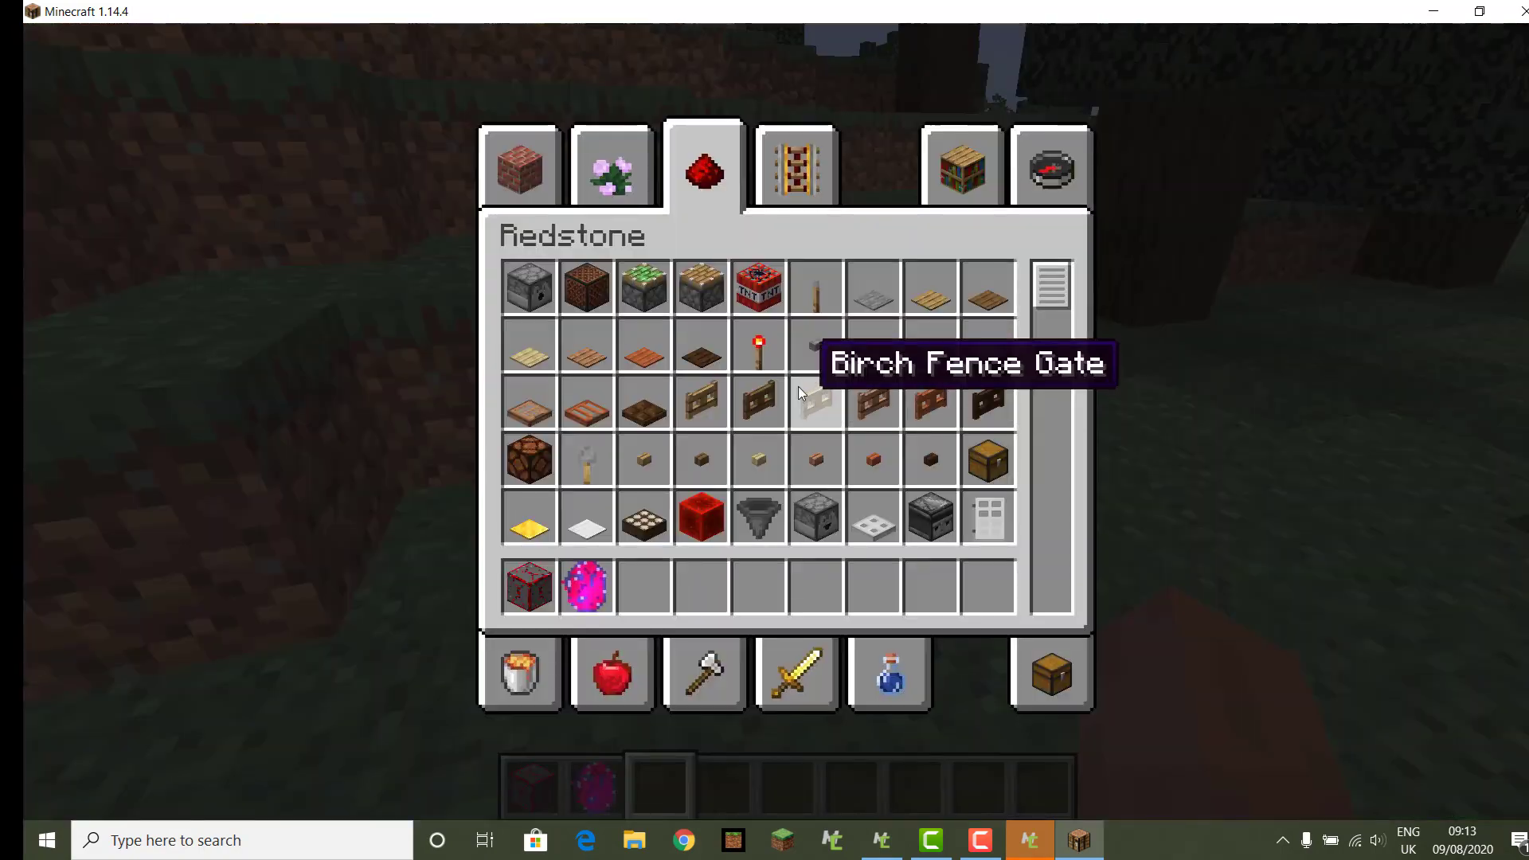
click(1032, 154)
text(f)
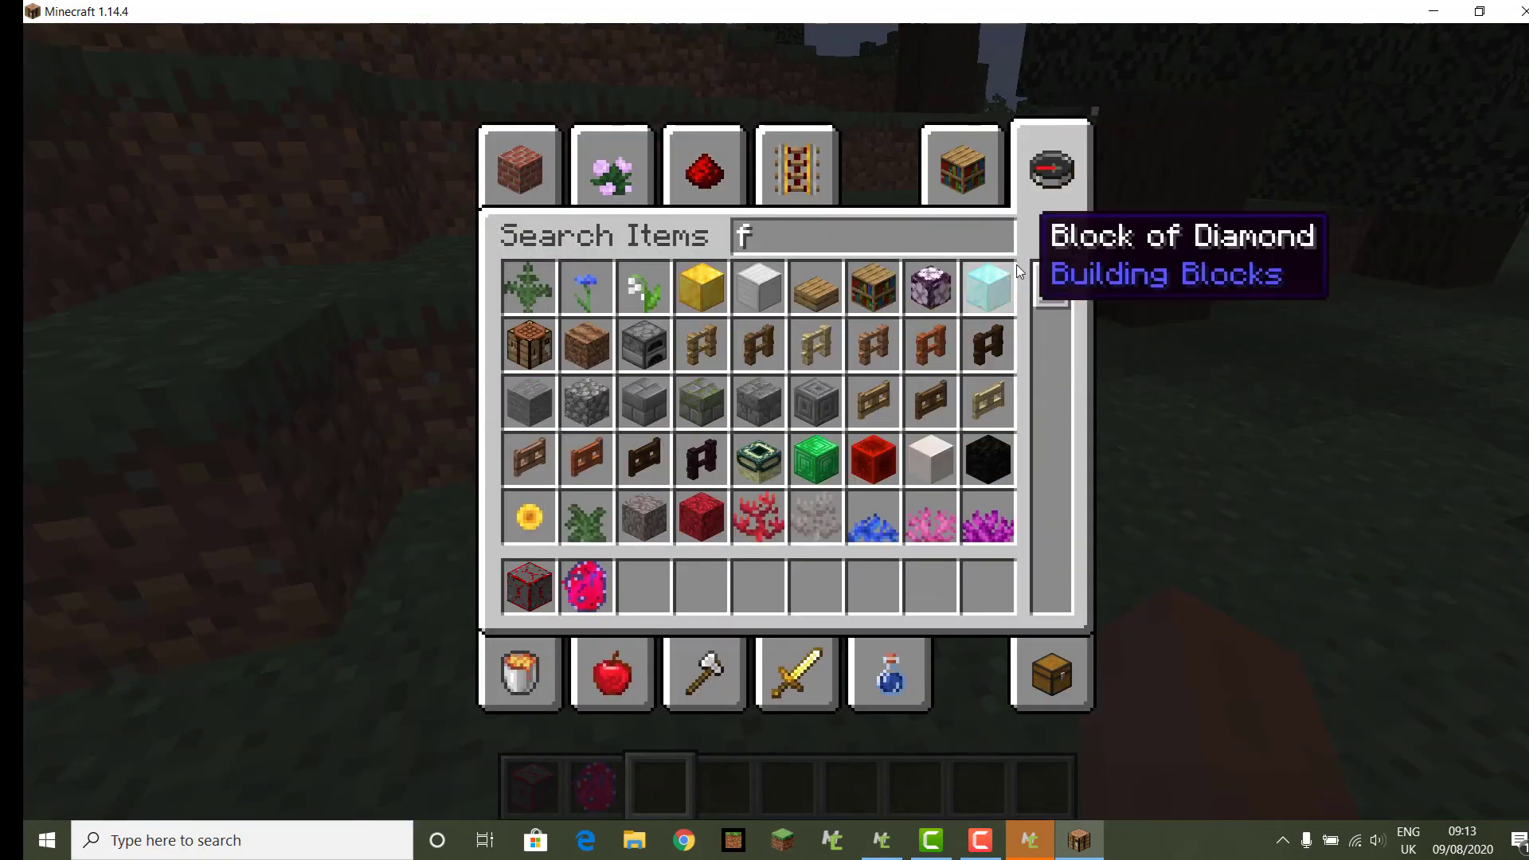
text(ur)
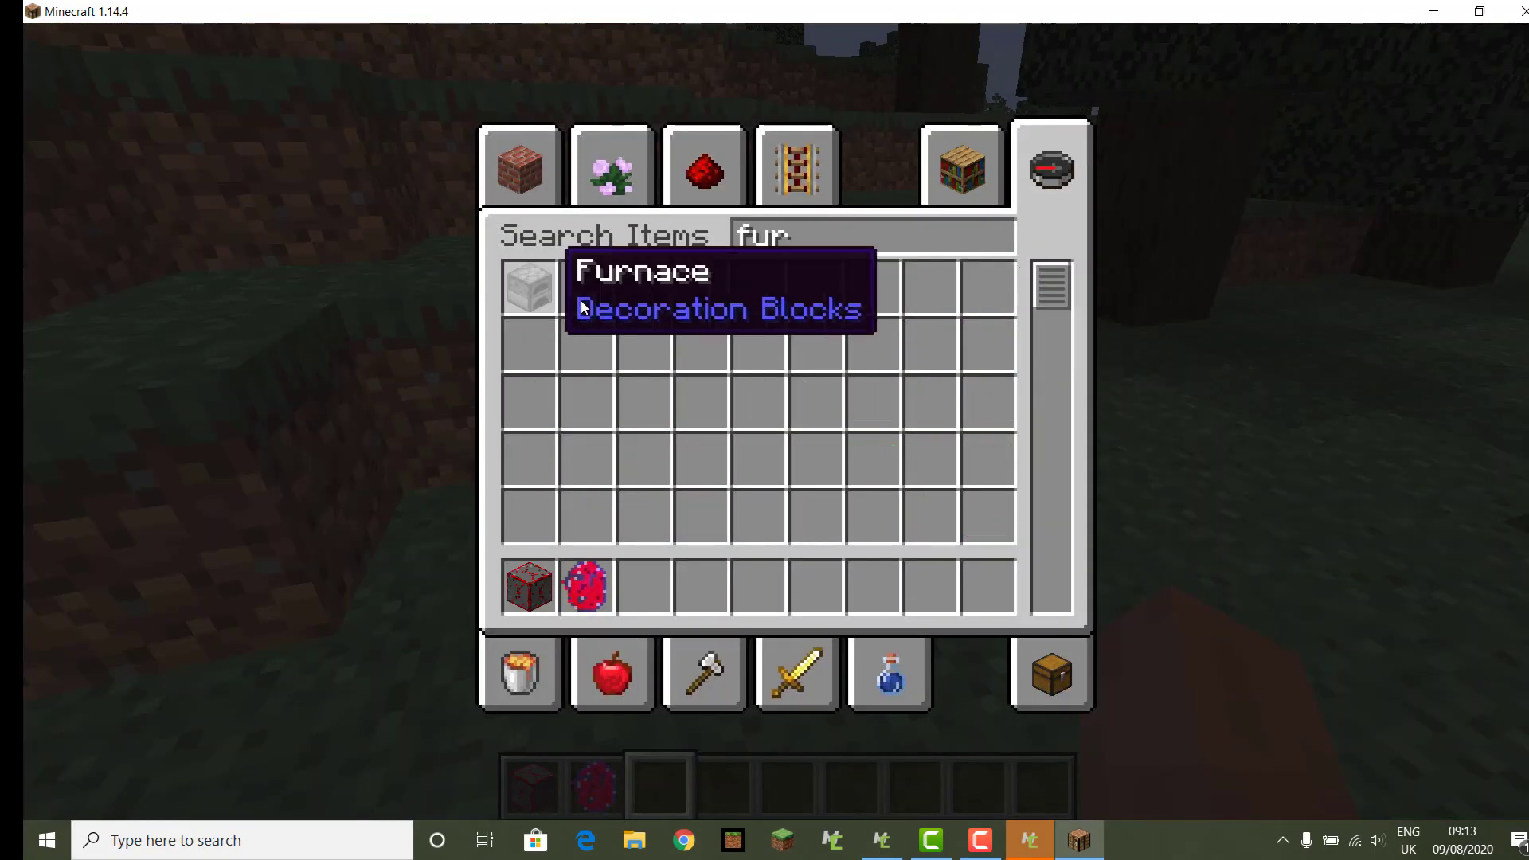
click(523, 293)
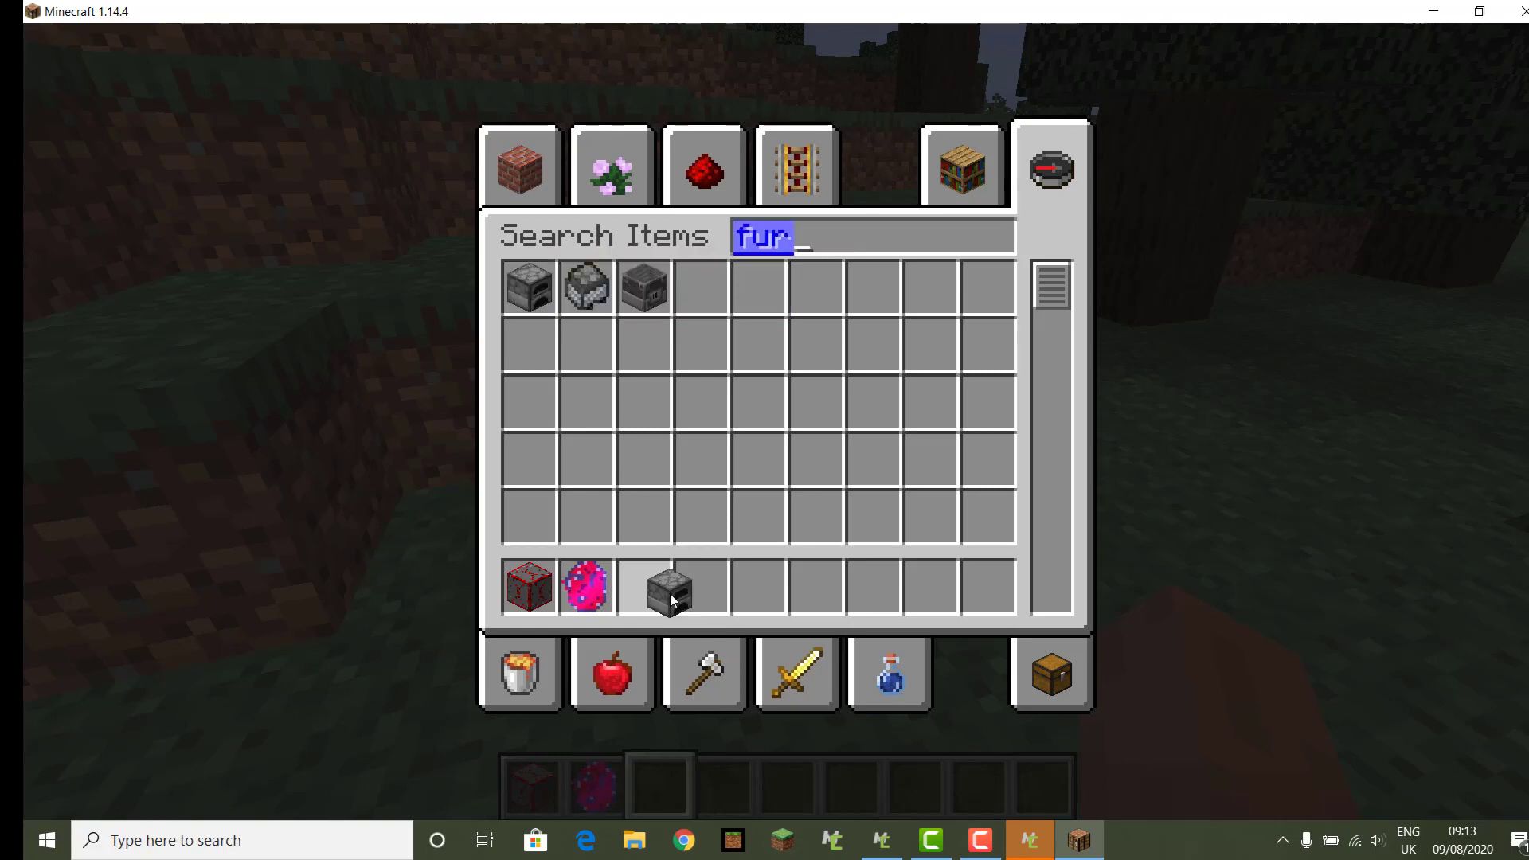
click(671, 599)
click(709, 169)
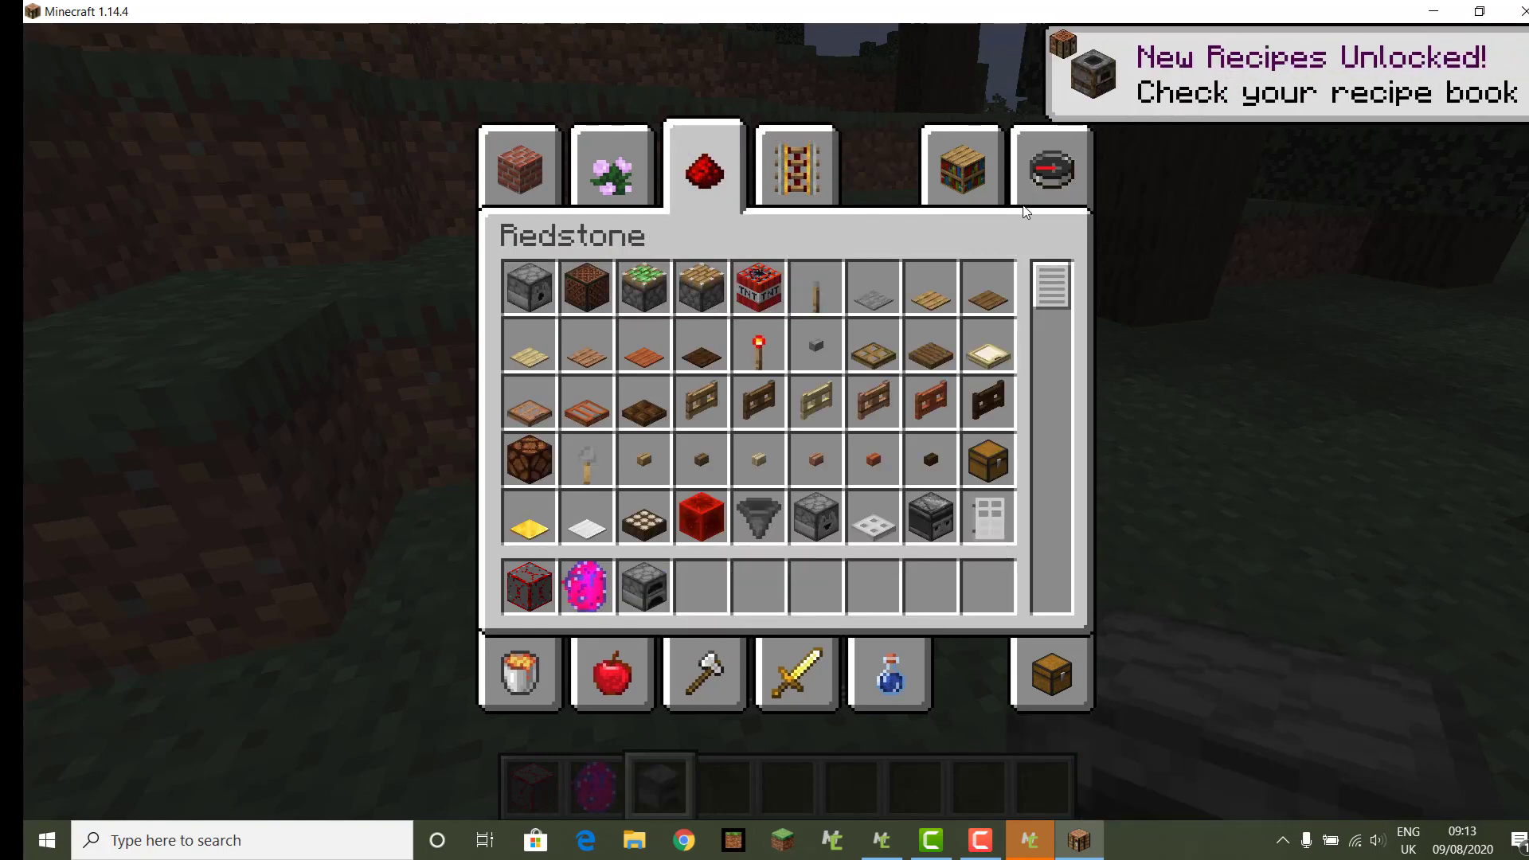
click(1027, 180)
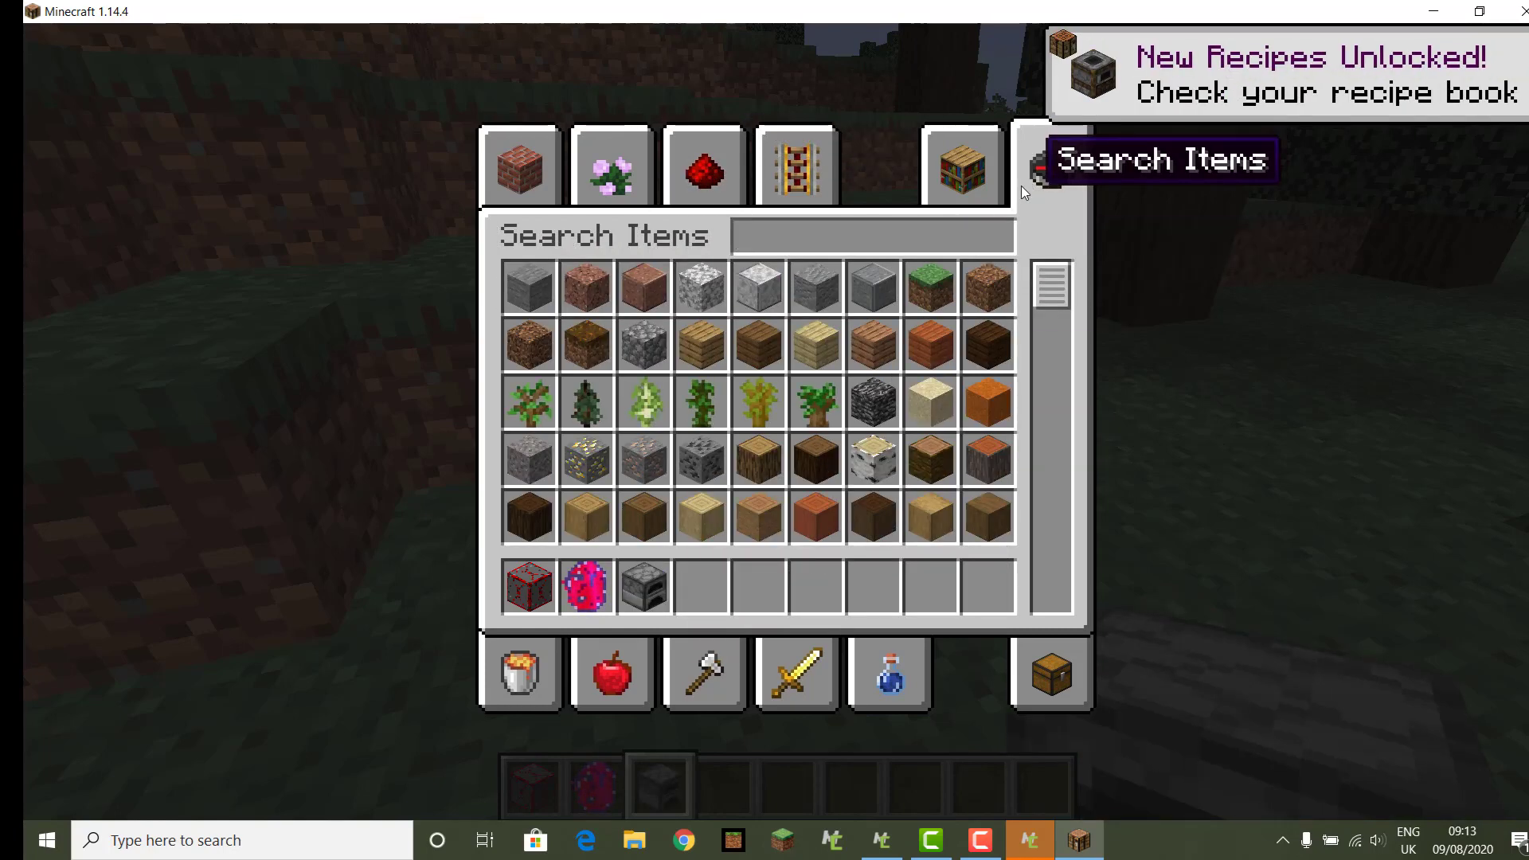
double_click(697, 365)
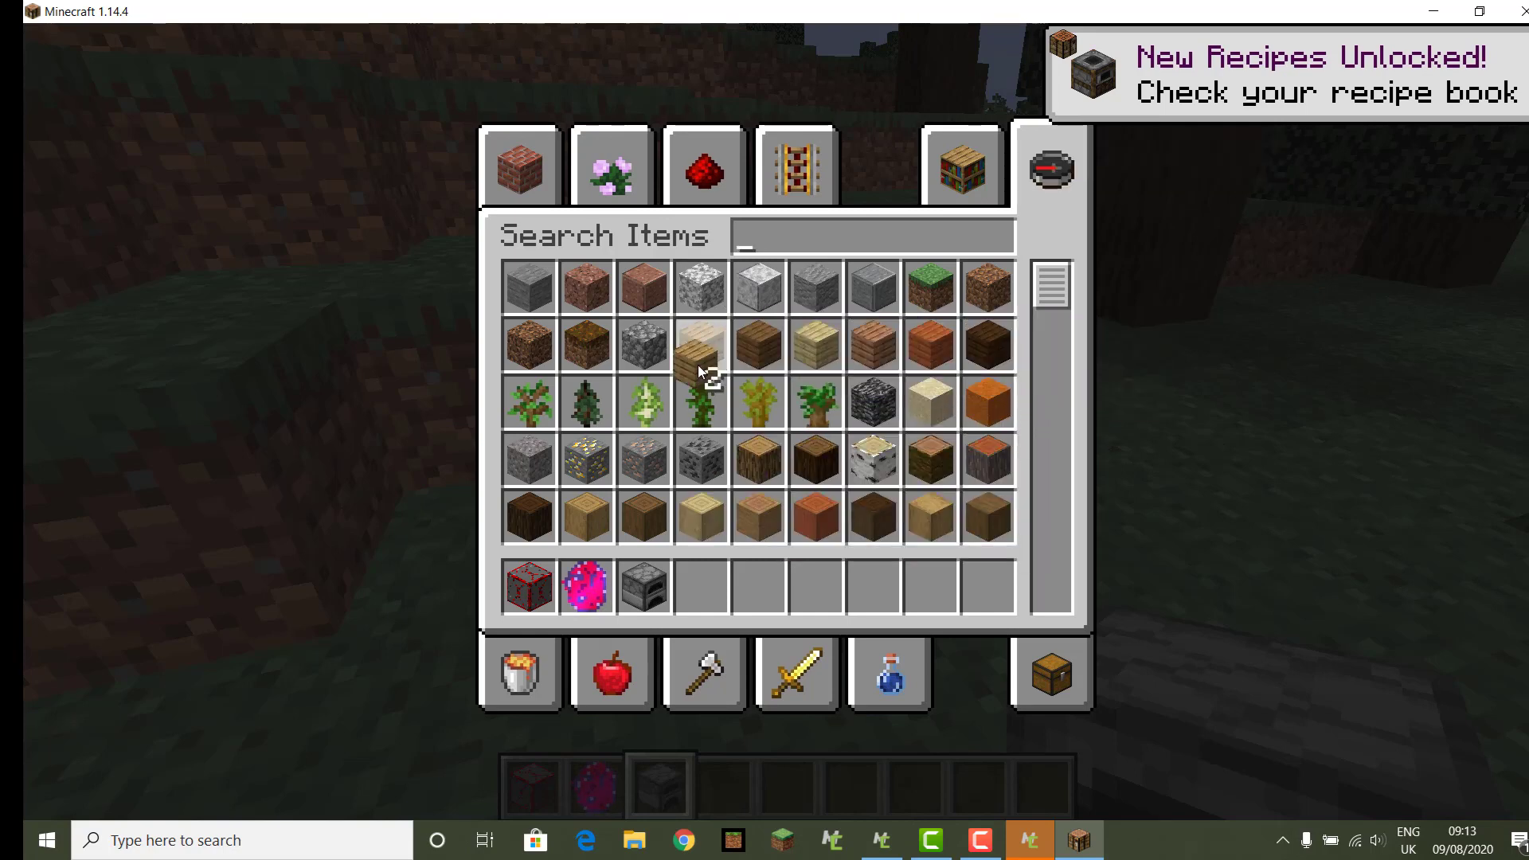
click(701, 587)
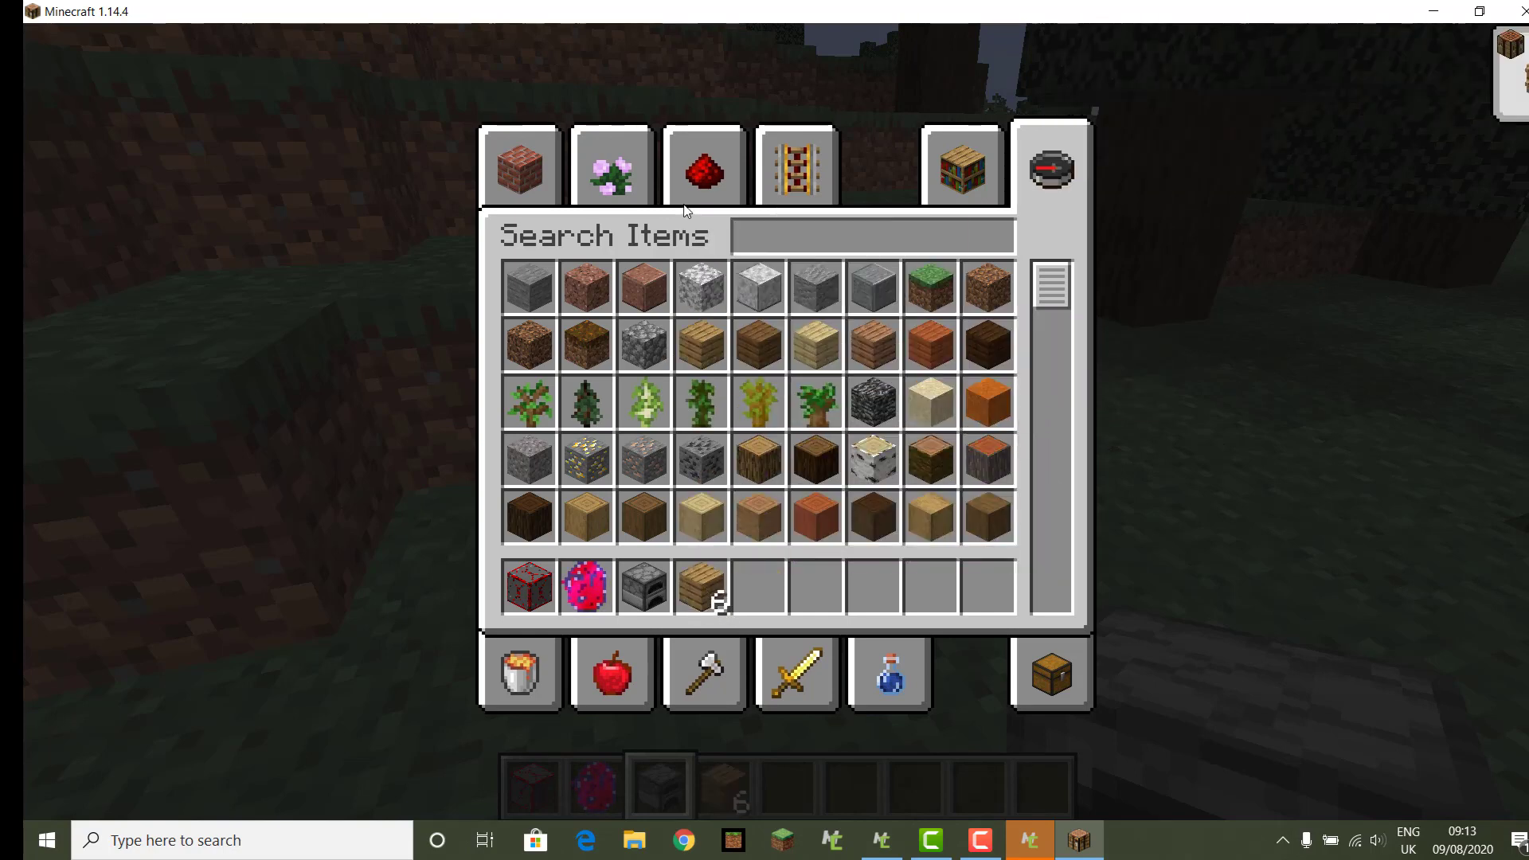
Step: Place the furnace on the grass and open it
click(709, 169)
key(e)
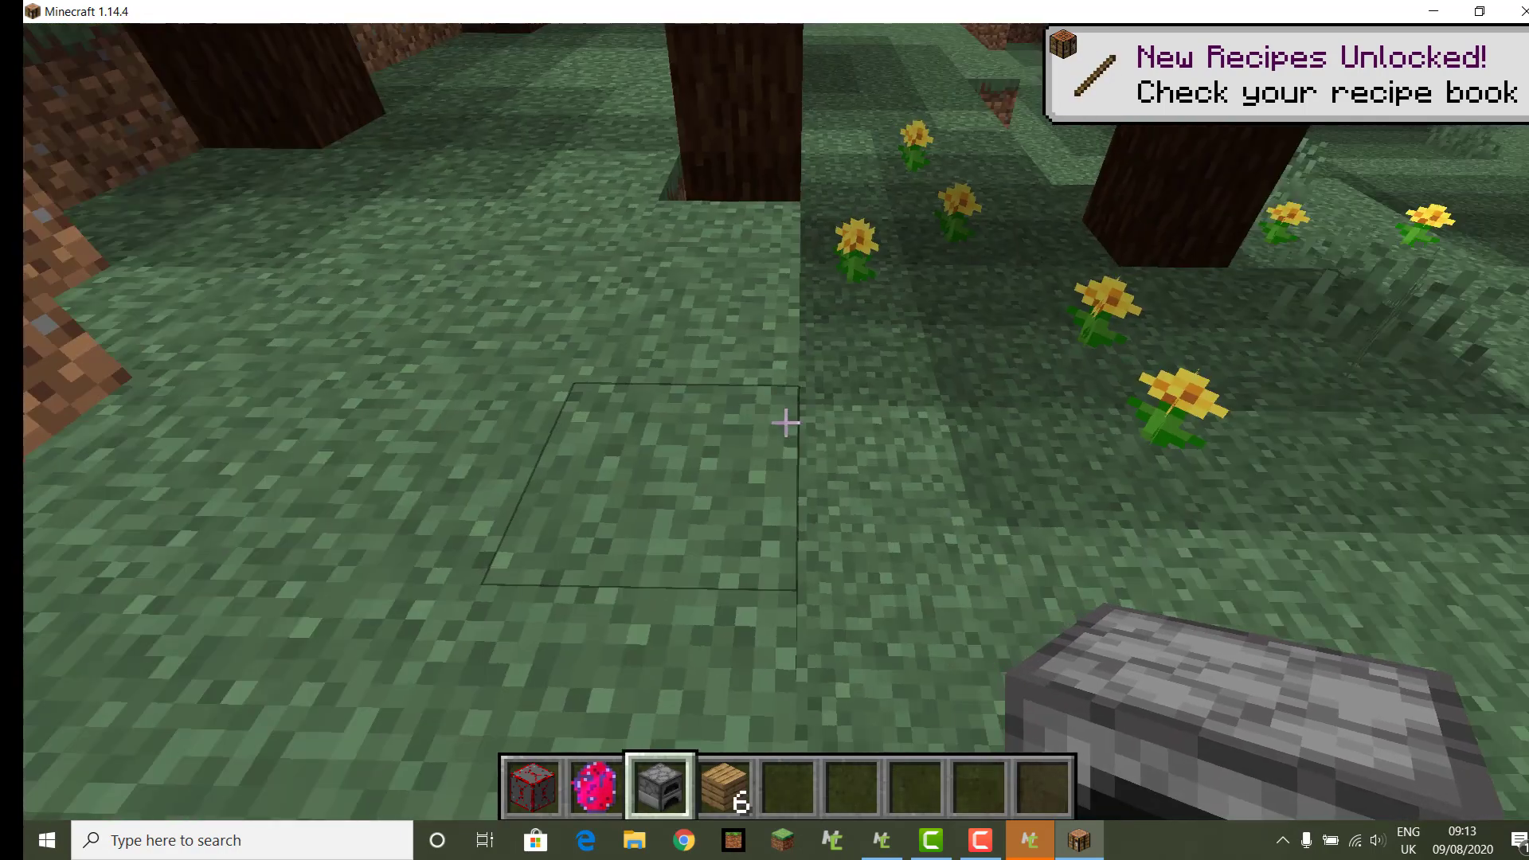
right_click(785, 422)
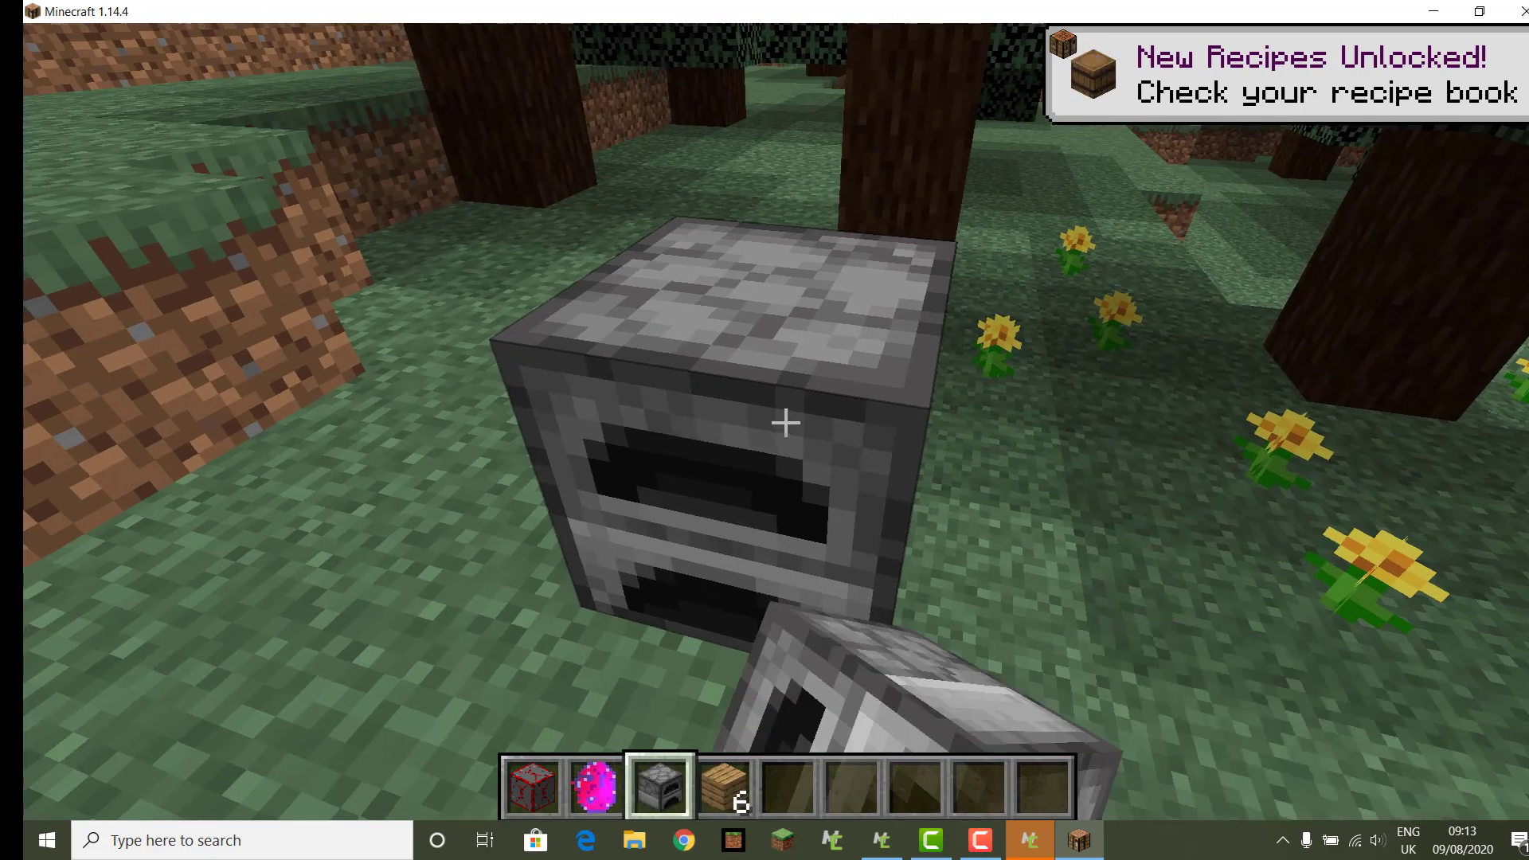
right_click(785, 422)
Step: Load Oak Planks as fuel and the red ruby ore block as input in the furnace
click(725, 637)
click(733, 450)
click(733, 450)
click(711, 351)
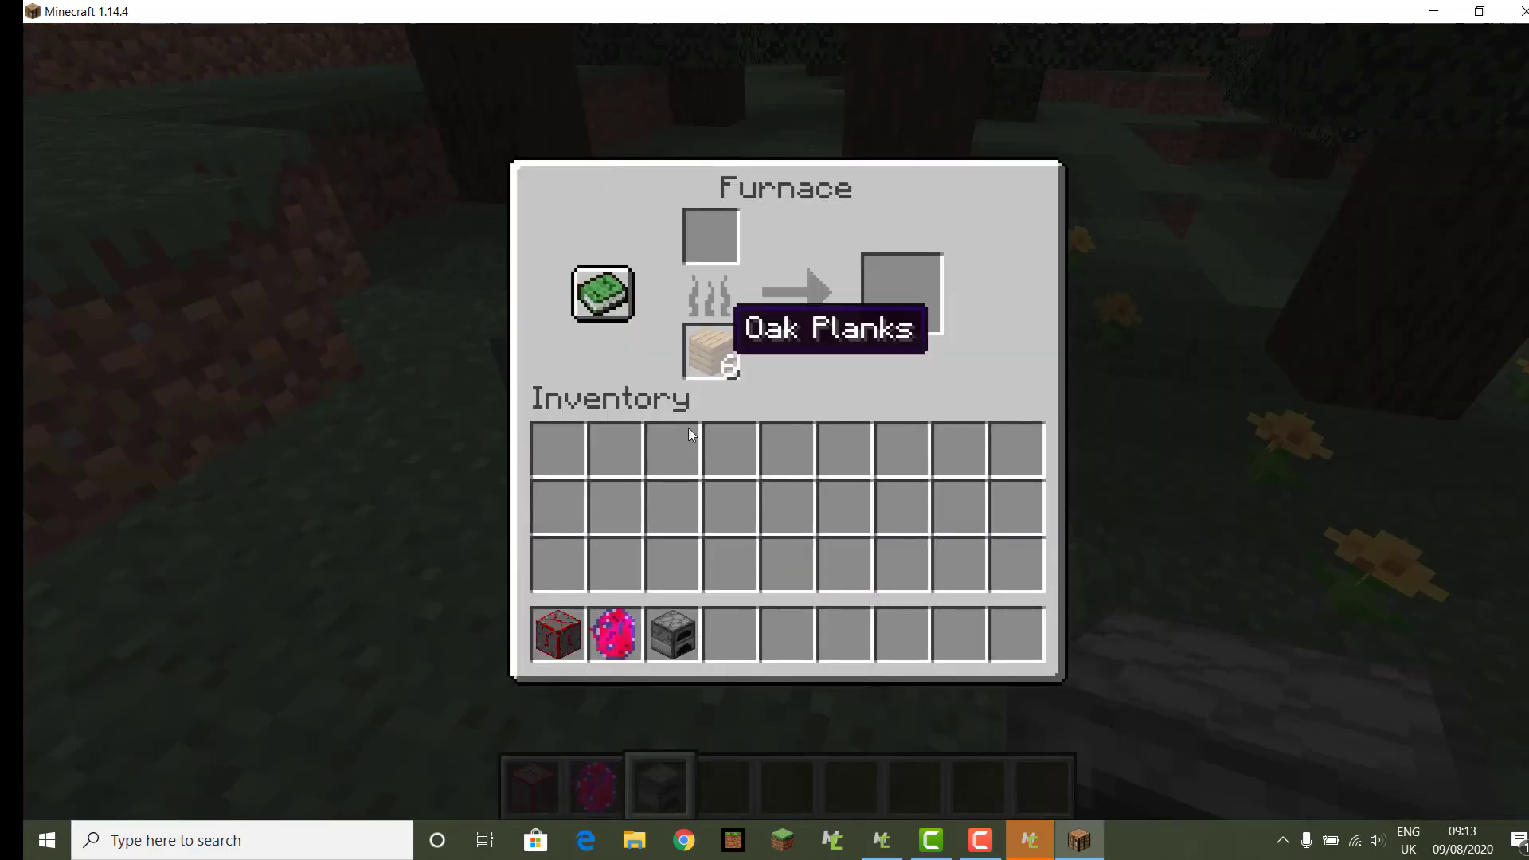
click(557, 635)
click(673, 508)
click(673, 507)
click(710, 236)
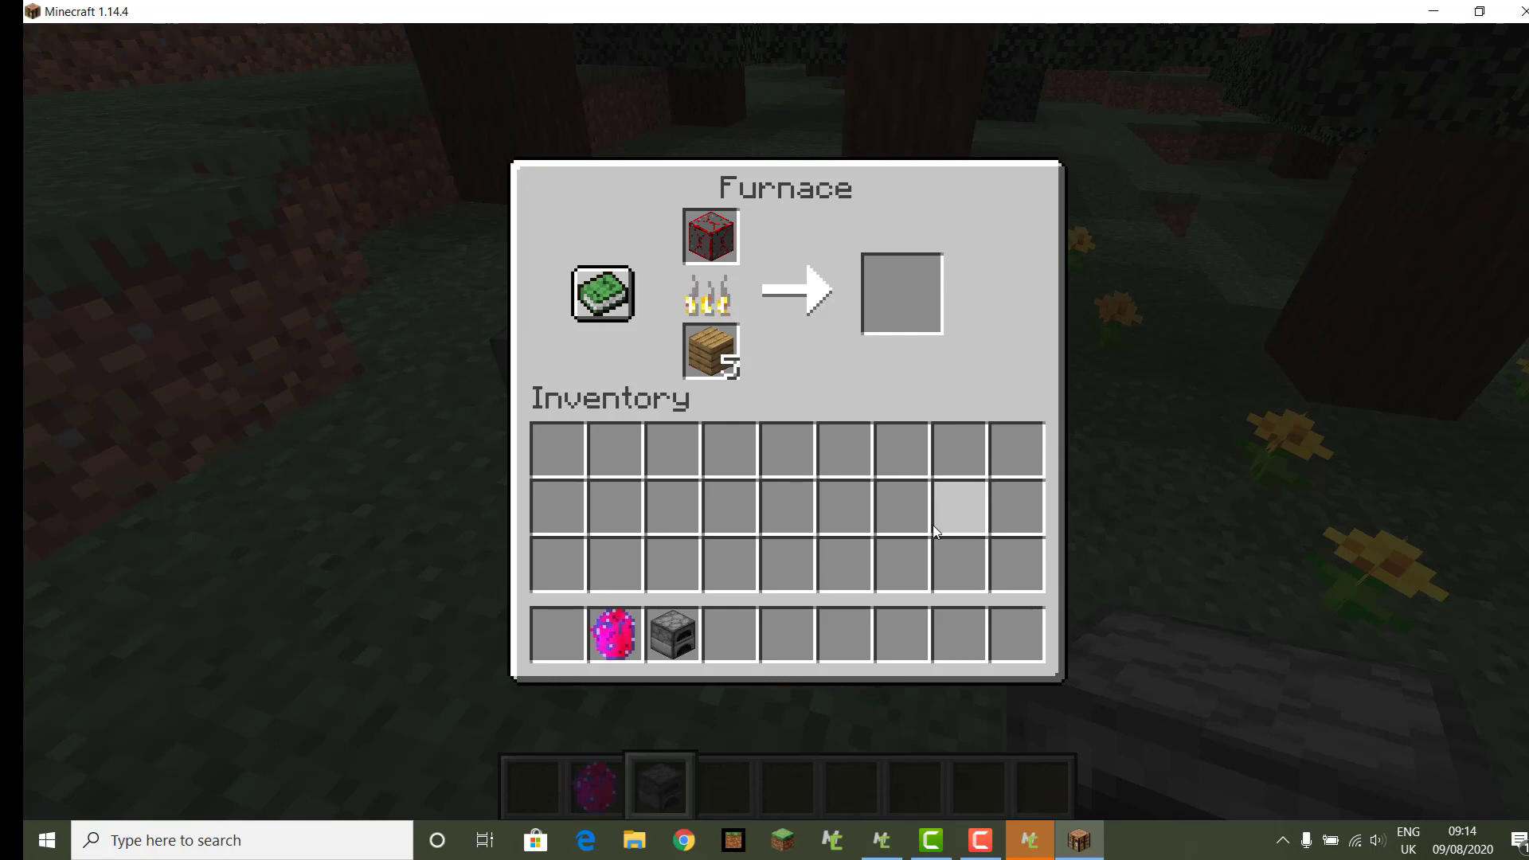
Step: Move the smelted ruby into the hotbar, then break the furnace
click(901, 294)
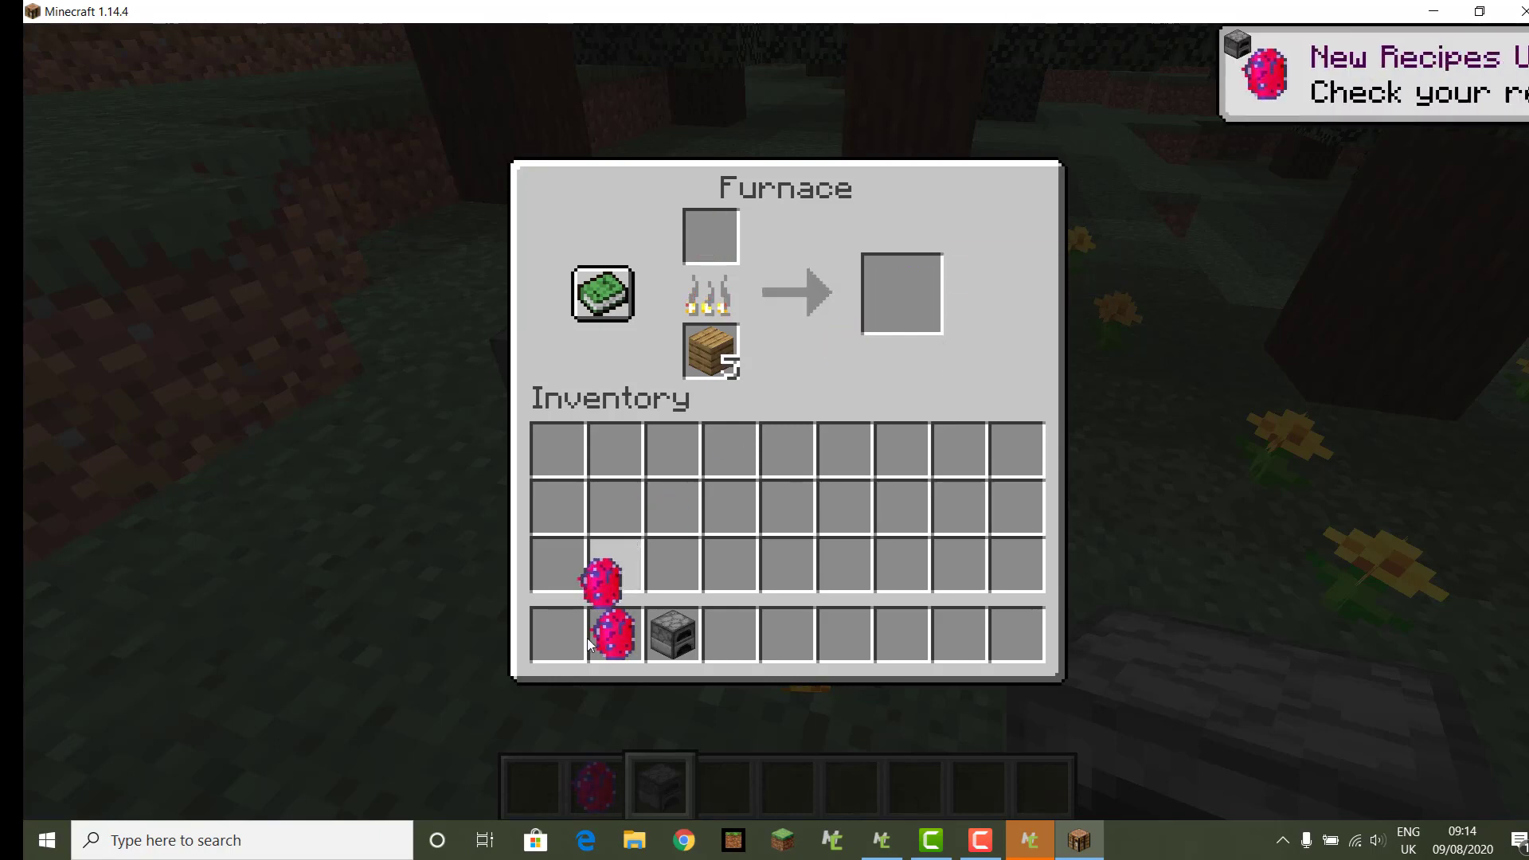
click(572, 649)
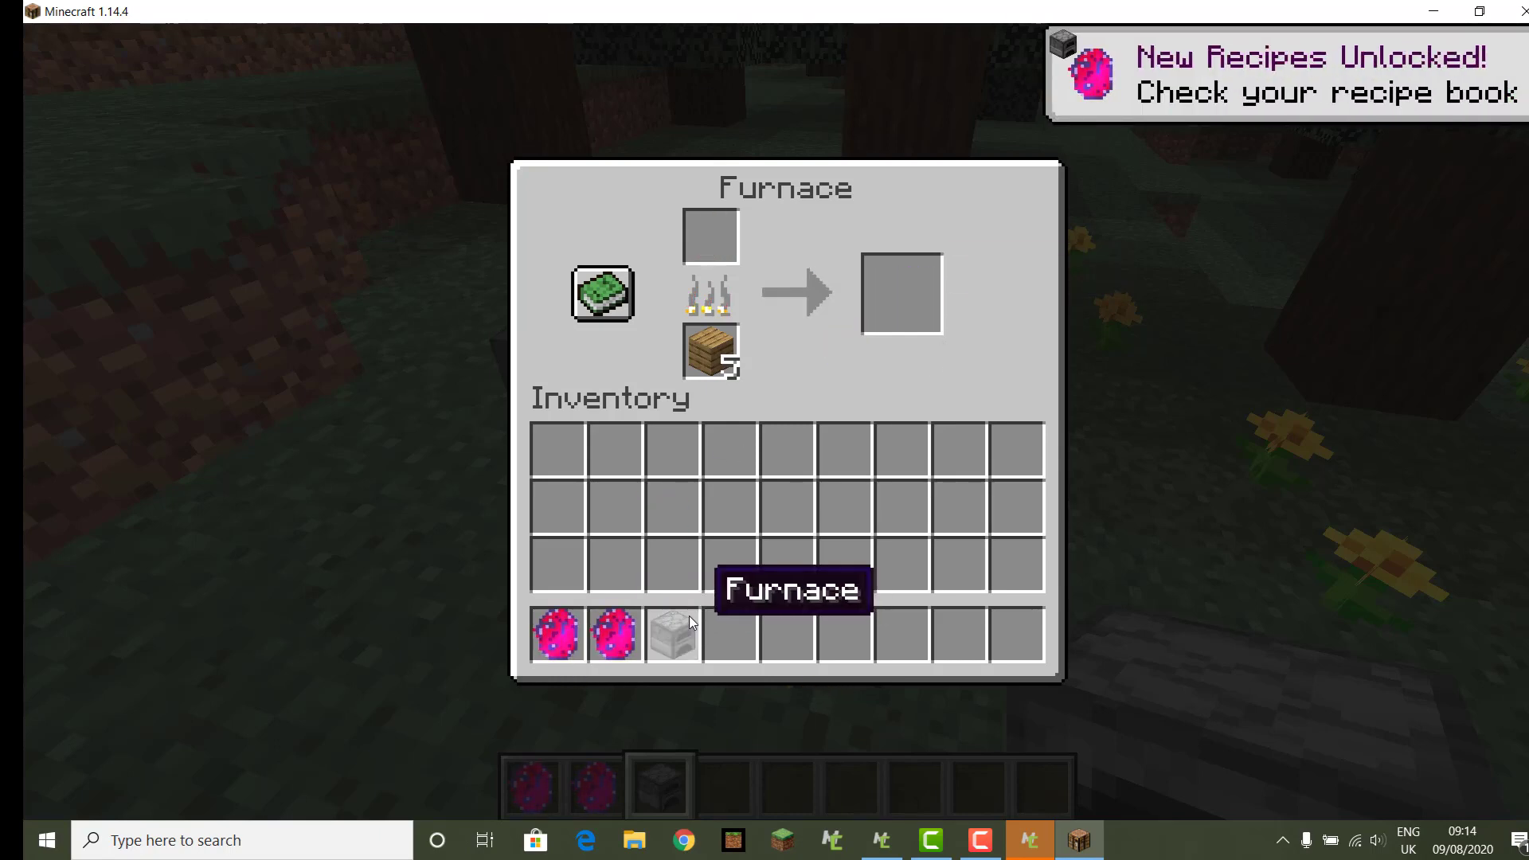
key(Escape)
right_click(785, 420)
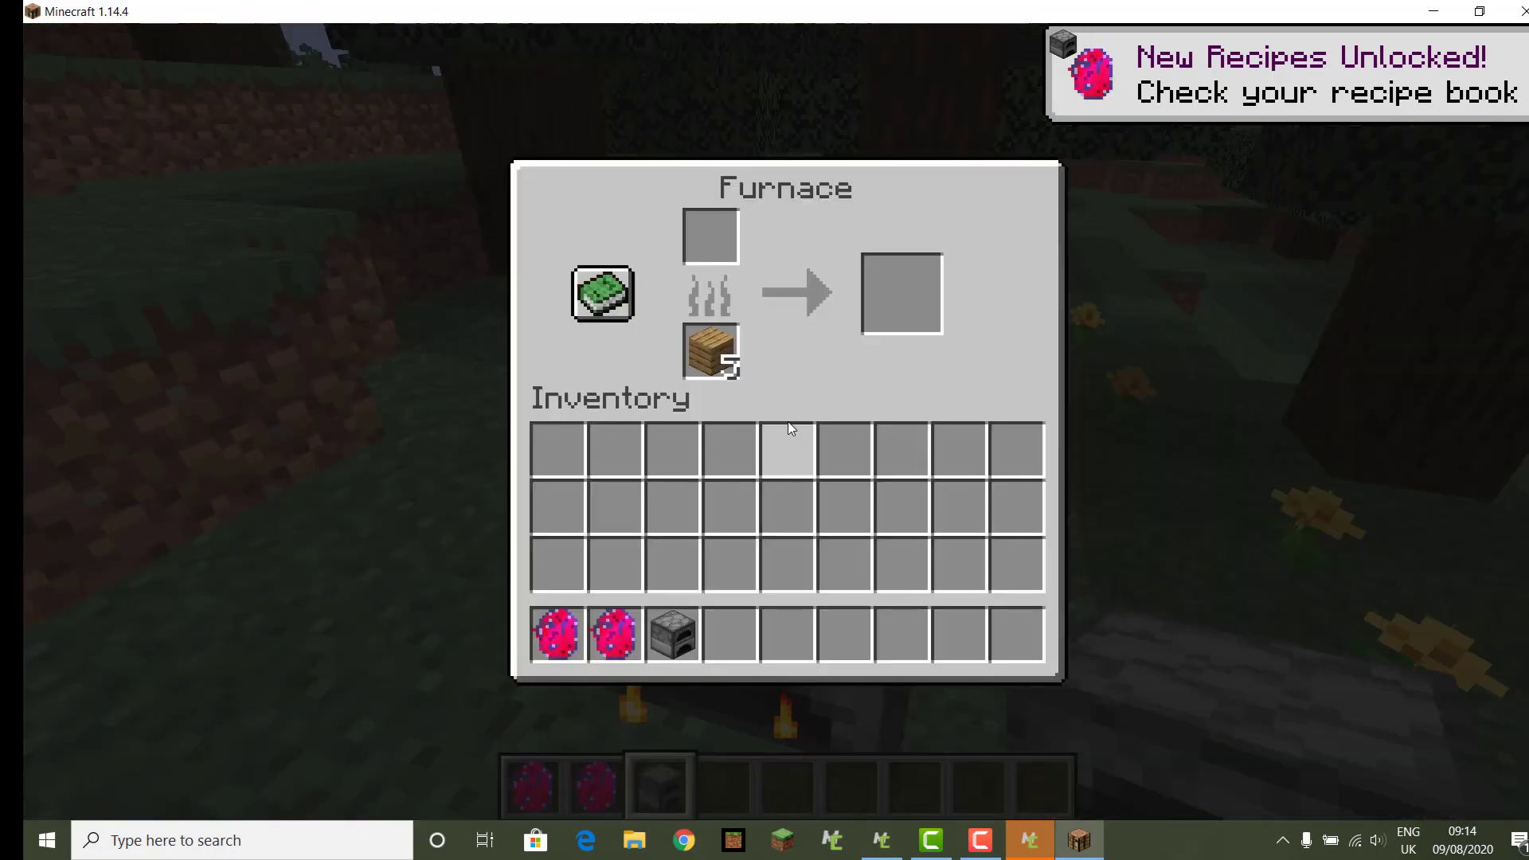
key(Escape)
click(785, 423)
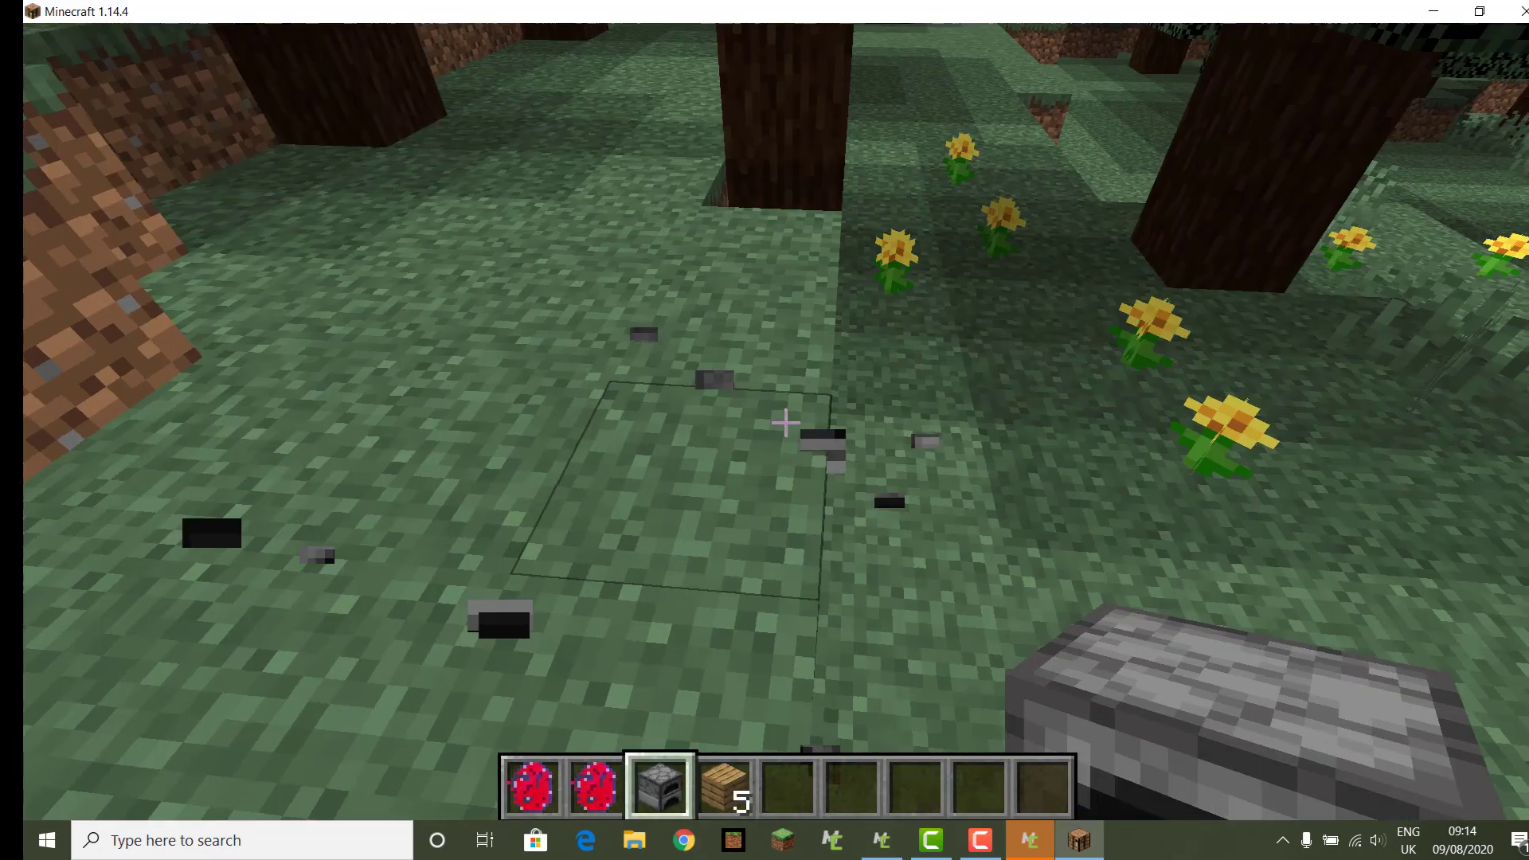
scroll(786, 422, down, 2)
scroll(785, 422, up, 2)
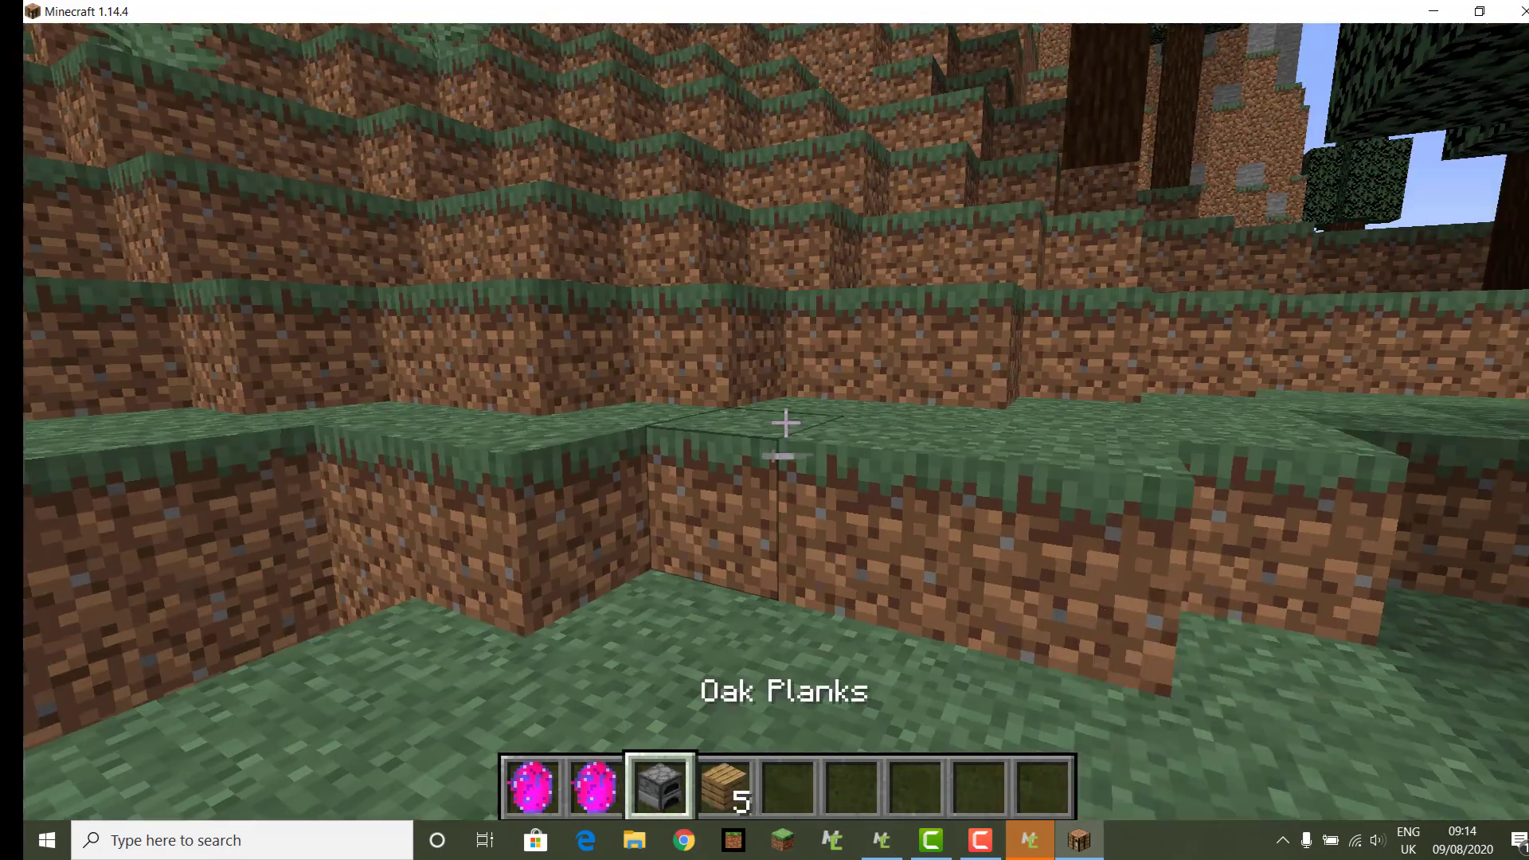
scroll(786, 422, up, 1)
scroll(785, 422, up, 1)
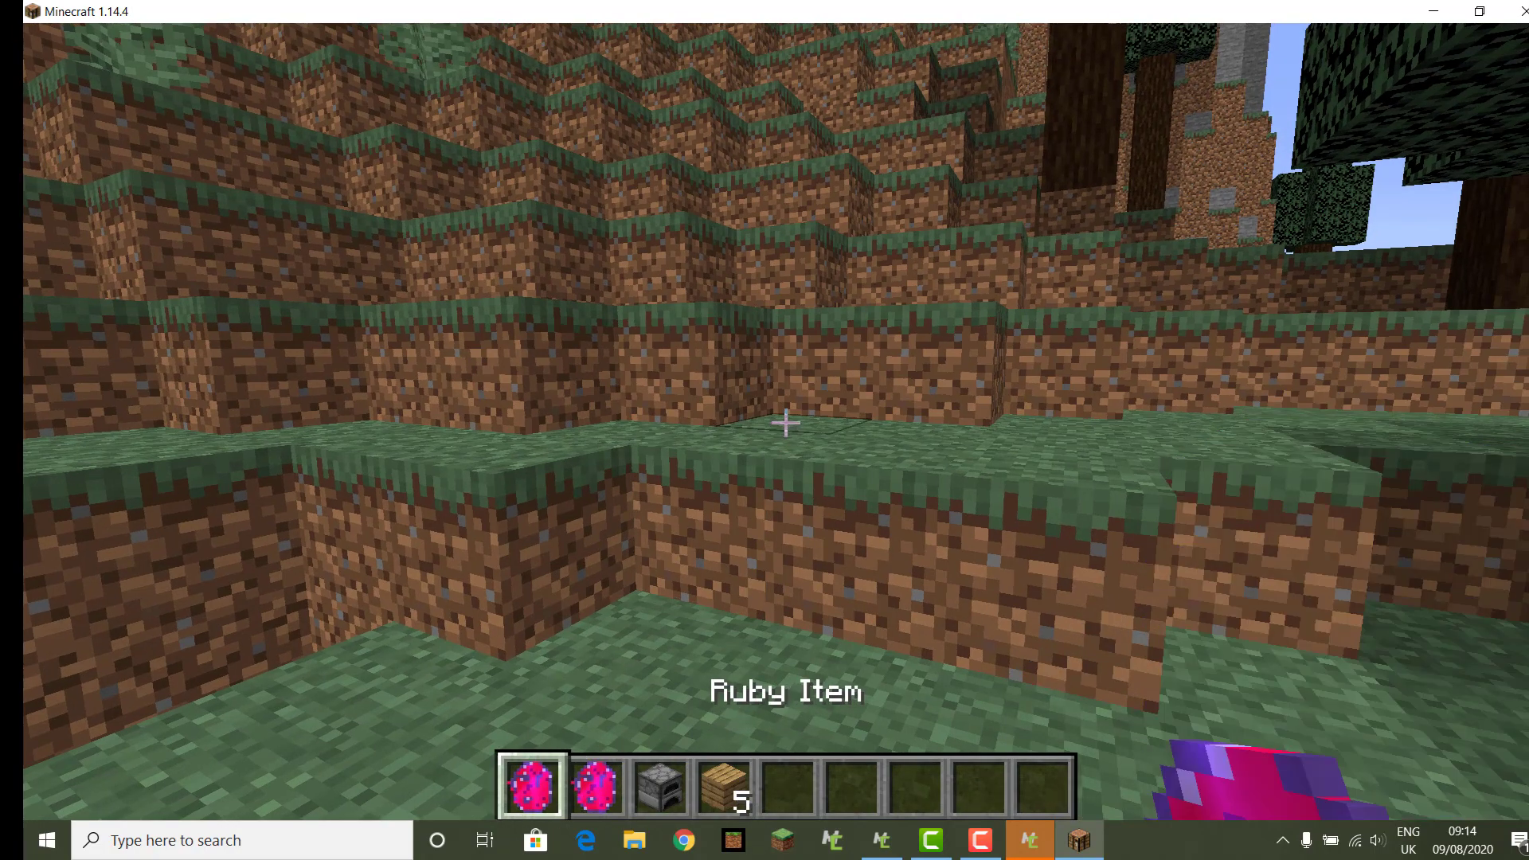
scroll(785, 422, down, 2)
scroll(785, 422, up, 2)
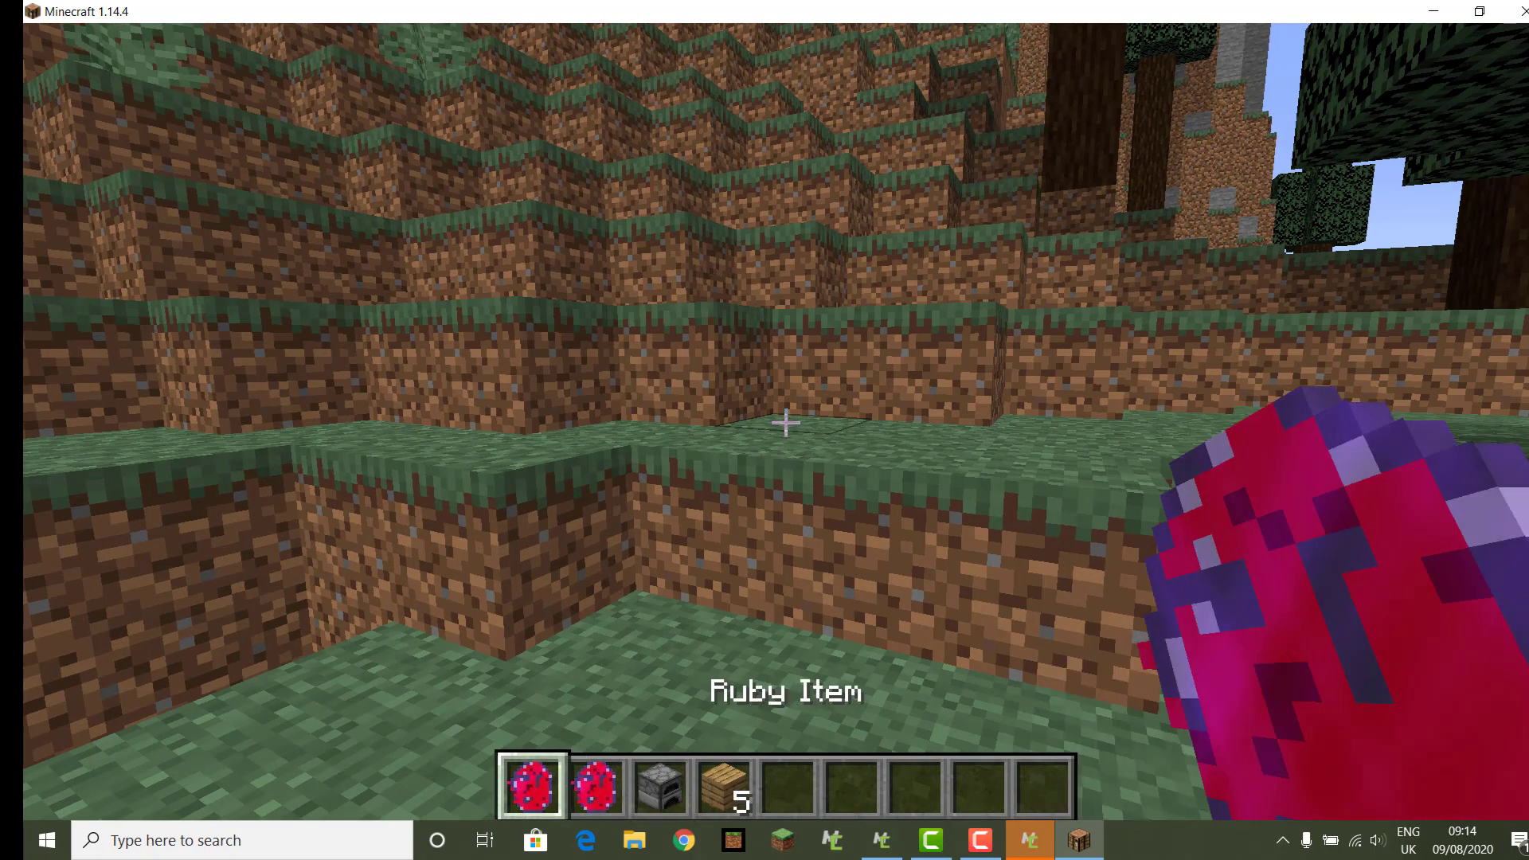
key(w)
key(space)
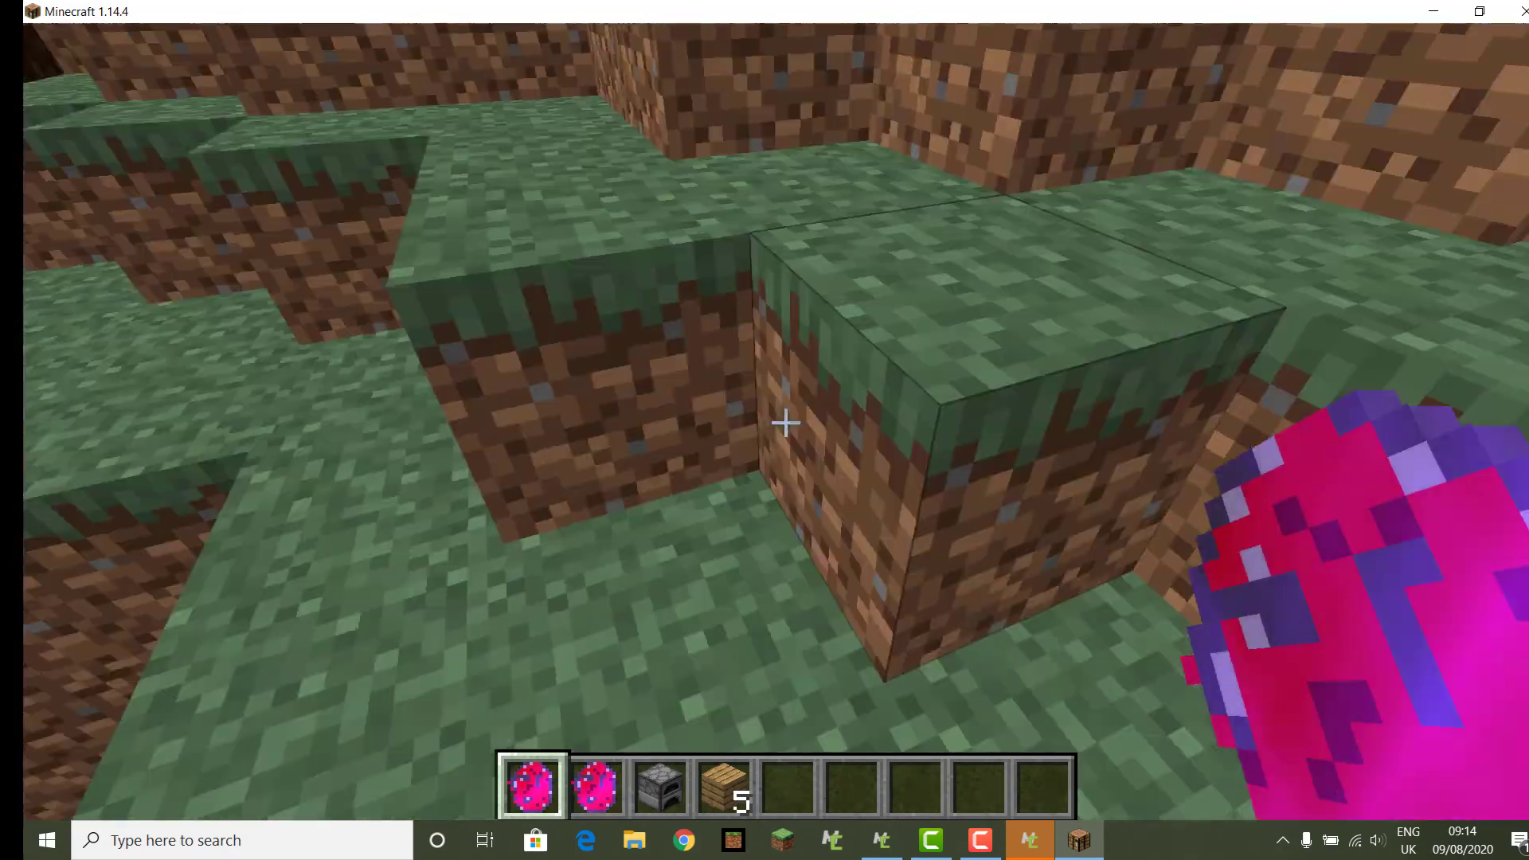
key(w)
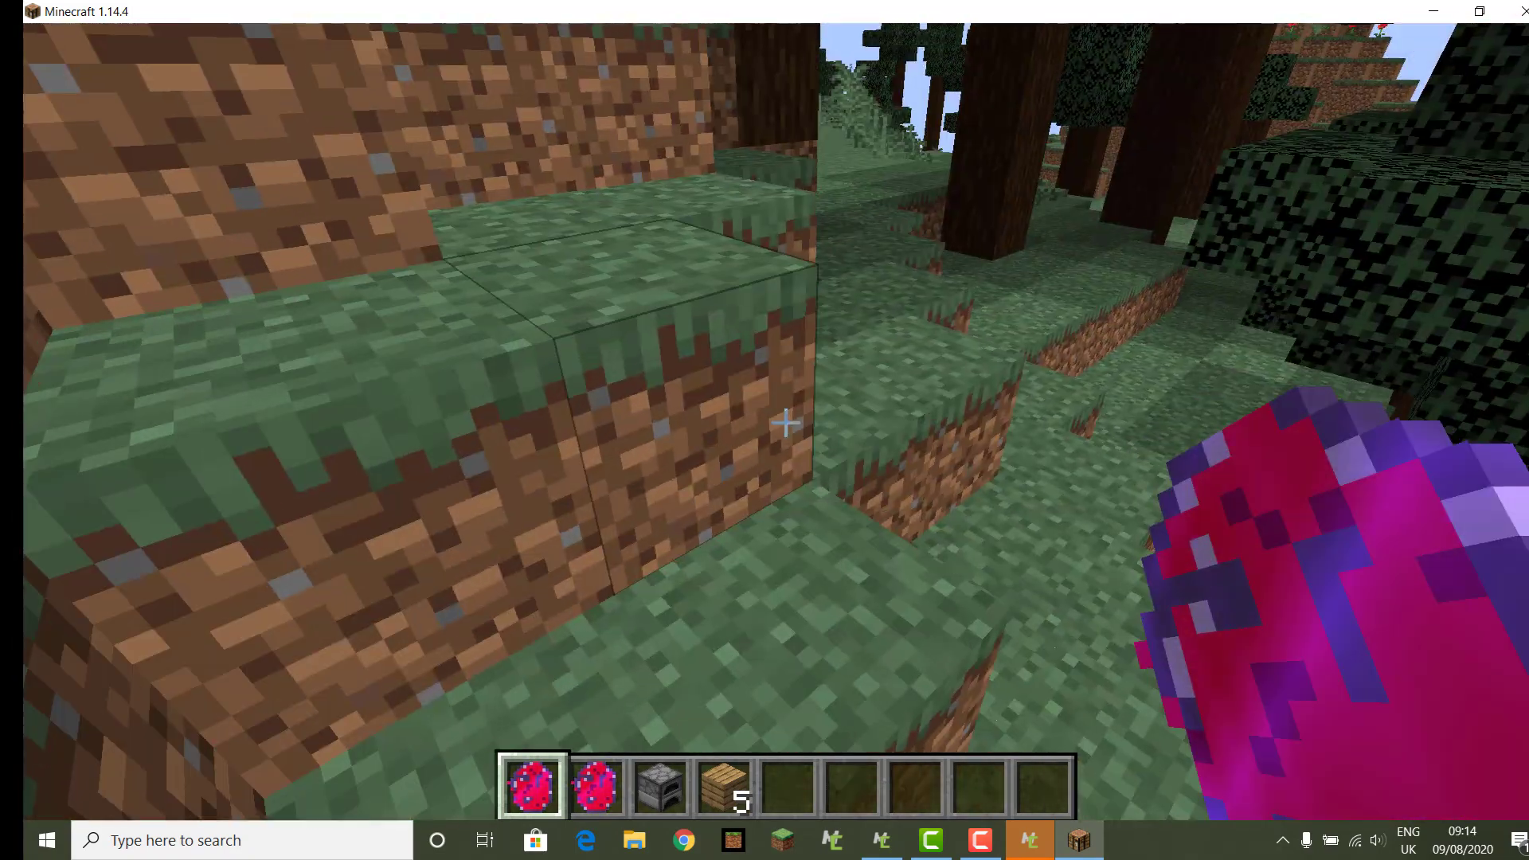
key(w)
key(space)
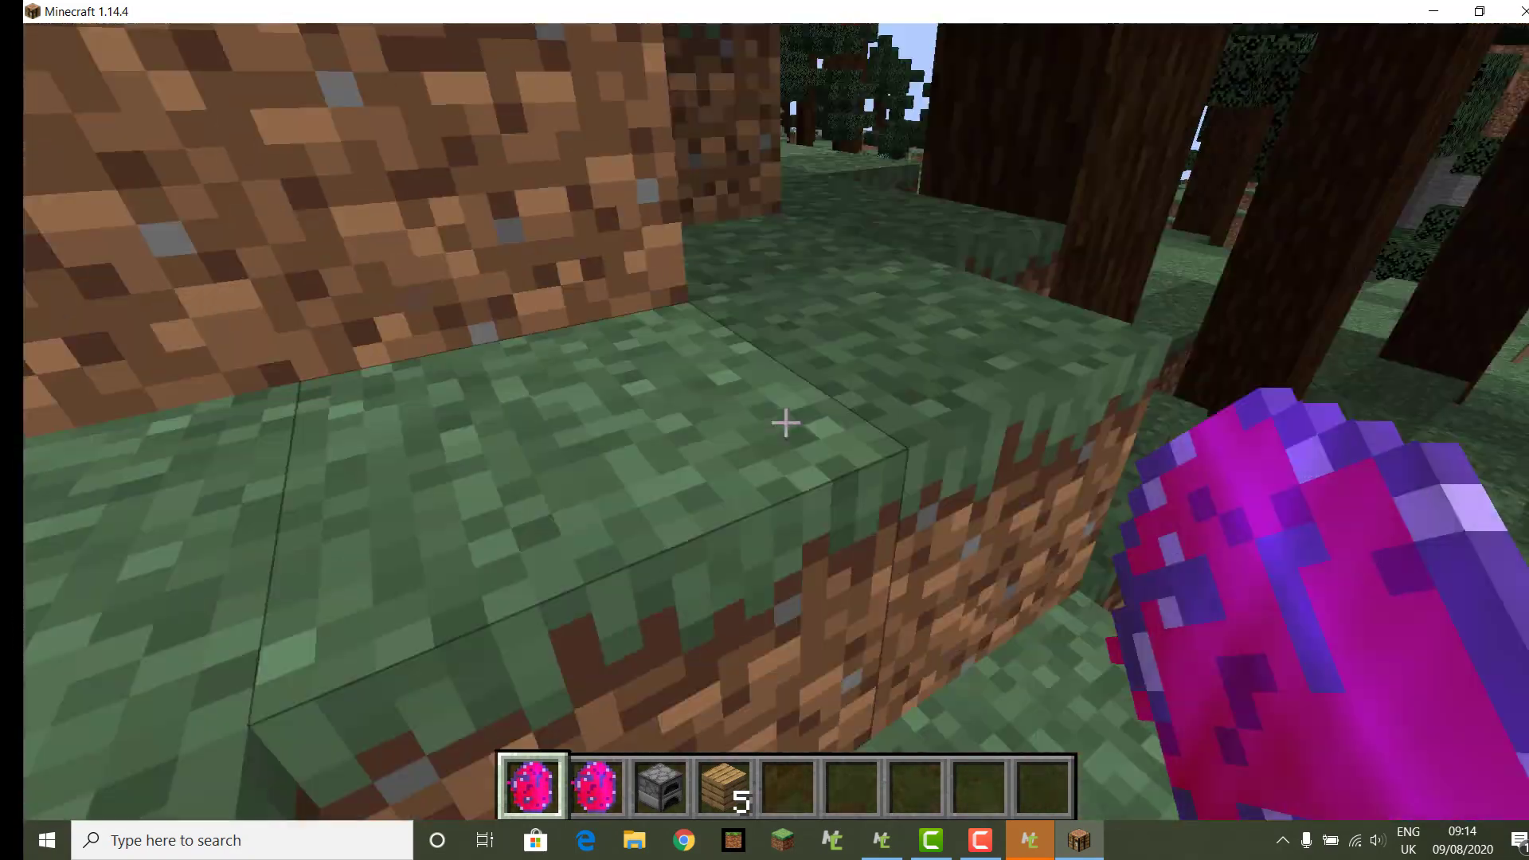
key(w)
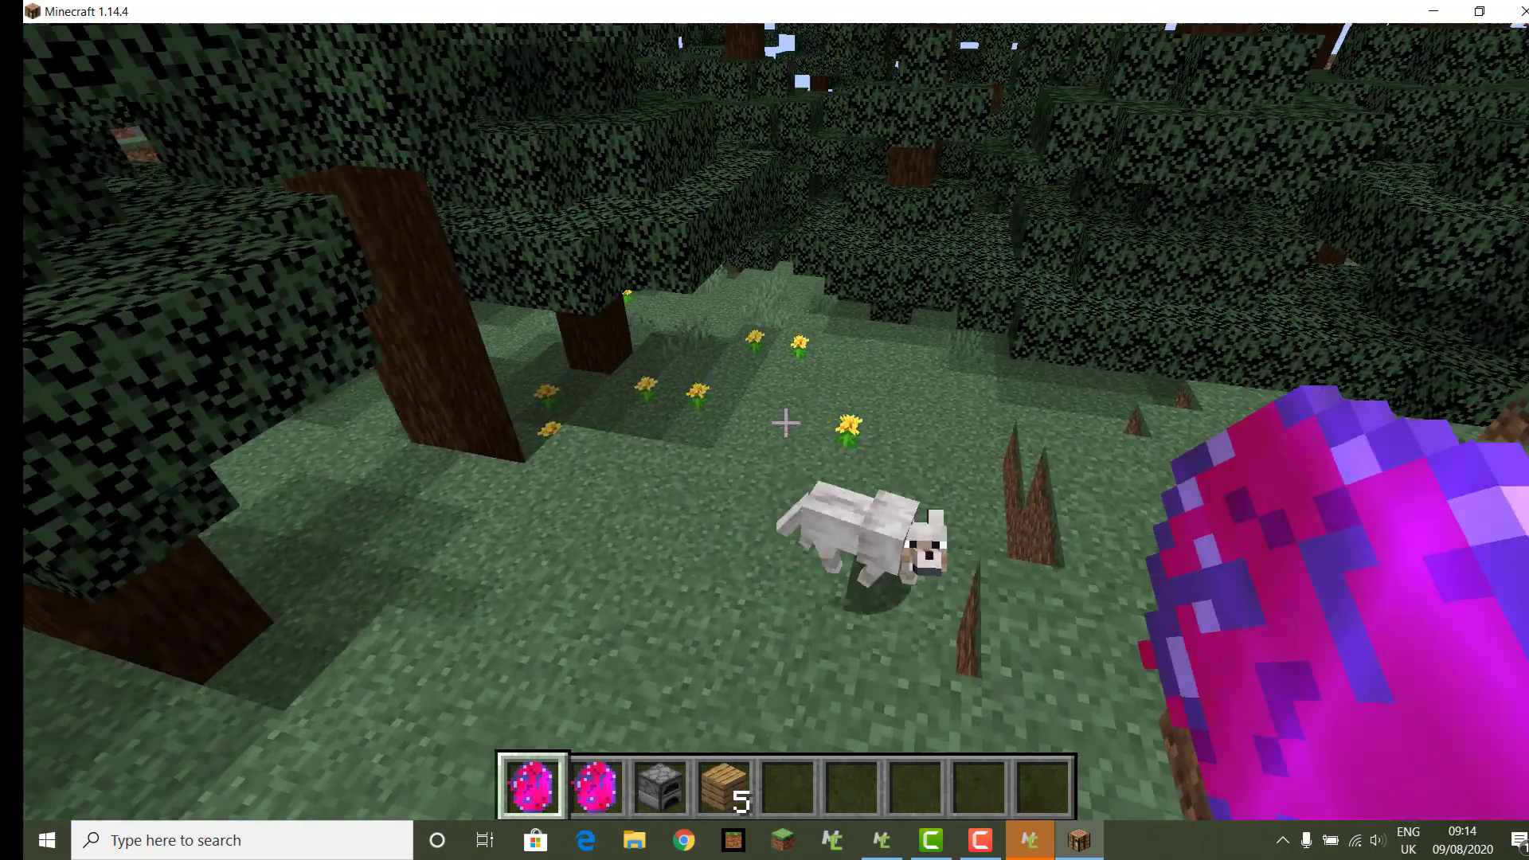
key(w)
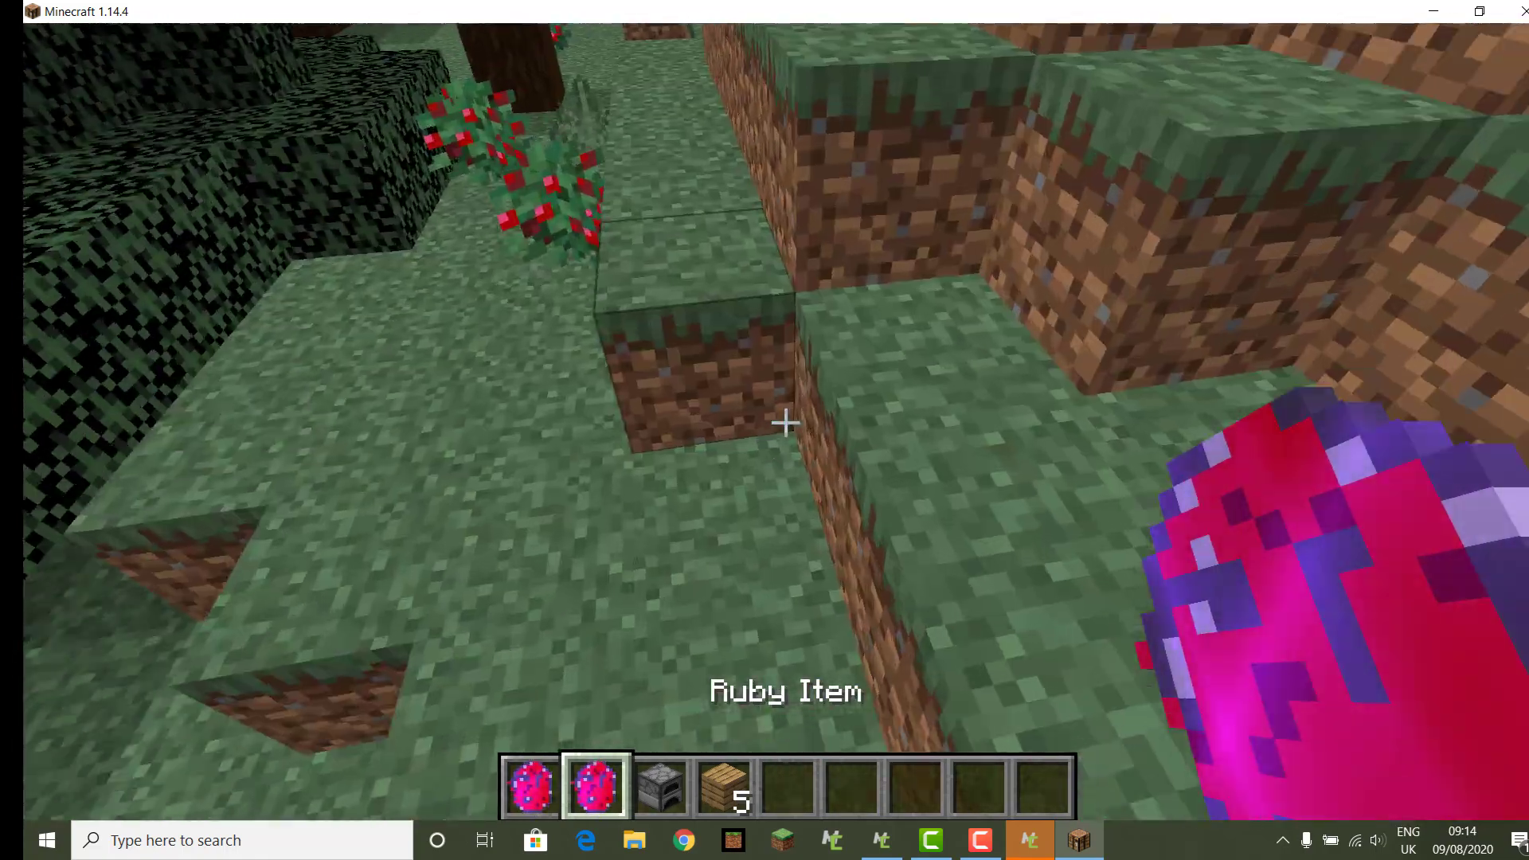
scroll(785, 422, down, 3)
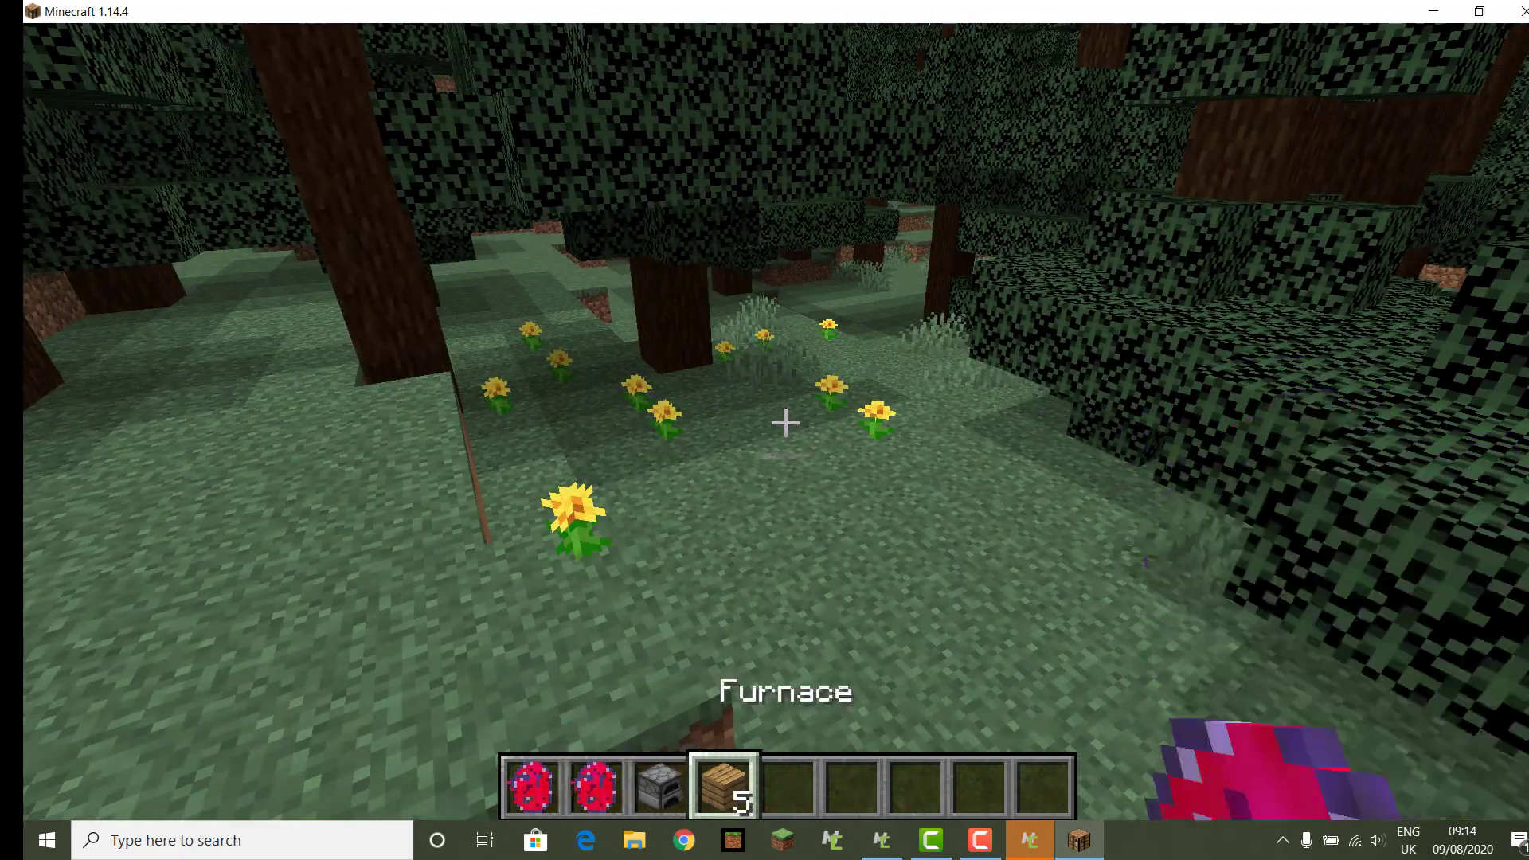